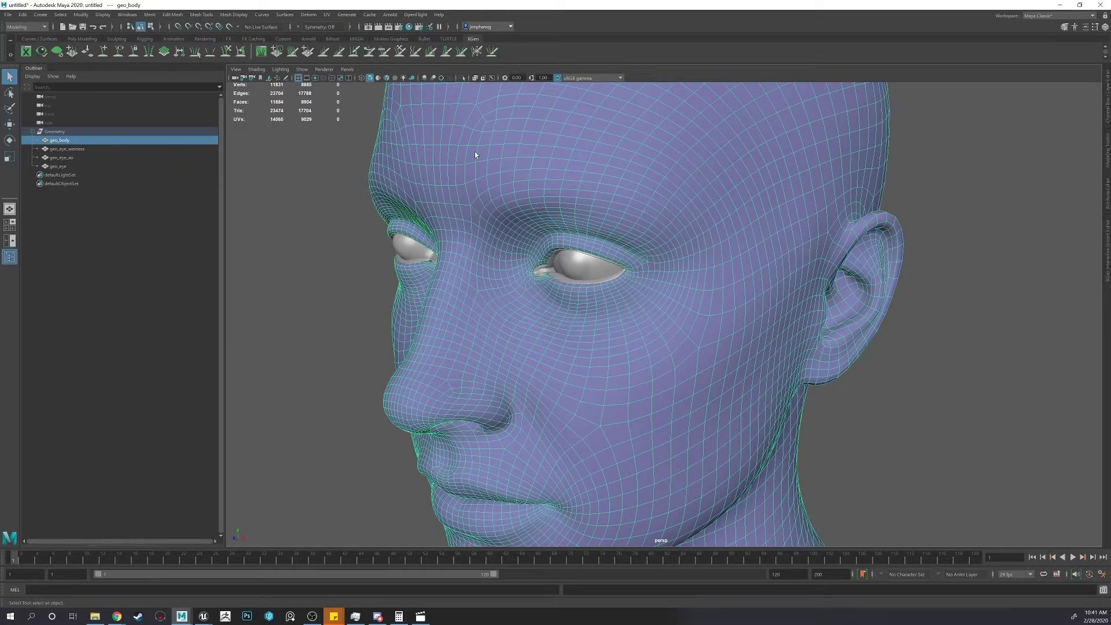
# Examine the geo_eye_wetness, geo_eye and geo_eye_ao meshes around the head's eyes individually.
pyautogui.click(113, 150)
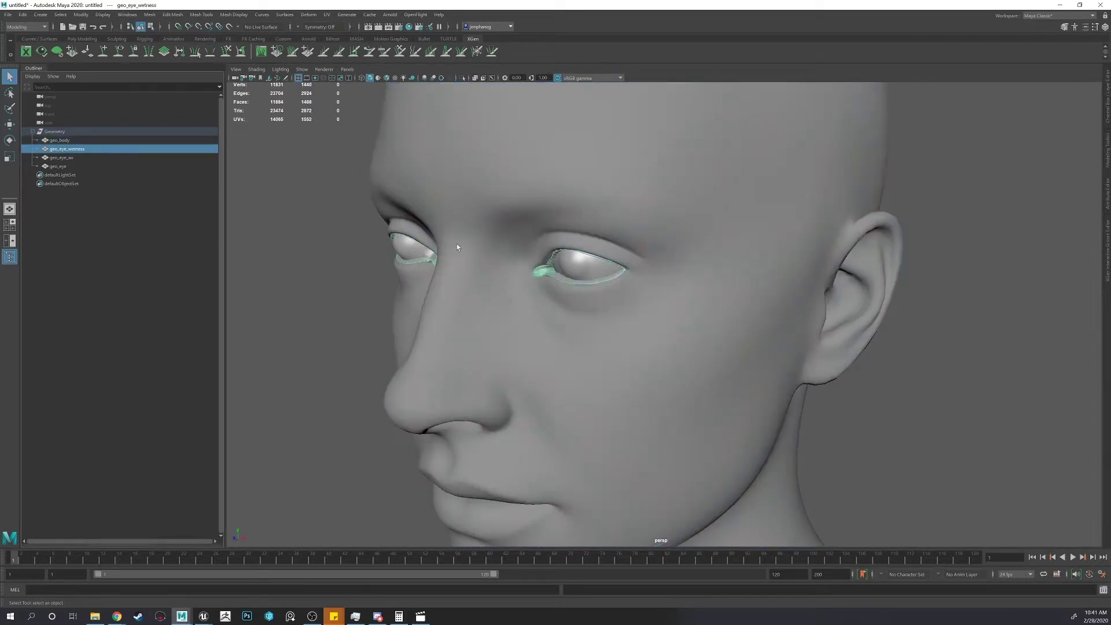
pyautogui.keyDown('alt'); pyautogui.moveTo(557, 279); pyautogui.dragTo(574, 271); pyautogui.keyUp('alt')
pyautogui.scroll(5, 612, 267)
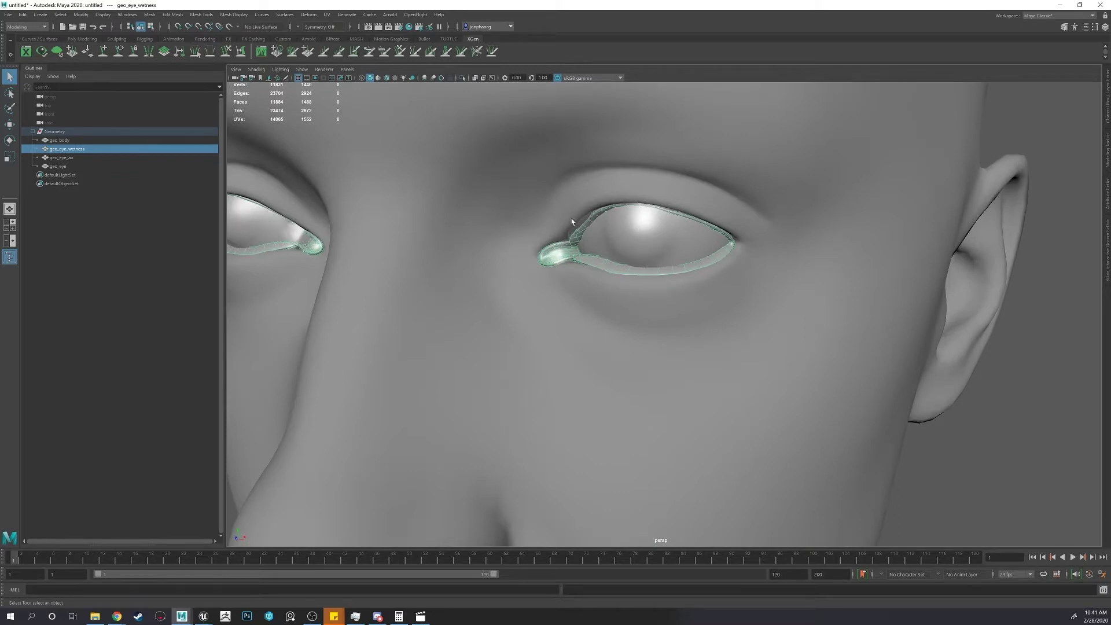
pyautogui.keyDown('alt'); pyautogui.moveTo(512, 198); pyautogui.dragTo(520, 198); pyautogui.keyUp('alt')
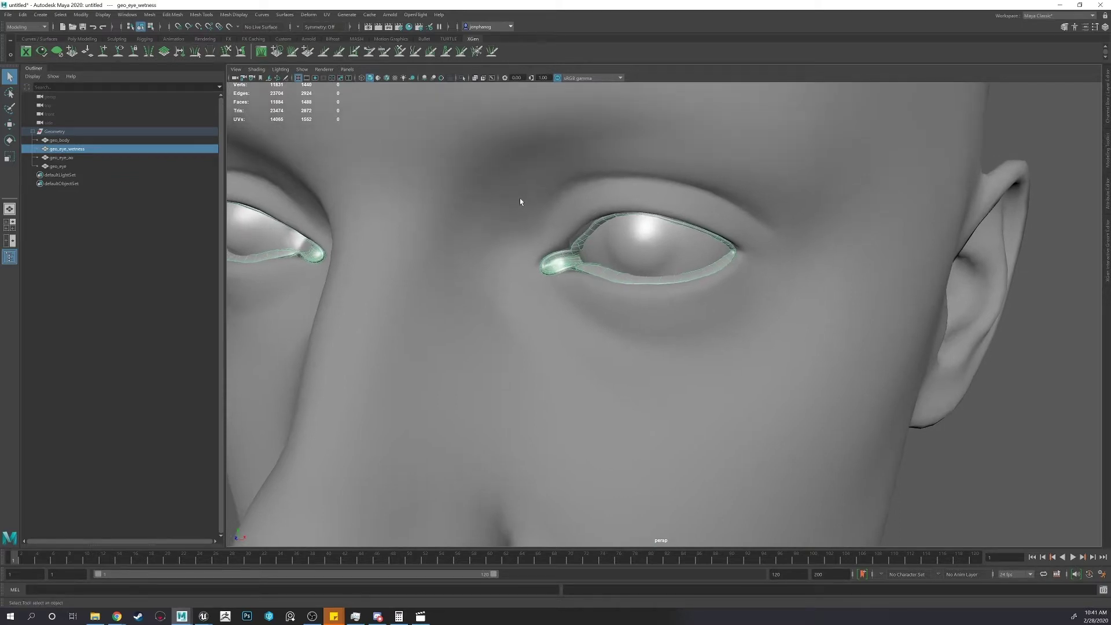
pyautogui.click(171, 166)
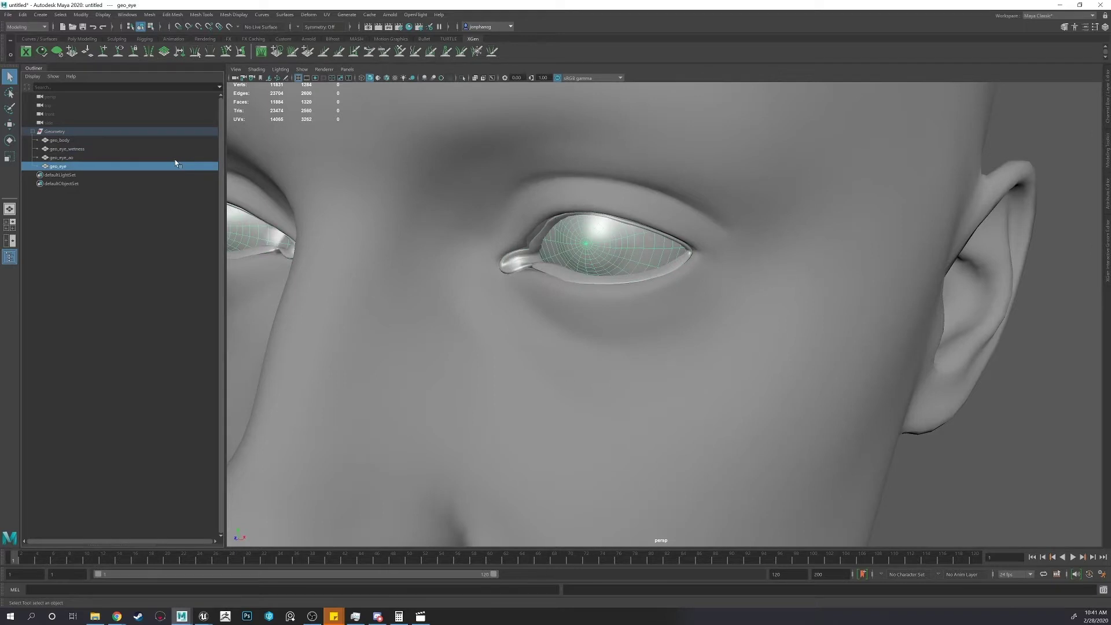
pyautogui.click(174, 158)
pyautogui.keyDown('alt'); pyautogui.moveTo(575, 251); pyautogui.dragTo(610, 282); pyautogui.keyUp('alt')
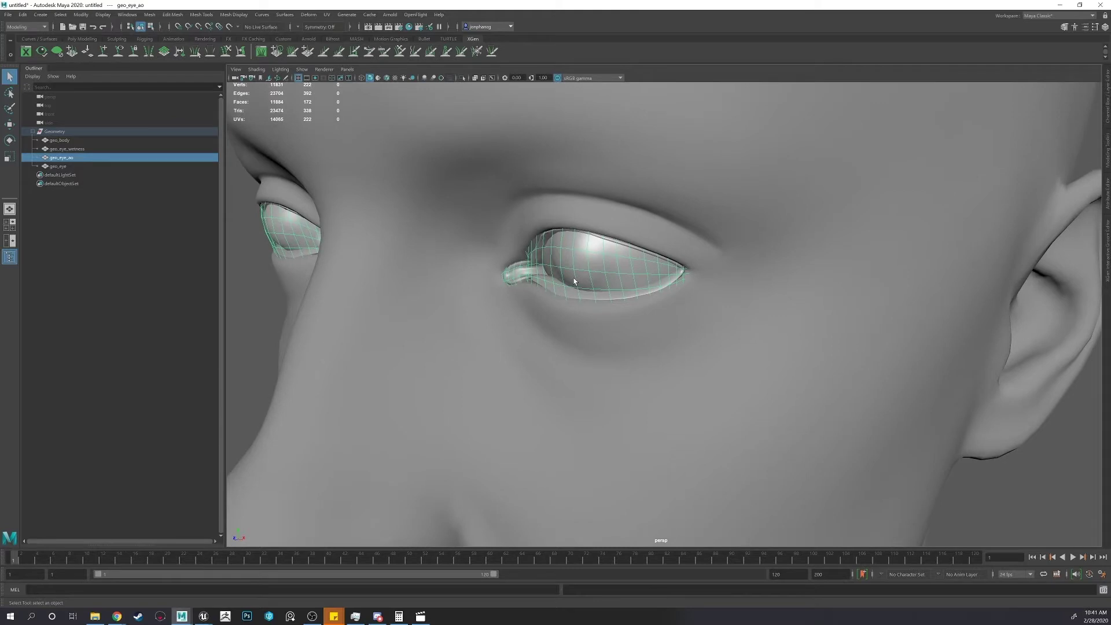
pyautogui.keyDown('alt'); pyautogui.moveTo(621, 269); pyautogui.dragTo(580, 270, button='right'); pyautogui.keyUp('alt')
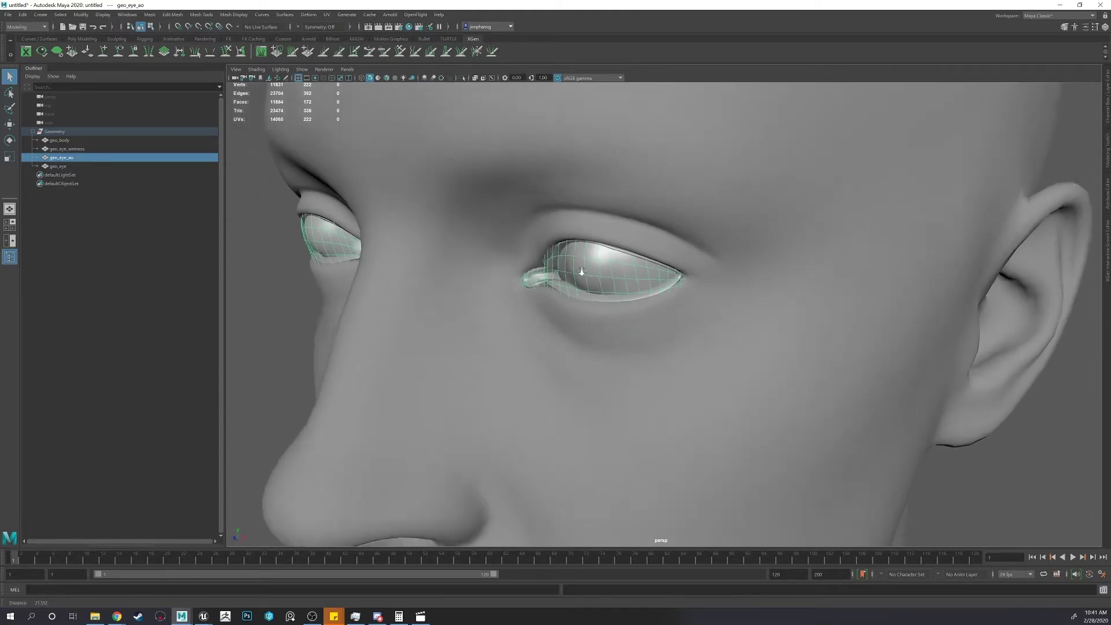
pyautogui.keyDown('alt'); pyautogui.moveTo(580, 270); pyautogui.dragTo(605, 269); pyautogui.keyUp('alt')
pyautogui.keyDown('alt'); pyautogui.moveTo(605, 270); pyautogui.dragTo(525, 244, button='right'); pyautogui.keyUp('alt')
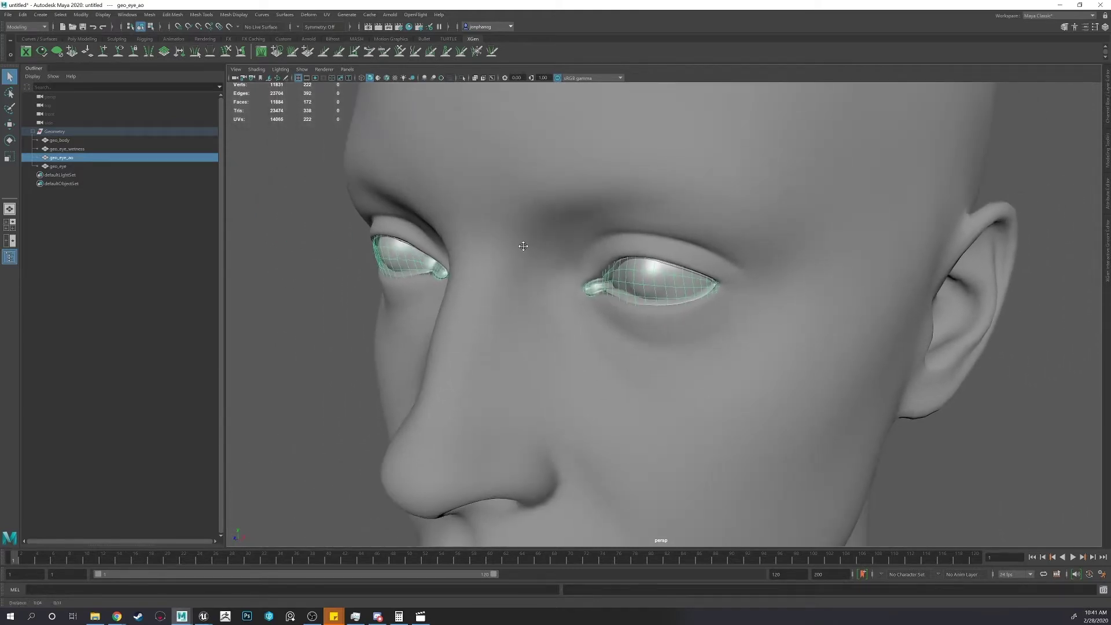
pyautogui.click(98, 166)
pyautogui.moveTo(100, 158); pyautogui.dragTo(103, 151)
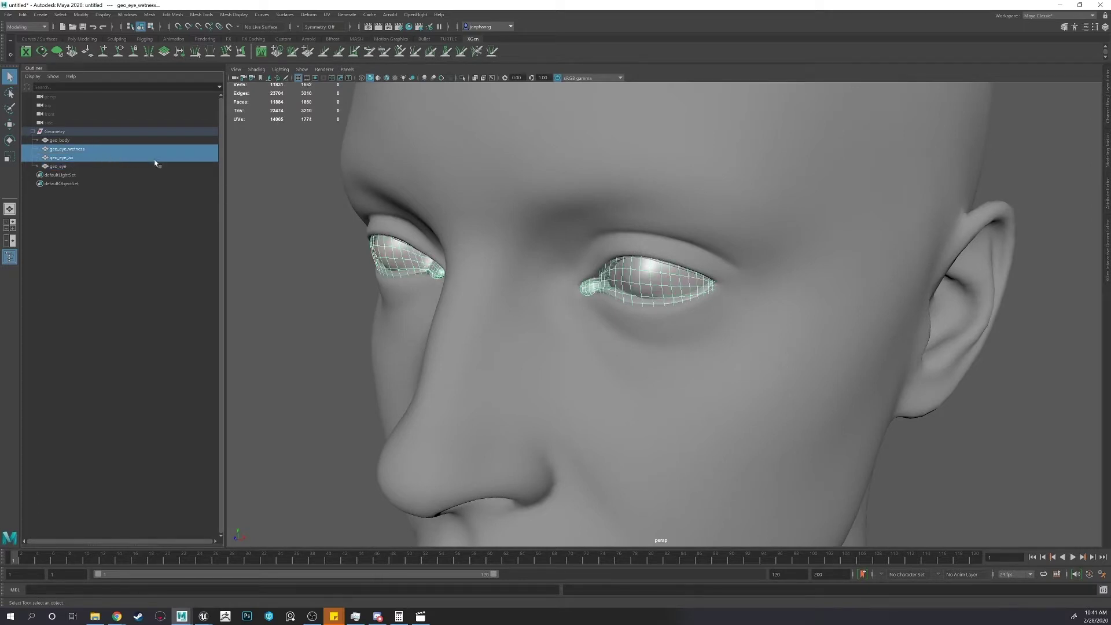
pyautogui.click(235, 223)
pyautogui.keyDown('alt'); pyautogui.moveTo(370, 246); pyautogui.dragTo(317, 218, button='right'); pyautogui.keyUp('alt')
pyautogui.keyDown('alt'); pyautogui.moveTo(317, 218); pyautogui.dragTo(345, 186); pyautogui.keyUp('alt')
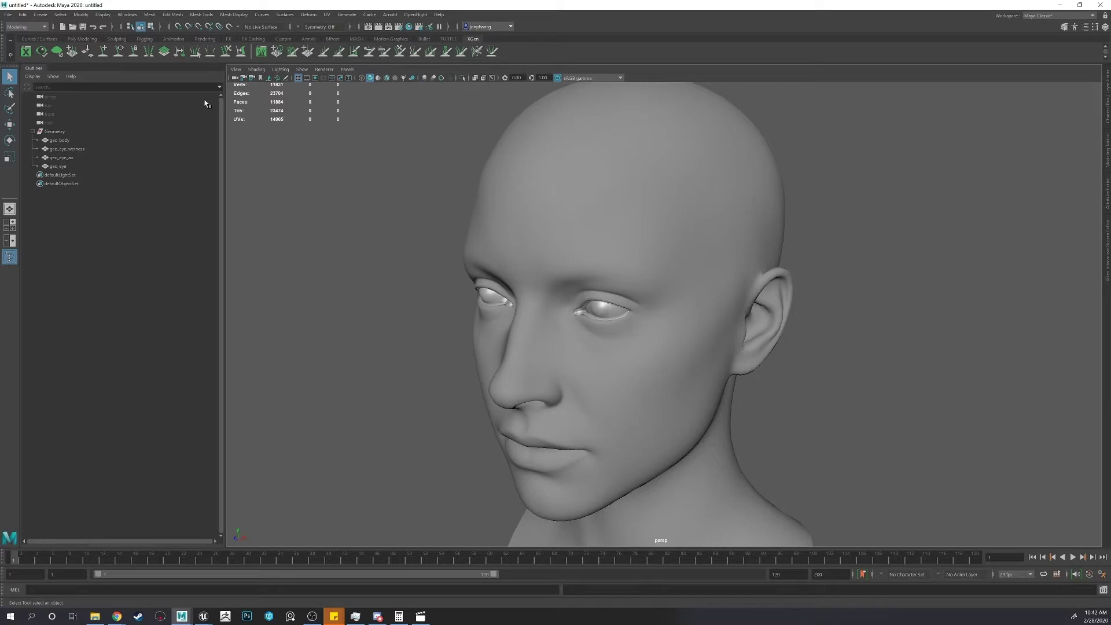
# Review the project folder in the Set Project dialog without setting a different directory.
pyautogui.click(8, 14)
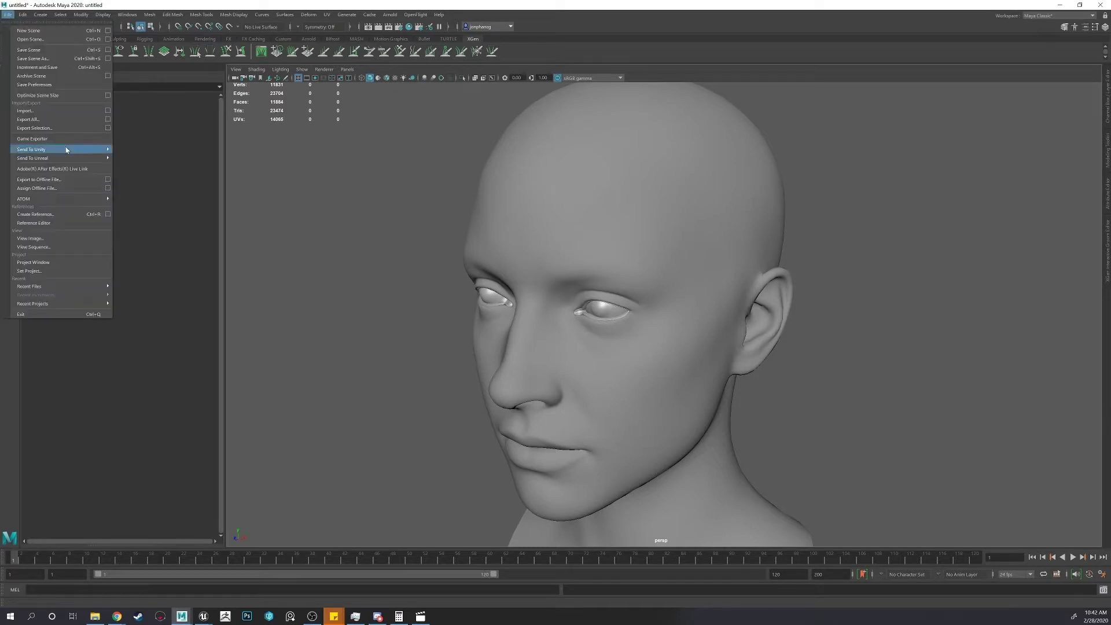
pyautogui.click(87, 271)
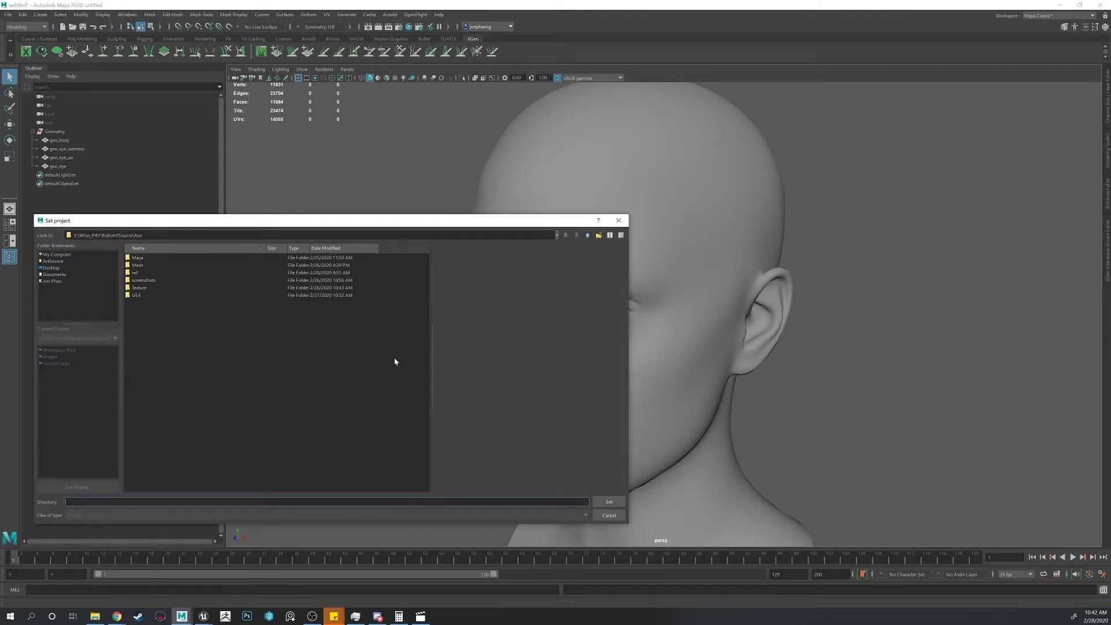
pyautogui.click(619, 221)
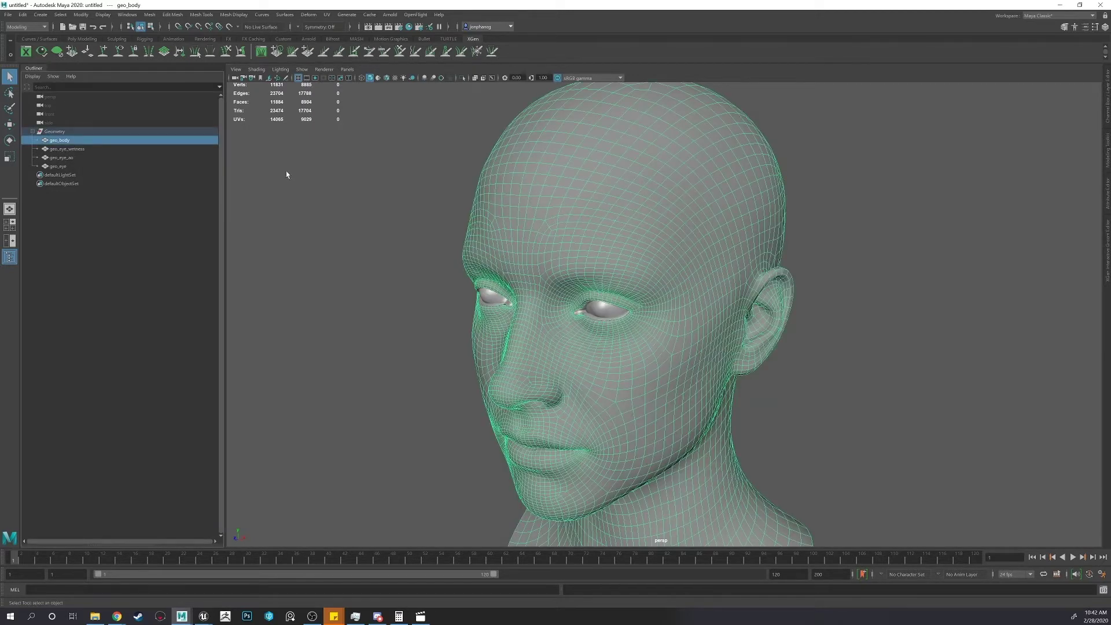
# Check in the Plug-in Manager whether the xgenToolkit plug-in is set to Loaded and Auto load.
pyautogui.keyDown('alt'); pyautogui.moveTo(379, 185); pyautogui.dragTo(355, 174, button='middle'); pyautogui.keyUp('alt')
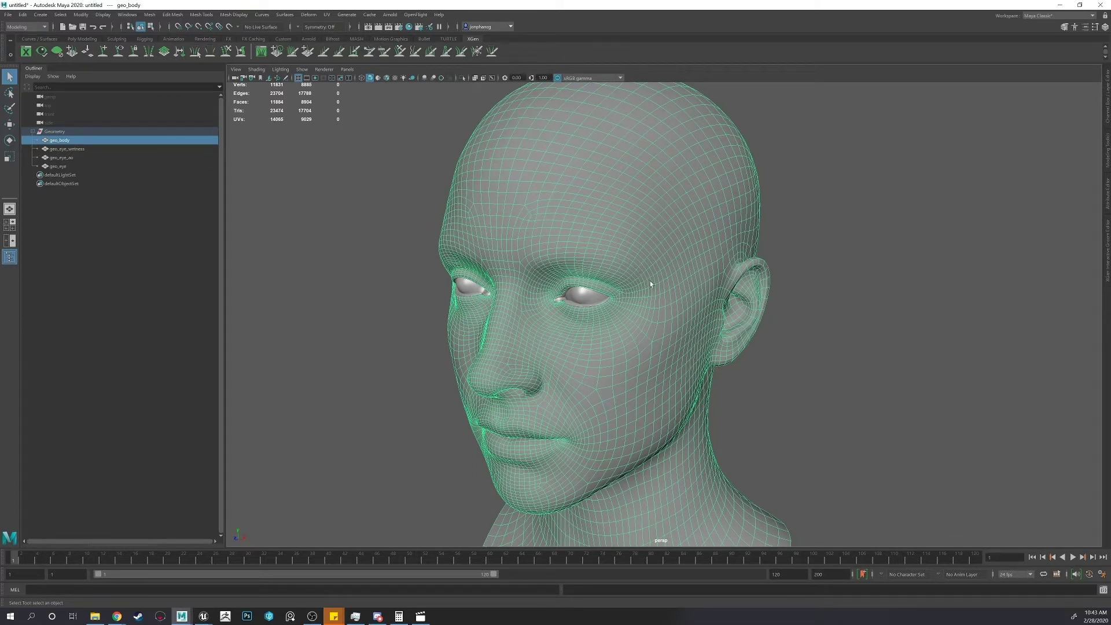
pyautogui.moveTo(676, 247)
pyautogui.keyDown('alt'); pyautogui.mouseDown()
pyautogui.moveTo(665, 255)
pyautogui.moveTo(683, 255)
pyautogui.mouseUp(); pyautogui.keyUp('alt')
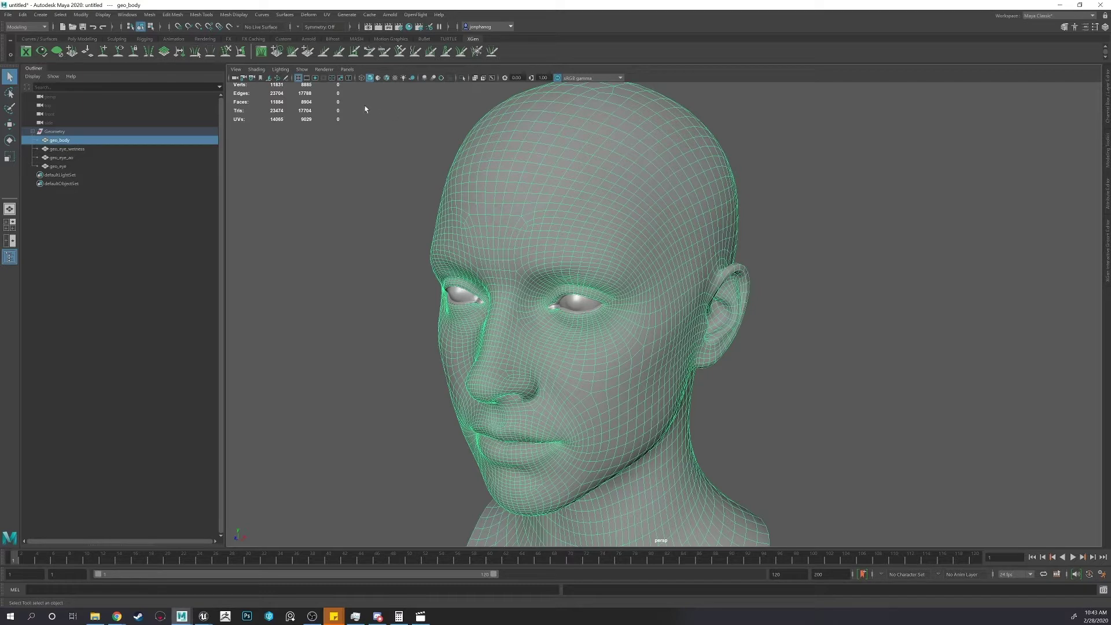
pyautogui.click(127, 15)
pyautogui.moveTo(165, 100)
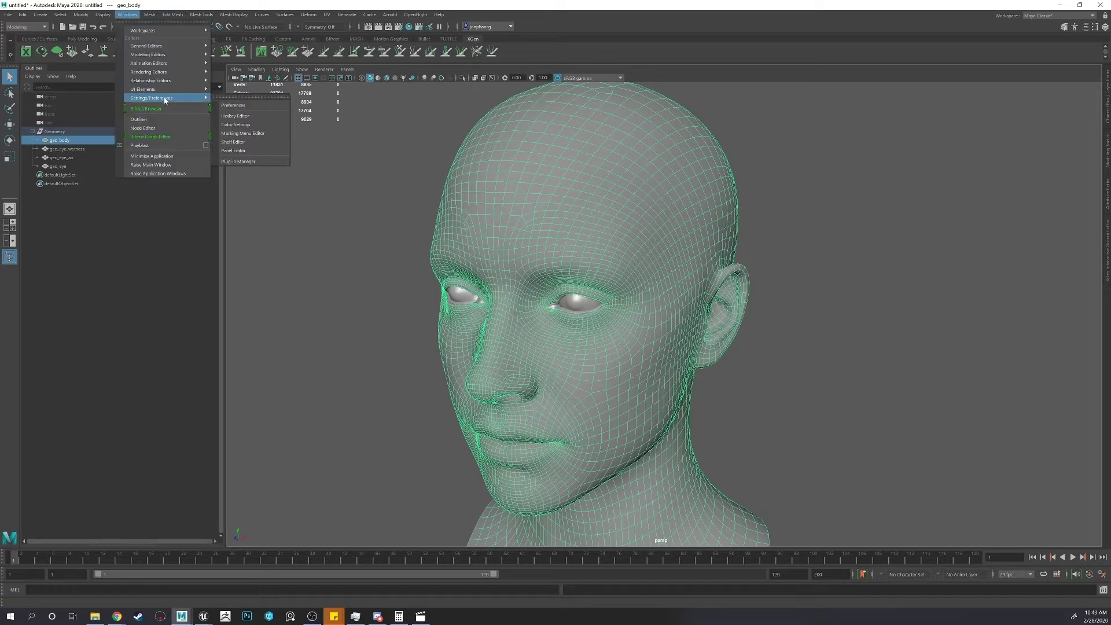
pyautogui.click(247, 161)
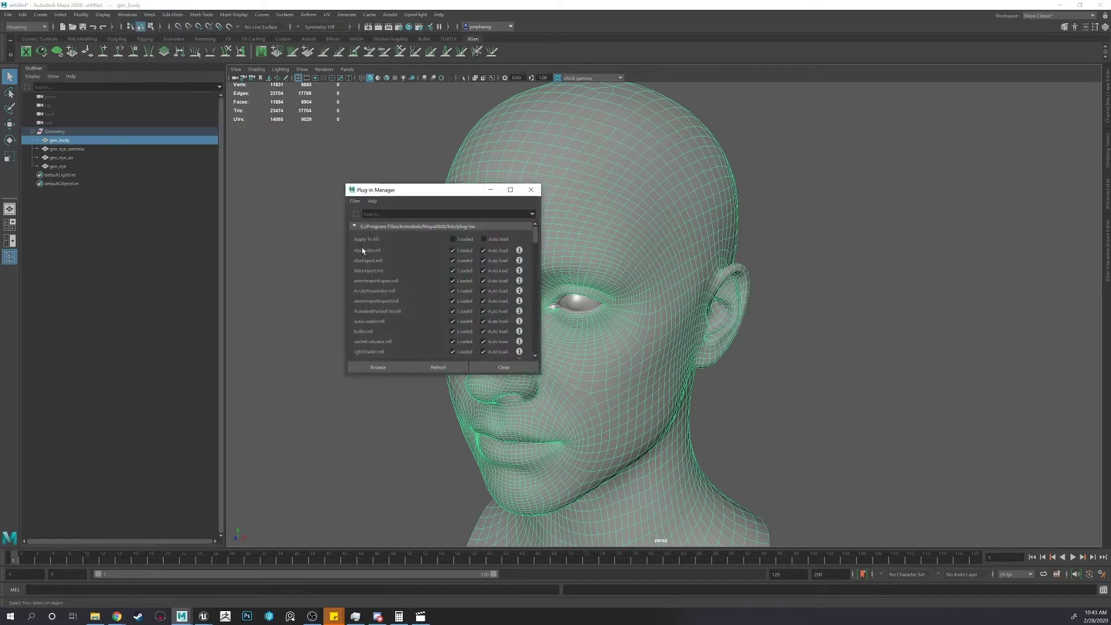
pyautogui.scroll(-20, 362, 250)
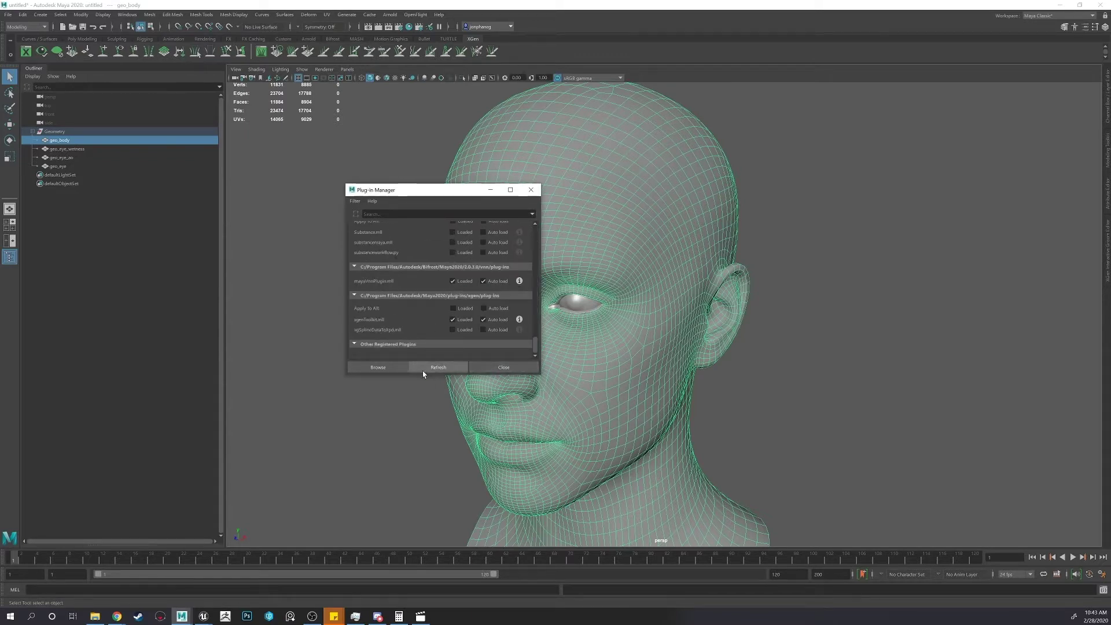
pyautogui.click(504, 368)
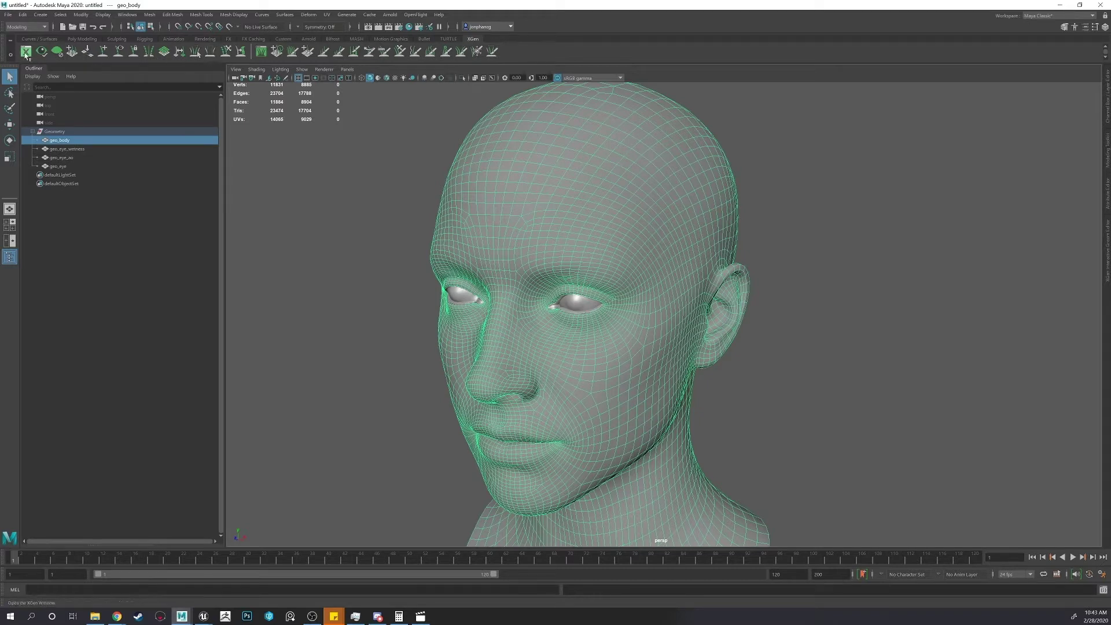
# Dock the XGen editor beside the viewport and create a guide-controlled spline description right_side_groom on geo_body in a new collection female_demo.
pyautogui.click(26, 55)
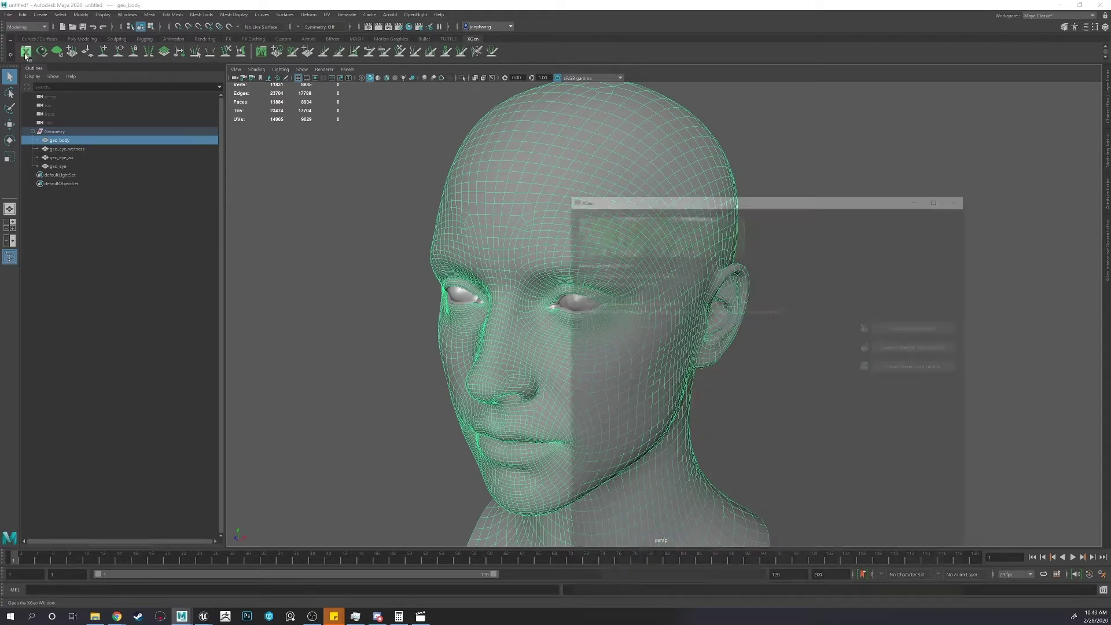
pyautogui.moveTo(574, 192); pyautogui.dragTo(1108, 313)
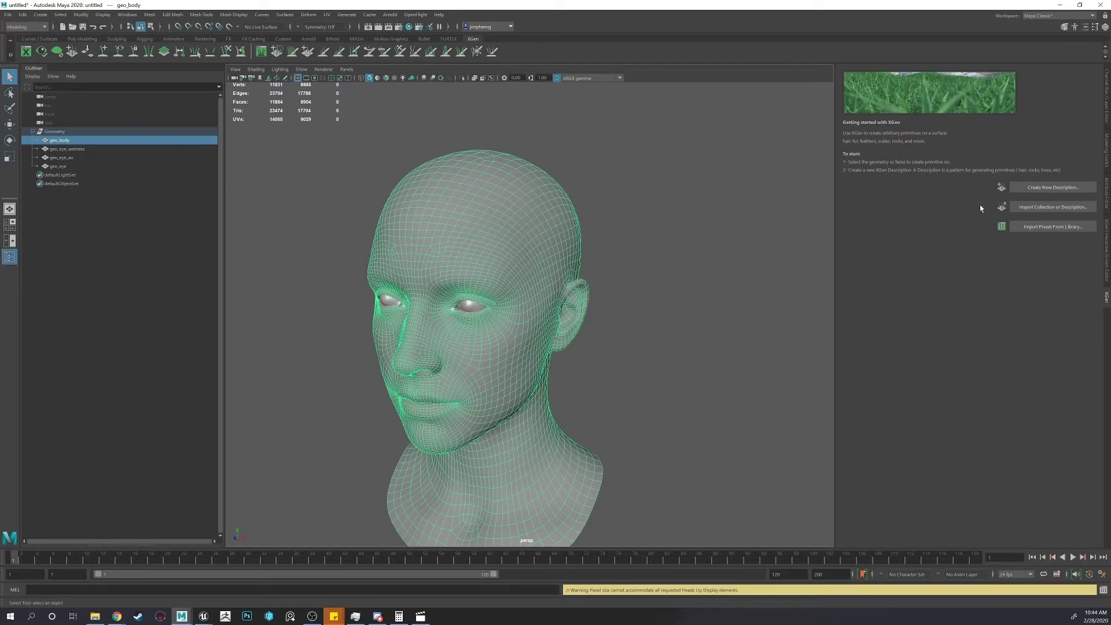
pyautogui.click(1038, 189)
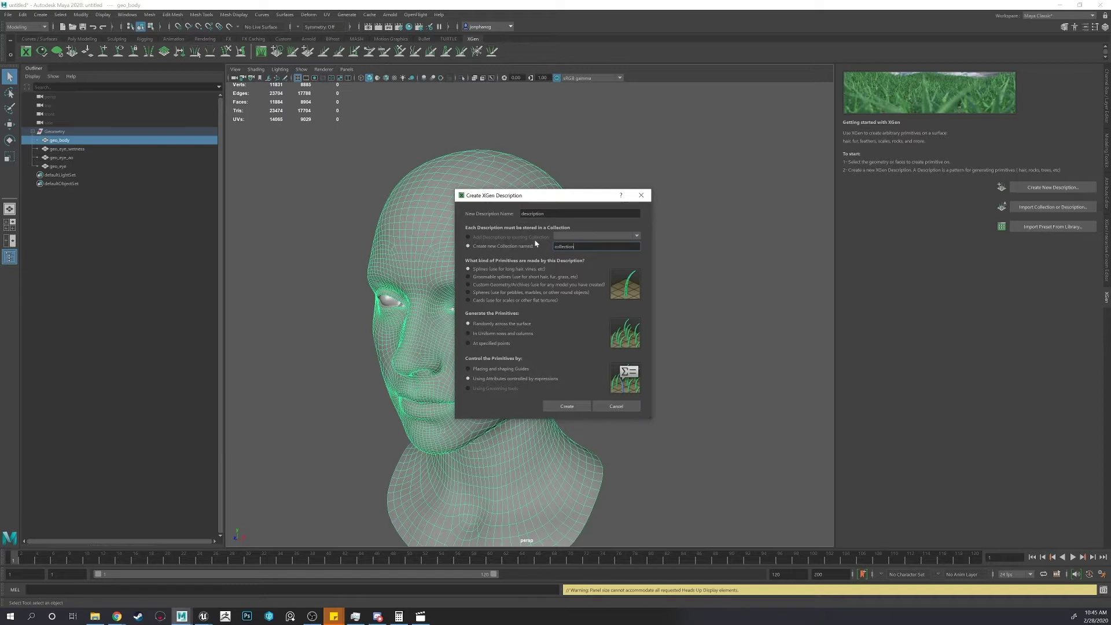
pyautogui.doubleClick(570, 249)
pyautogui.write('female_demo')
pyautogui.press('Tab')
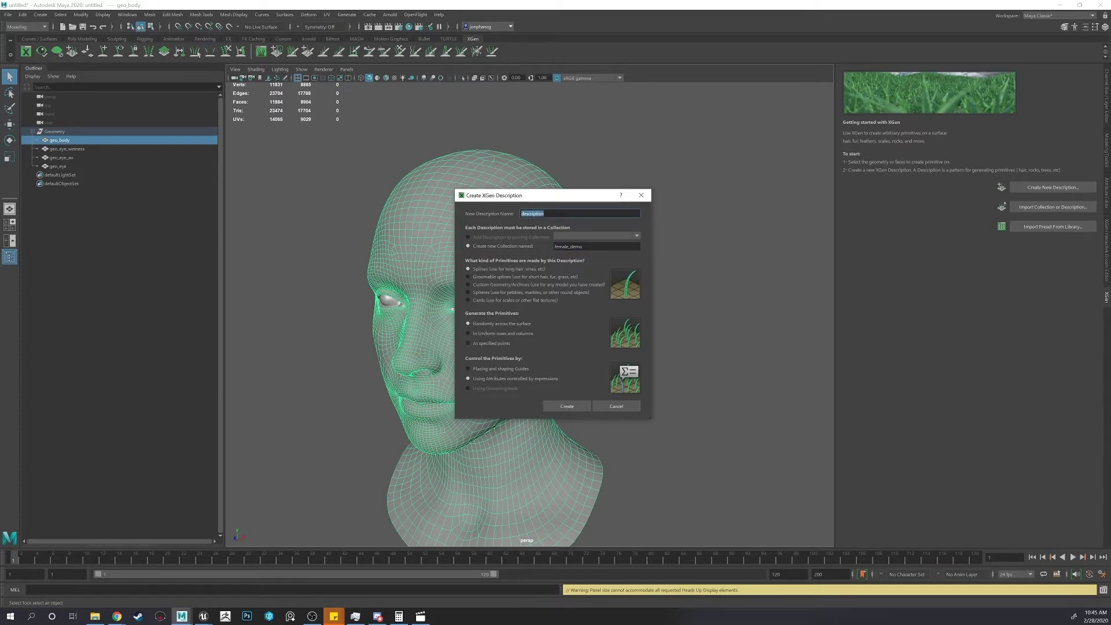
pyautogui.write('right_side_groom')
pyautogui.click(559, 408)
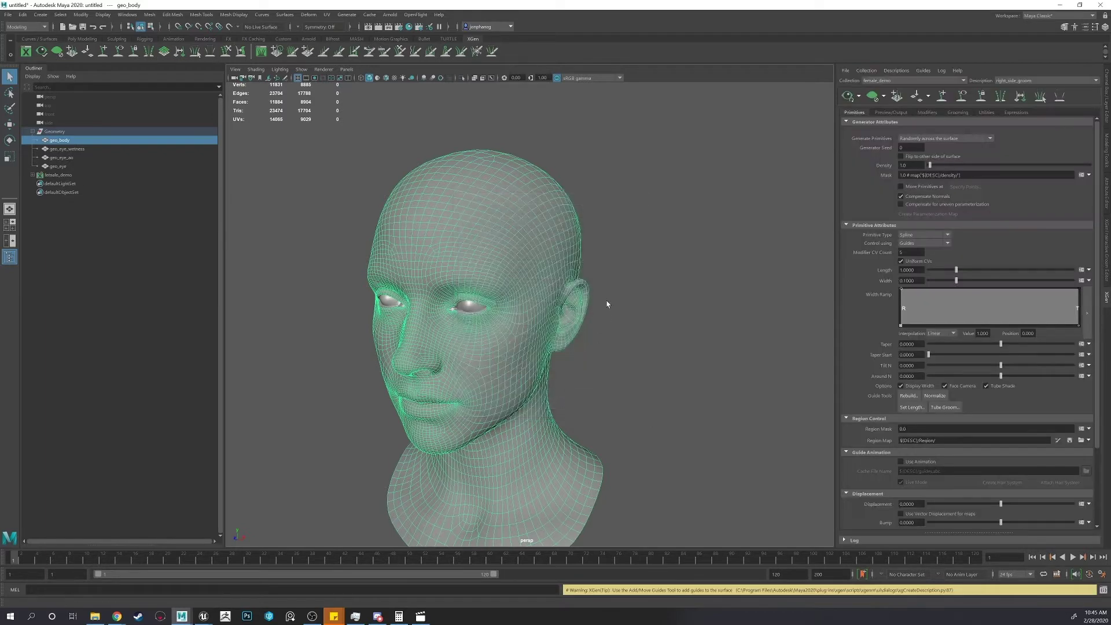
# Add three XGen guides in a row along the side of the head, from the temple toward the back.
pyautogui.keyDown('alt'); pyautogui.moveTo(633, 266); pyautogui.dragTo(661, 307); pyautogui.keyUp('alt')
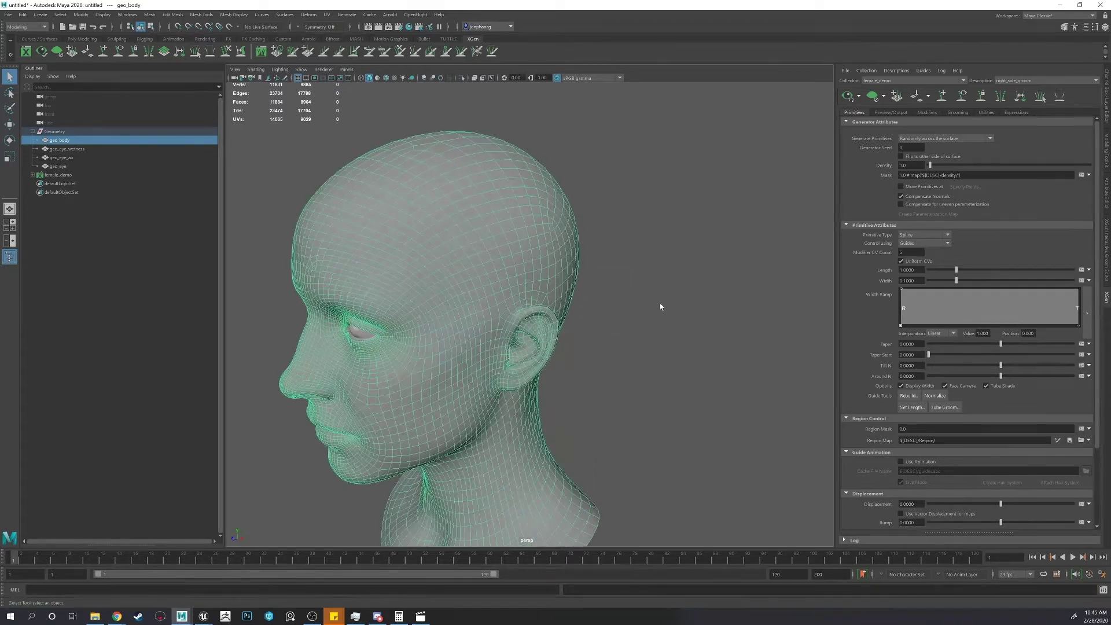
pyautogui.click(942, 100)
pyautogui.keyDown('alt'); pyautogui.moveTo(434, 251); pyautogui.dragTo(451, 242); pyautogui.keyUp('alt')
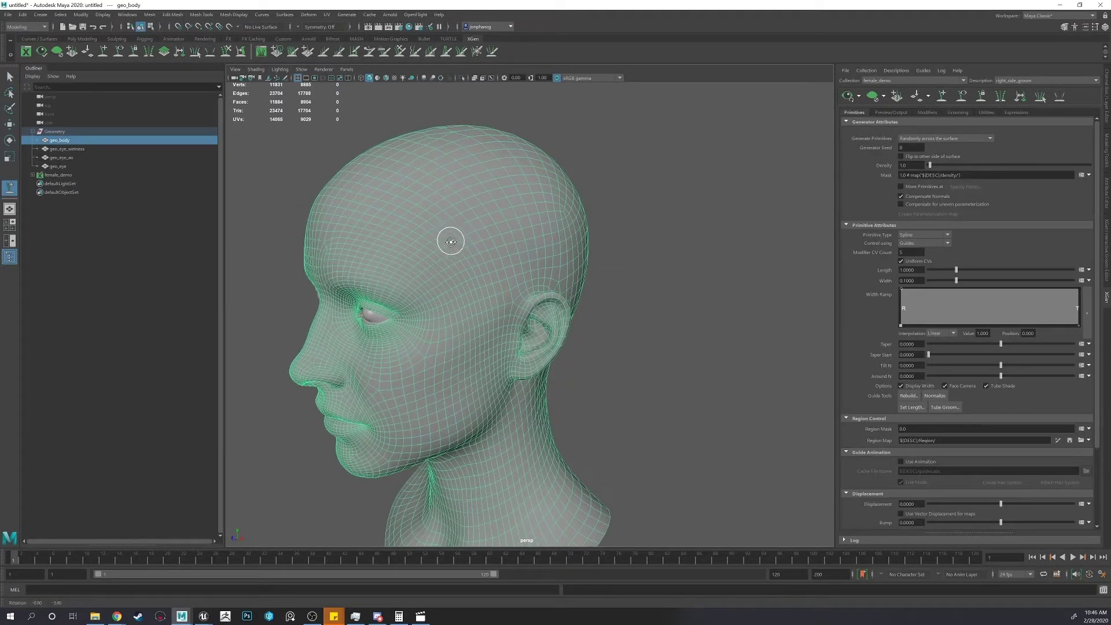
pyautogui.click(450, 237)
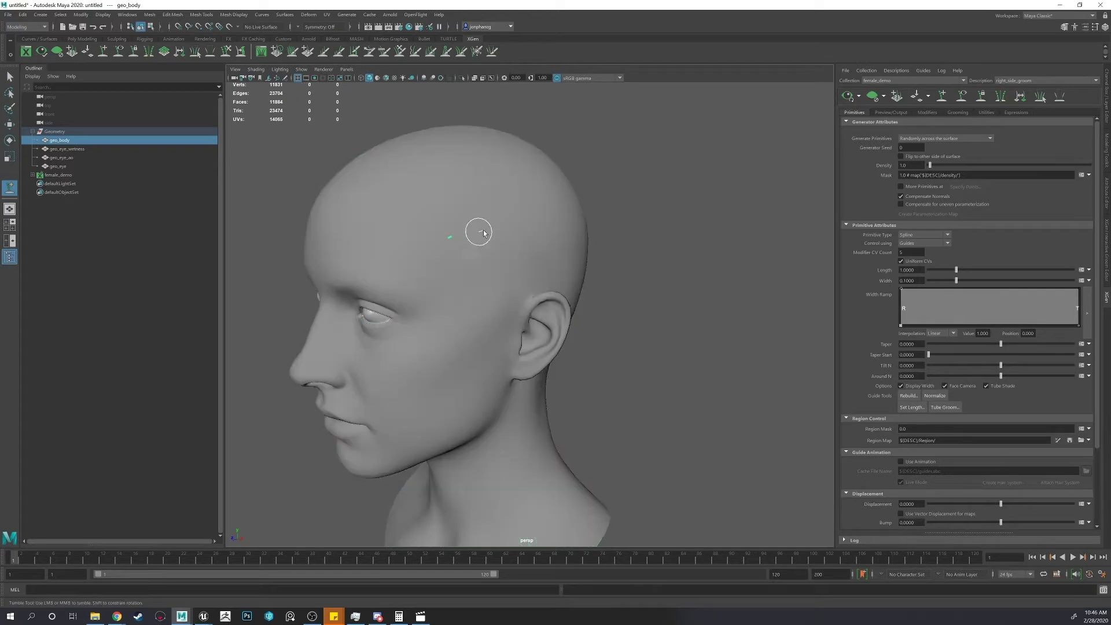
pyautogui.click(505, 224)
pyautogui.click(556, 220)
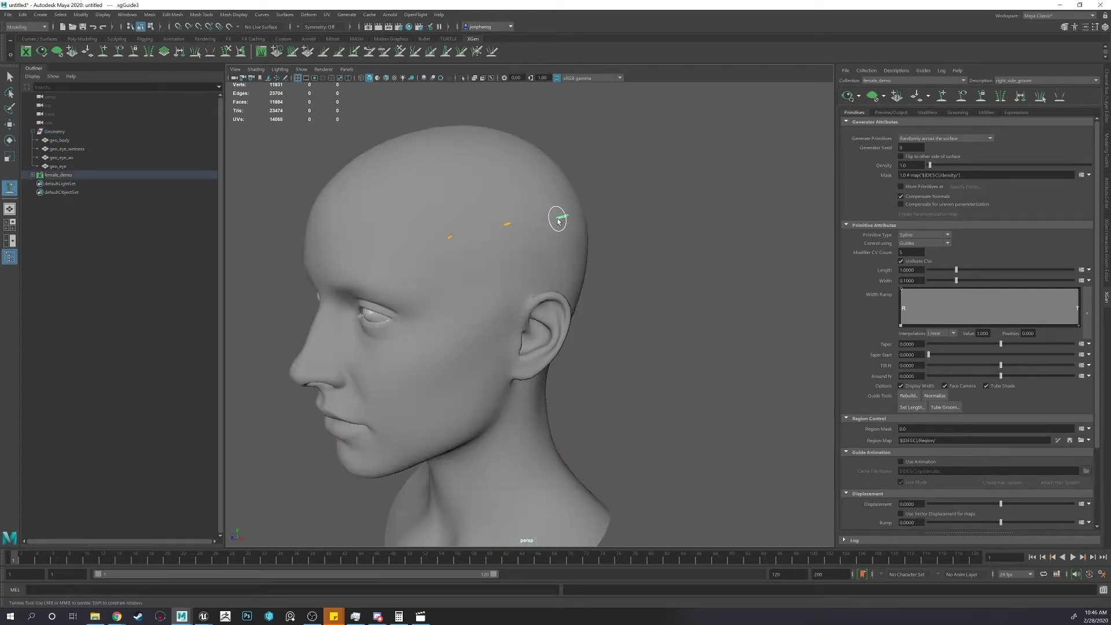
pyautogui.keyDown('alt'); pyautogui.moveTo(564, 220); pyautogui.dragTo(672, 191); pyautogui.keyUp('alt')
pyautogui.press('q')
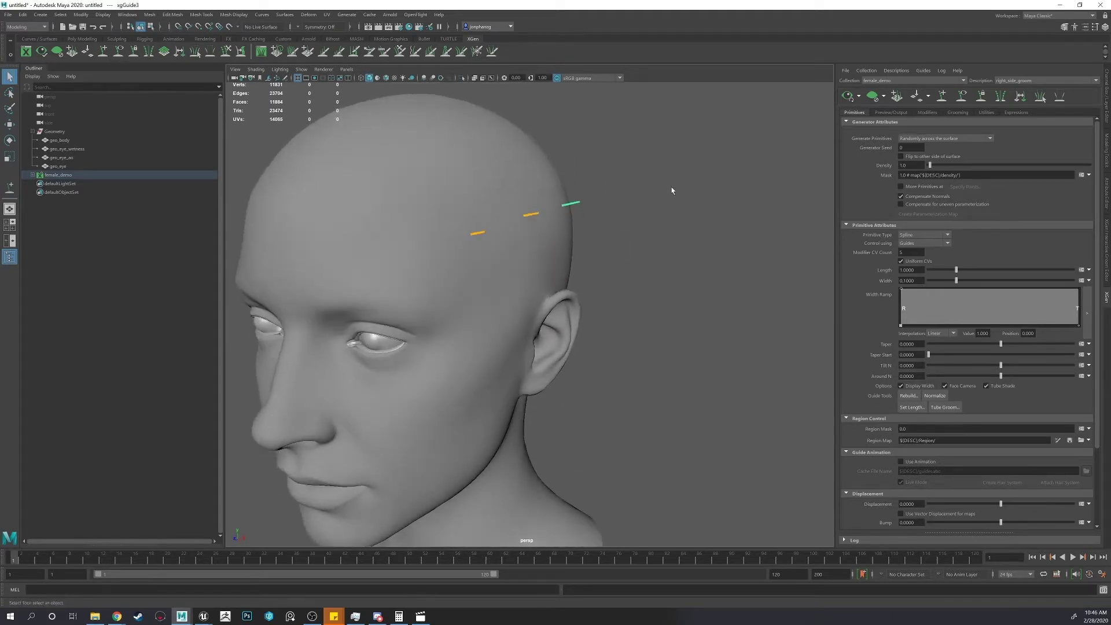
# Generate the XGen preview of the right_side_groom description and review its preview options and the hair primitives around the head.
pyautogui.click(852, 99)
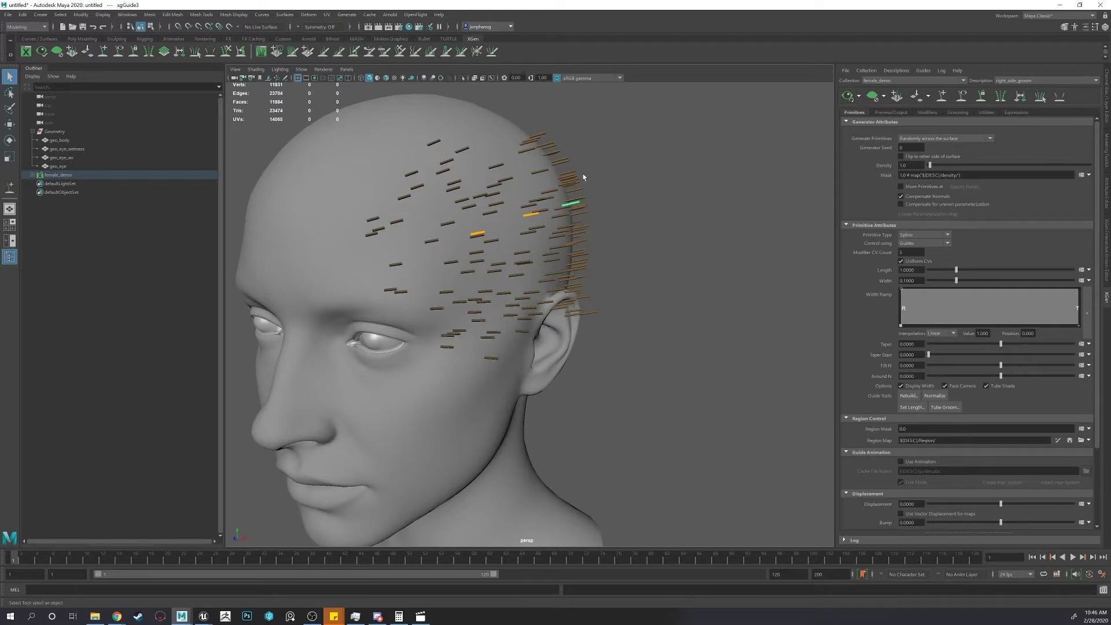
pyautogui.moveTo(588, 218)
pyautogui.keyDown('alt'); pyautogui.mouseDown()
pyautogui.moveTo(555, 215)
pyautogui.moveTo(625, 213)
pyautogui.moveTo(588, 206)
pyautogui.mouseUp(); pyautogui.keyUp('alt')
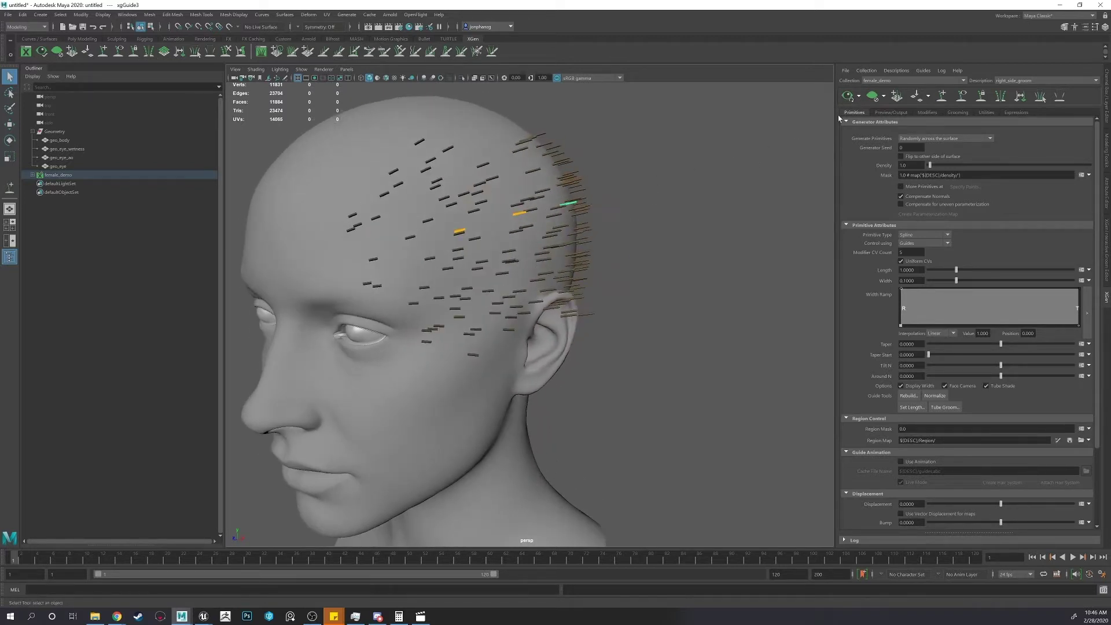
pyautogui.click(860, 100)
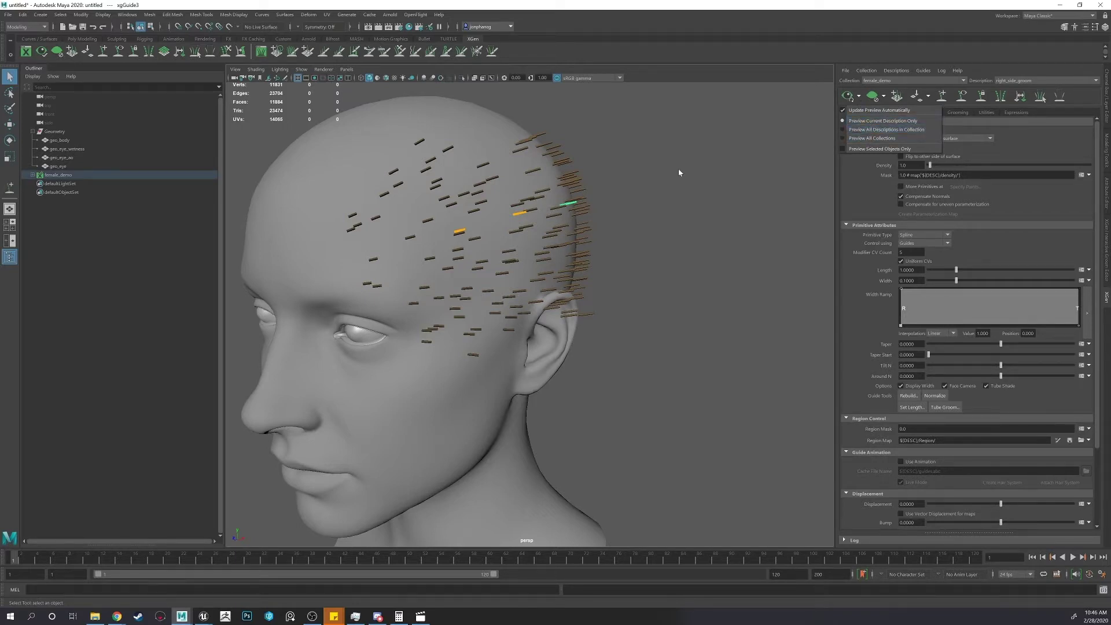
pyautogui.click(509, 175)
pyautogui.keyDown('alt'); pyautogui.moveTo(503, 175); pyautogui.dragTo(448, 236); pyautogui.keyUp('alt')
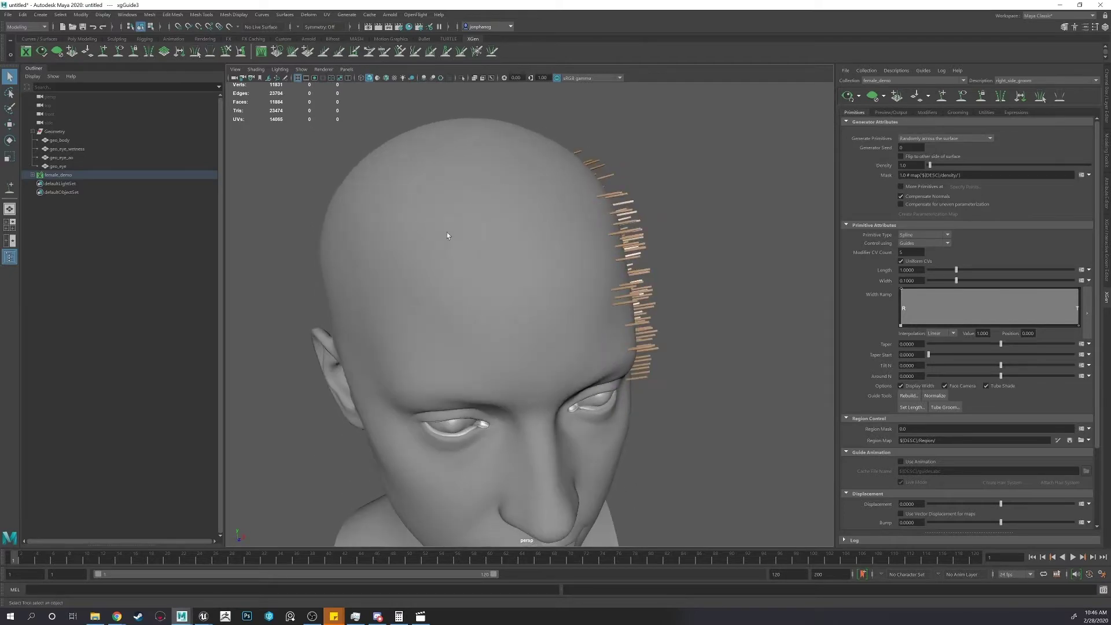
pyautogui.keyDown('alt'); pyautogui.moveTo(459, 160); pyautogui.dragTo(533, 268); pyautogui.keyUp('alt')
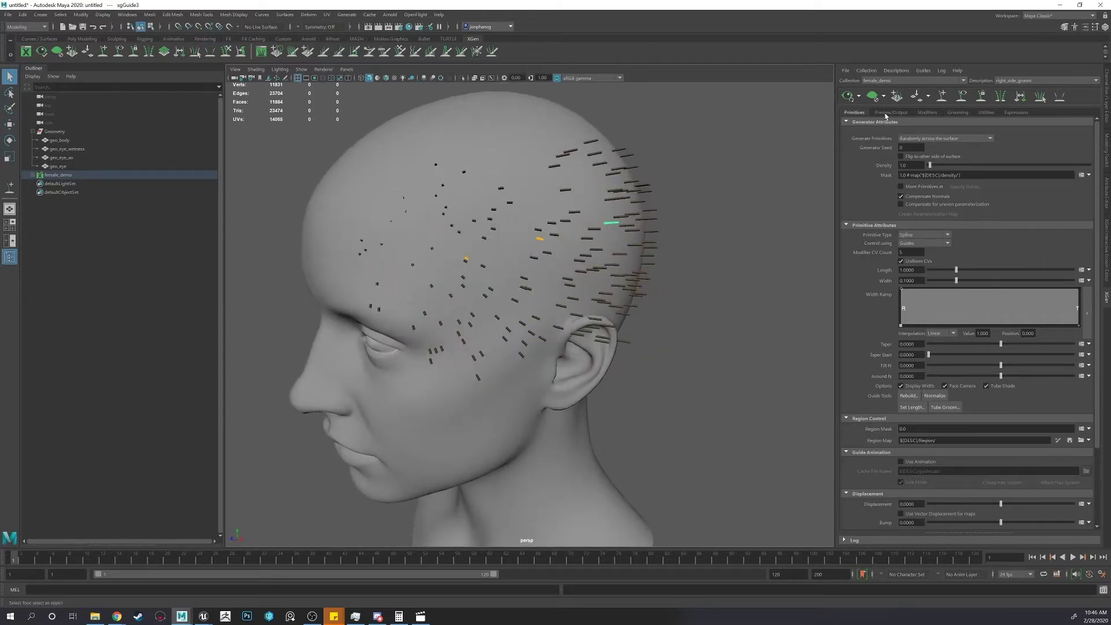
pyautogui.click(860, 96)
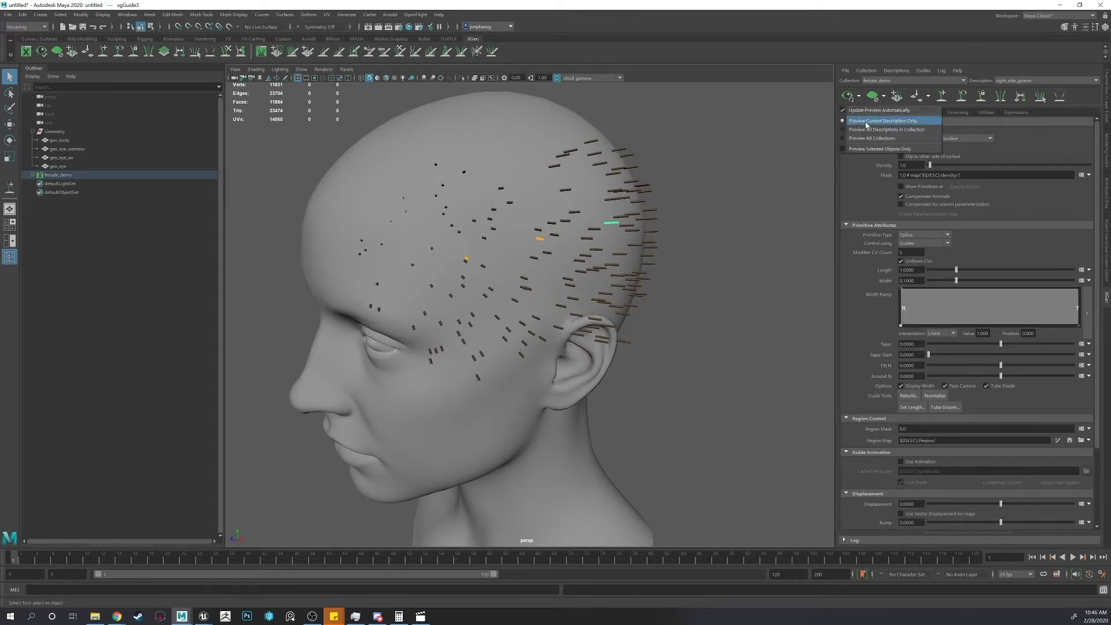
pyautogui.keyDown('alt'); pyautogui.moveTo(776, 115); pyautogui.dragTo(760, 124); pyautogui.keyUp('alt')
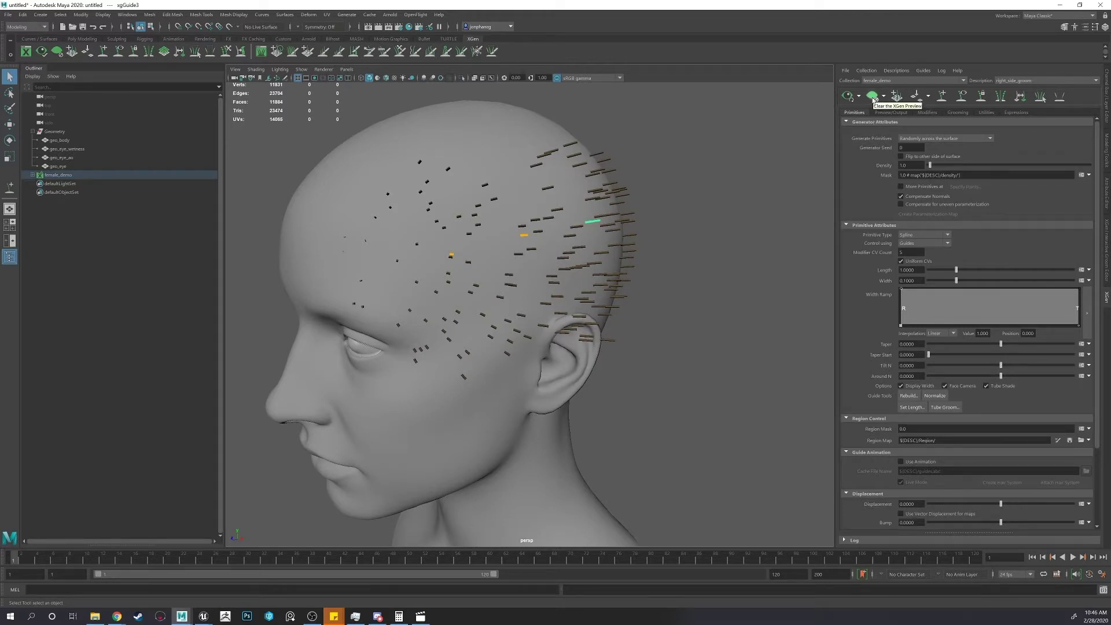
# Clear the XGen preview of the current description, review the clearing options, and regenerate the preview.
pyautogui.click(874, 98)
pyautogui.click(885, 98)
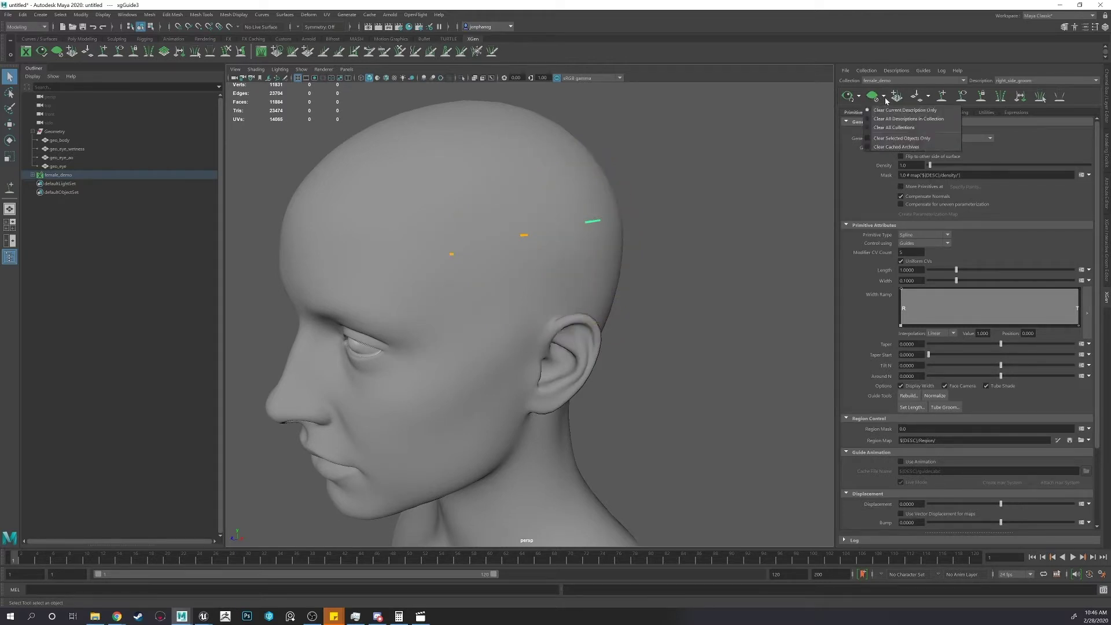
pyautogui.click(885, 101)
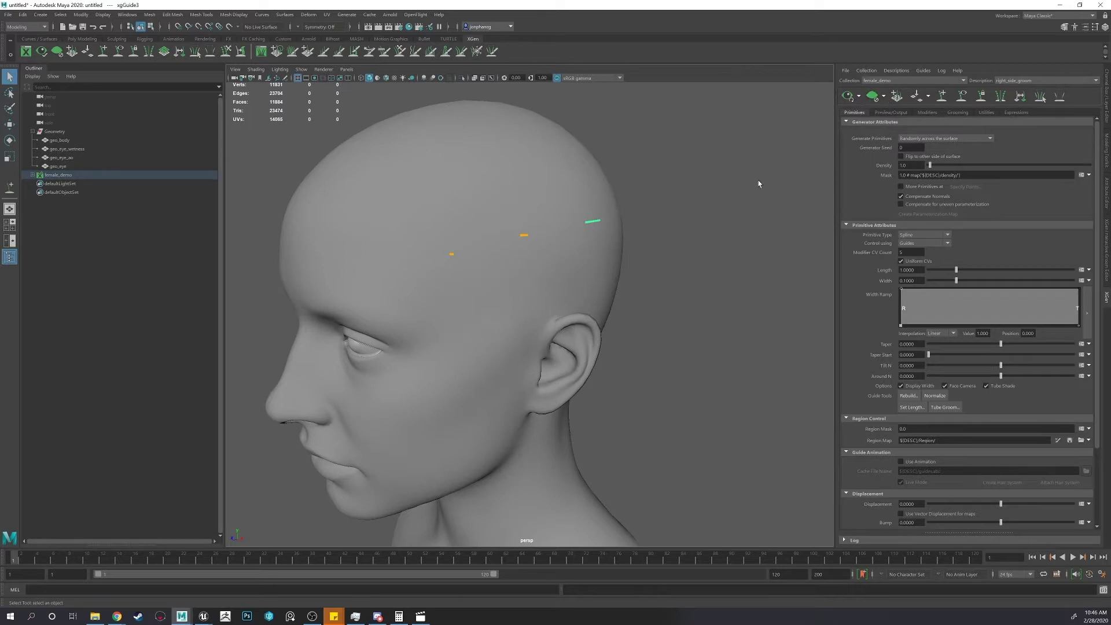
pyautogui.keyDown('alt'); pyautogui.moveTo(759, 181); pyautogui.dragTo(703, 198); pyautogui.keyUp('alt')
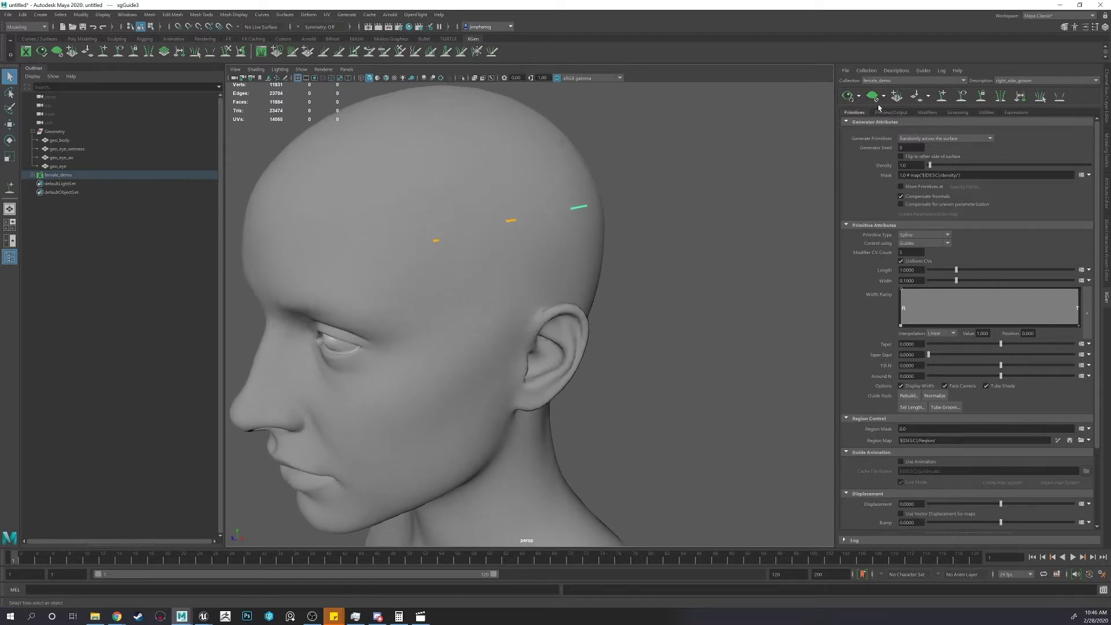
pyautogui.click(848, 97)
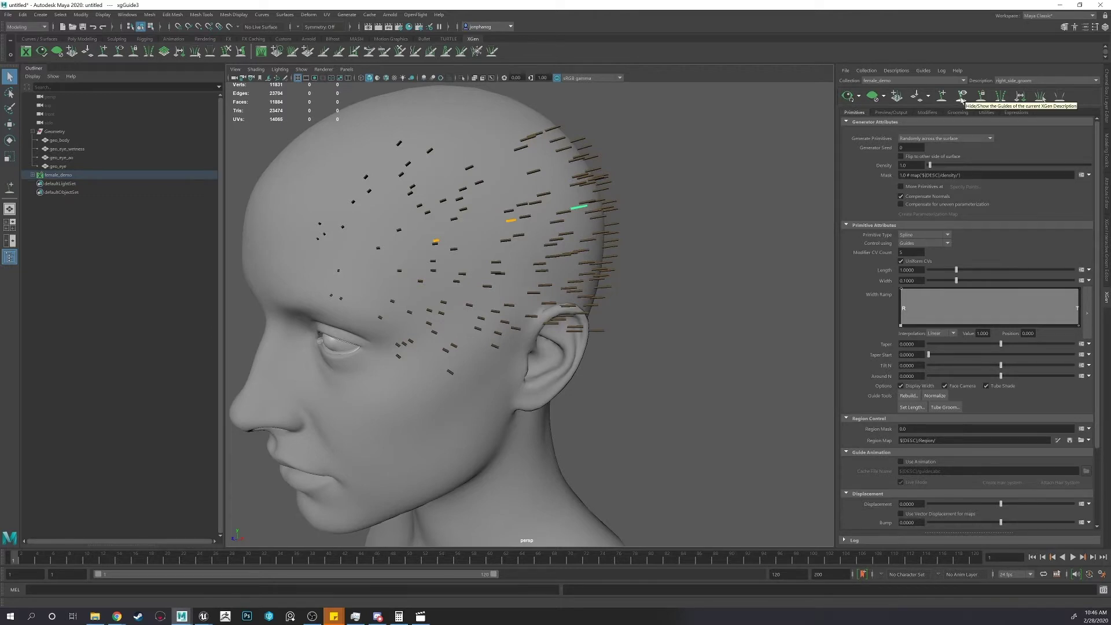
# Hide the guides of the current XGen description and show them again.
pyautogui.click(961, 98)
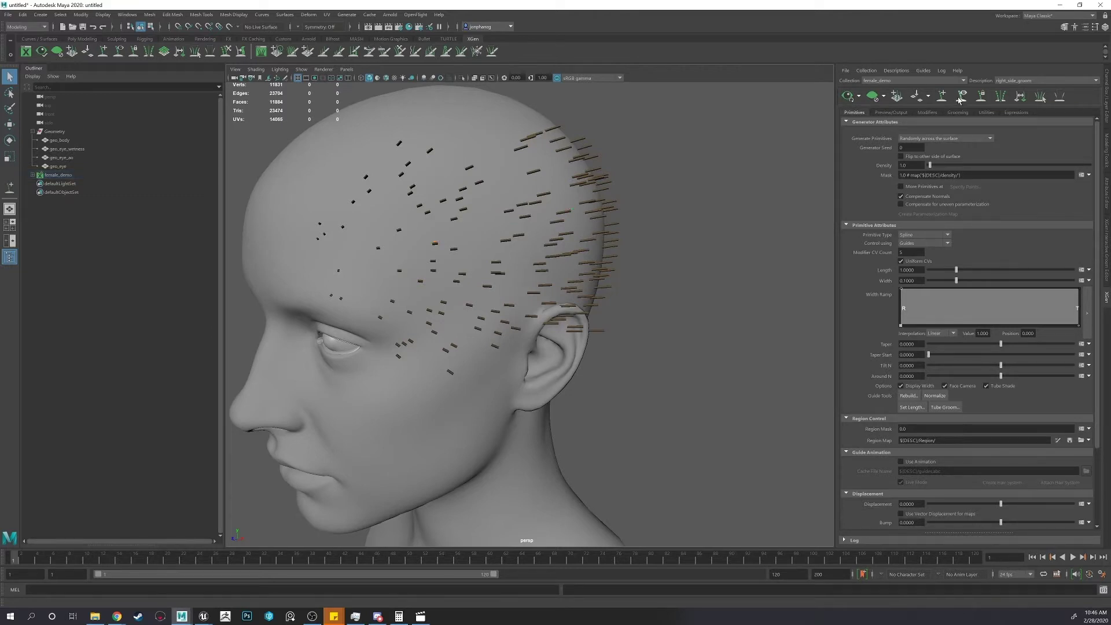
pyautogui.keyDown('alt'); pyautogui.moveTo(735, 188); pyautogui.dragTo(765, 178); pyautogui.keyUp('alt')
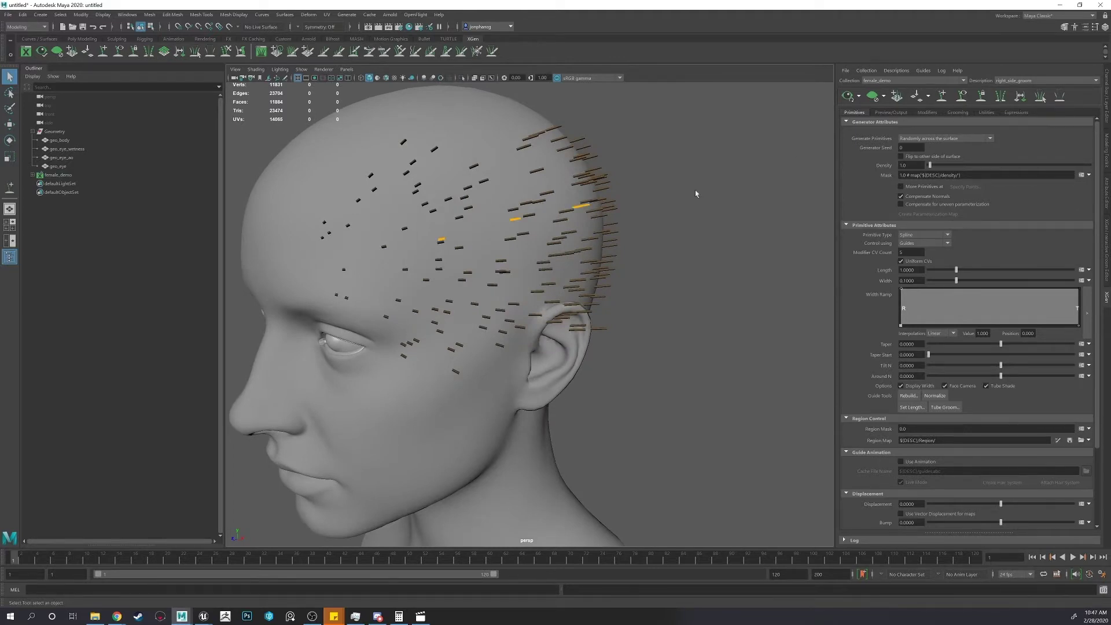
pyautogui.keyDown('alt'); pyautogui.moveTo(729, 190); pyautogui.dragTo(871, 210); pyautogui.keyUp('alt')
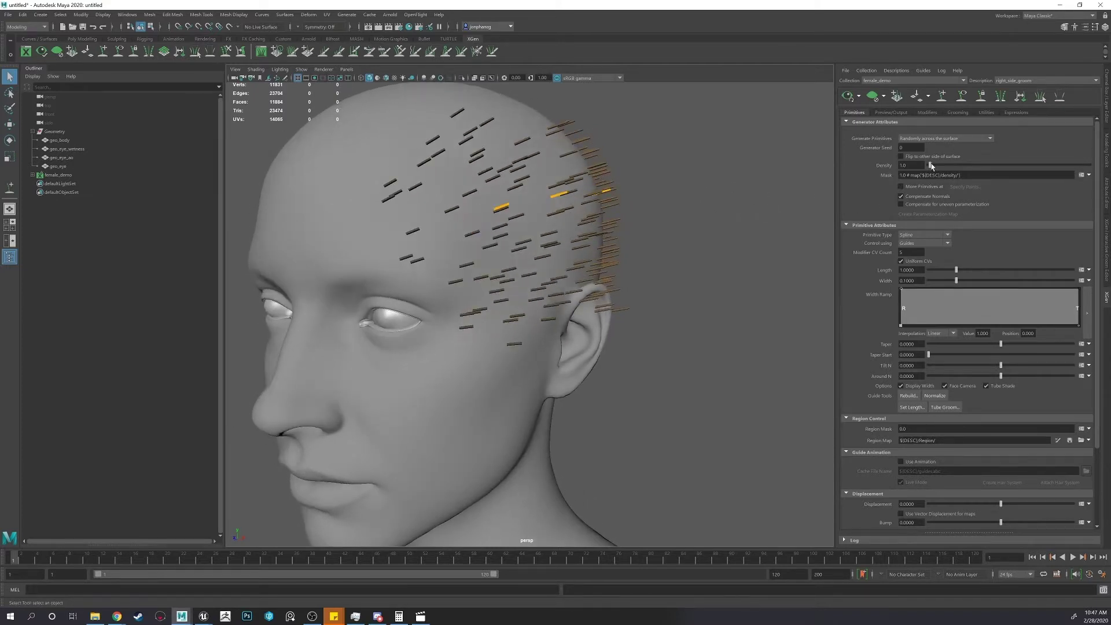
# Increase the primitive density to about 13.45 and inspect the denser preview on the side of the head.
pyautogui.moveTo(931, 166); pyautogui.dragTo(951, 171)
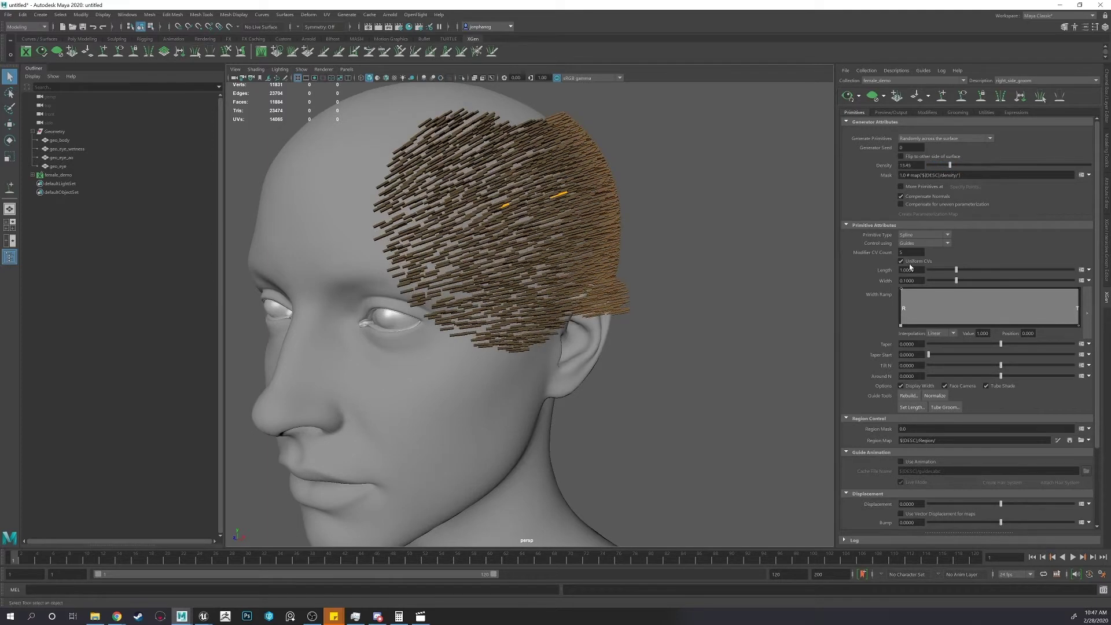
pyautogui.keyDown('alt'); pyautogui.moveTo(638, 237); pyautogui.dragTo(601, 247); pyautogui.keyUp('alt')
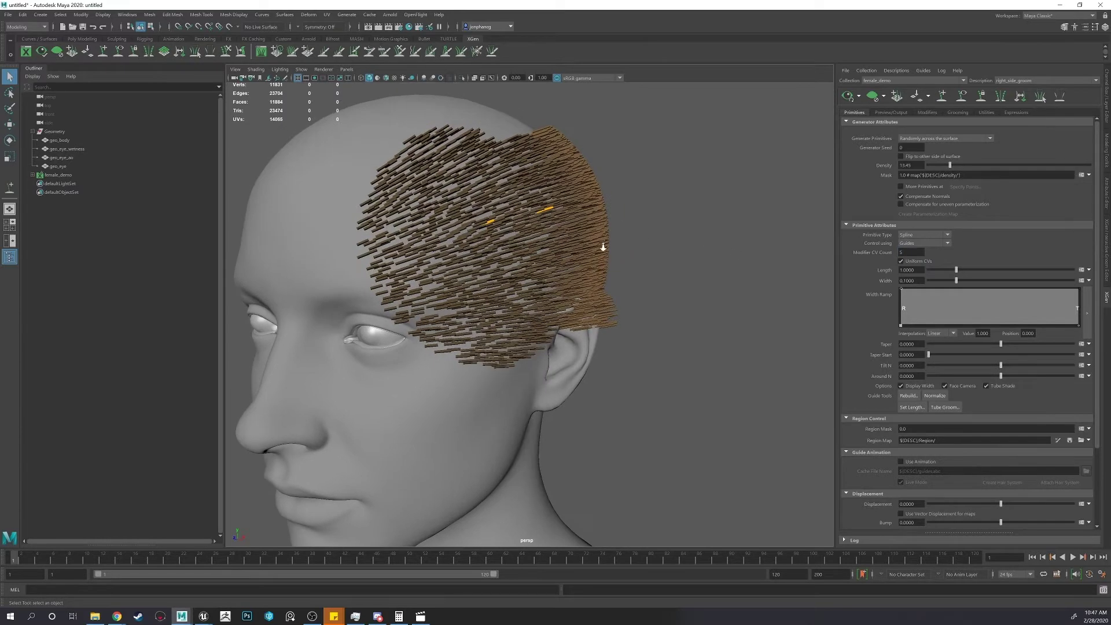
pyautogui.keyDown('alt'); pyautogui.moveTo(601, 247); pyautogui.dragTo(643, 255, button='right'); pyautogui.keyUp('alt')
pyautogui.keyDown('alt'); pyautogui.moveTo(644, 255); pyautogui.dragTo(671, 262); pyautogui.keyUp('alt')
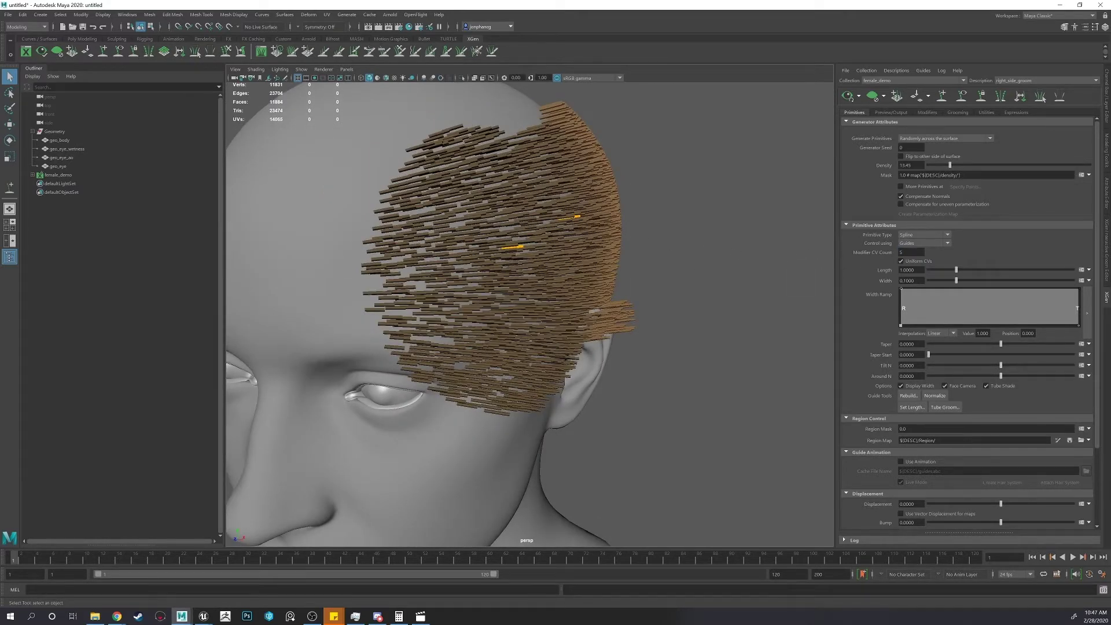
# Clear the XGen preview and lengthen all three guides on the side of the head with Set Length.
pyautogui.click(872, 97)
pyautogui.keyDown('alt'); pyautogui.moveTo(755, 161); pyautogui.dragTo(714, 194, button='right'); pyautogui.keyUp('alt')
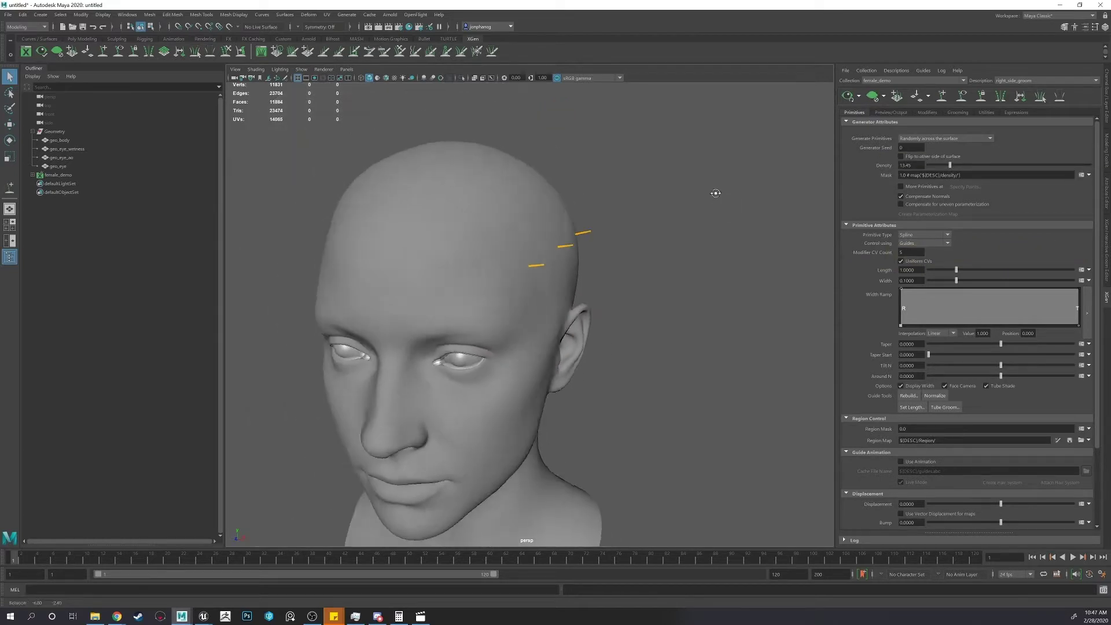
pyautogui.keyDown('alt'); pyautogui.moveTo(714, 193); pyautogui.dragTo(653, 206); pyautogui.keyUp('alt')
pyautogui.moveTo(593, 264); pyautogui.dragTo(757, 320)
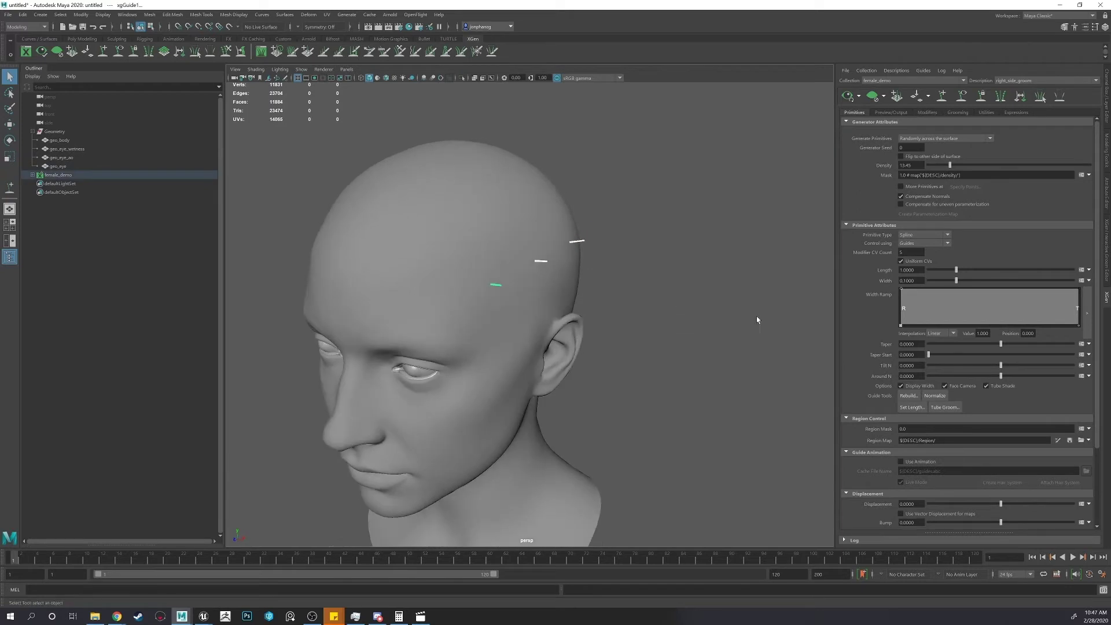
pyautogui.click(907, 408)
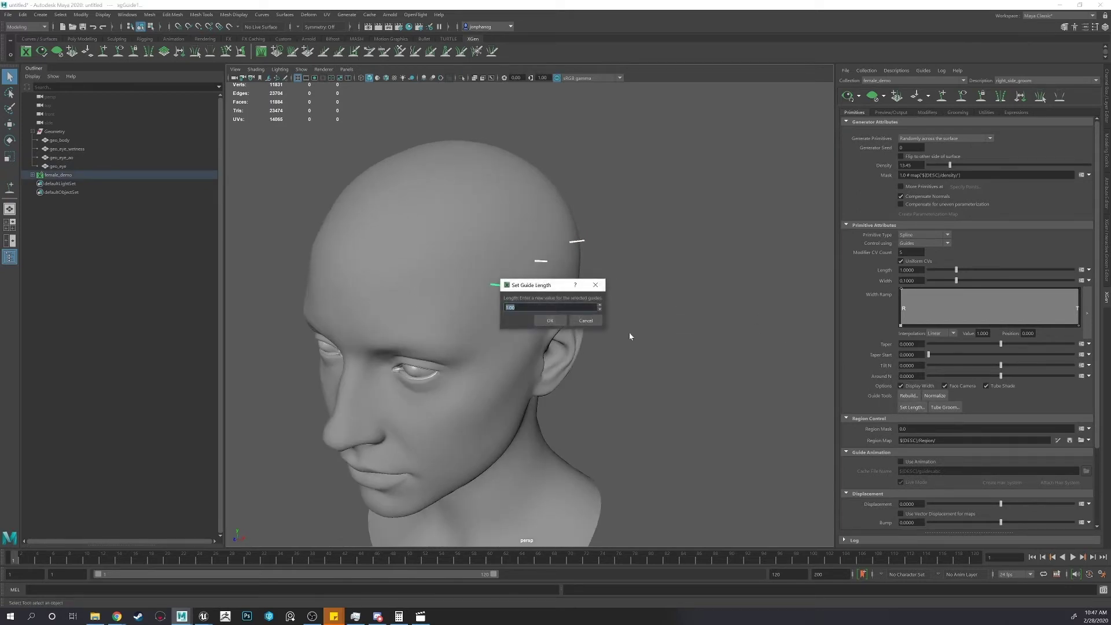
pyautogui.write('1')
pyautogui.press('Return')
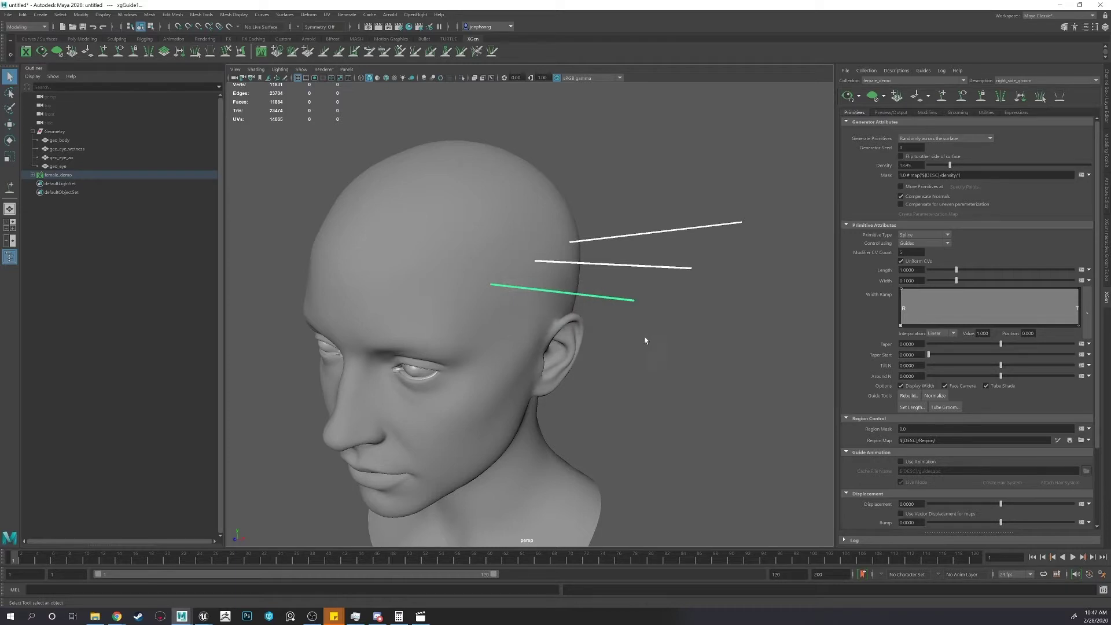
# Sculpt the three long guides so they bend downward along the side of the head, undoing the last sculpt stroke.
pyautogui.keyDown('alt'); pyautogui.moveTo(645, 340); pyautogui.dragTo(618, 326); pyautogui.keyUp('alt')
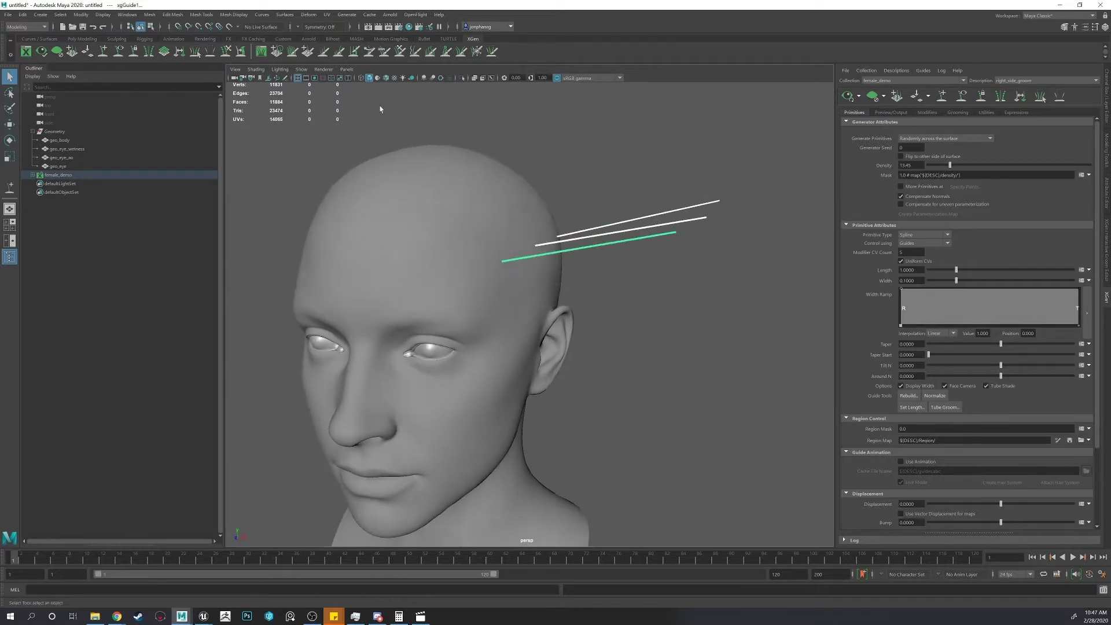
pyautogui.click(476, 150)
pyautogui.keyDown('alt'); pyautogui.moveTo(683, 168); pyautogui.dragTo(412, 99); pyautogui.keyUp('alt')
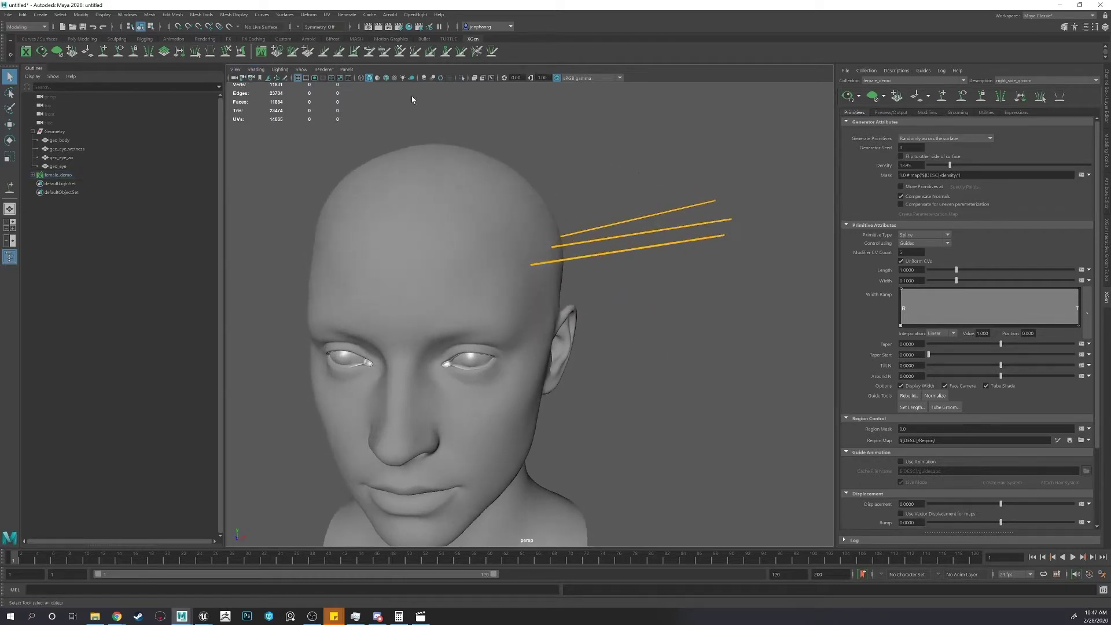
pyautogui.click(226, 51)
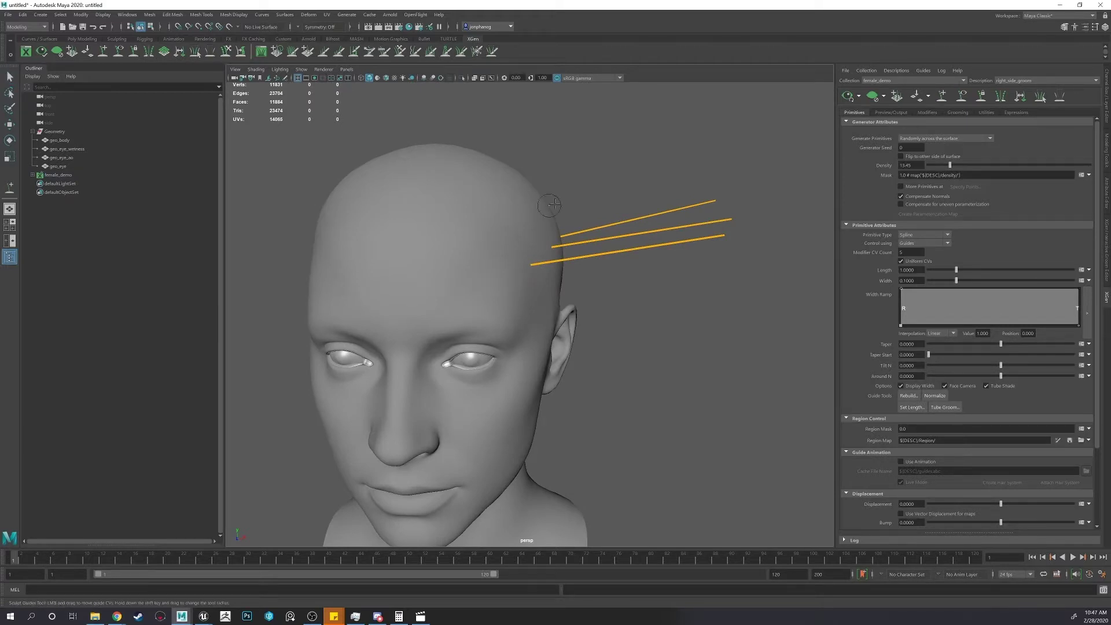
pyautogui.moveTo(684, 235)
pyautogui.keyDown('shift'); pyautogui.mouseDown()
pyautogui.moveTo(708, 236)
pyautogui.moveTo(700, 223)
pyautogui.moveTo(707, 347)
pyautogui.moveTo(707, 211)
pyautogui.moveTo(707, 285)
pyautogui.moveTo(675, 411)
pyautogui.moveTo(694, 198)
pyautogui.moveTo(650, 376)
pyautogui.moveTo(665, 337)
pyautogui.moveTo(531, 354)
pyautogui.moveTo(568, 343)
pyautogui.moveTo(460, 382)
pyautogui.mouseUp(); pyautogui.keyUp('shift')
pyautogui.hotkey('ctrl', 'z')
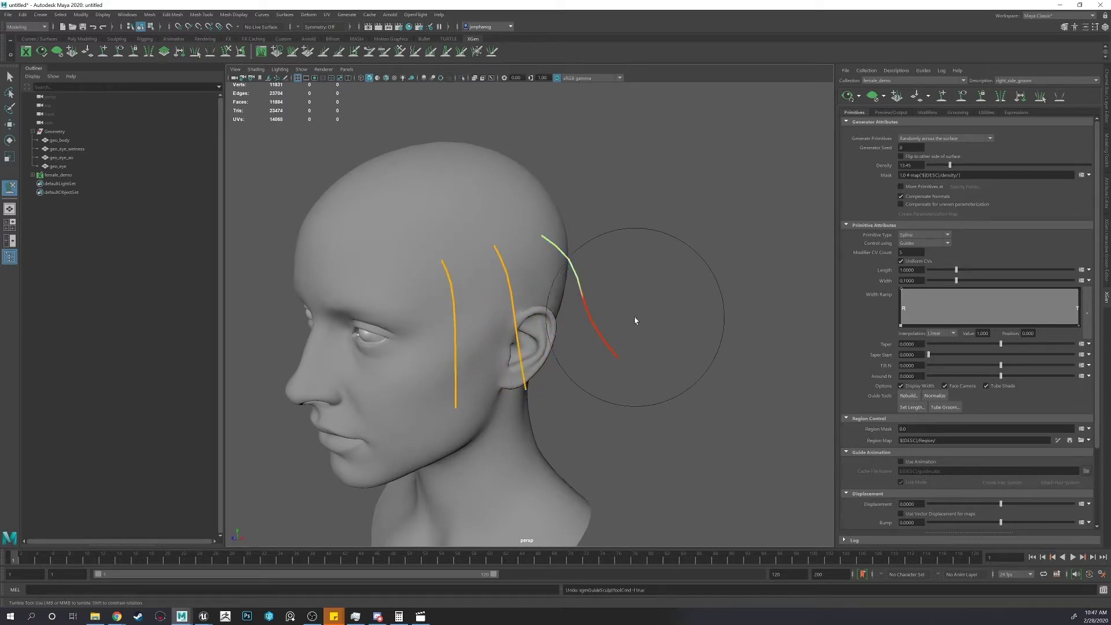
pyautogui.press('q')
# Sculpt the rearmost guide inward so it hangs closer to the head behind the ear.
pyautogui.keyDown('alt'); pyautogui.moveTo(631, 311); pyautogui.dragTo(651, 291); pyautogui.keyUp('alt')
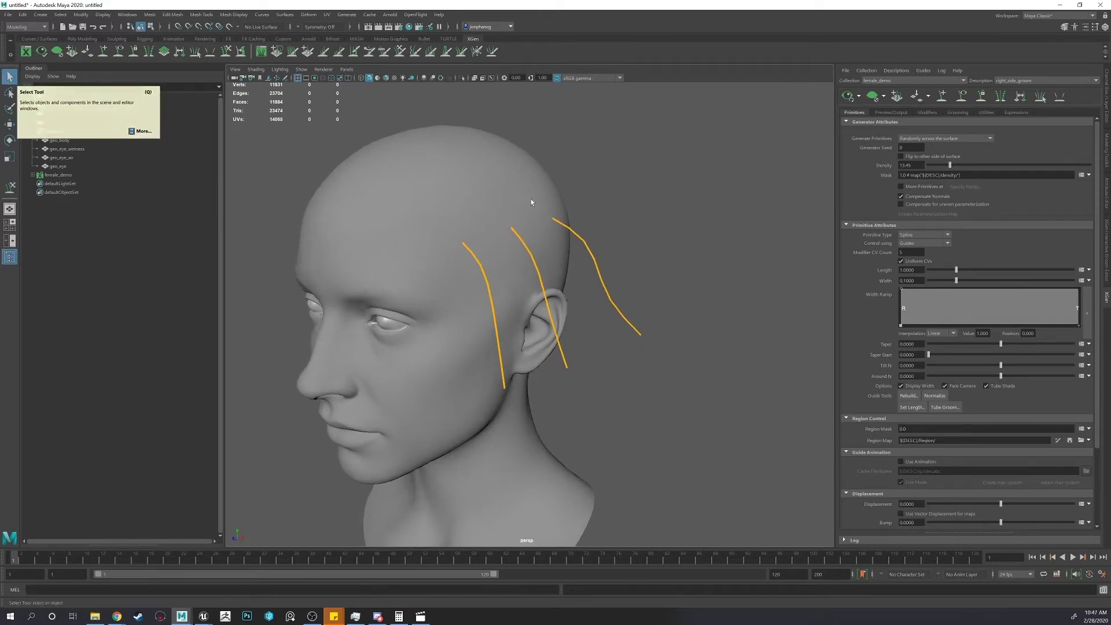
pyautogui.keyDown('alt'); pyautogui.moveTo(530, 203); pyautogui.dragTo(600, 300); pyautogui.keyUp('alt')
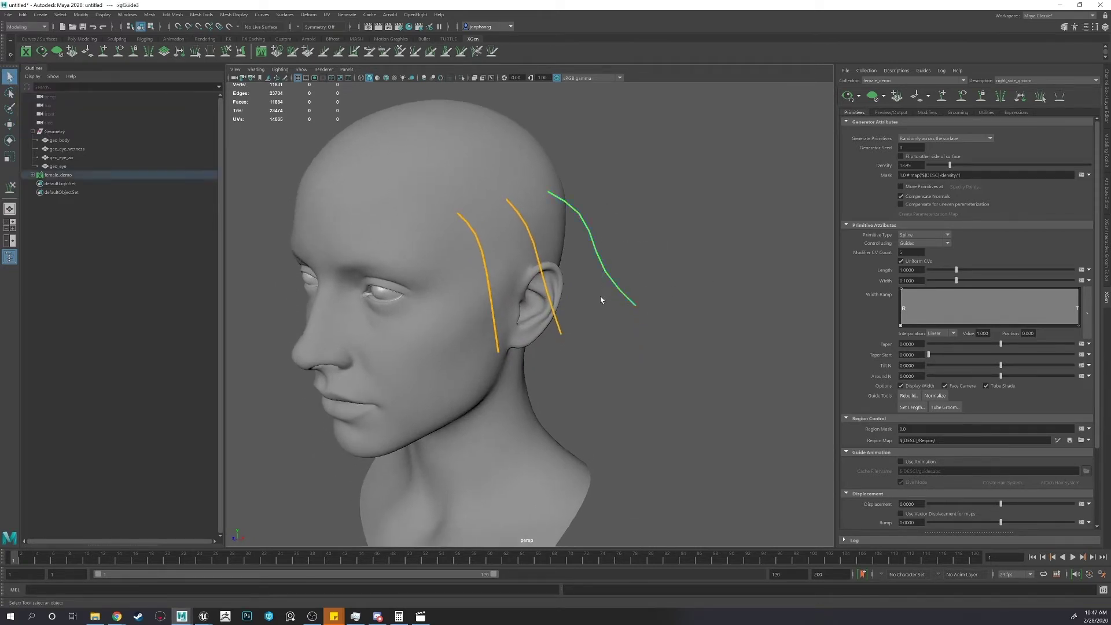
pyautogui.click(226, 52)
pyautogui.moveTo(509, 315)
pyautogui.keyDown('alt'); pyautogui.mouseDown()
pyautogui.moveTo(661, 310)
pyautogui.moveTo(656, 282)
pyautogui.moveTo(593, 339)
pyautogui.mouseUp(); pyautogui.keyUp('alt')
pyautogui.moveTo(593, 339)
pyautogui.keyDown('alt'); pyautogui.mouseDown()
pyautogui.moveTo(535, 338)
pyautogui.moveTo(482, 309)
pyautogui.moveTo(508, 305)
pyautogui.mouseUp(); pyautogui.keyUp('alt')
pyautogui.keyDown('alt'); pyautogui.moveTo(509, 306); pyautogui.dragTo(523, 326, button='middle'); pyautogui.keyUp('alt')
pyautogui.keyDown('alt'); pyautogui.moveTo(522, 325); pyautogui.dragTo(570, 322, button='right'); pyautogui.keyUp('alt')
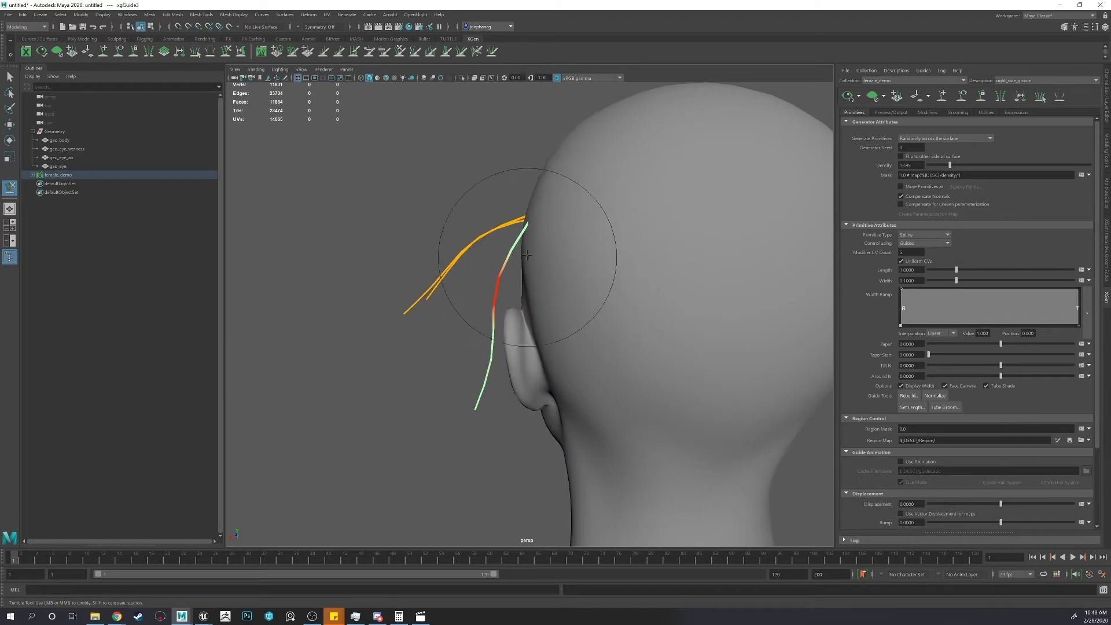
pyautogui.moveTo(516, 199)
pyautogui.keyDown('alt'); pyautogui.mouseDown()
pyautogui.moveTo(619, 240)
pyautogui.moveTo(579, 232)
pyautogui.moveTo(570, 257)
pyautogui.moveTo(562, 225)
pyautogui.mouseUp(); pyautogui.keyUp('alt')
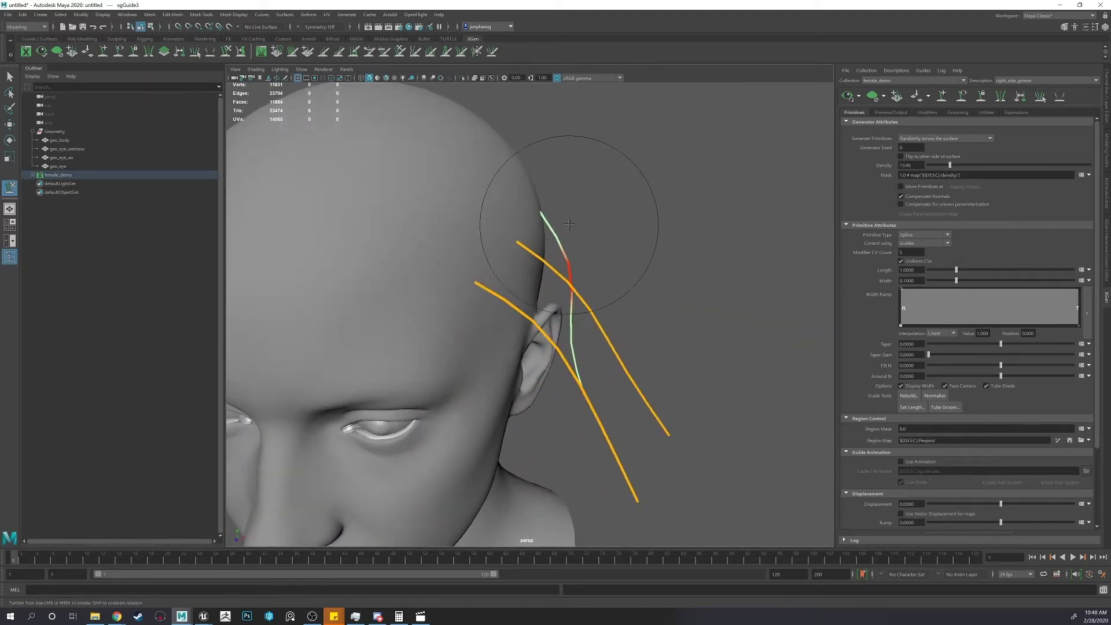
pyautogui.keyDown('alt'); pyautogui.moveTo(620, 260); pyautogui.dragTo(574, 259, button='right'); pyautogui.keyUp('alt')
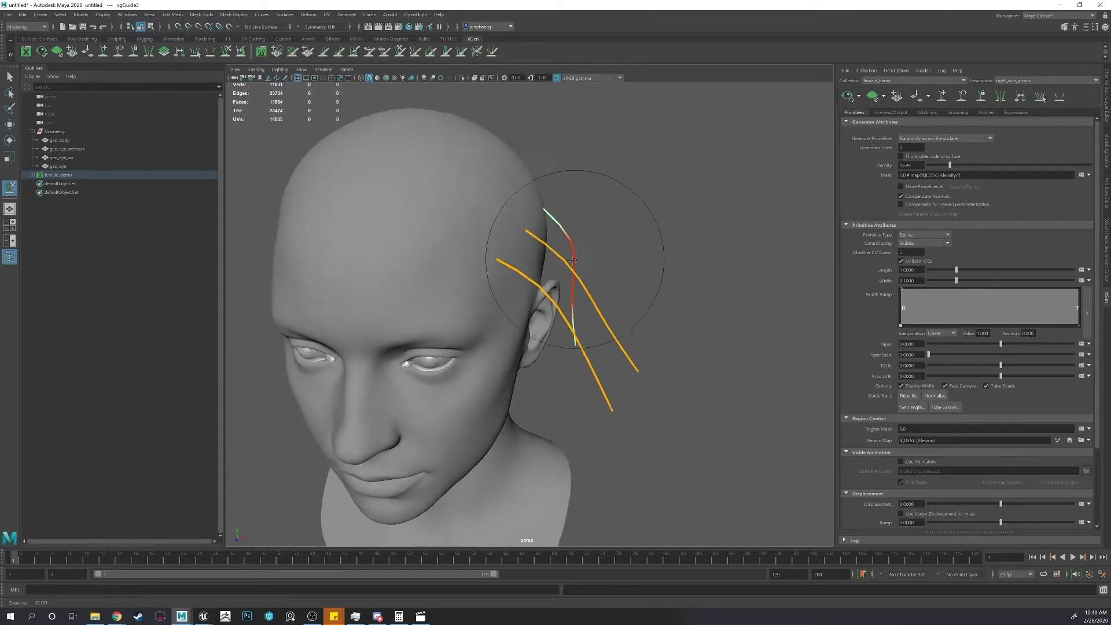
pyautogui.keyDown('alt'); pyautogui.moveTo(573, 260); pyautogui.dragTo(615, 248); pyautogui.keyUp('alt')
pyautogui.press('q')
# Examine the control points of the frontmost guide up close and return to object mode.
pyautogui.click(645, 249)
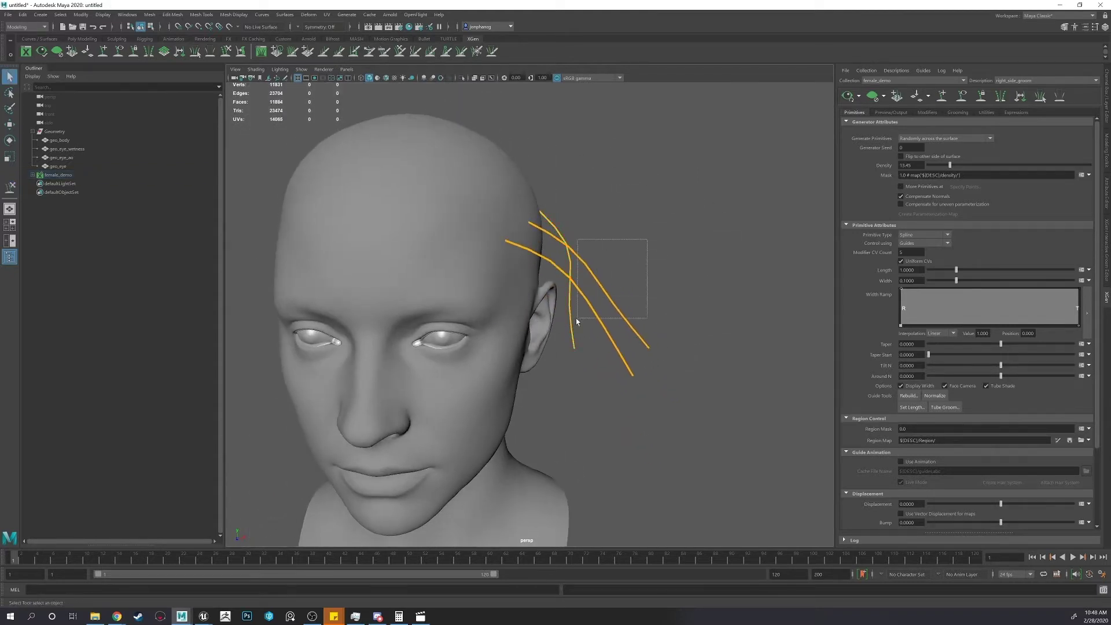
pyautogui.moveTo(577, 322); pyautogui.dragTo(569, 327)
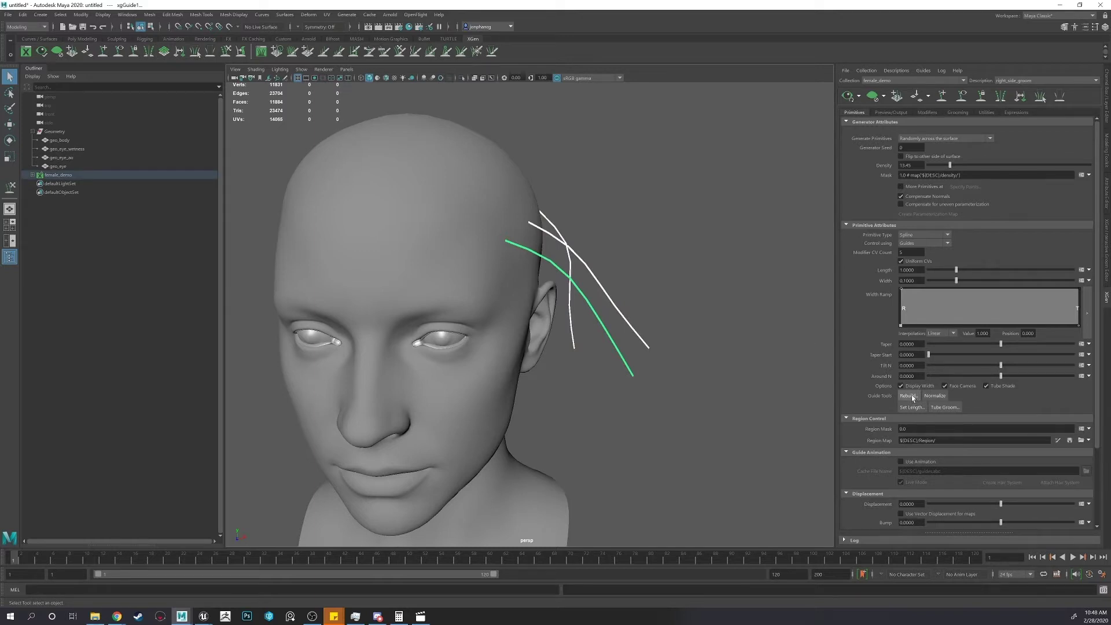
pyautogui.keyDown('alt'); pyautogui.moveTo(640, 310); pyautogui.dragTo(688, 310, button='right'); pyautogui.keyUp('alt')
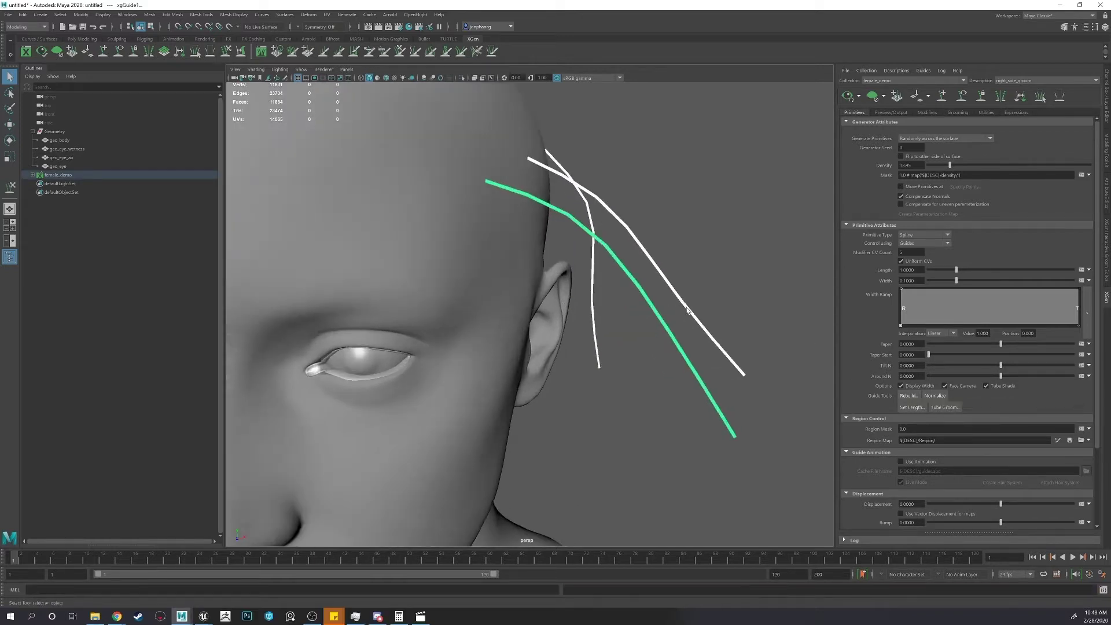
pyautogui.keyDown('alt'); pyautogui.moveTo(688, 309); pyautogui.dragTo(652, 263); pyautogui.keyUp('alt')
pyautogui.click(632, 336)
pyautogui.click(636, 398)
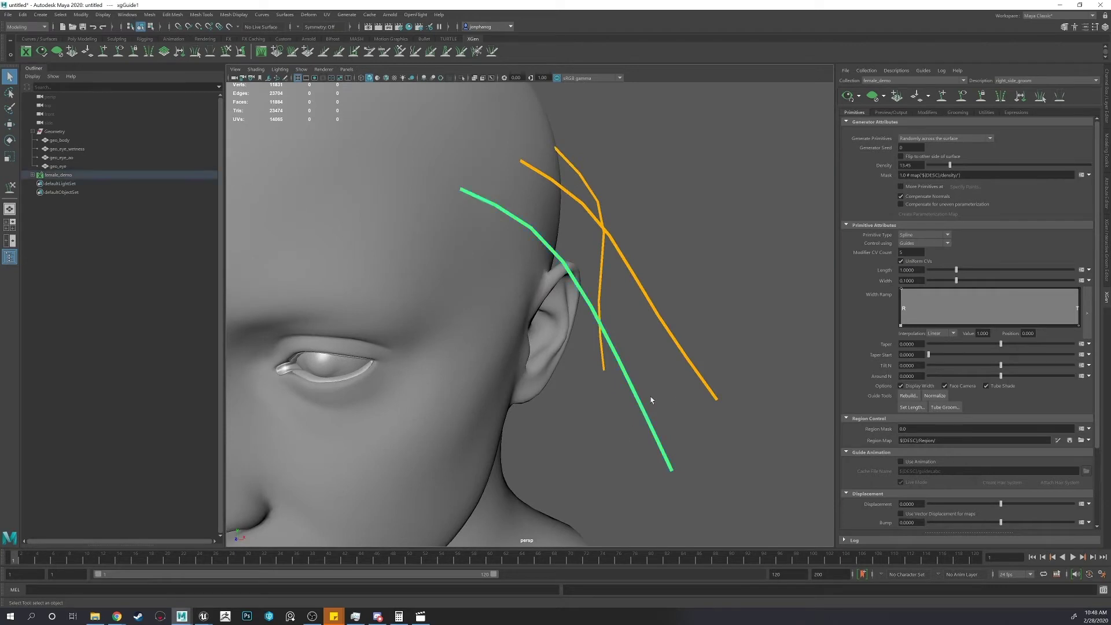
pyautogui.rightClick(653, 398)
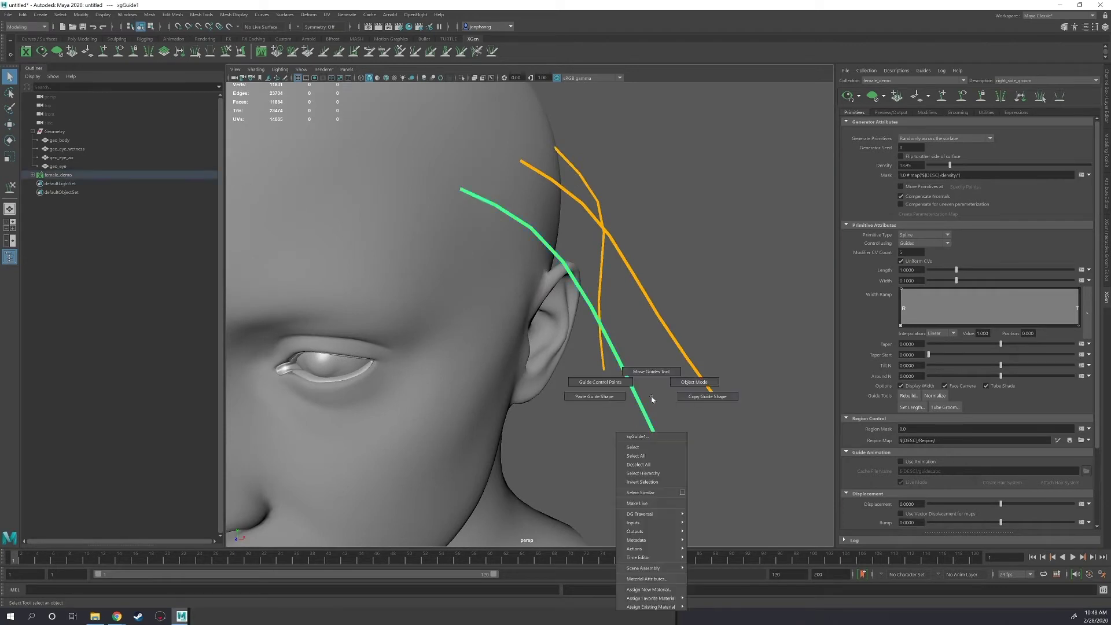
pyautogui.click(595, 383)
pyautogui.keyDown('alt'); pyautogui.moveTo(595, 383); pyautogui.dragTo(563, 334); pyautogui.keyUp('alt')
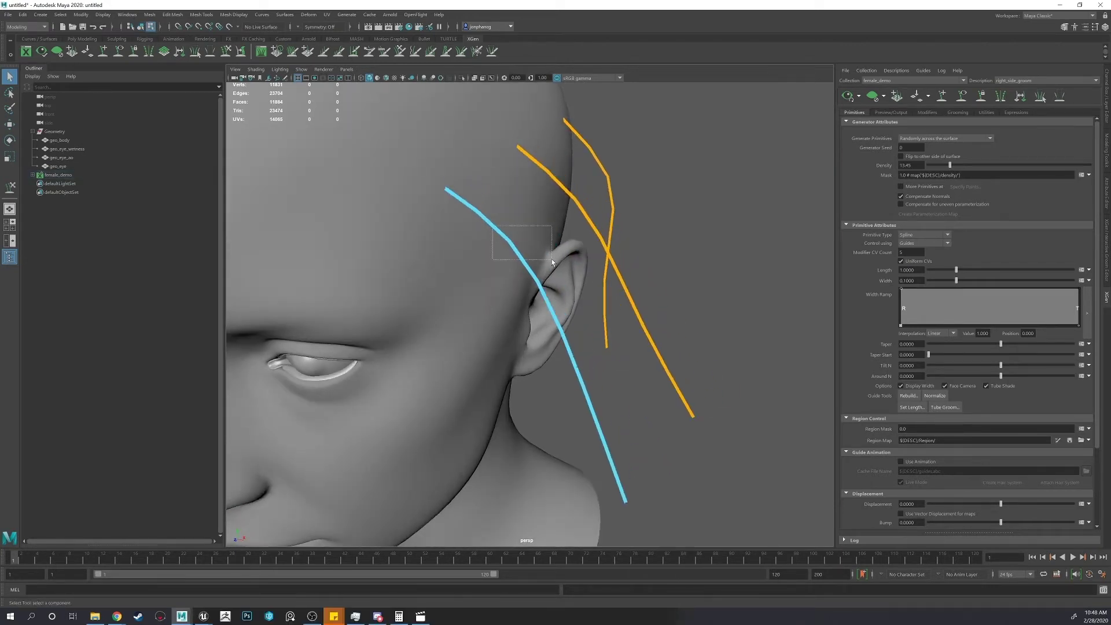
pyautogui.moveTo(551, 259); pyautogui.dragTo(551, 259)
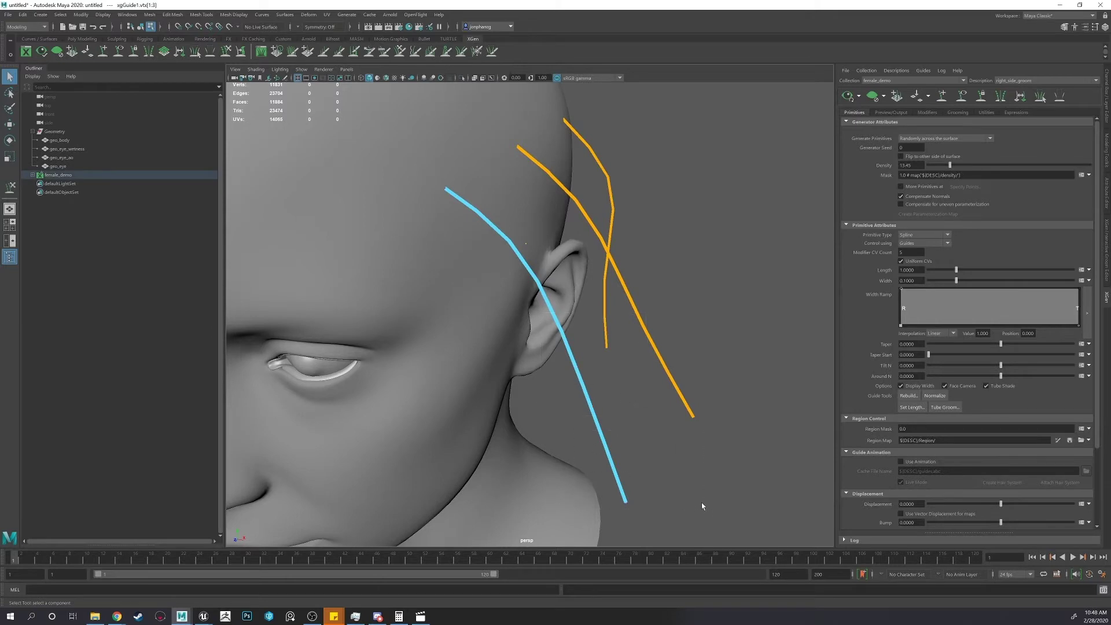
pyautogui.keyDown('alt'); pyautogui.moveTo(701, 506); pyautogui.dragTo(669, 463); pyautogui.keyUp('alt')
pyautogui.press('F8')
pyautogui.keyDown('alt'); pyautogui.moveTo(727, 422); pyautogui.dragTo(662, 393); pyautogui.keyUp('alt')
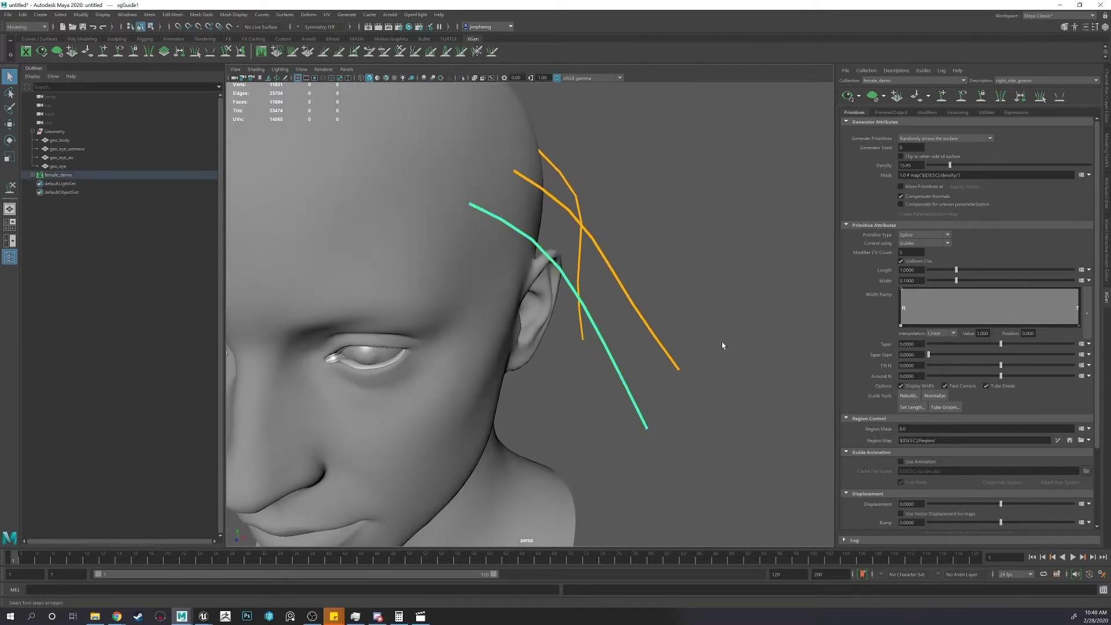
# Rebuild all three guides with a higher CV count to smooth their curves, and deselect them.
pyautogui.moveTo(614, 280); pyautogui.dragTo(617, 319)
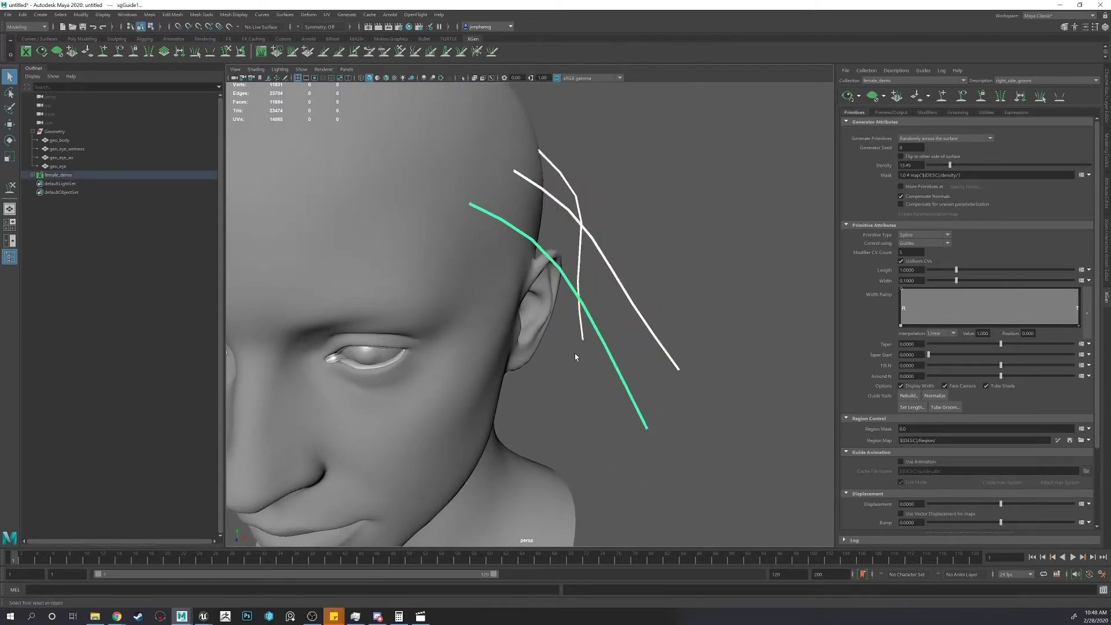
pyautogui.click(911, 399)
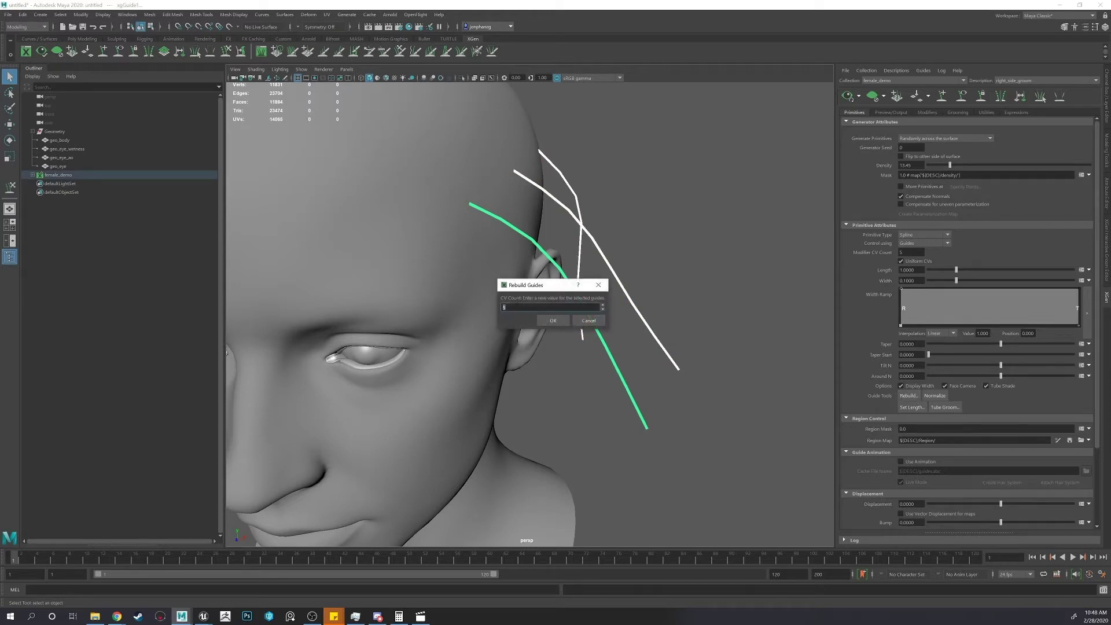
pyautogui.click(553, 321)
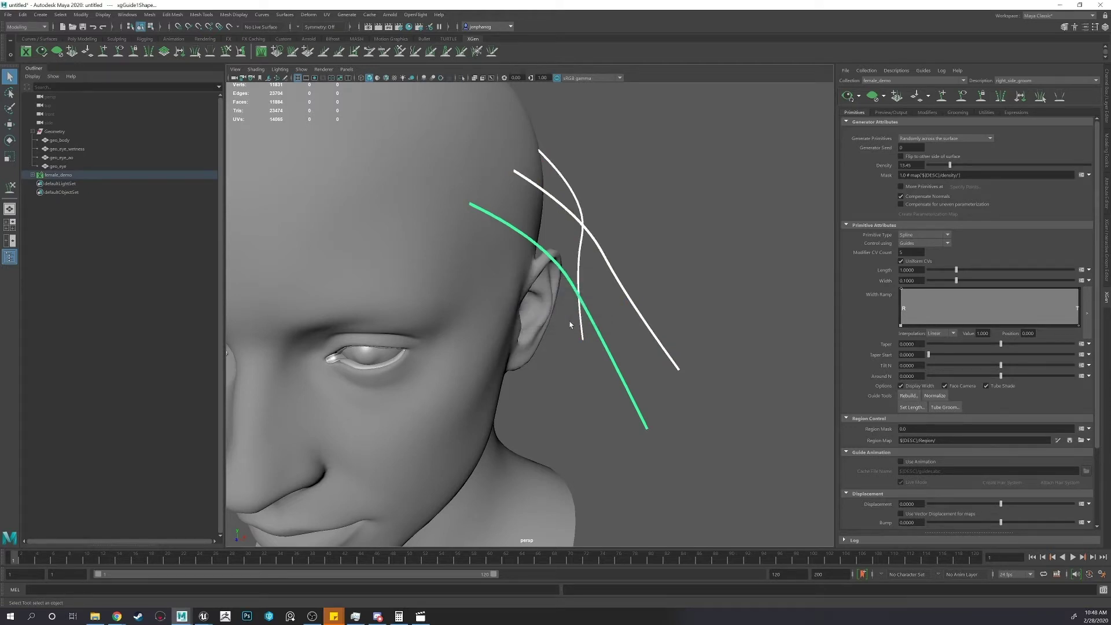
pyautogui.click(657, 263)
pyautogui.keyDown('alt'); pyautogui.moveTo(644, 238); pyautogui.dragTo(648, 253); pyautogui.keyUp('alt')
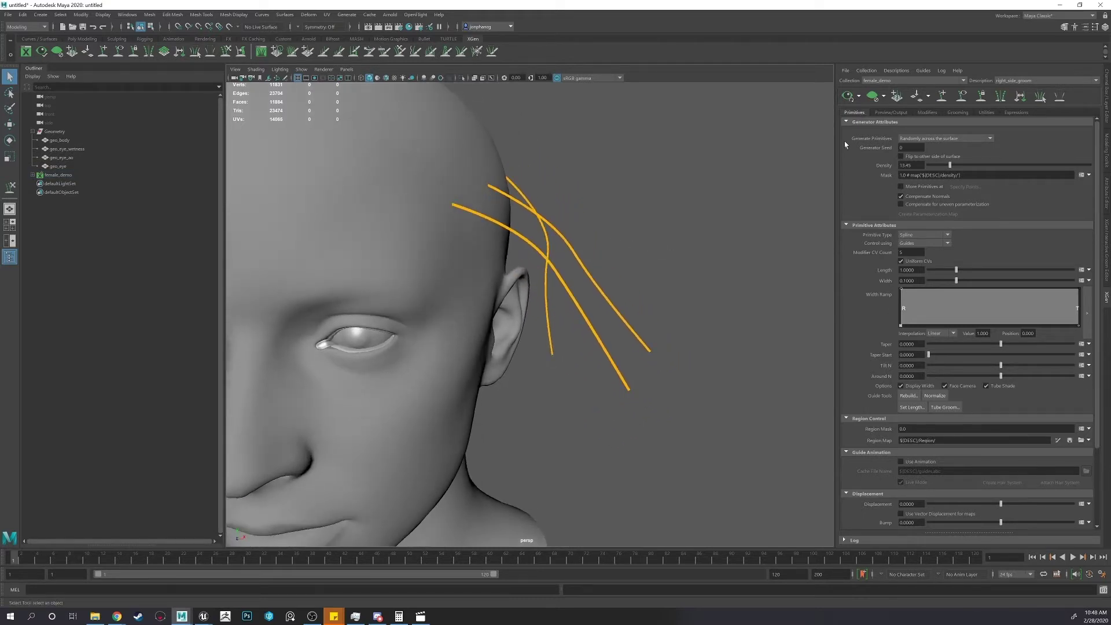
# Sculpt the three smoothed guides downward so they hang close to the side of the head.
pyautogui.click(226, 54)
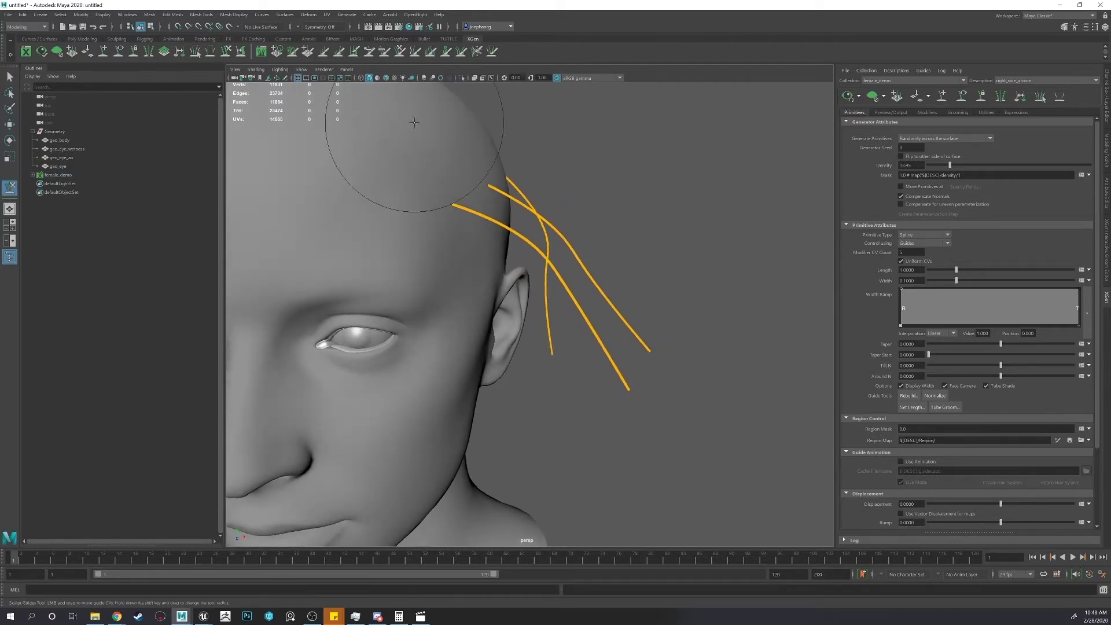
pyautogui.moveTo(463, 116)
pyautogui.keyDown('alt'); pyautogui.mouseDown()
pyautogui.moveTo(483, 185)
pyautogui.moveTo(505, 198)
pyautogui.moveTo(402, 204)
pyautogui.moveTo(489, 248)
pyautogui.moveTo(530, 334)
pyautogui.moveTo(521, 353)
pyautogui.moveTo(583, 149)
pyautogui.moveTo(633, 225)
pyautogui.moveTo(575, 186)
pyautogui.moveTo(613, 224)
pyautogui.moveTo(533, 293)
pyautogui.mouseUp(); pyautogui.keyUp('alt')
pyautogui.keyDown('alt'); pyautogui.moveTo(534, 293); pyautogui.dragTo(633, 322, button='middle'); pyautogui.keyUp('alt')
pyautogui.moveTo(633, 323); pyautogui.dragTo(529, 369)
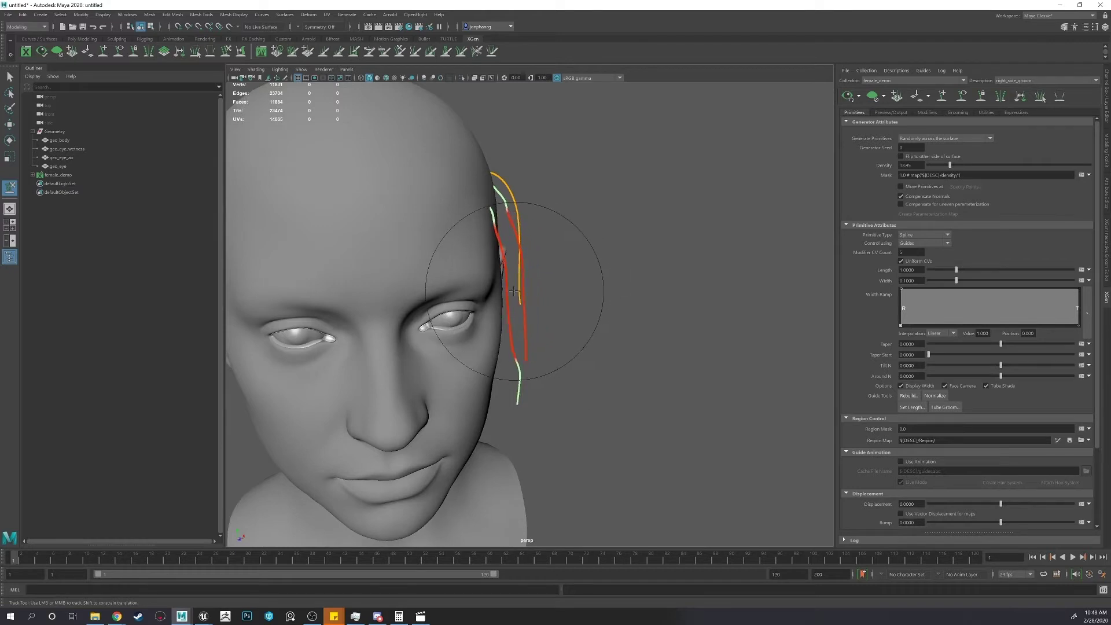
# Refine the three guides from the side and front so they arc out of the scalp and fall past the ear.
pyautogui.keyDown('alt'); pyautogui.moveTo(515, 291); pyautogui.dragTo(430, 331); pyautogui.keyUp('alt')
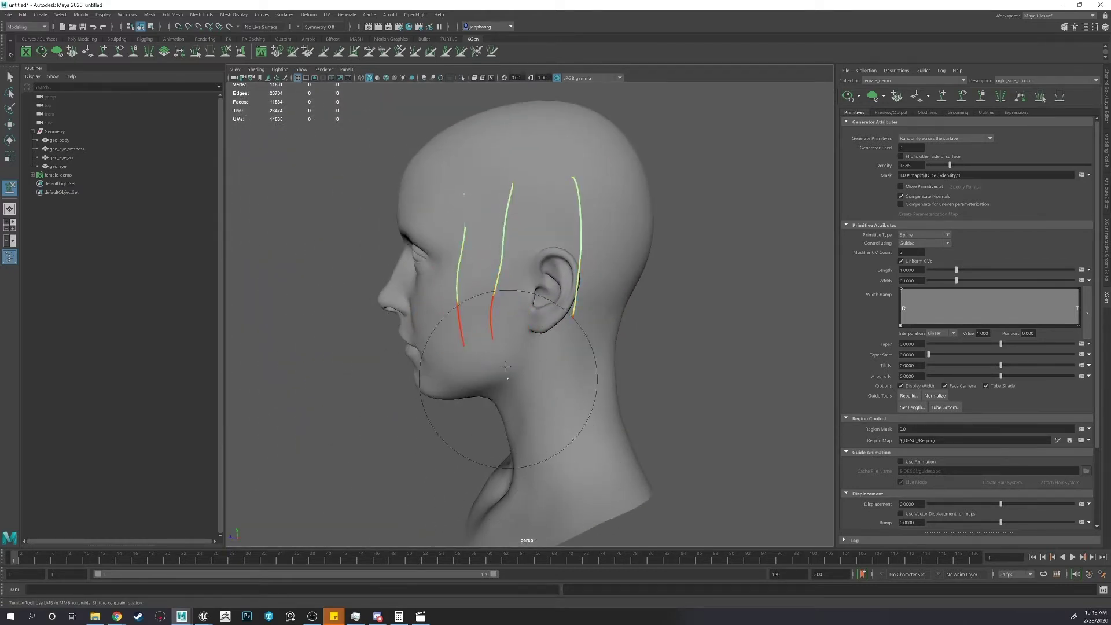
pyautogui.keyDown('alt'); pyautogui.moveTo(510, 480); pyautogui.dragTo(547, 328); pyautogui.keyUp('alt')
pyautogui.keyDown('alt'); pyautogui.moveTo(491, 399); pyautogui.dragTo(523, 368); pyautogui.keyUp('alt')
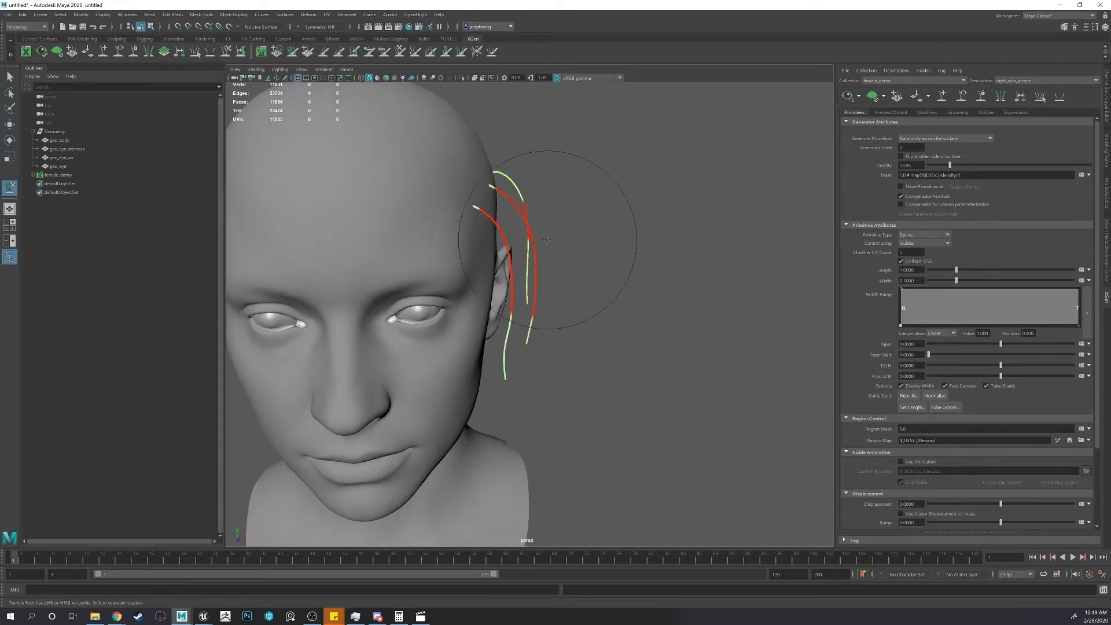
pyautogui.keyDown('alt'); pyautogui.moveTo(548, 239); pyautogui.dragTo(547, 264); pyautogui.keyUp('alt')
pyautogui.keyDown('alt'); pyautogui.moveTo(526, 221); pyautogui.dragTo(552, 231); pyautogui.keyUp('alt')
pyautogui.moveTo(723, 270)
pyautogui.keyDown('alt'); pyautogui.mouseDown()
pyautogui.moveTo(660, 272)
pyautogui.moveTo(855, 201)
pyautogui.mouseUp(); pyautogui.keyUp('alt')
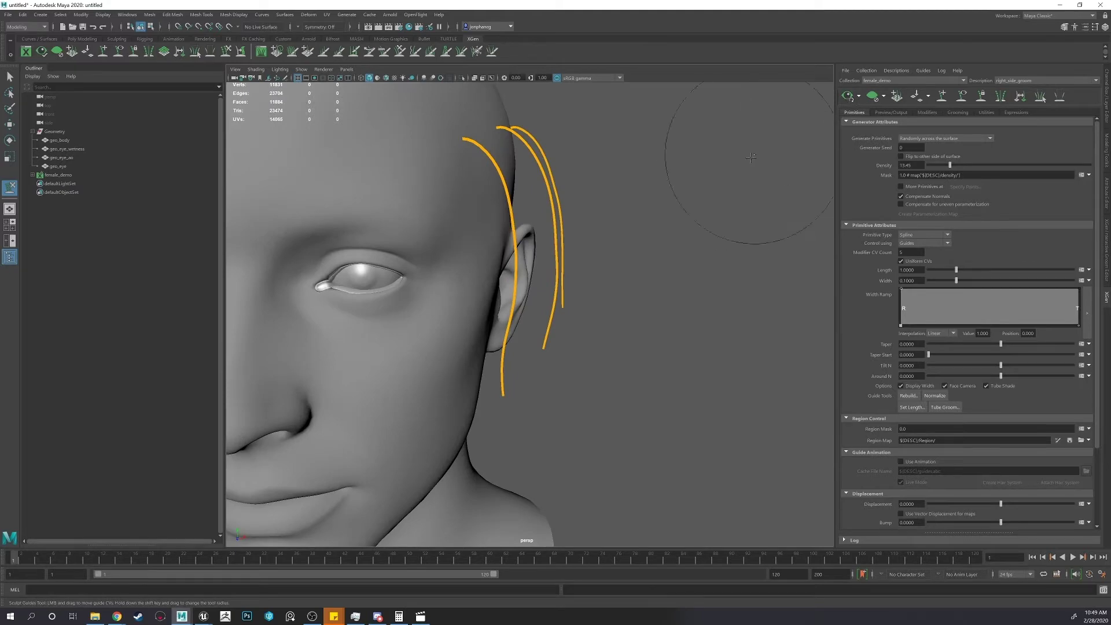
pyautogui.moveTo(751, 157)
pyautogui.keyDown('alt'); pyautogui.mouseDown()
pyautogui.moveTo(633, 203)
pyautogui.moveTo(674, 201)
pyautogui.moveTo(558, 224)
pyautogui.mouseUp(); pyautogui.keyUp('alt')
# Preview the hair primitives and examine the groom's shape from the front and the back of the head.
pyautogui.click(848, 97)
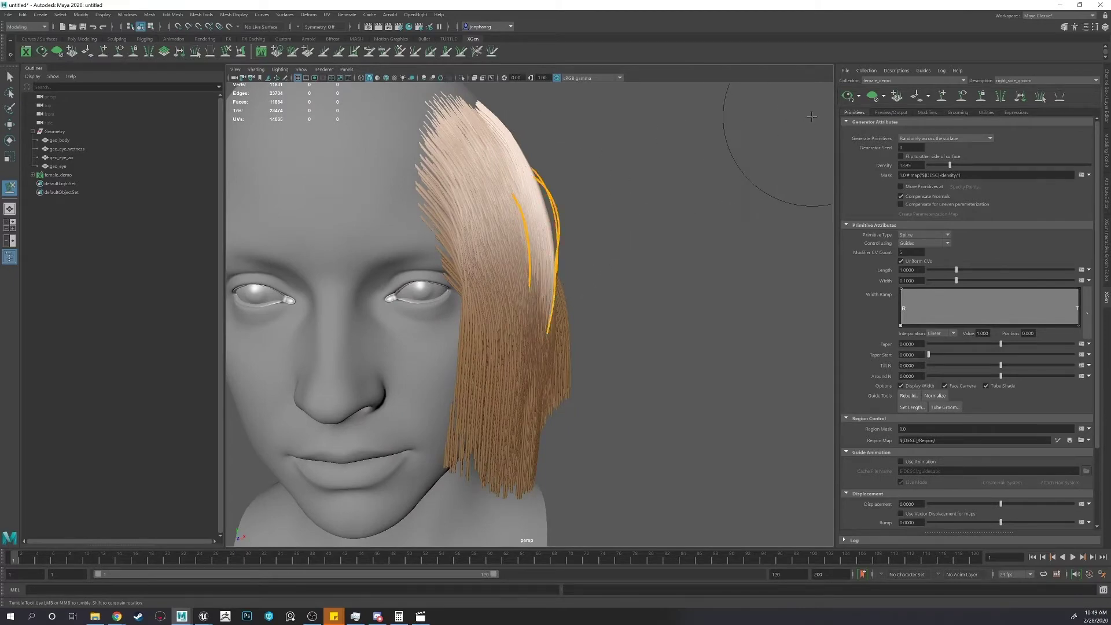
pyautogui.click(848, 98)
pyautogui.click(860, 98)
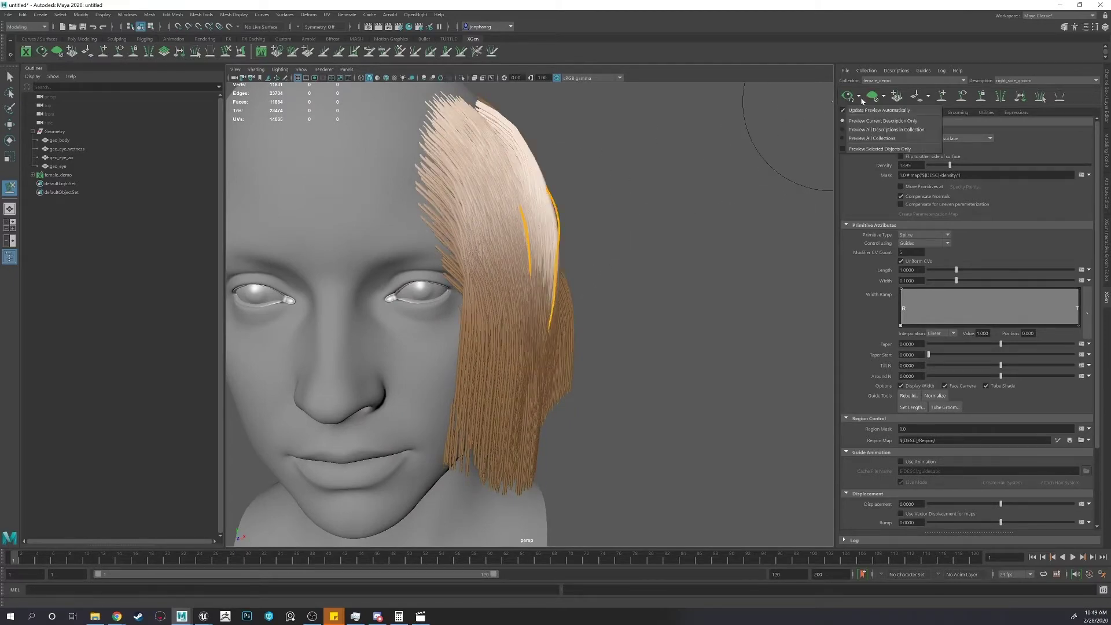
pyautogui.click(860, 98)
pyautogui.keyDown('alt'); pyautogui.moveTo(650, 186); pyautogui.dragTo(651, 231); pyautogui.keyUp('alt')
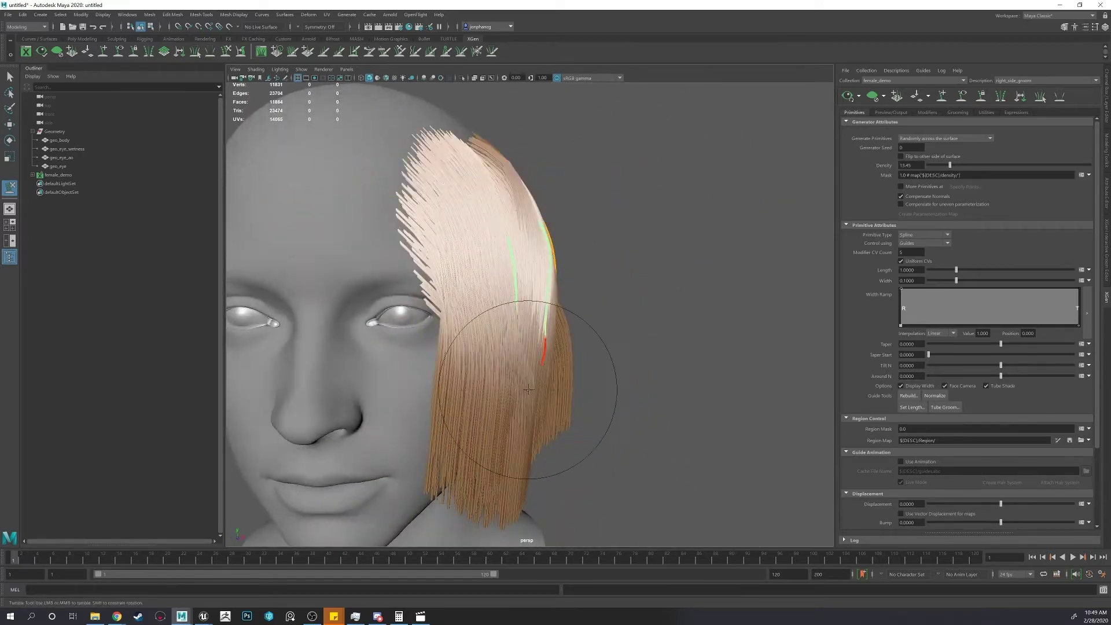
pyautogui.keyDown('alt'); pyautogui.moveTo(658, 149); pyautogui.dragTo(828, 159); pyautogui.keyUp('alt')
pyautogui.keyDown('alt'); pyautogui.moveTo(635, 303); pyautogui.dragTo(831, 131); pyautogui.keyUp('alt')
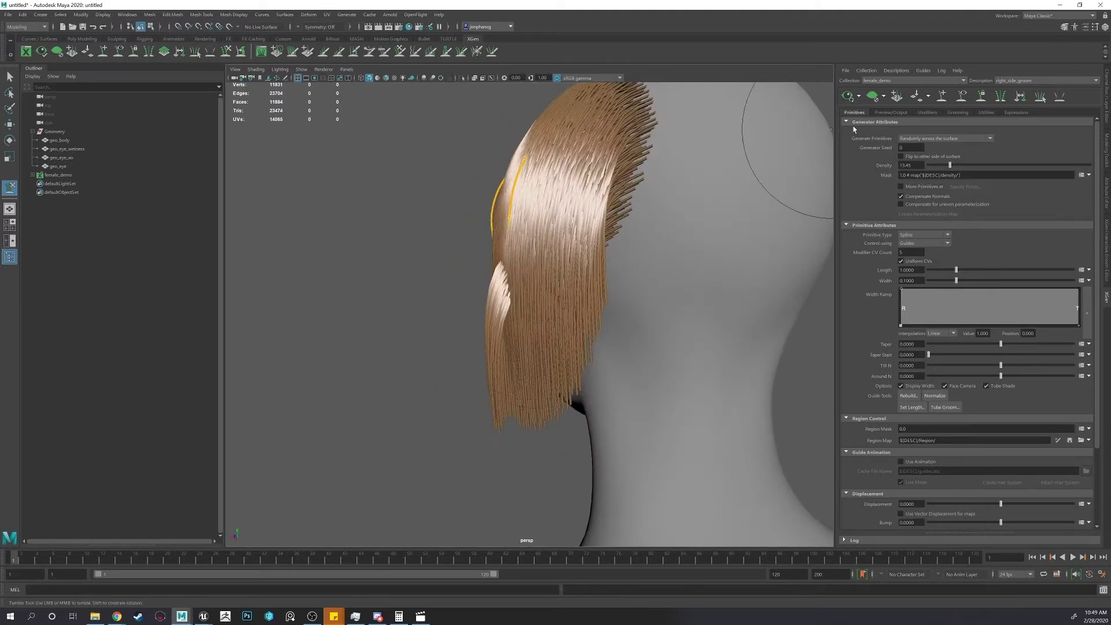
# Clear the primitive preview and add four guides in a lower row from the temple to behind the ear.
pyautogui.click(873, 95)
pyautogui.keyDown('alt'); pyautogui.moveTo(608, 247); pyautogui.dragTo(712, 231); pyautogui.keyUp('alt')
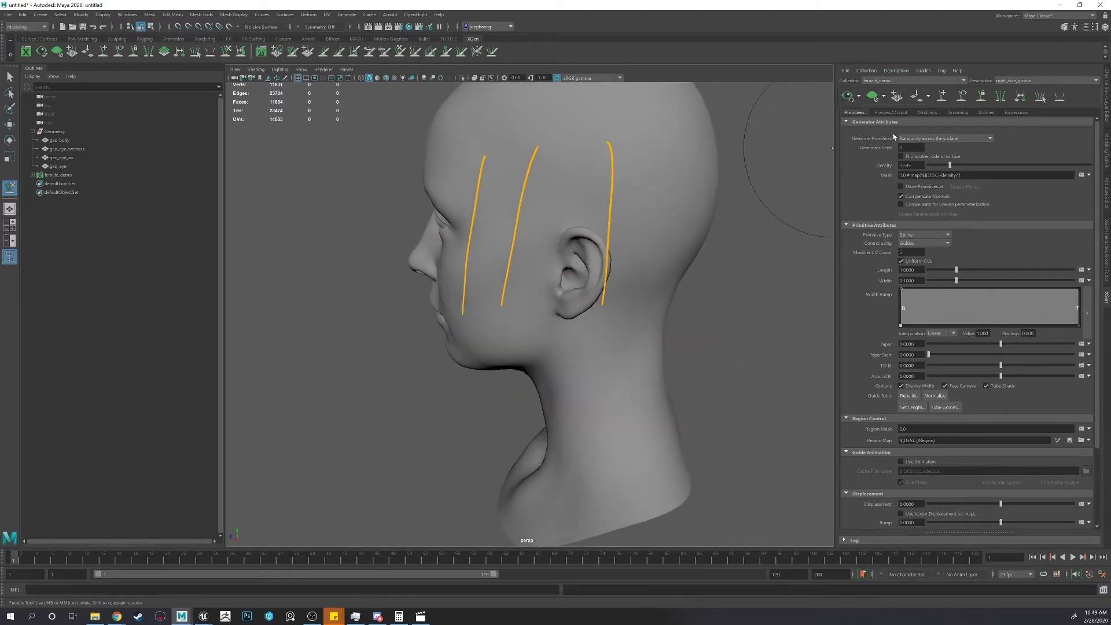
pyautogui.click(942, 95)
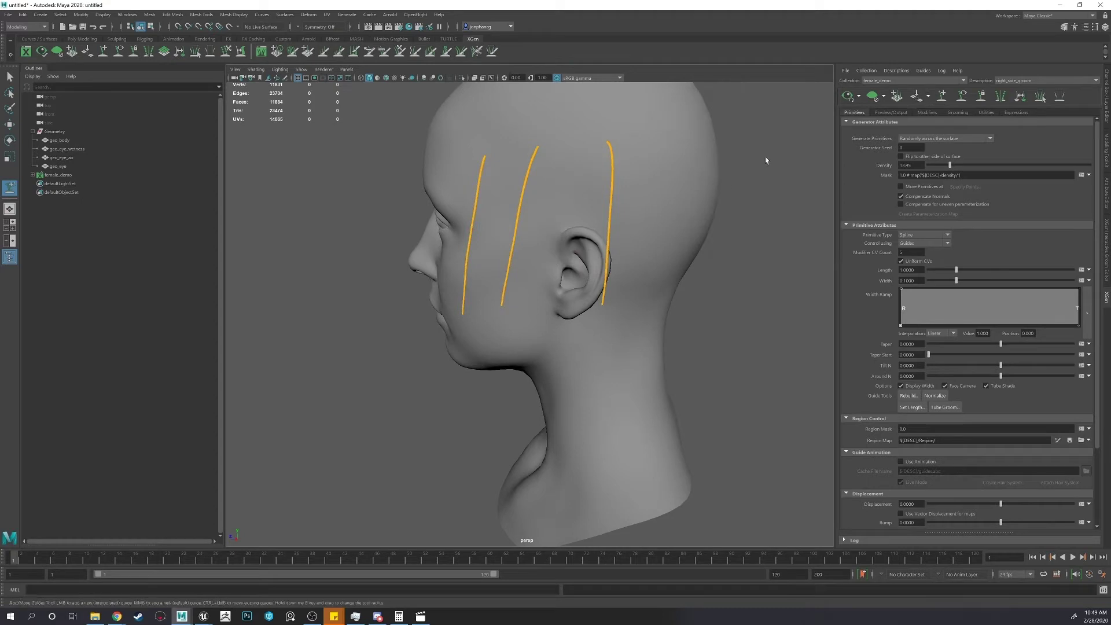
pyautogui.keyDown('alt'); pyautogui.moveTo(766, 160); pyautogui.dragTo(573, 201); pyautogui.keyUp('alt')
pyautogui.click(573, 204)
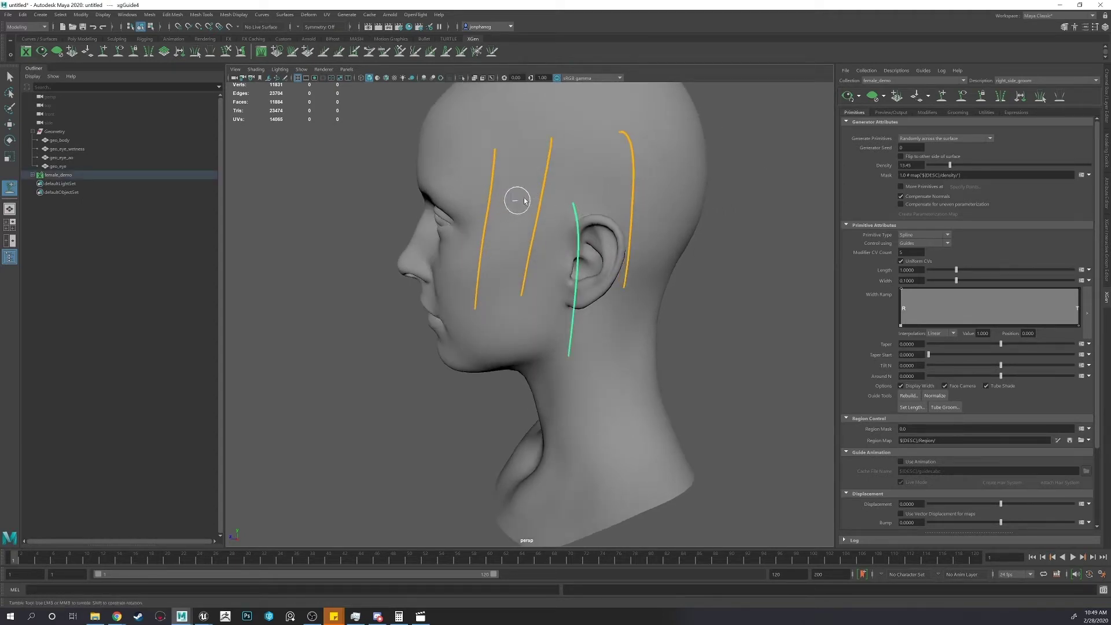
pyautogui.keyDown('alt'); pyautogui.moveTo(593, 169); pyautogui.dragTo(664, 228); pyautogui.keyUp('alt')
pyautogui.click(542, 218)
pyautogui.click(612, 217)
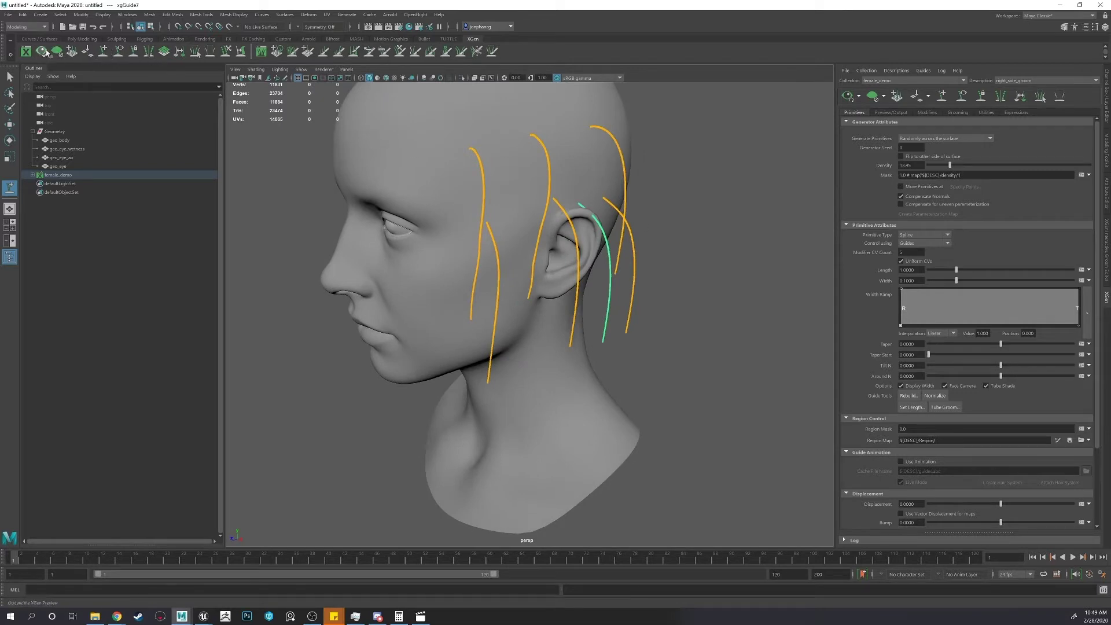
# Sculpt the lower guides outward around the ear so they clear it and hang down beside the neck.
pyautogui.moveTo(363, 106)
pyautogui.keyDown('alt'); pyautogui.mouseDown()
pyautogui.moveTo(427, 211)
pyautogui.moveTo(443, 175)
pyautogui.mouseUp(); pyautogui.keyUp('alt')
pyautogui.moveTo(534, 240); pyautogui.dragTo(573, 235)
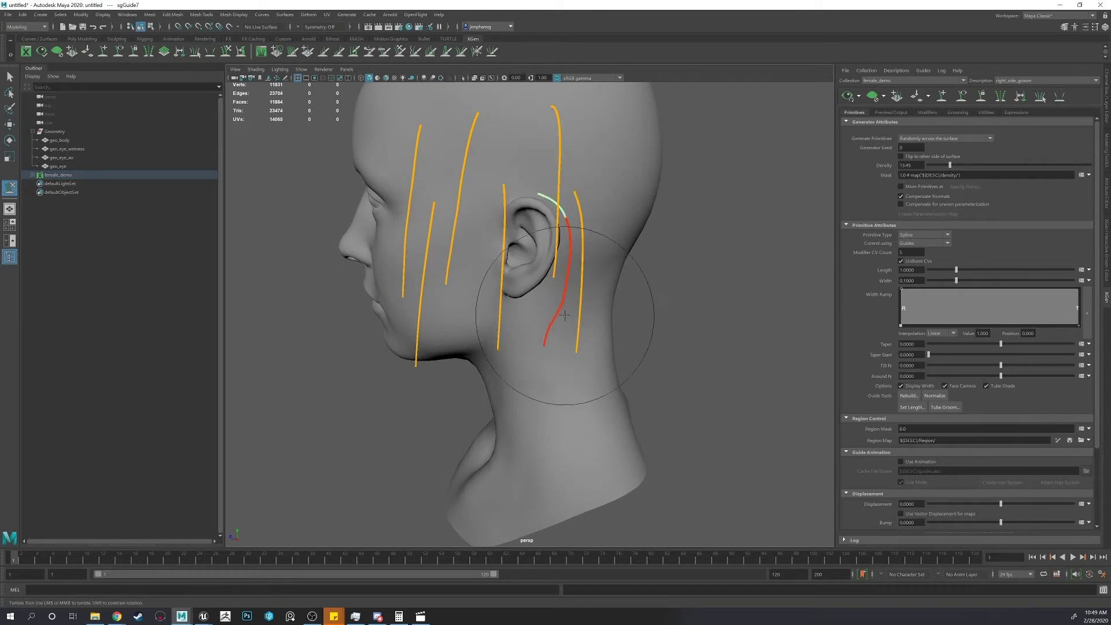
pyautogui.keyDown('alt'); pyautogui.moveTo(540, 283); pyautogui.dragTo(434, 283); pyautogui.keyUp('alt')
pyautogui.moveTo(541, 327)
pyautogui.keyDown('alt'); pyautogui.mouseDown()
pyautogui.moveTo(514, 331)
pyautogui.moveTo(544, 380)
pyautogui.mouseUp(); pyautogui.keyUp('alt')
pyautogui.moveTo(519, 267)
pyautogui.mouseDown()
pyautogui.moveTo(574, 257)
pyautogui.moveTo(583, 239)
pyautogui.mouseUp()
pyautogui.moveTo(598, 346); pyautogui.dragTo(529, 403)
pyautogui.moveTo(534, 254)
pyautogui.mouseDown()
pyautogui.moveTo(550, 243)
pyautogui.moveTo(358, 215)
pyautogui.mouseUp()
pyautogui.press('q')
pyautogui.click(333, 218)
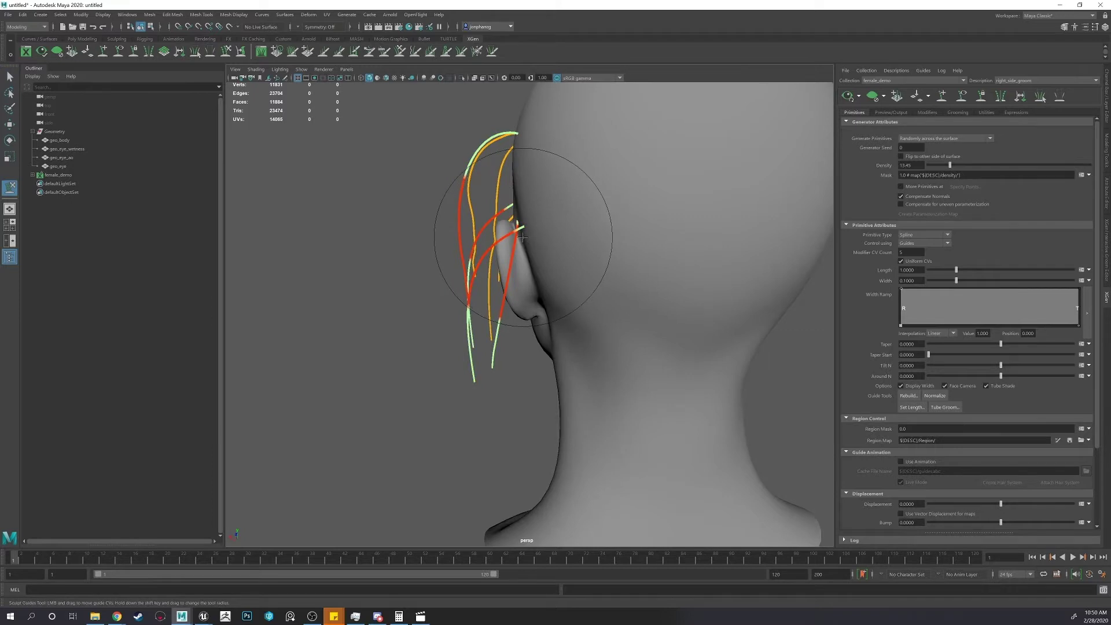
pyautogui.moveTo(523, 228)
pyautogui.mouseDown()
pyautogui.moveTo(511, 225)
pyautogui.moveTo(640, 254)
pyautogui.moveTo(680, 248)
pyautogui.mouseUp()
pyautogui.press('q')
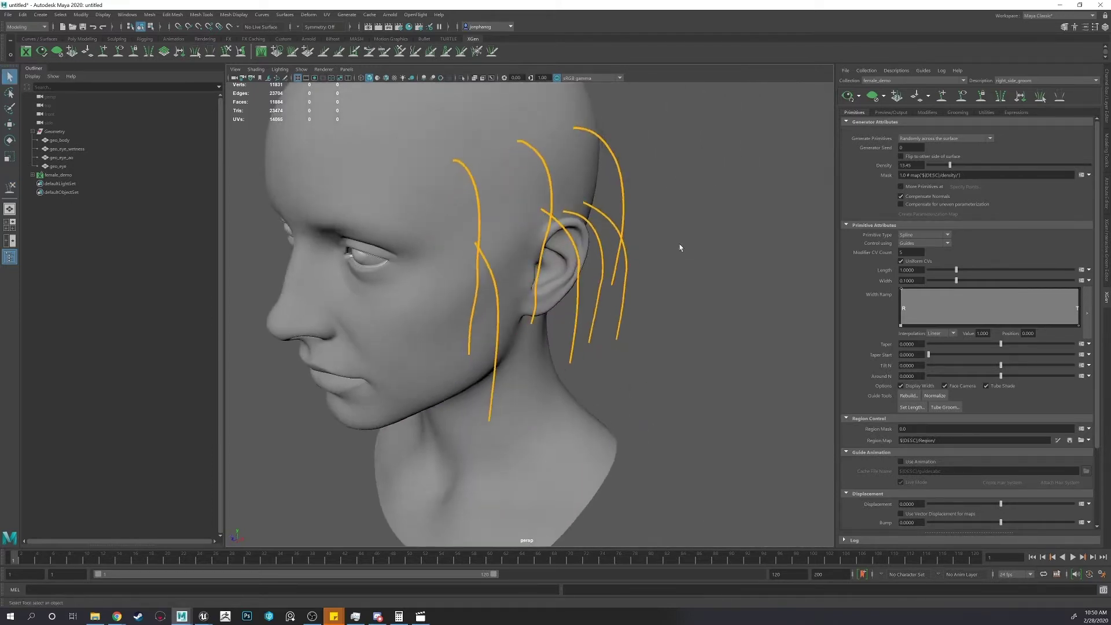
# Select all the guides and review the options of the Guides To Curves utility.
pyautogui.keyDown('alt'); pyautogui.moveTo(684, 196); pyautogui.dragTo(625, 228); pyautogui.keyUp('alt')
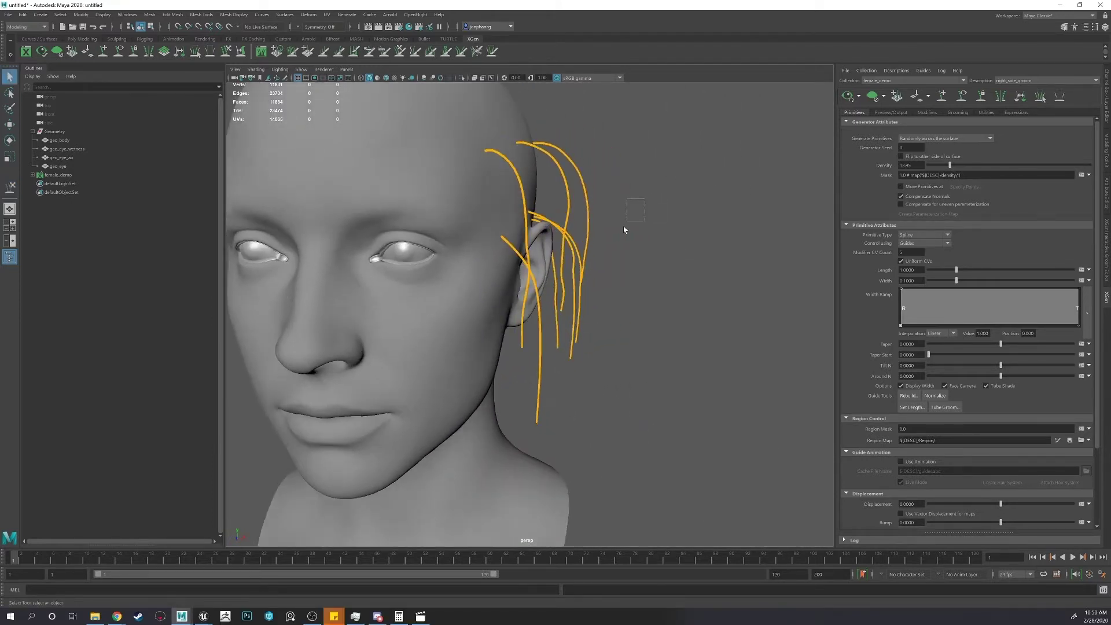
pyautogui.click(557, 289)
pyautogui.keyDown('alt'); pyautogui.moveTo(558, 291); pyautogui.dragTo(556, 263); pyautogui.keyUp('alt')
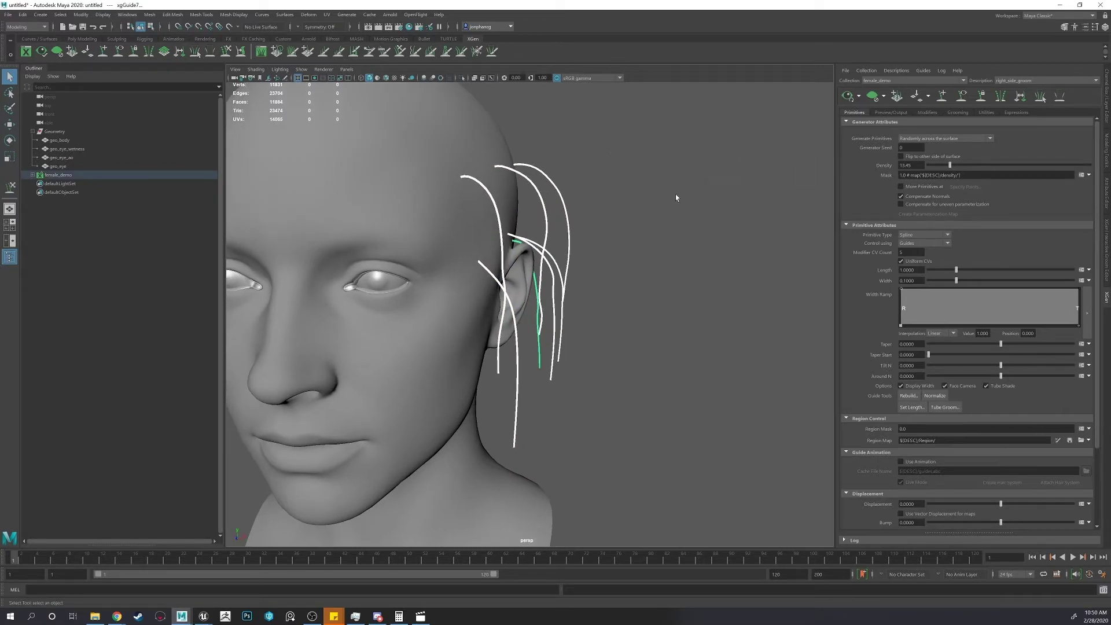
pyautogui.keyDown('alt'); pyautogui.moveTo(646, 202); pyautogui.dragTo(659, 219); pyautogui.keyUp('alt')
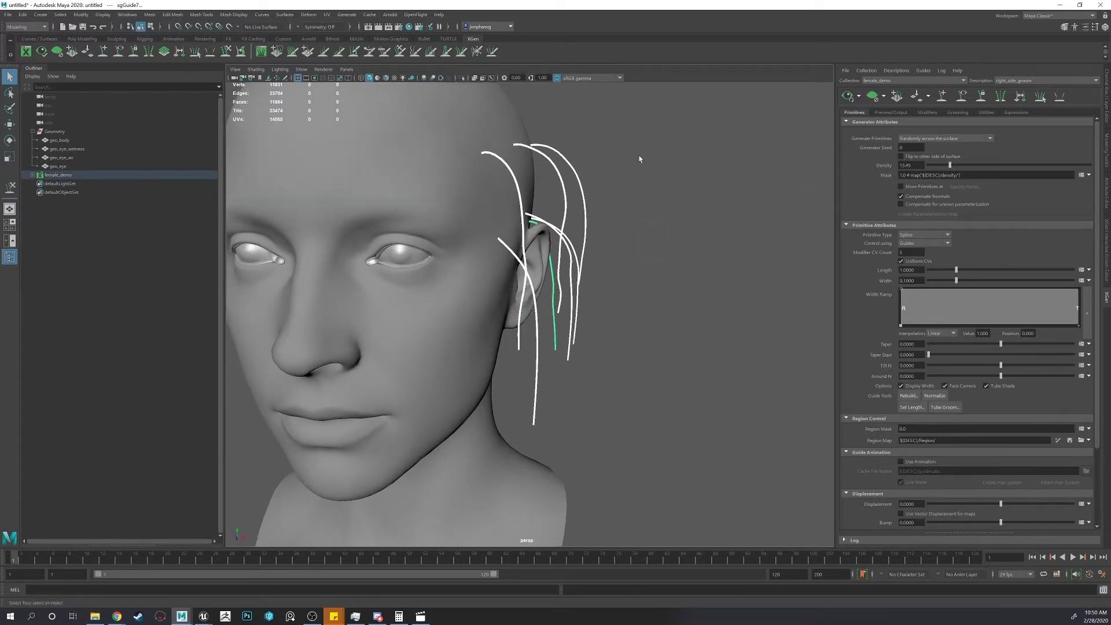
pyautogui.keyDown('alt'); pyautogui.moveTo(639, 159); pyautogui.dragTo(612, 182); pyautogui.keyUp('alt')
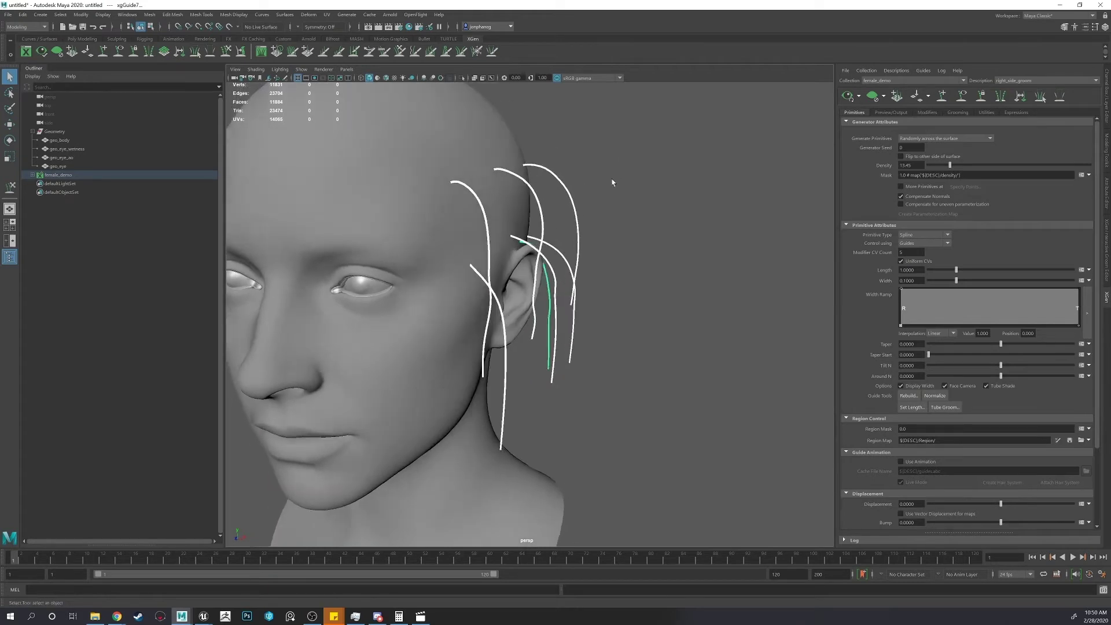
pyautogui.click(928, 113)
pyautogui.click(967, 114)
pyautogui.click(987, 112)
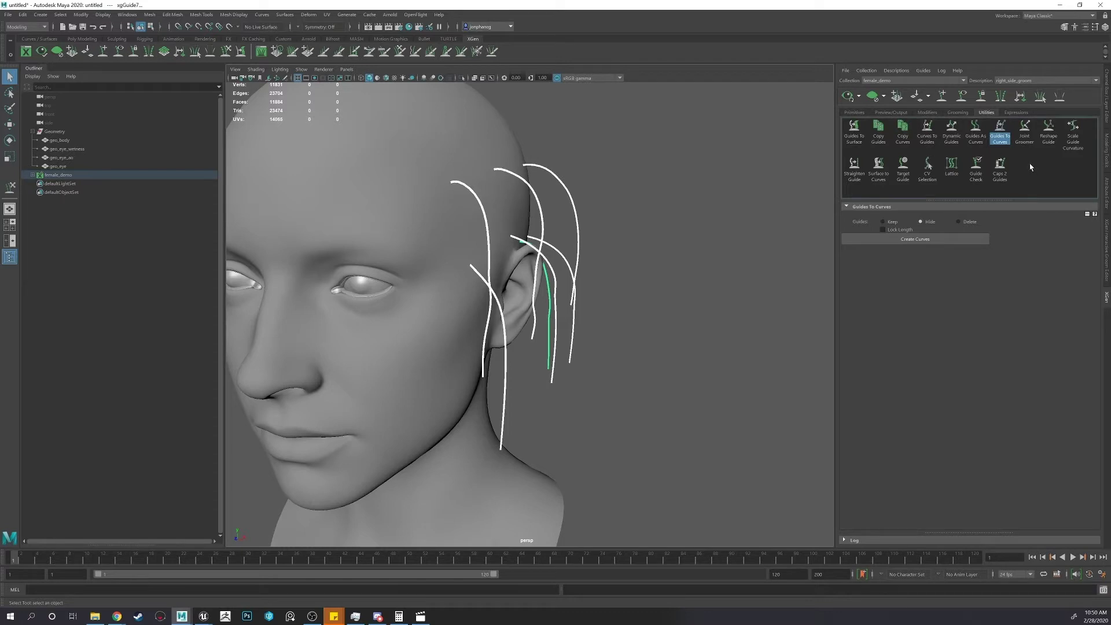
pyautogui.click(724, 186)
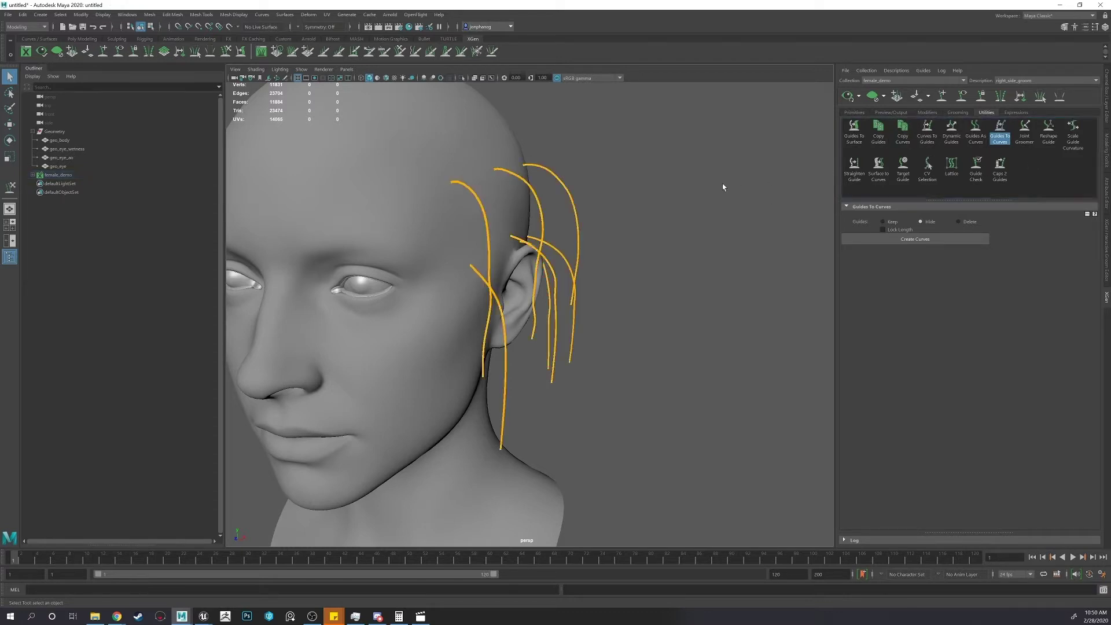
# Draw a four-point CV curve beside the head, arcing from the open space towards the ear.
pyautogui.keyDown('alt'); pyautogui.moveTo(665, 181); pyautogui.dragTo(587, 177, button='right'); pyautogui.keyUp('alt')
pyautogui.keyDown('alt'); pyautogui.moveTo(586, 177); pyautogui.dragTo(616, 180, button='middle'); pyautogui.keyUp('alt')
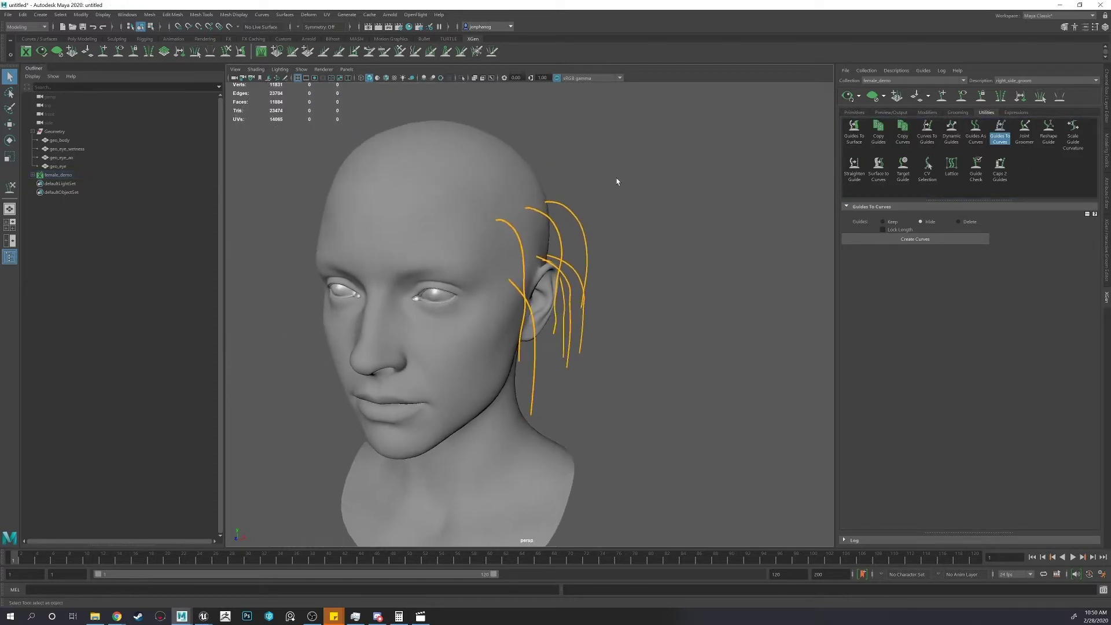
pyautogui.click(40, 15)
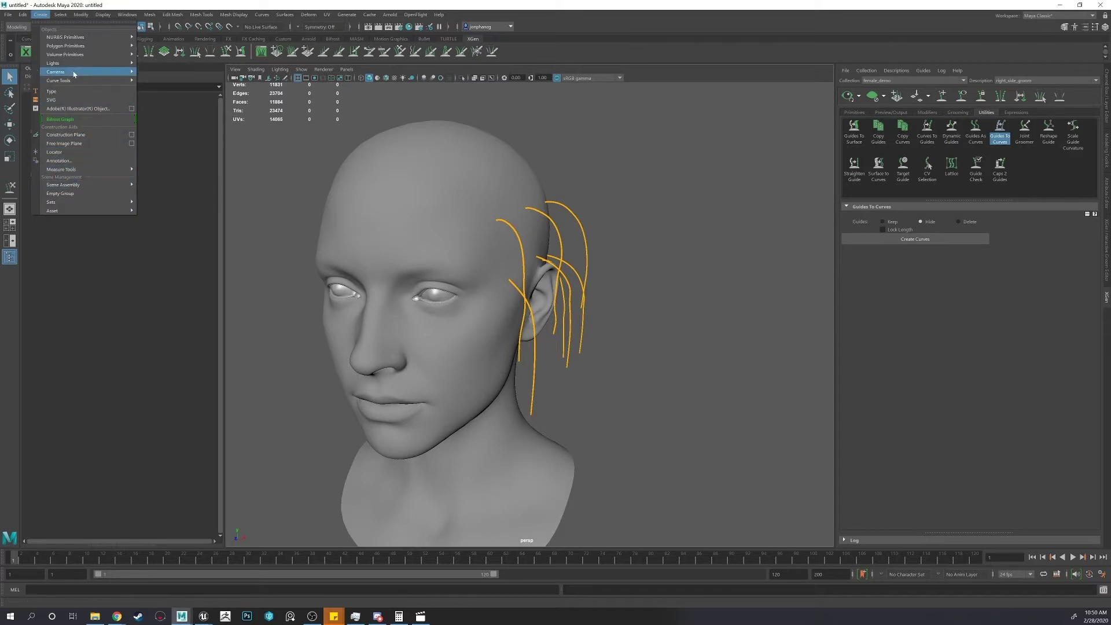
pyautogui.moveTo(74, 82)
pyautogui.click(166, 81)
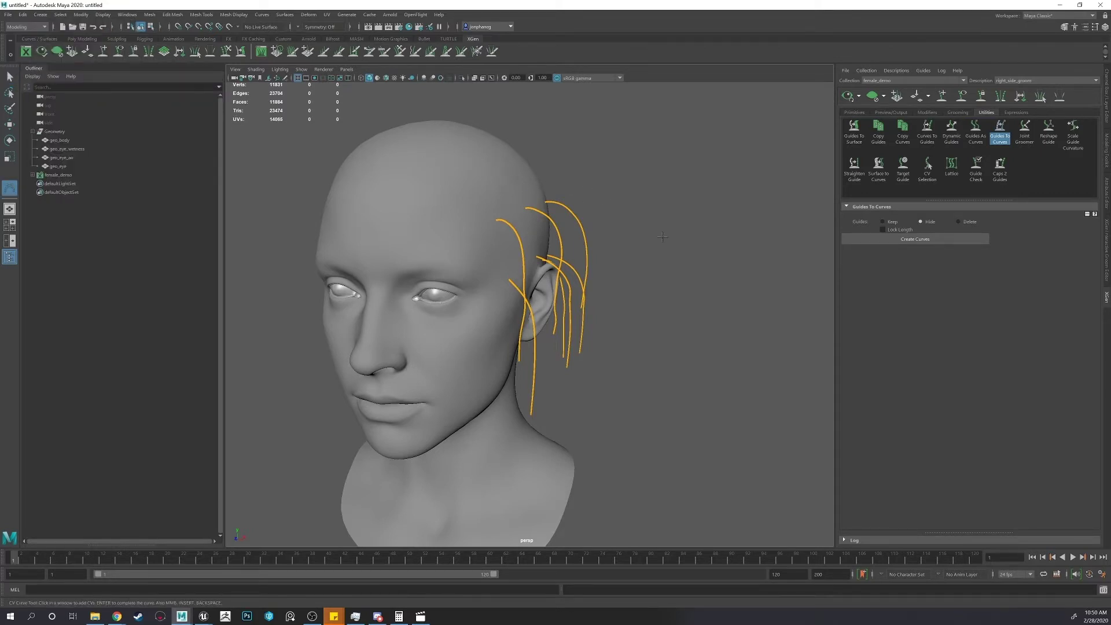
pyautogui.click(648, 327)
pyautogui.moveTo(650, 313); pyautogui.dragTo(645, 298, button='right')
pyautogui.click(645, 297)
pyautogui.click(608, 247)
pyautogui.click(559, 255)
pyautogui.press('Return')
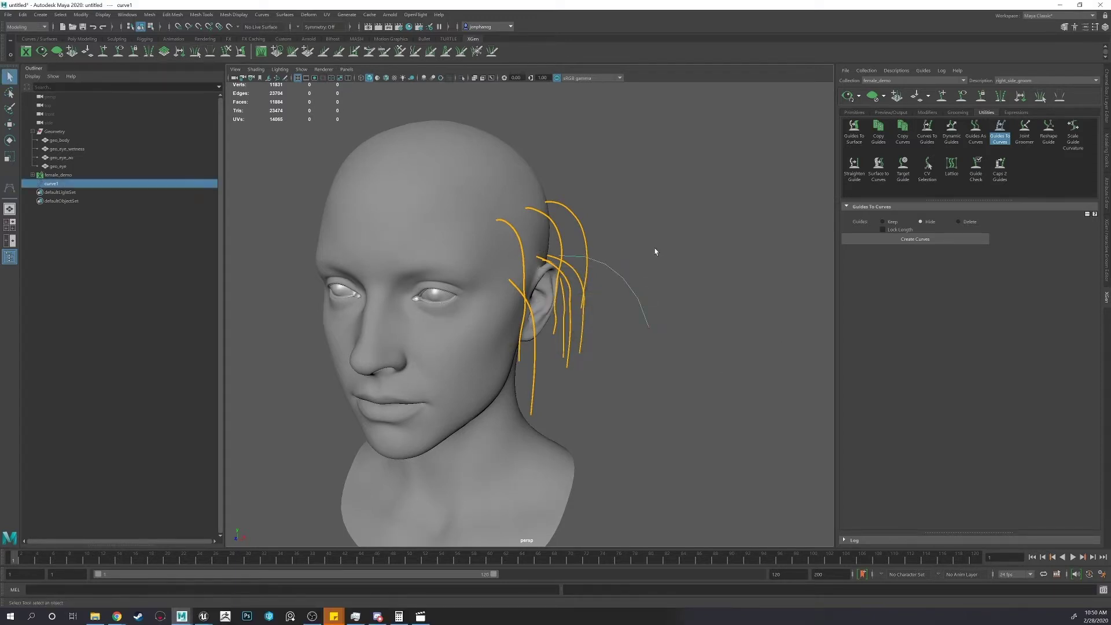
# Turn the drawn curve into a guide of the right_side_groom description with the Curves To Guides utility.
pyautogui.keyDown('alt'); pyautogui.moveTo(656, 251); pyautogui.dragTo(725, 245); pyautogui.keyUp('alt')
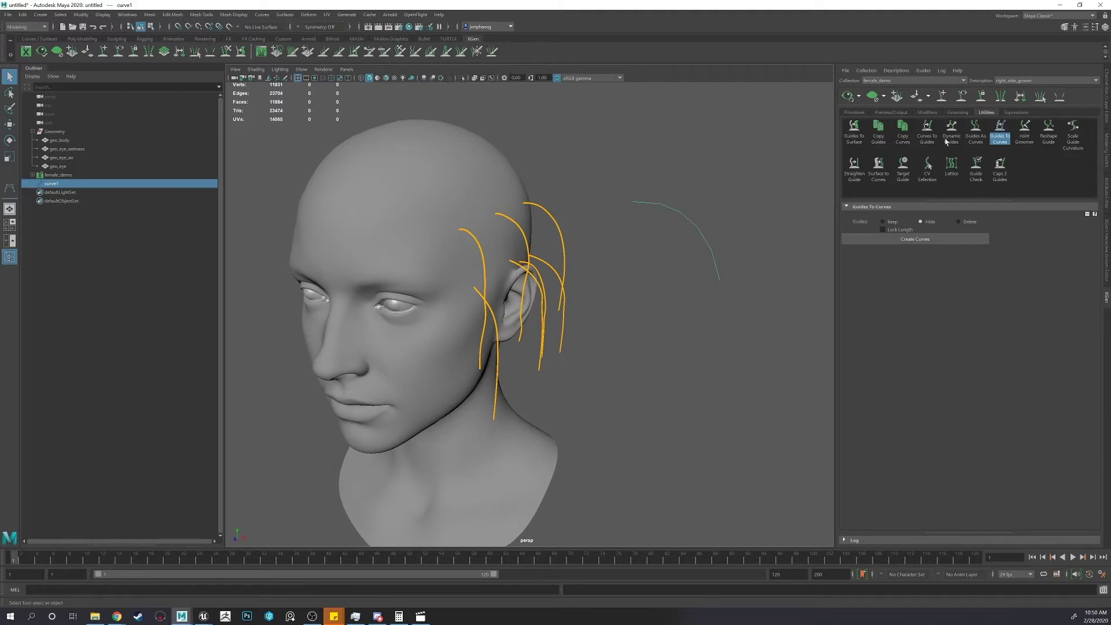
pyautogui.click(927, 132)
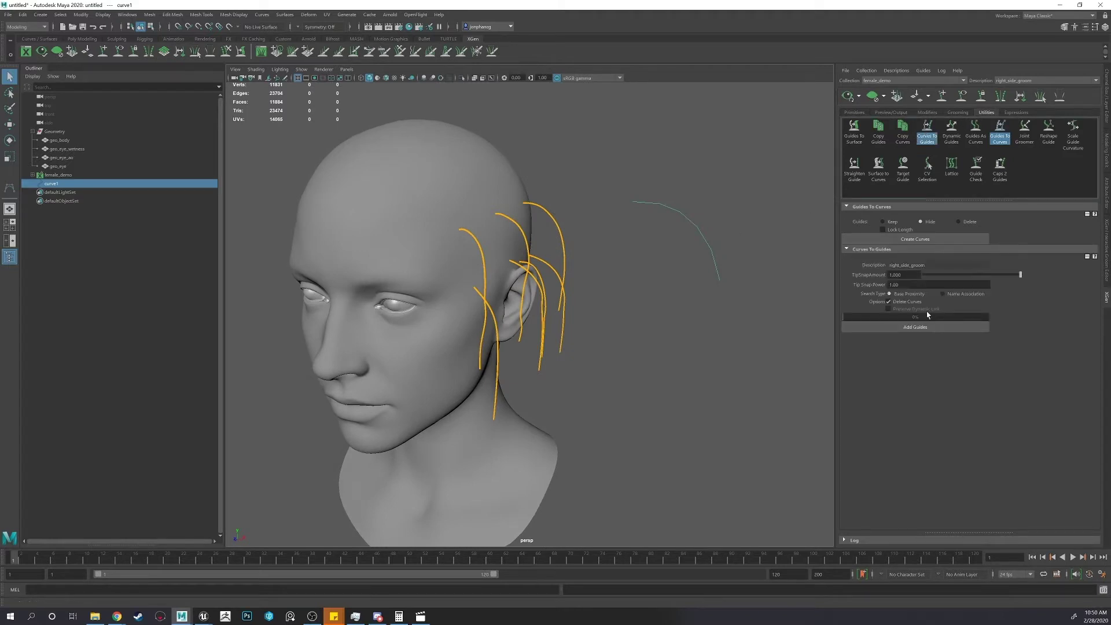
pyautogui.click(1000, 131)
pyautogui.click(926, 133)
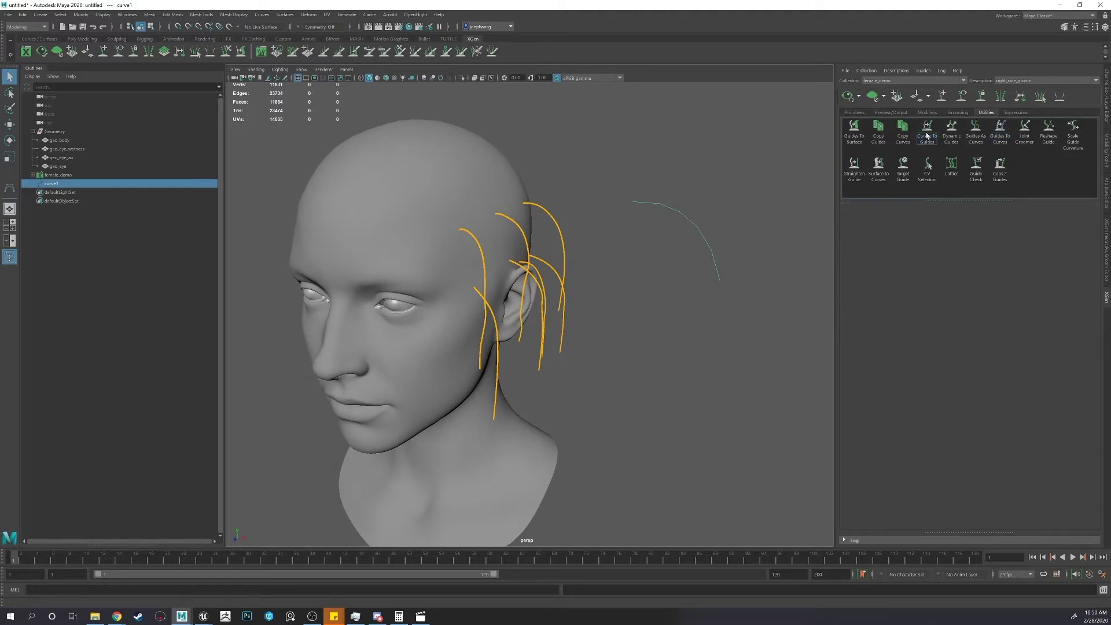
pyautogui.click(927, 135)
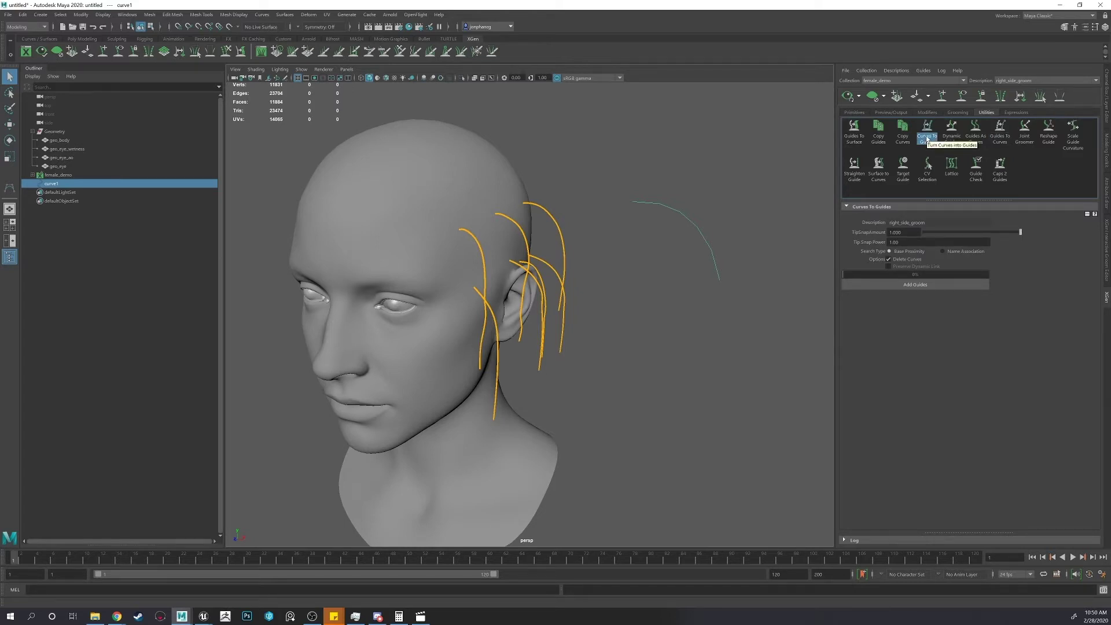
pyautogui.click(915, 289)
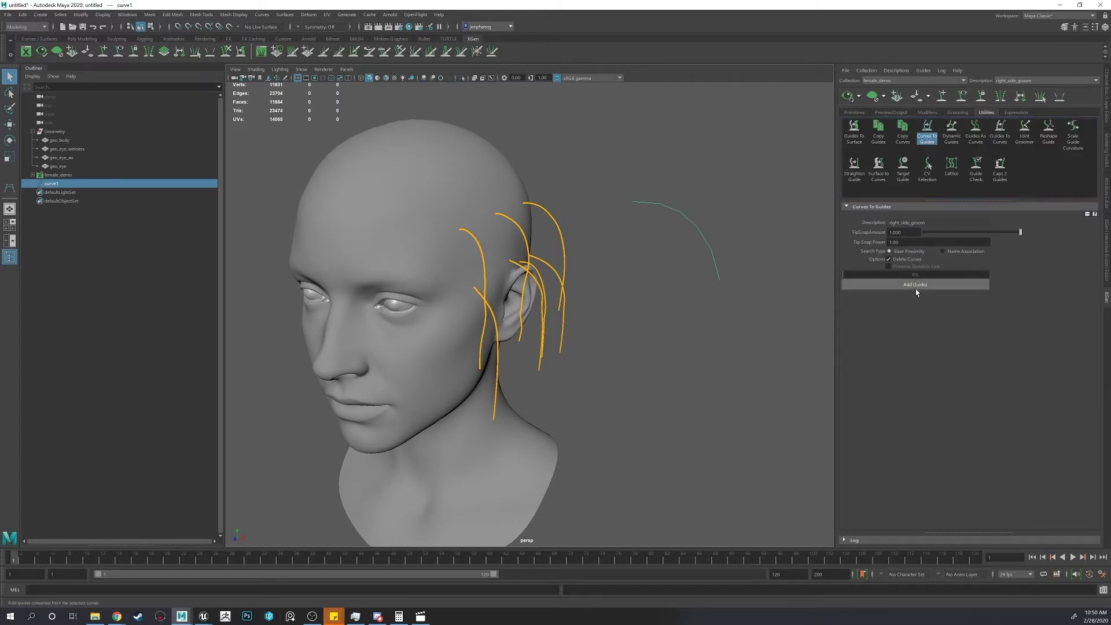
pyautogui.keyDown('alt'); pyautogui.moveTo(775, 269); pyautogui.dragTo(649, 264, button='middle'); pyautogui.keyUp('alt')
pyautogui.keyDown('alt'); pyautogui.moveTo(649, 264); pyautogui.dragTo(595, 293); pyautogui.keyUp('alt')
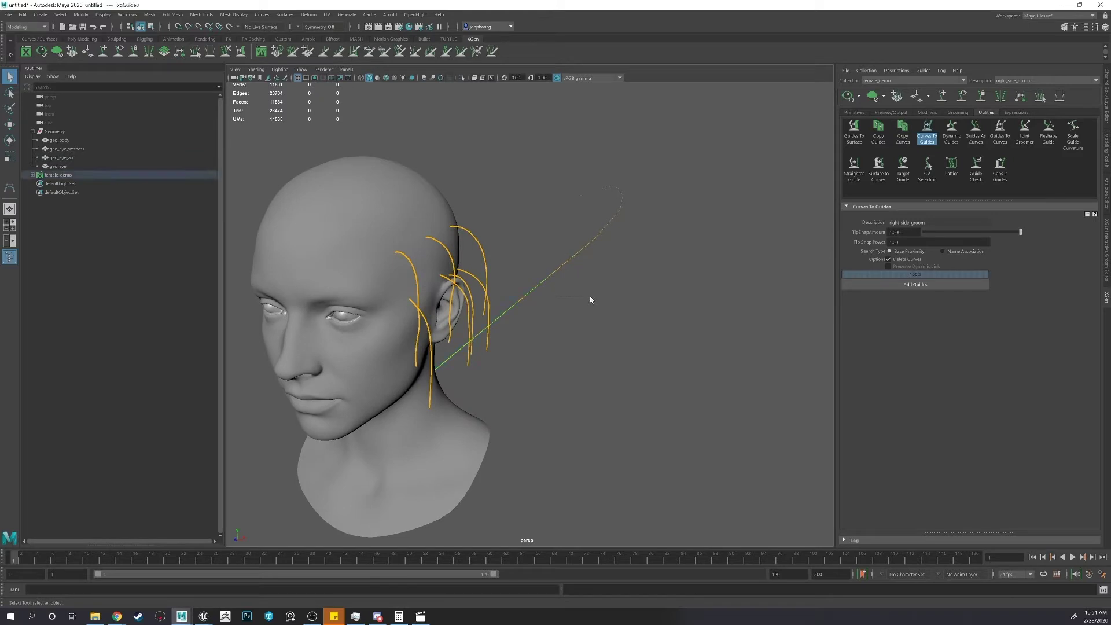
pyautogui.click(576, 286)
# Preview the hair primitives generated from the two rows of guides and hide the guides in the viewport.
pyautogui.keyDown('alt'); pyautogui.moveTo(411, 267); pyautogui.dragTo(548, 365); pyautogui.keyUp('alt')
pyautogui.keyDown('alt'); pyautogui.moveTo(650, 253); pyautogui.dragTo(633, 236, button='middle'); pyautogui.keyUp('alt')
pyautogui.click(848, 96)
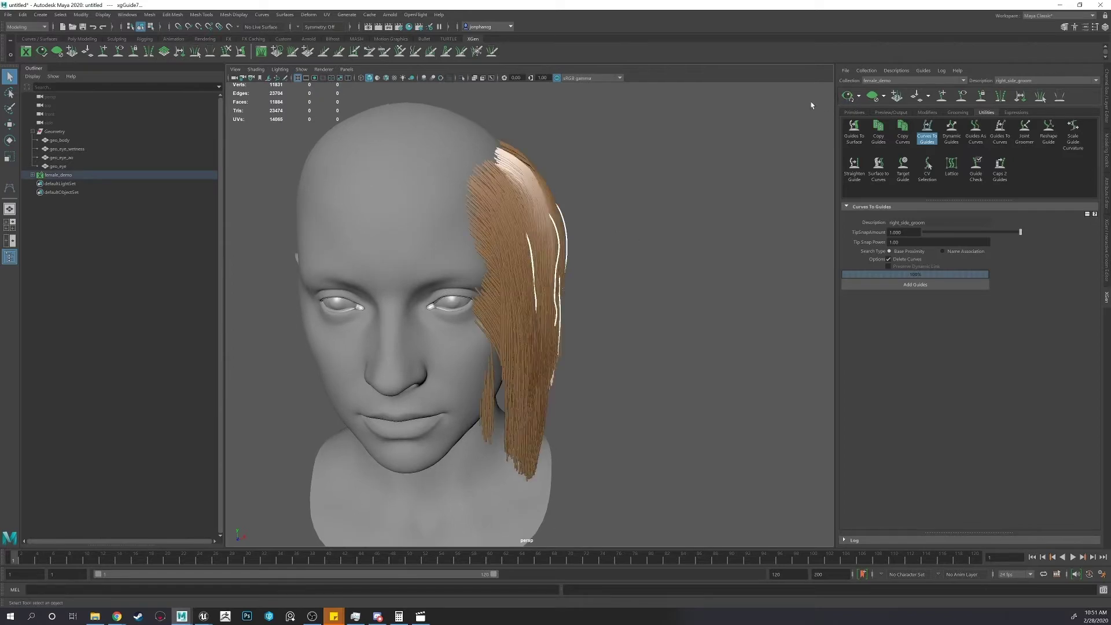
pyautogui.keyDown('alt'); pyautogui.moveTo(648, 186); pyautogui.dragTo(295, 277); pyautogui.keyUp('alt')
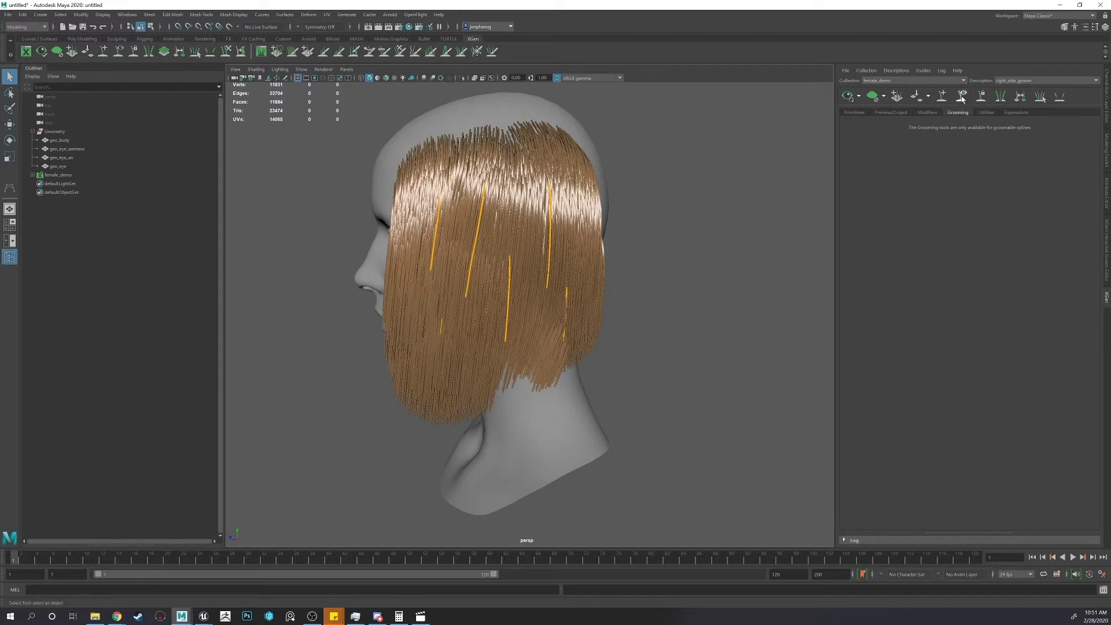
pyautogui.click(962, 97)
pyautogui.click(854, 113)
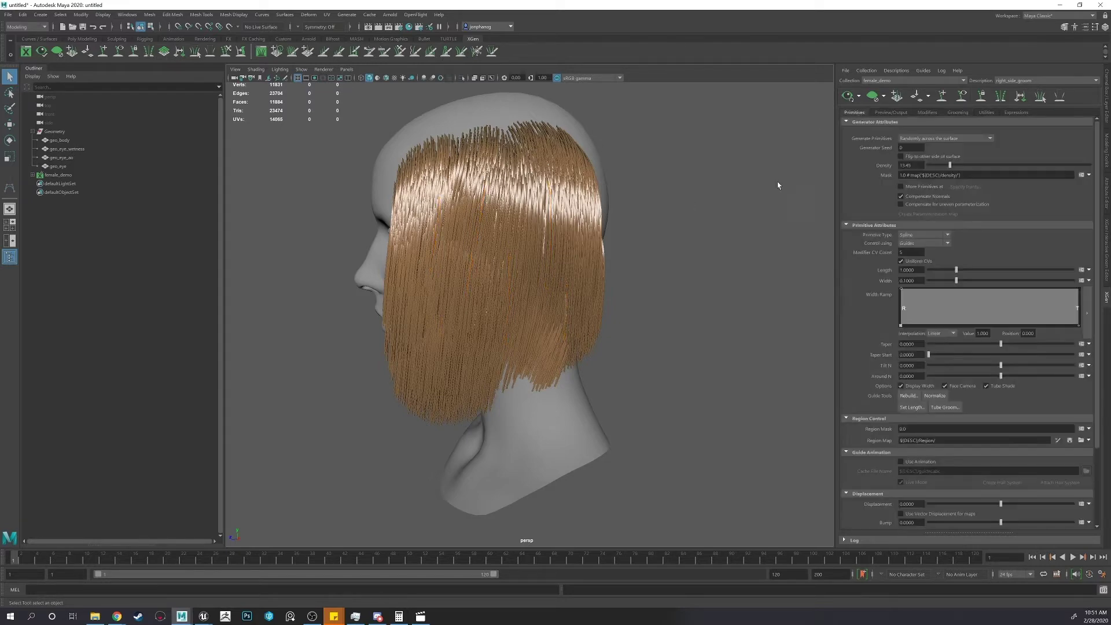
# Raise the density of the right_side_groom primitives to about 21.7.
pyautogui.keyDown('alt'); pyautogui.moveTo(712, 154); pyautogui.dragTo(693, 174); pyautogui.keyUp('alt')
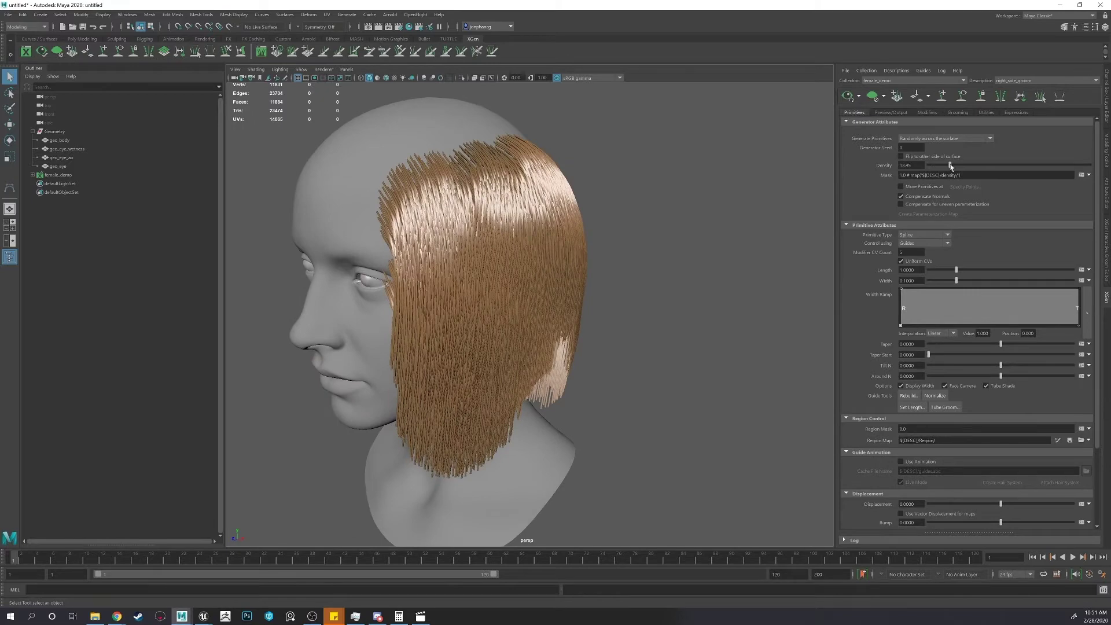
pyautogui.moveTo(950, 165); pyautogui.dragTo(963, 166)
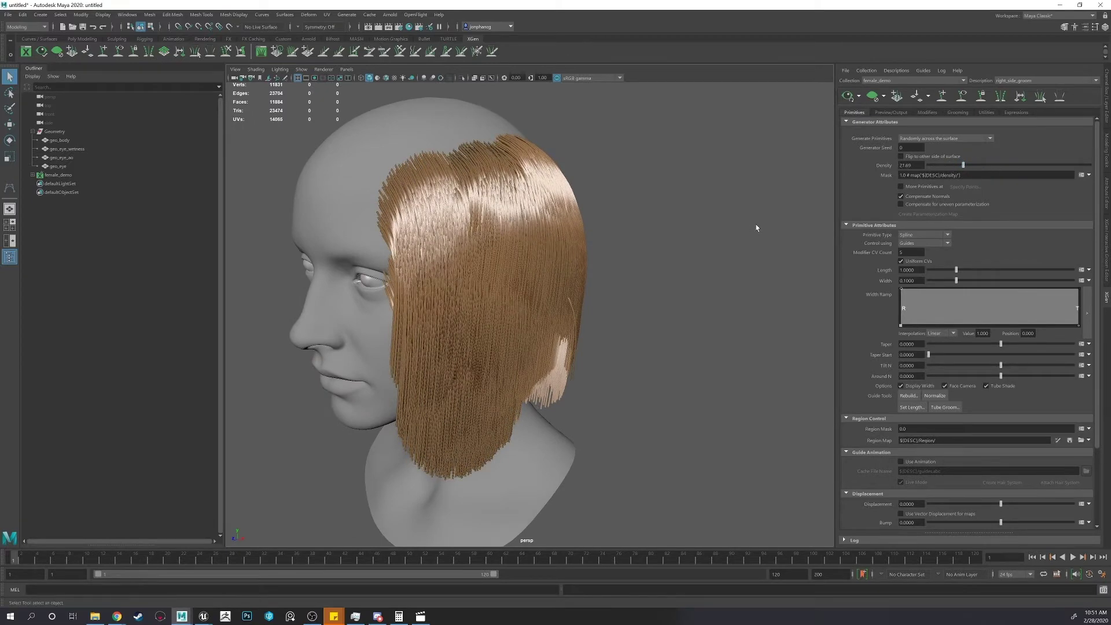
pyautogui.keyDown('alt'); pyautogui.moveTo(756, 228); pyautogui.dragTo(798, 206); pyautogui.keyUp('alt')
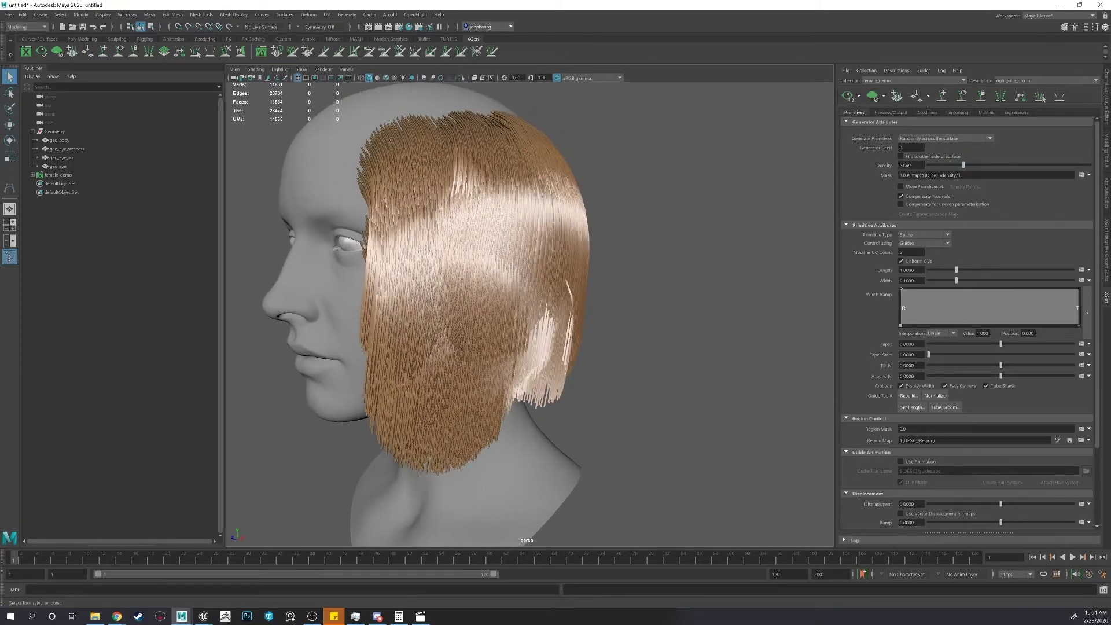
# Try a modifier CV count of 32 for the hair splines.
pyautogui.click(913, 253)
pyautogui.keyDown('alt'); pyautogui.moveTo(515, 204); pyautogui.dragTo(477, 147); pyautogui.keyUp('alt')
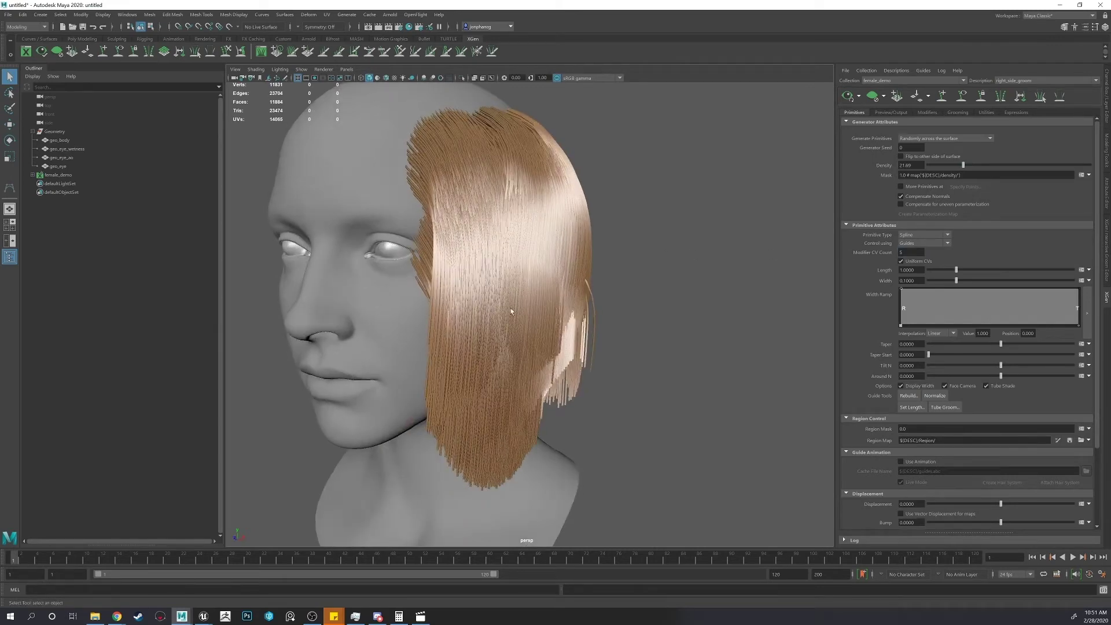
pyautogui.keyDown('alt'); pyautogui.moveTo(589, 262); pyautogui.dragTo(585, 201); pyautogui.keyUp('alt')
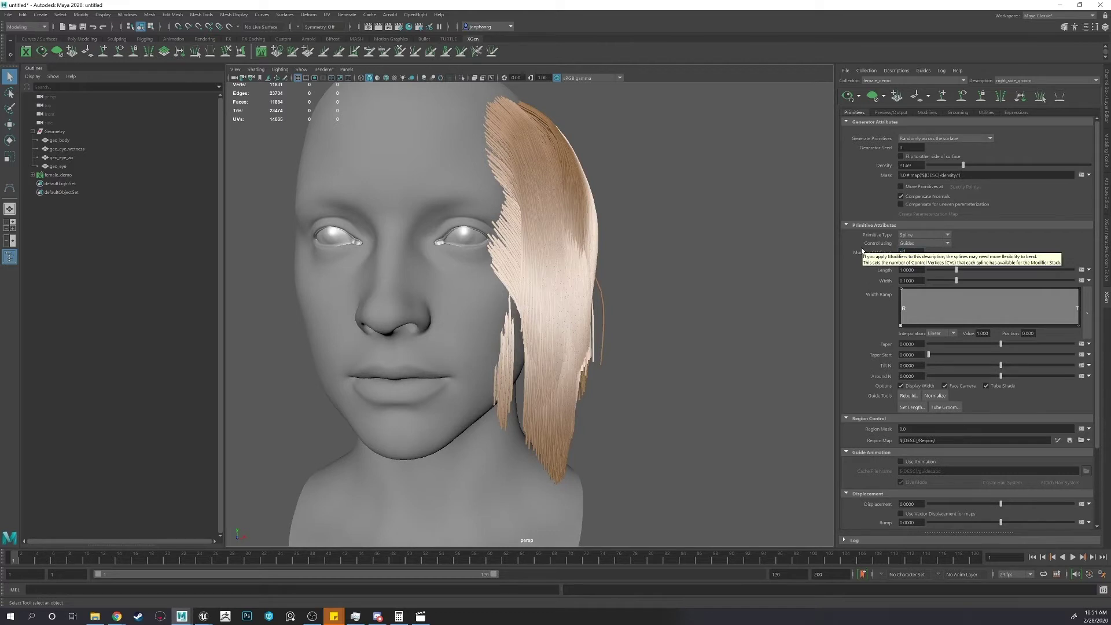
pyautogui.moveTo(909, 252); pyautogui.dragTo(846, 249)
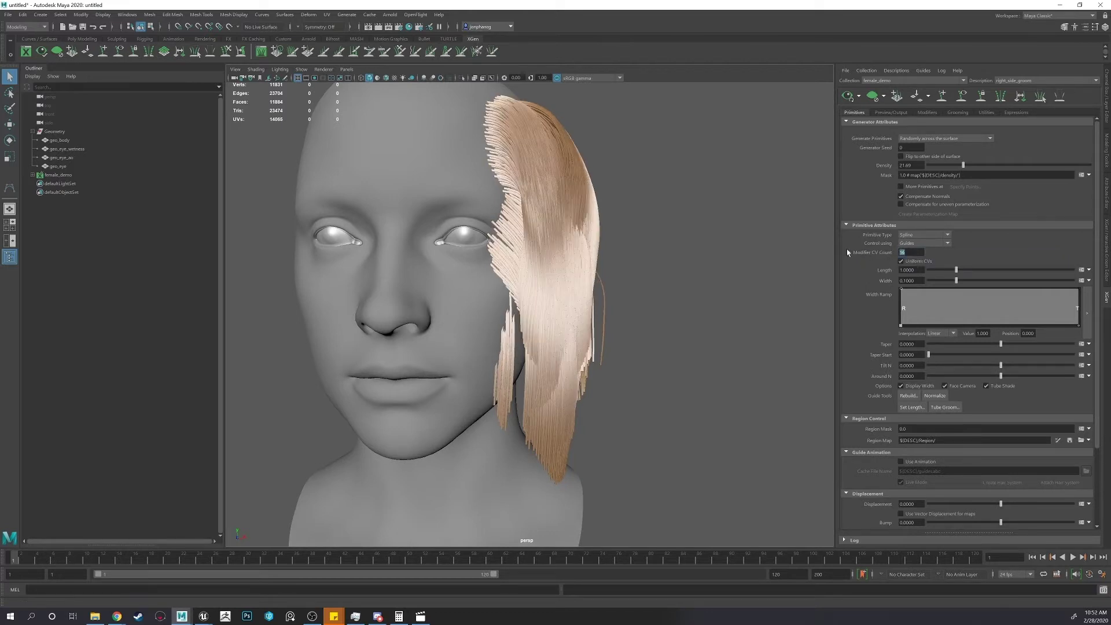
pyautogui.write('32')
pyautogui.press('Return')
pyautogui.keyDown('alt'); pyautogui.moveTo(678, 217); pyautogui.dragTo(659, 242); pyautogui.keyUp('alt')
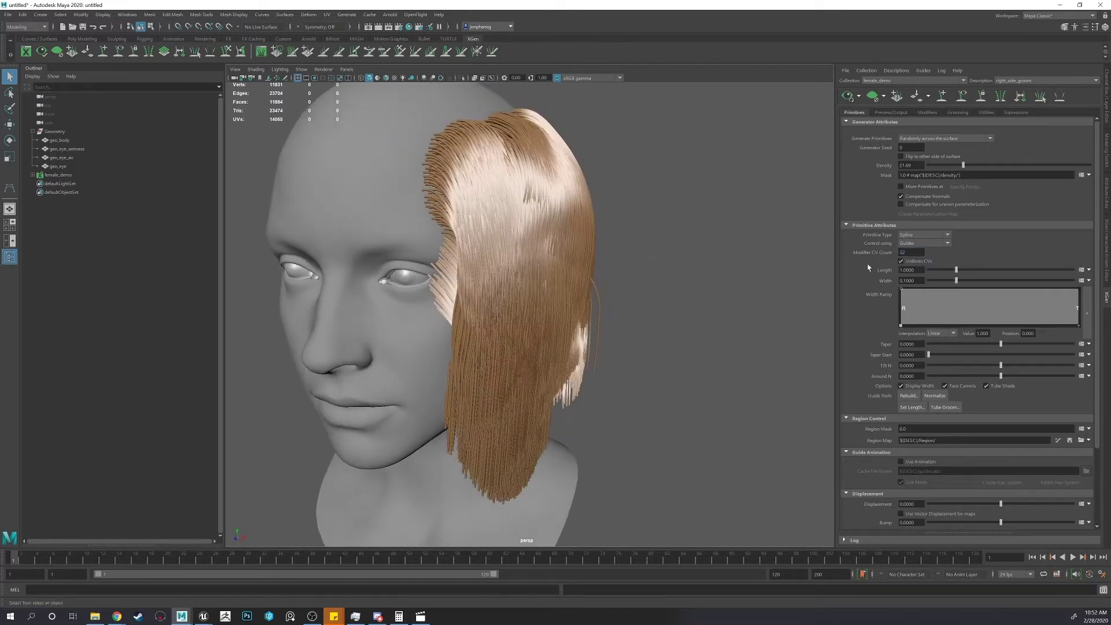
# Set the modifier CV count of the hair splines to 16.
pyautogui.doubleClick(904, 253)
pyautogui.write('16')
pyautogui.press('Return')
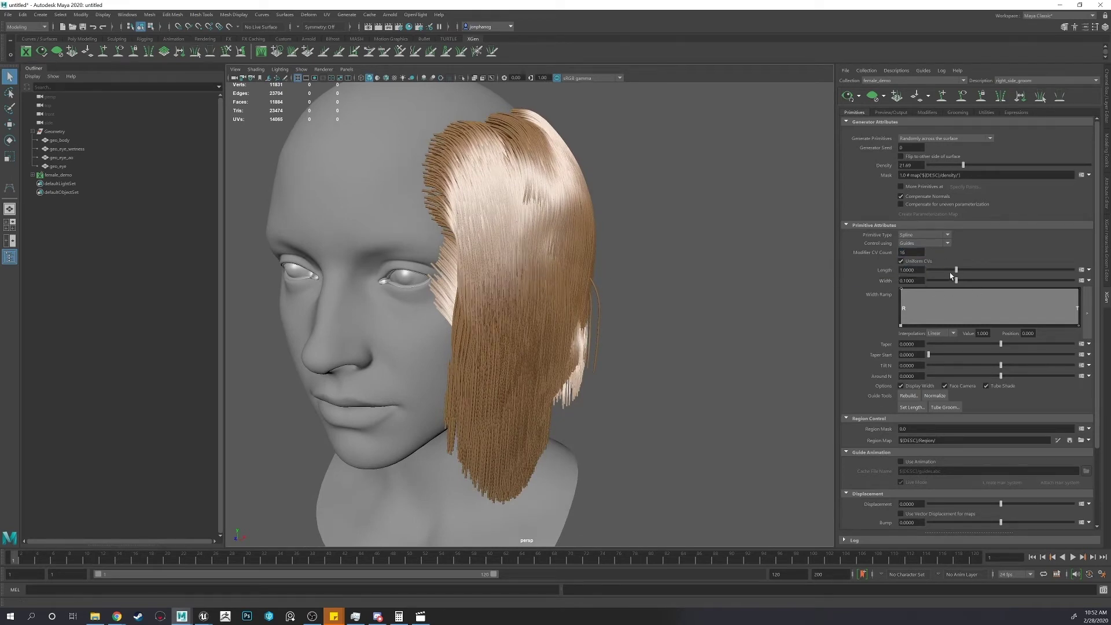
# Shorten the hair primitives slightly by reducing their length to 0.945.
pyautogui.moveTo(956, 269); pyautogui.dragTo(954, 270)
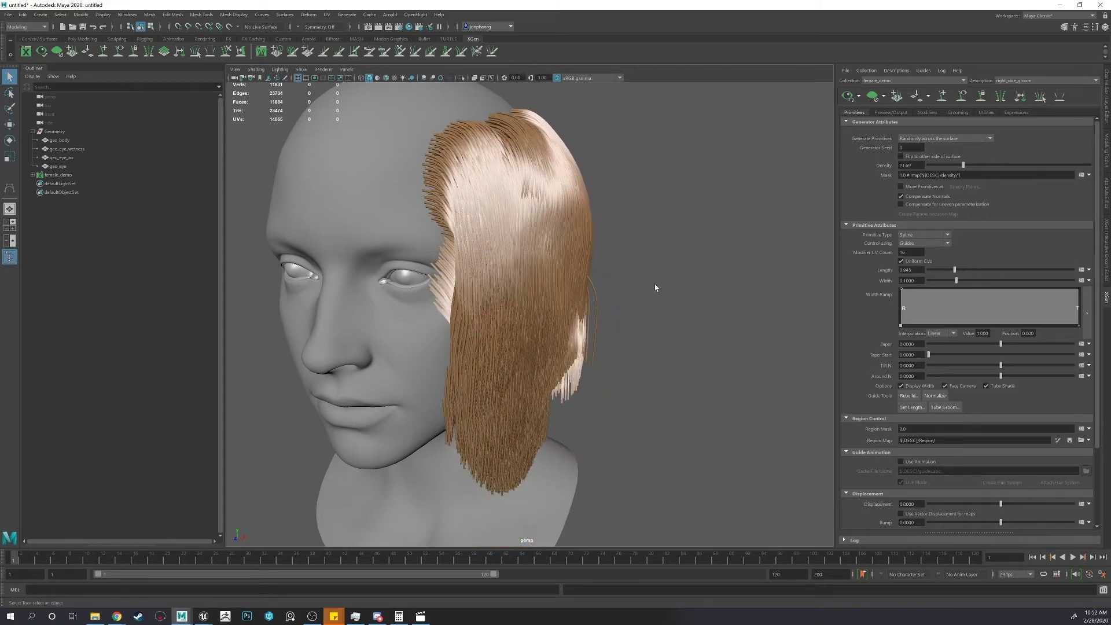
pyautogui.keyDown('alt'); pyautogui.moveTo(656, 287); pyautogui.dragTo(786, 340); pyautogui.keyUp('alt')
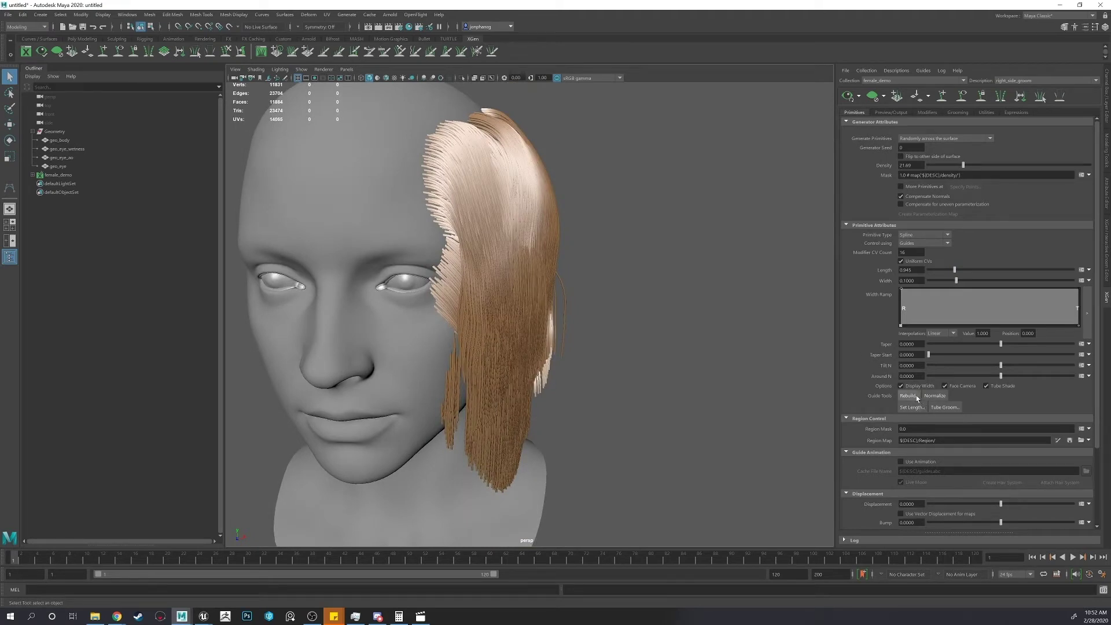
pyautogui.keyDown('alt'); pyautogui.moveTo(536, 238); pyautogui.dragTo(600, 278); pyautogui.keyUp('alt')
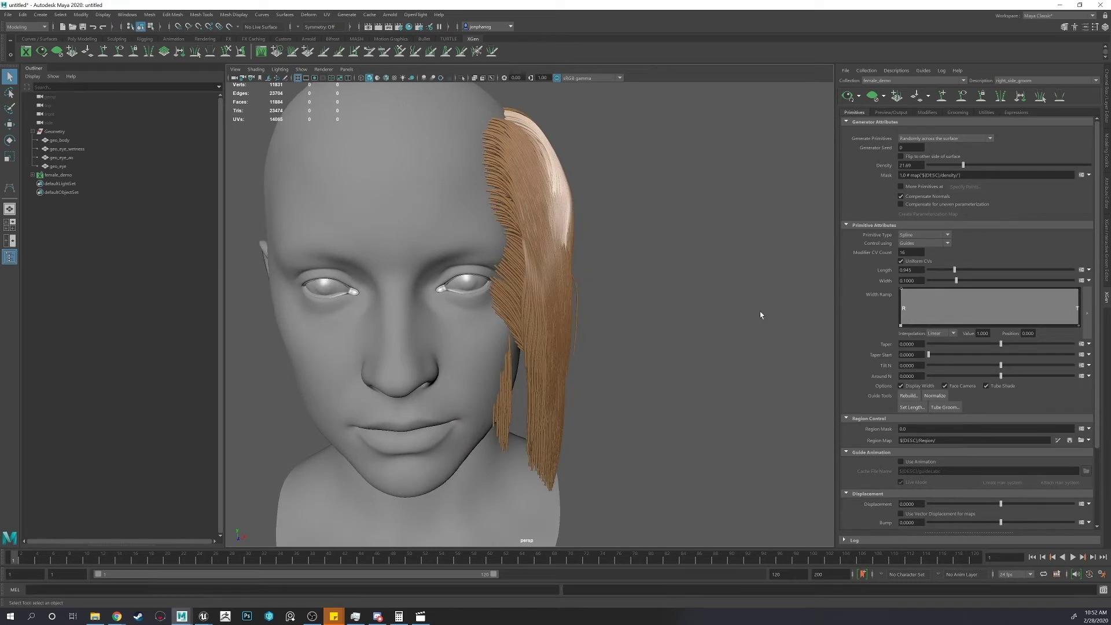
pyautogui.moveTo(658, 326)
pyautogui.keyDown('alt'); pyautogui.mouseDown()
pyautogui.moveTo(627, 318)
pyautogui.moveTo(638, 325)
pyautogui.mouseUp(); pyautogui.keyUp('alt')
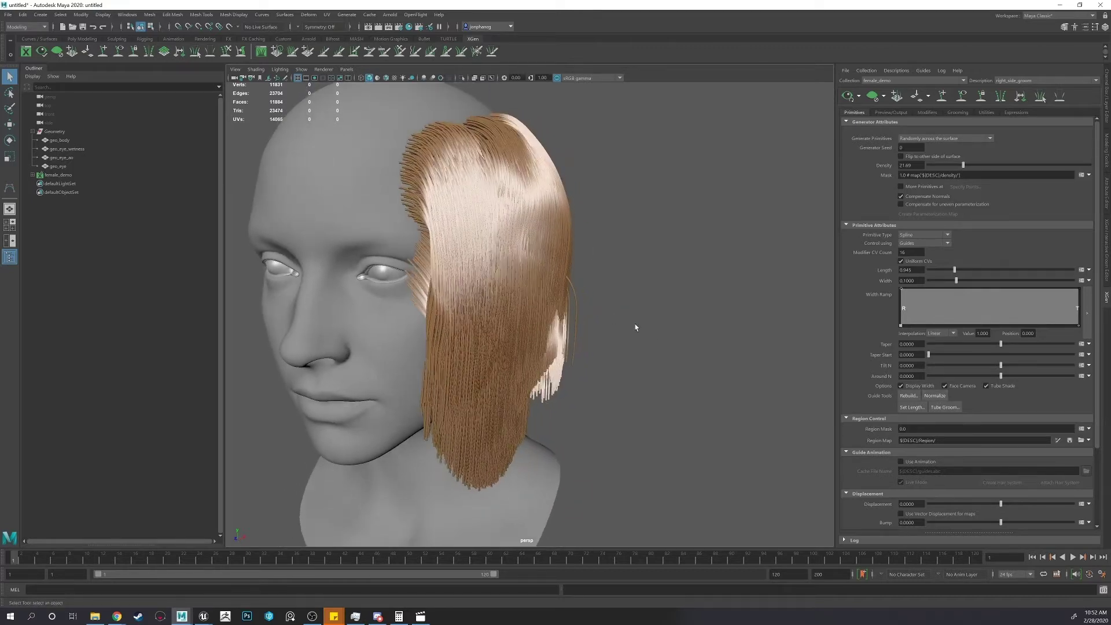
pyautogui.click(907, 396)
pyautogui.keyDown('alt'); pyautogui.moveTo(719, 325); pyautogui.dragTo(762, 334); pyautogui.keyUp('alt')
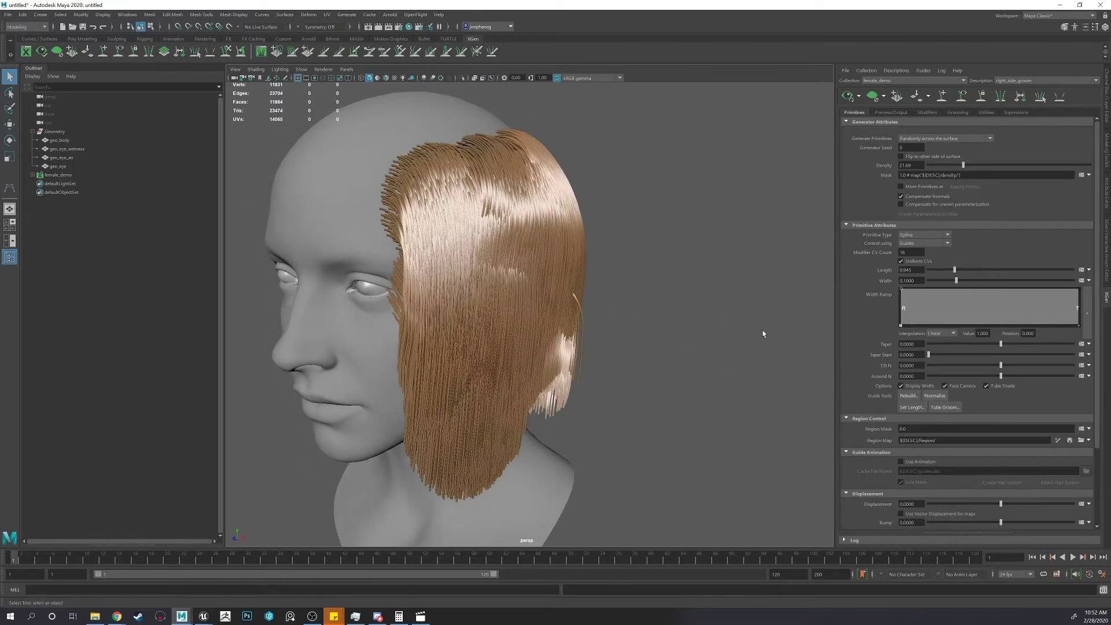
pyautogui.keyDown('alt'); pyautogui.moveTo(722, 295); pyautogui.dragTo(849, 299); pyautogui.keyUp('alt')
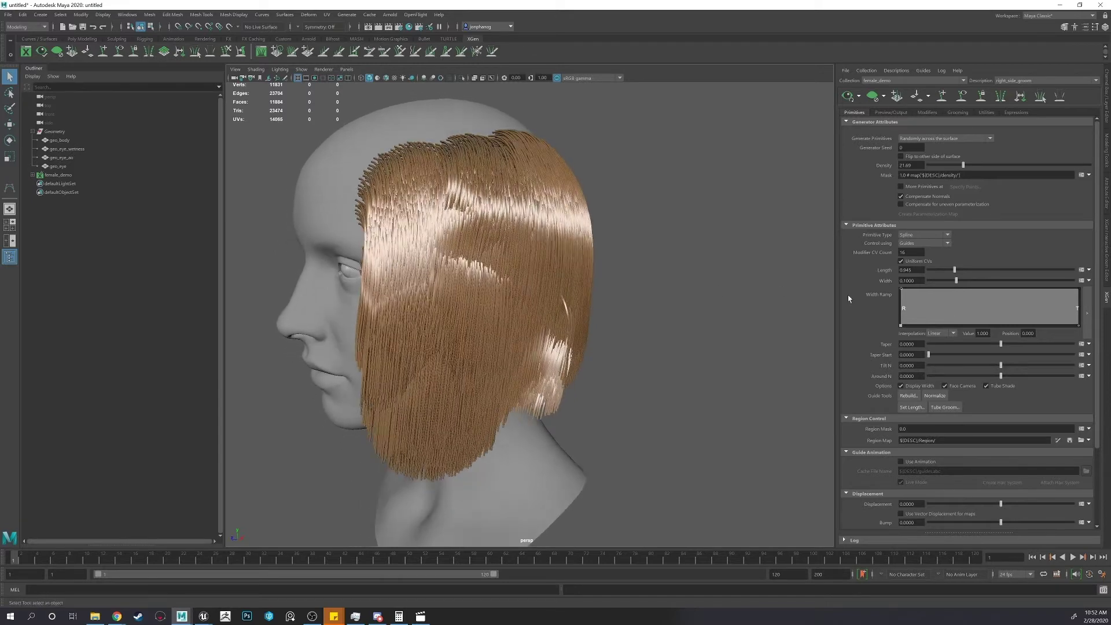
# Thin the hair primitives by setting their width to 0.03.
pyautogui.doubleClick(907, 280)
pyautogui.write('0.03')
pyautogui.press('Return')
pyautogui.keyDown('alt'); pyautogui.moveTo(674, 213); pyautogui.dragTo(584, 215); pyautogui.keyUp('alt')
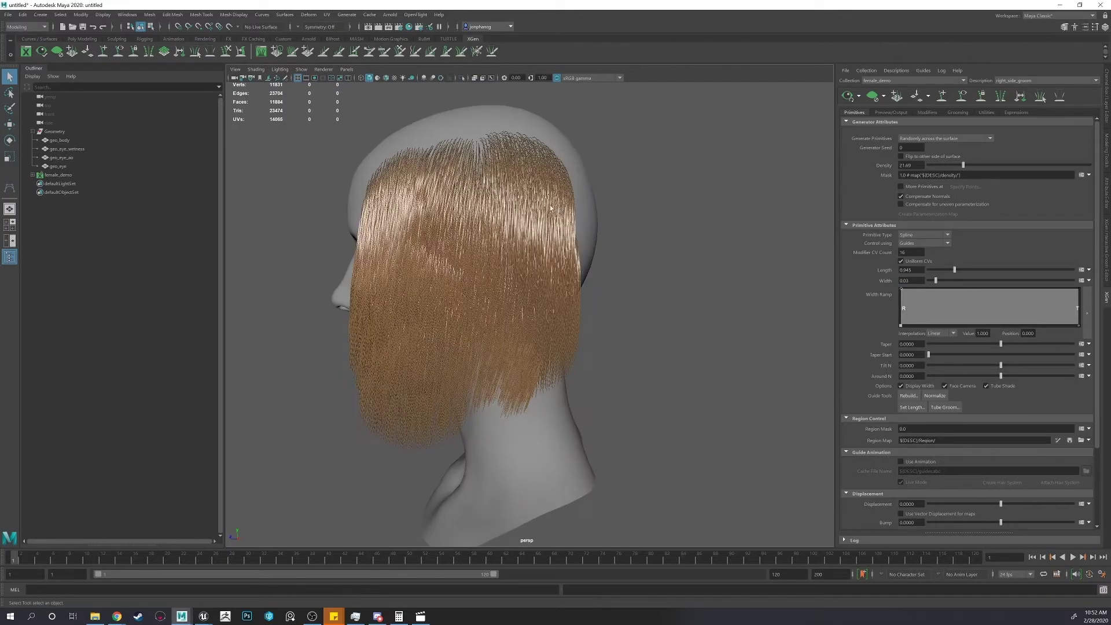
pyautogui.keyDown('alt'); pyautogui.moveTo(555, 216); pyautogui.dragTo(625, 220, button='right'); pyautogui.keyUp('alt')
pyautogui.keyDown('alt'); pyautogui.moveTo(584, 220); pyautogui.dragTo(641, 220); pyautogui.keyUp('alt')
pyautogui.keyDown('alt'); pyautogui.moveTo(641, 220); pyautogui.dragTo(657, 232, button='right'); pyautogui.keyUp('alt')
pyautogui.moveTo(658, 231)
pyautogui.keyDown('alt'); pyautogui.mouseDown()
pyautogui.moveTo(652, 216)
pyautogui.moveTo(655, 232)
pyautogui.mouseUp(); pyautogui.keyUp('alt')
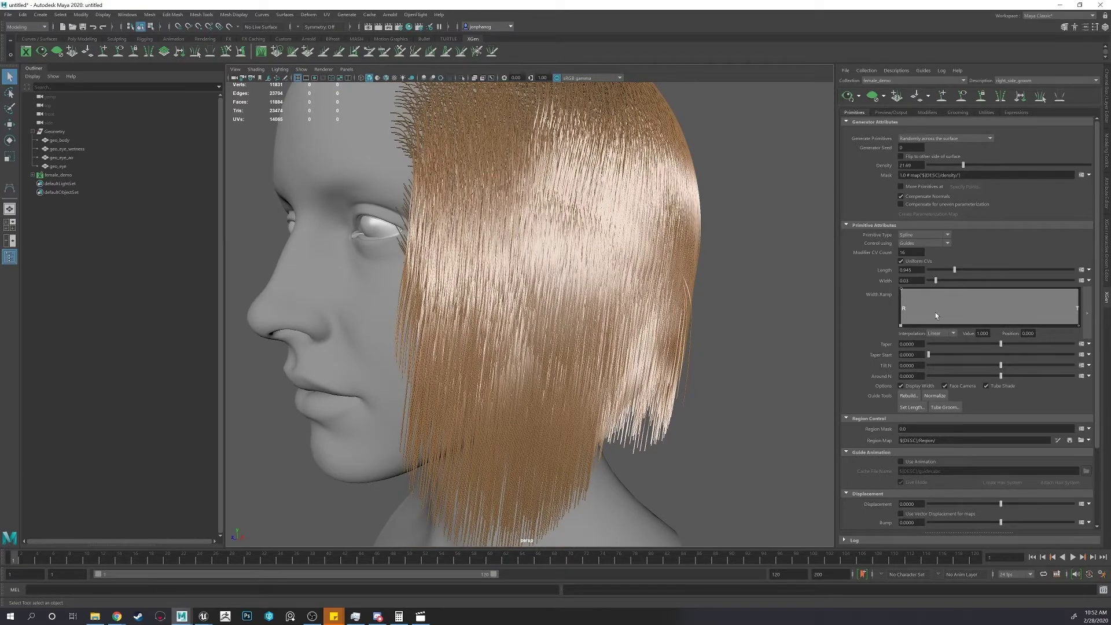
# Give the width ramp's root point Spline interpolation and lower the ramp to about 0.21 at the root and 0.07 at the tip.
pyautogui.click(953, 334)
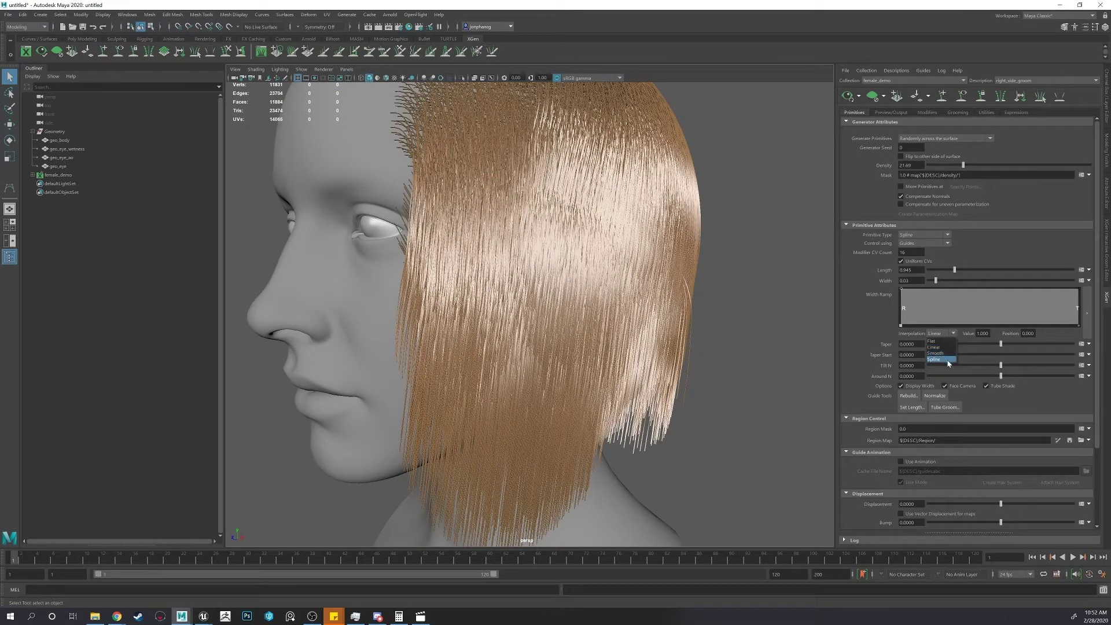
pyautogui.click(938, 354)
pyautogui.keyDown('alt'); pyautogui.moveTo(720, 255); pyautogui.dragTo(811, 280); pyautogui.keyUp('alt')
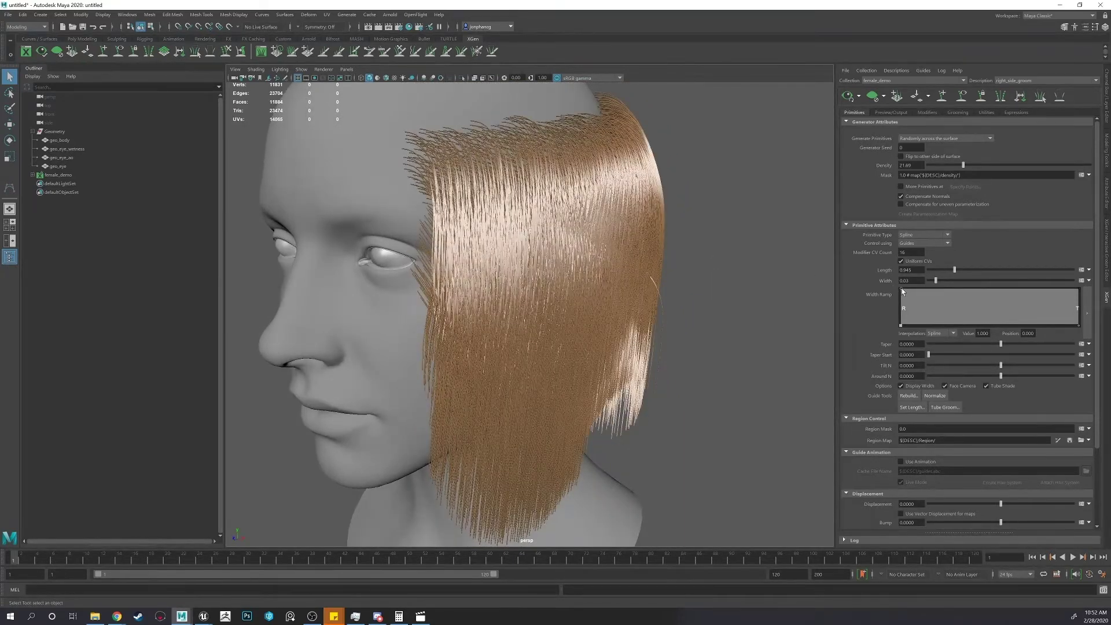
pyautogui.moveTo(903, 292); pyautogui.dragTo(893, 310)
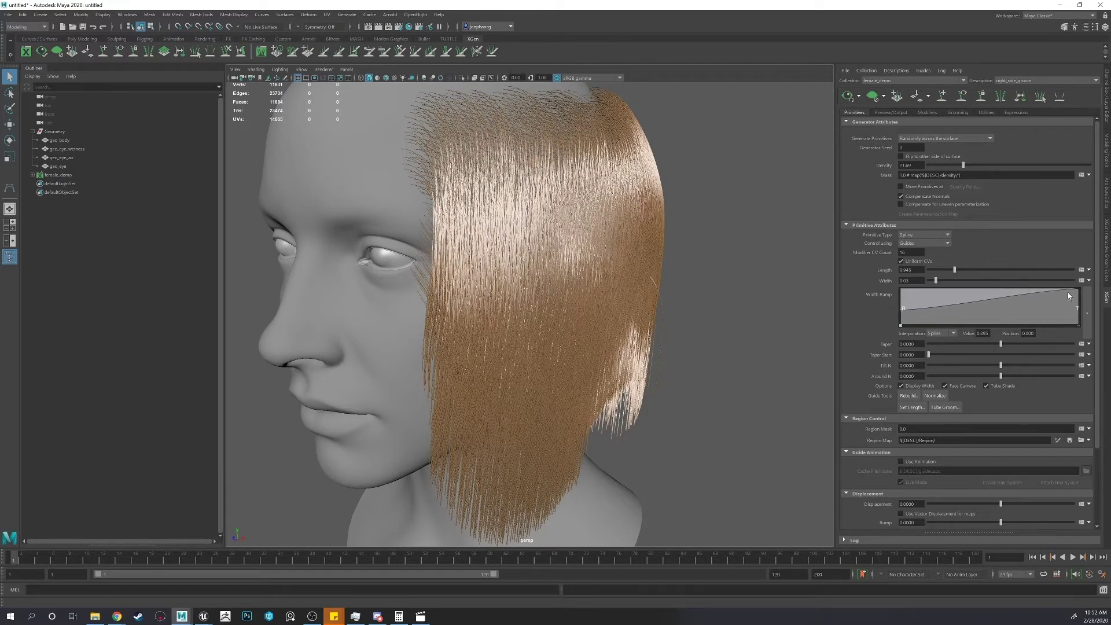
pyautogui.moveTo(1078, 290); pyautogui.dragTo(1093, 326)
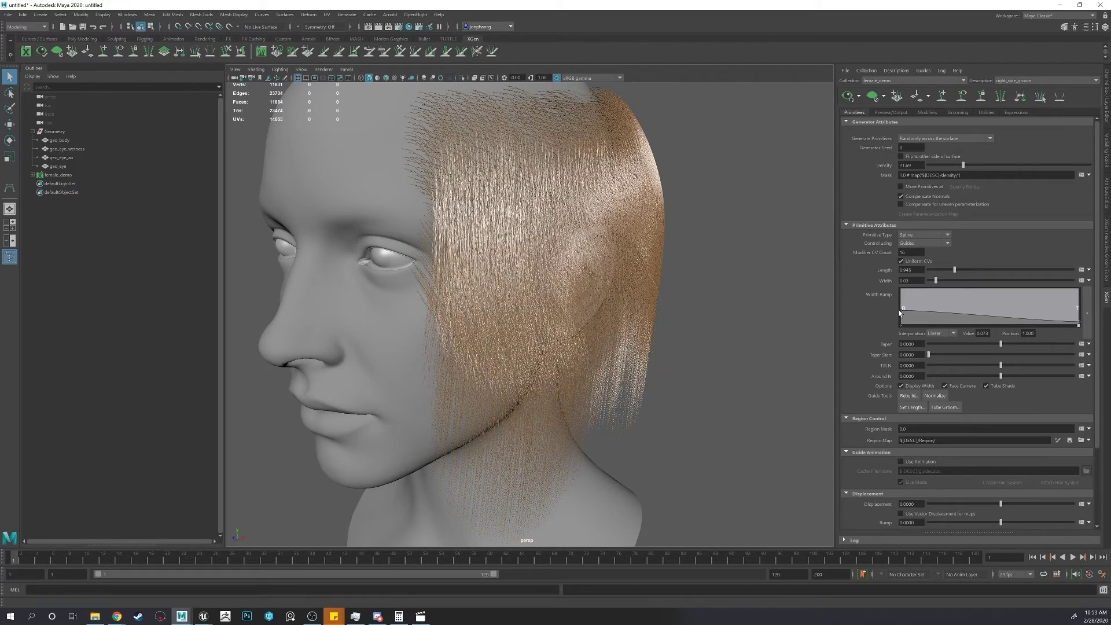
pyautogui.moveTo(902, 312); pyautogui.dragTo(901, 320)
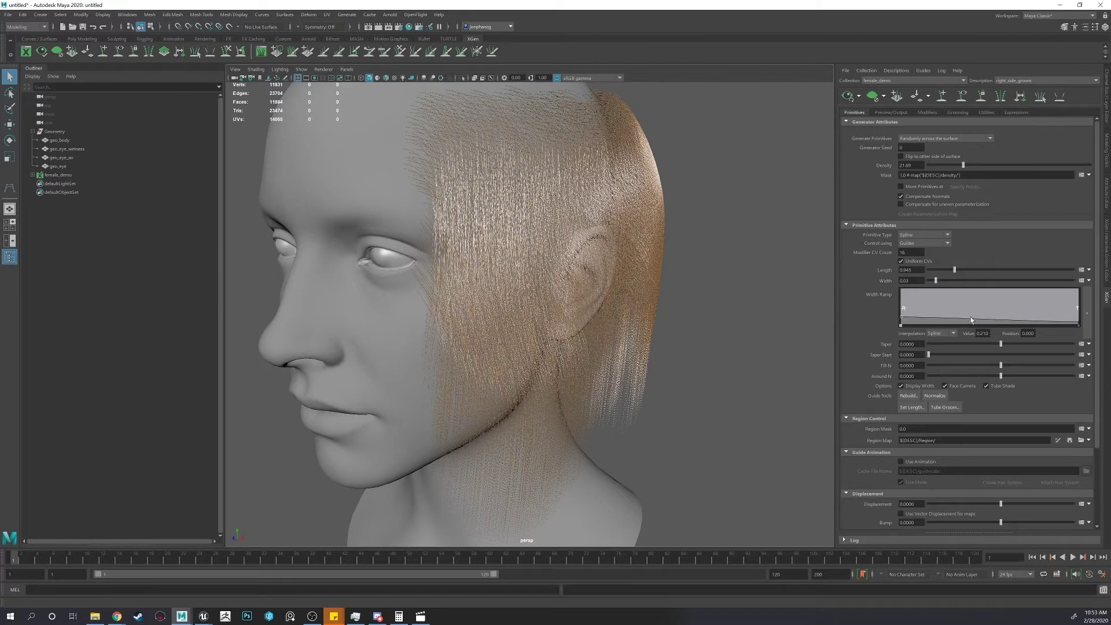
pyautogui.keyDown('alt'); pyautogui.moveTo(824, 300); pyautogui.dragTo(758, 282); pyautogui.keyUp('alt')
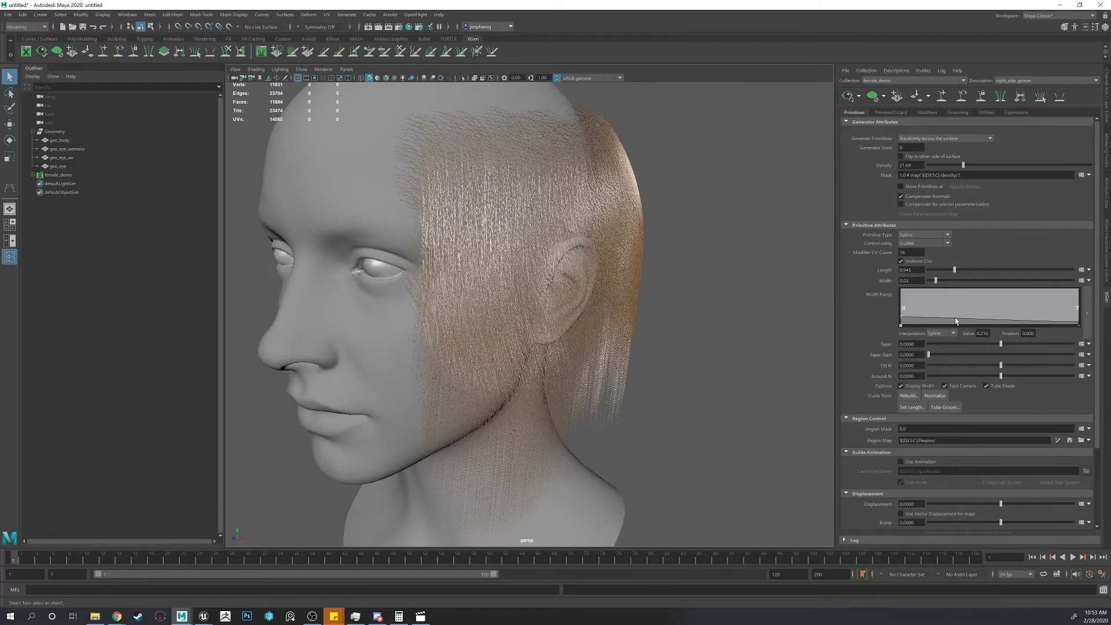
# Add a middle point to the width ramp at about value 0.59, position 0.33, and raise the root and tip points.
pyautogui.moveTo(956, 321); pyautogui.dragTo(963, 314)
pyautogui.keyDown('alt'); pyautogui.moveTo(675, 263); pyautogui.dragTo(778, 304); pyautogui.keyUp('alt')
pyautogui.moveTo(906, 319); pyautogui.dragTo(903, 308)
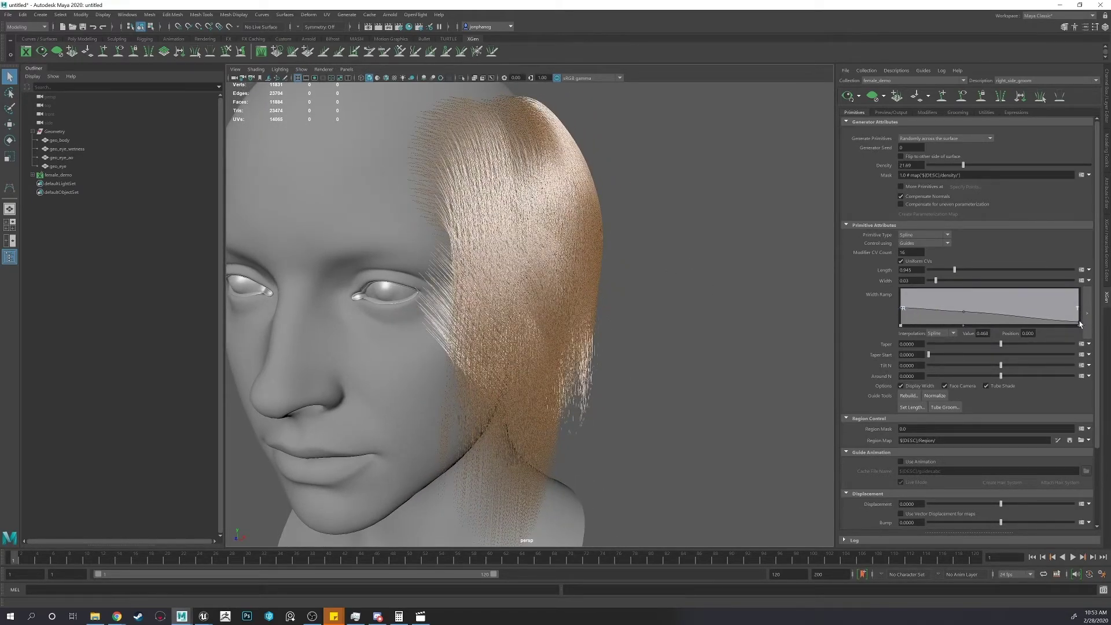
pyautogui.moveTo(1078, 321); pyautogui.dragTo(1077, 318)
pyautogui.moveTo(968, 313); pyautogui.dragTo(956, 306)
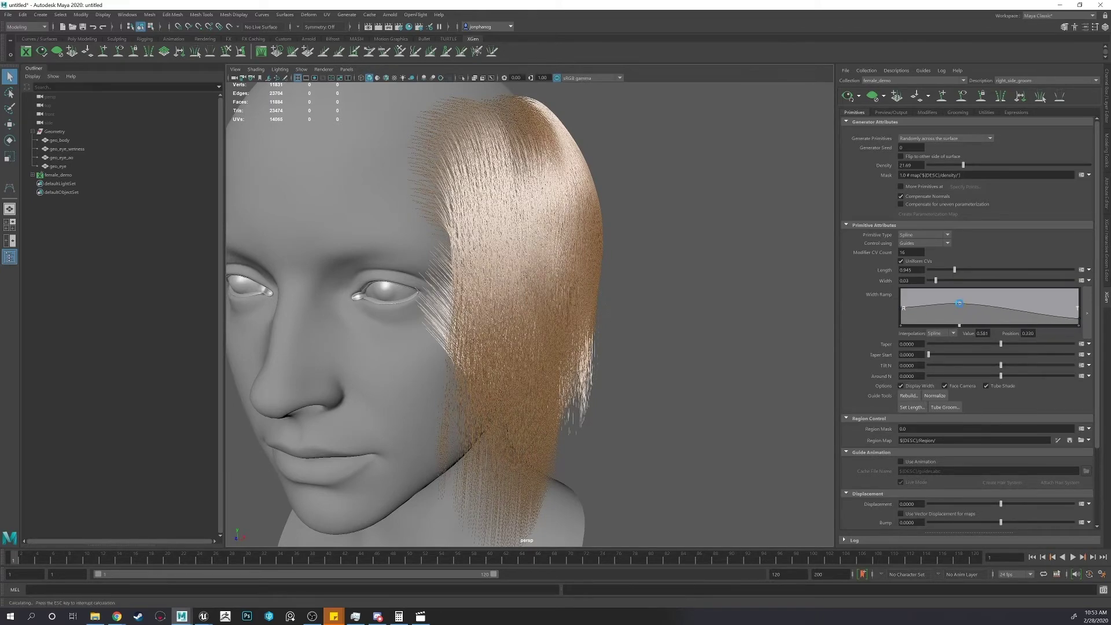
pyautogui.keyDown('alt'); pyautogui.moveTo(712, 263); pyautogui.dragTo(593, 270); pyautogui.keyUp('alt')
pyautogui.keyDown('alt'); pyautogui.moveTo(592, 270); pyautogui.dragTo(809, 209, button='right'); pyautogui.keyUp('alt')
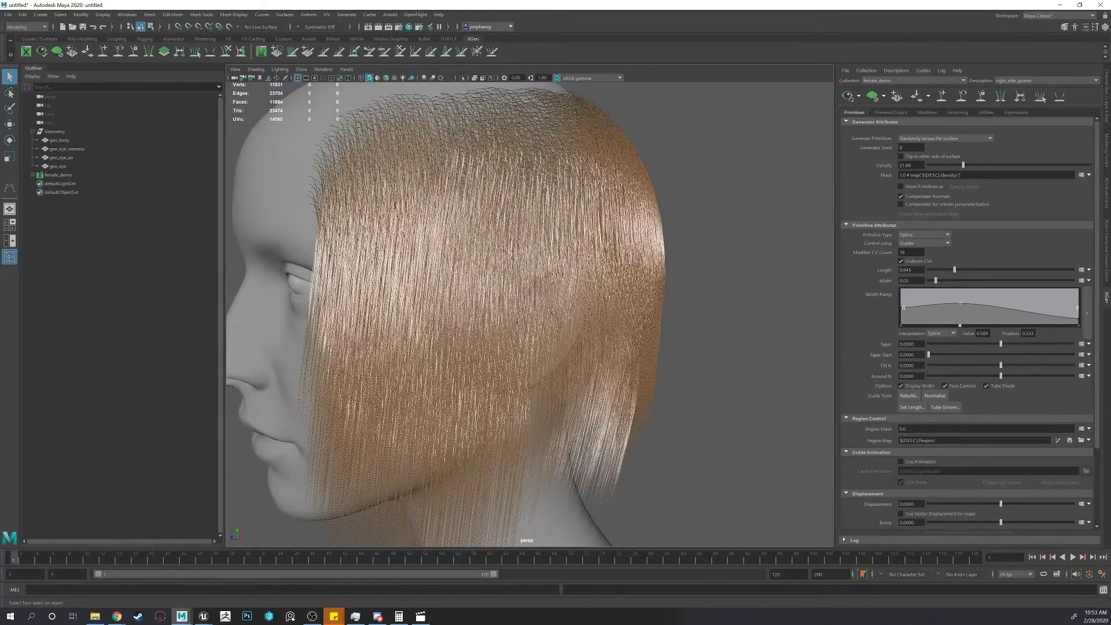
# Set the density of the hair primitives to 50.
pyautogui.moveTo(899, 166); pyautogui.dragTo(1074, 190)
pyautogui.write('50')
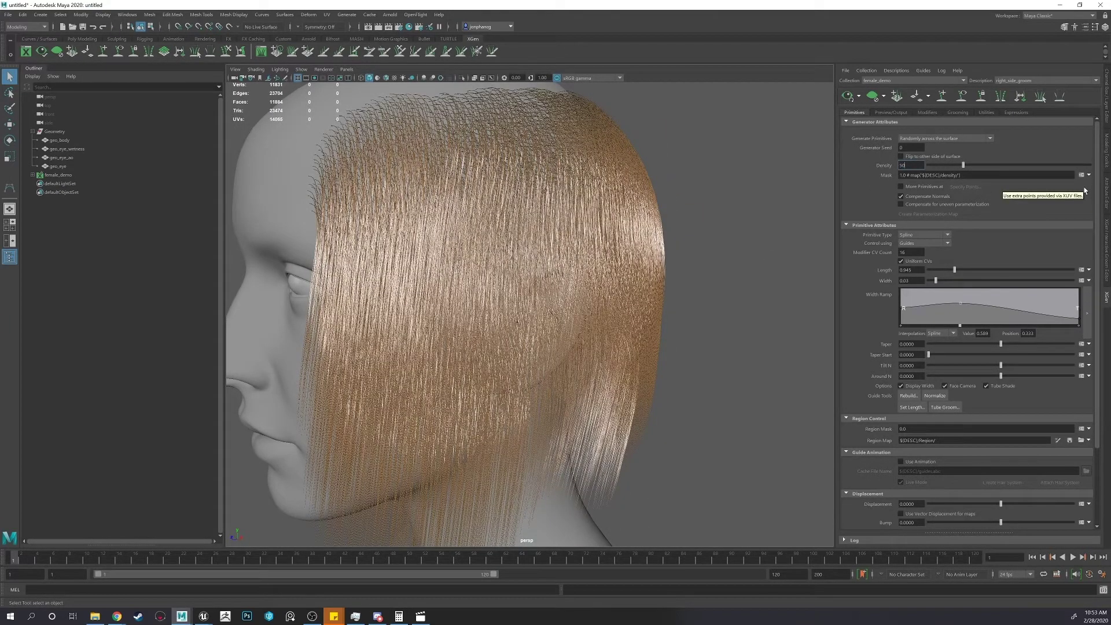
pyautogui.press('Return')
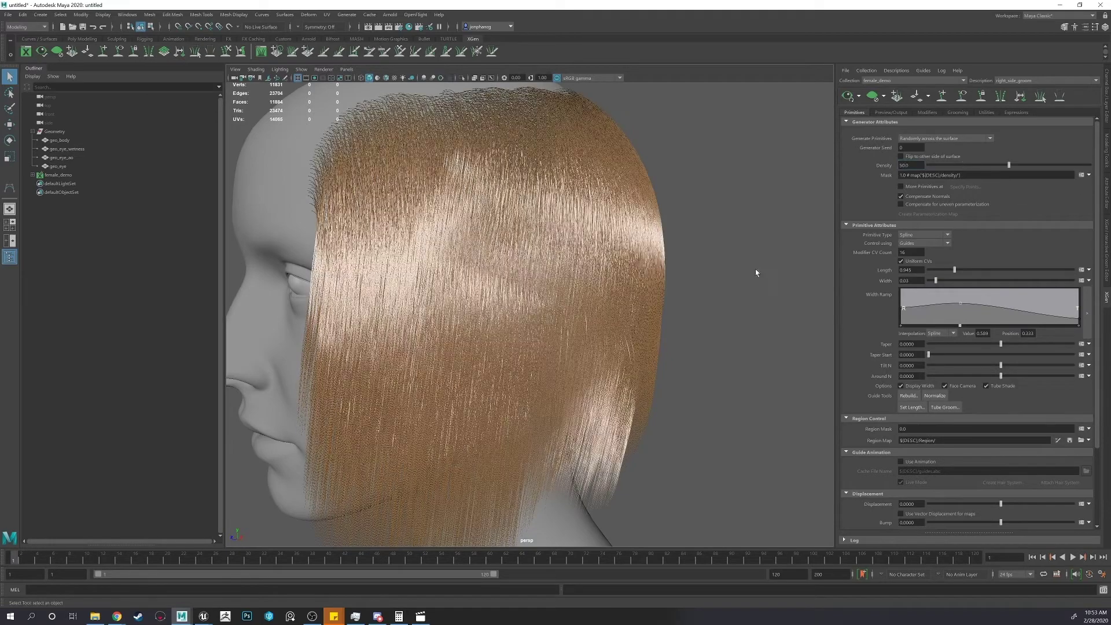
pyautogui.keyDown('alt'); pyautogui.moveTo(757, 273); pyautogui.dragTo(791, 217); pyautogui.keyUp('alt')
pyautogui.keyDown('alt'); pyautogui.moveTo(791, 217); pyautogui.dragTo(776, 208, button='right'); pyautogui.keyUp('alt')
pyautogui.moveTo(776, 209)
pyautogui.keyDown('alt'); pyautogui.mouseDown()
pyautogui.moveTo(784, 203)
pyautogui.moveTo(782, 217)
pyautogui.mouseUp(); pyautogui.keyUp('alt')
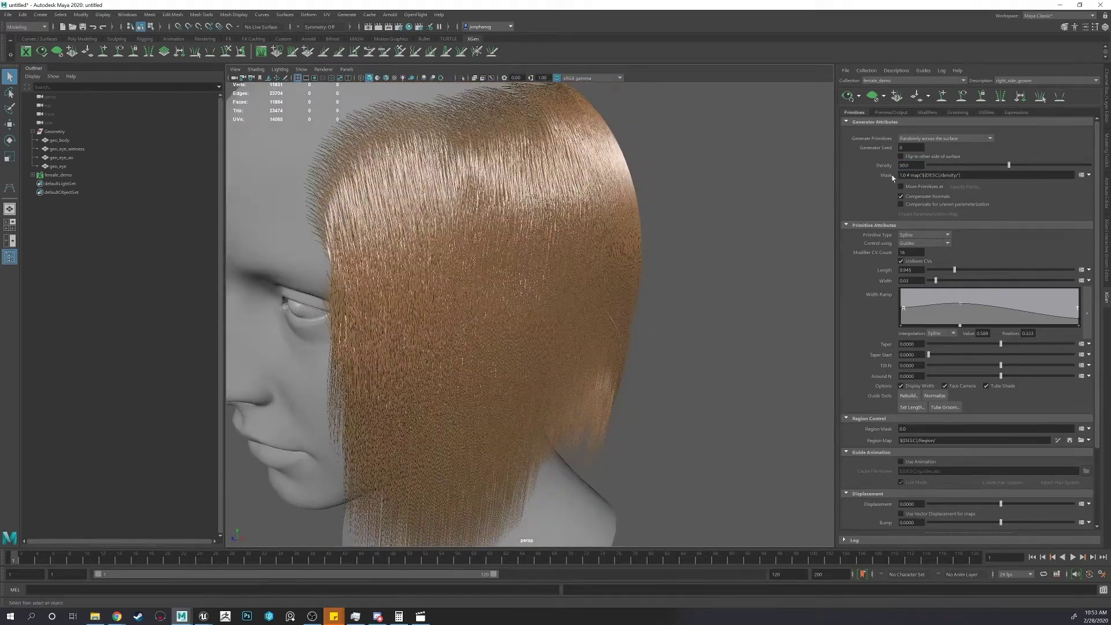
# Try a primitive density of 200 for thicker coverage and return it to 50.
pyautogui.moveTo(920, 165); pyautogui.dragTo(898, 163)
pyautogui.write('200')
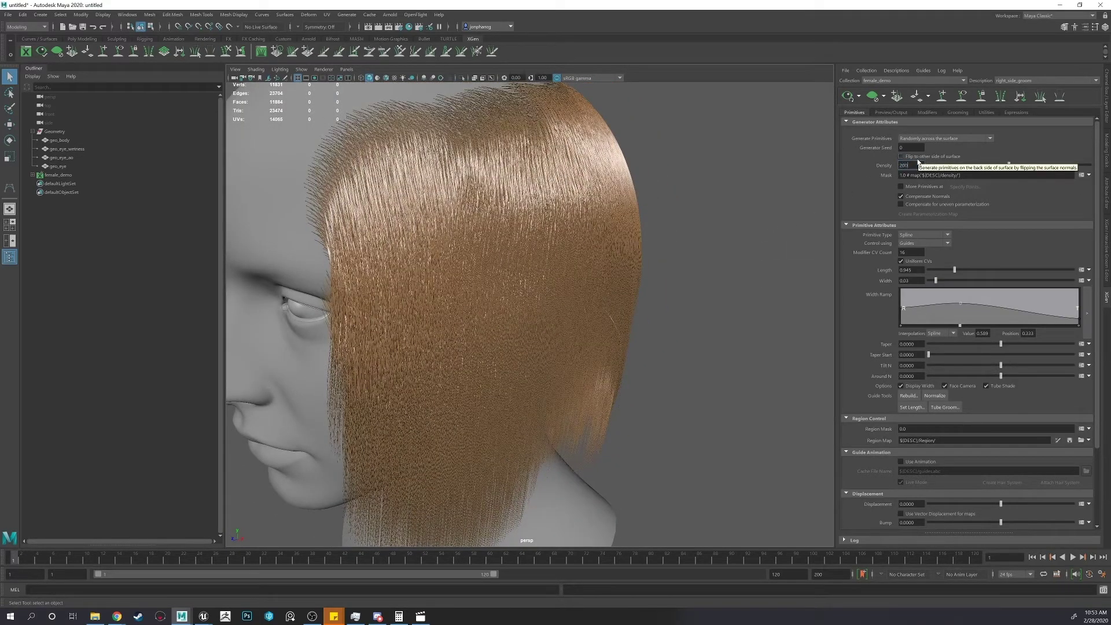
pyautogui.press('Return')
pyautogui.keyDown('alt'); pyautogui.moveTo(675, 241); pyautogui.dragTo(714, 252); pyautogui.keyUp('alt')
pyautogui.scroll(5, 623, 241)
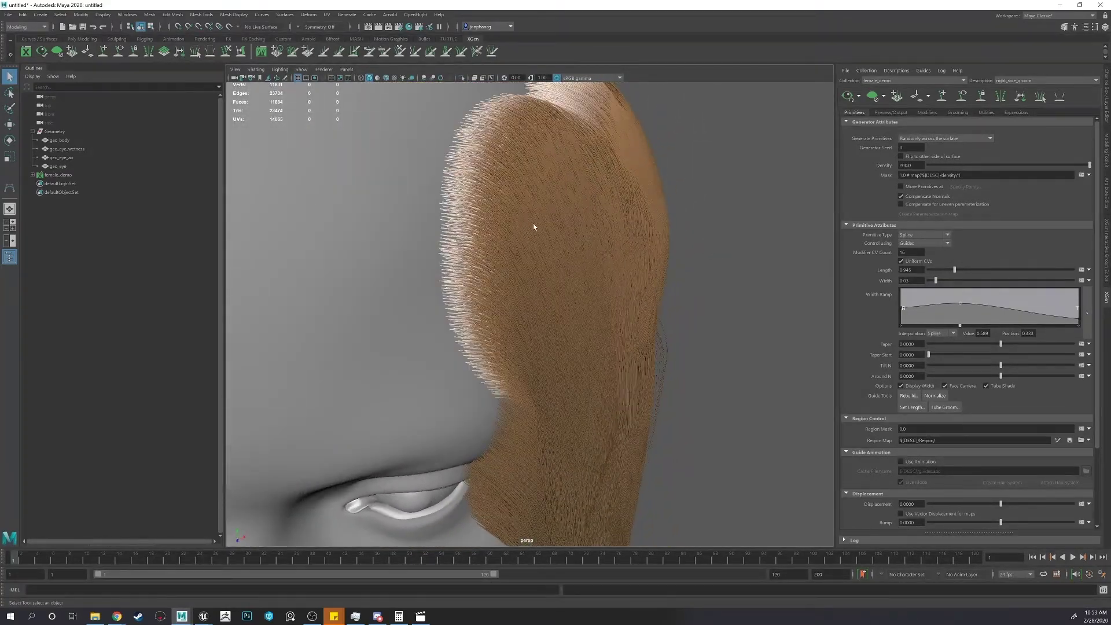
pyautogui.moveTo(917, 166); pyautogui.dragTo(847, 167)
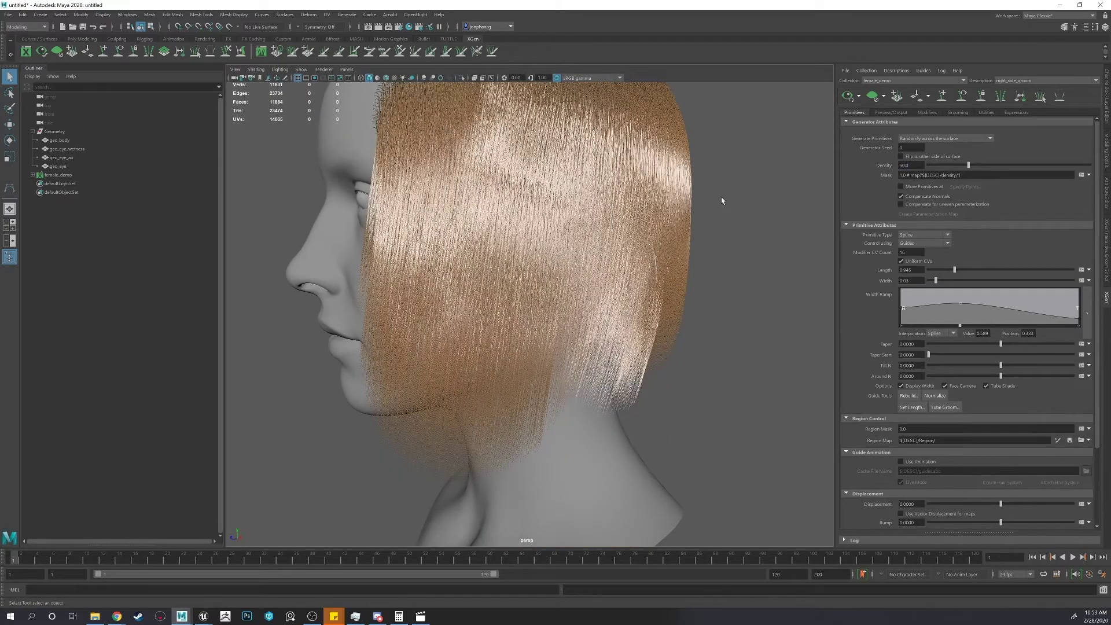
pyautogui.keyDown('alt'); pyautogui.moveTo(722, 200); pyautogui.dragTo(698, 229); pyautogui.keyUp('alt')
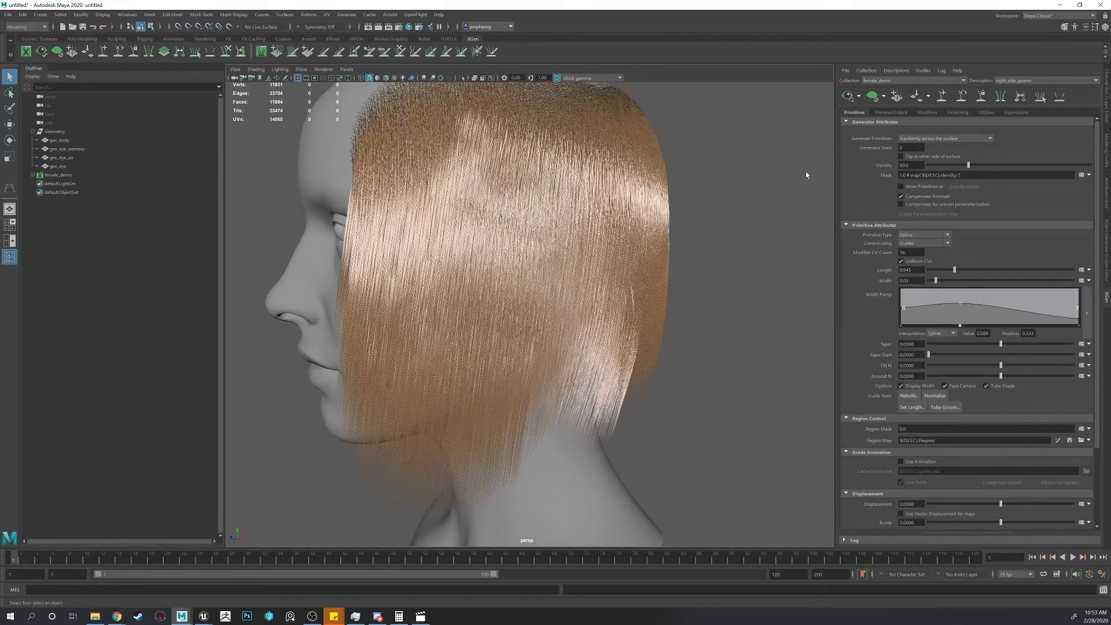
# Add a Clumping modifier to the hair description.
pyautogui.click(928, 113)
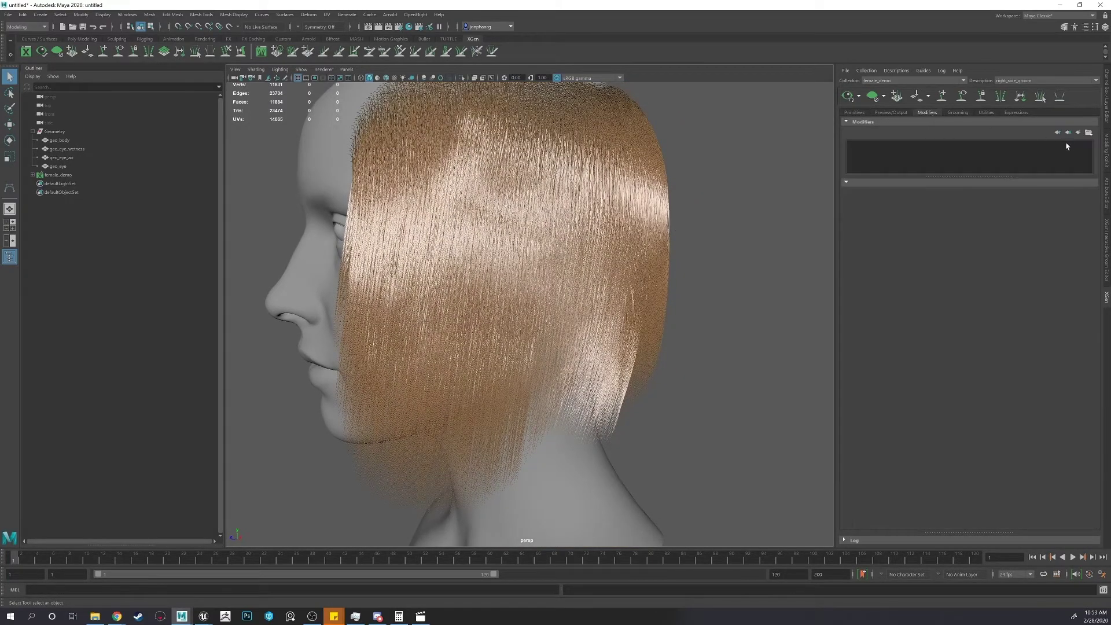
pyautogui.click(1079, 135)
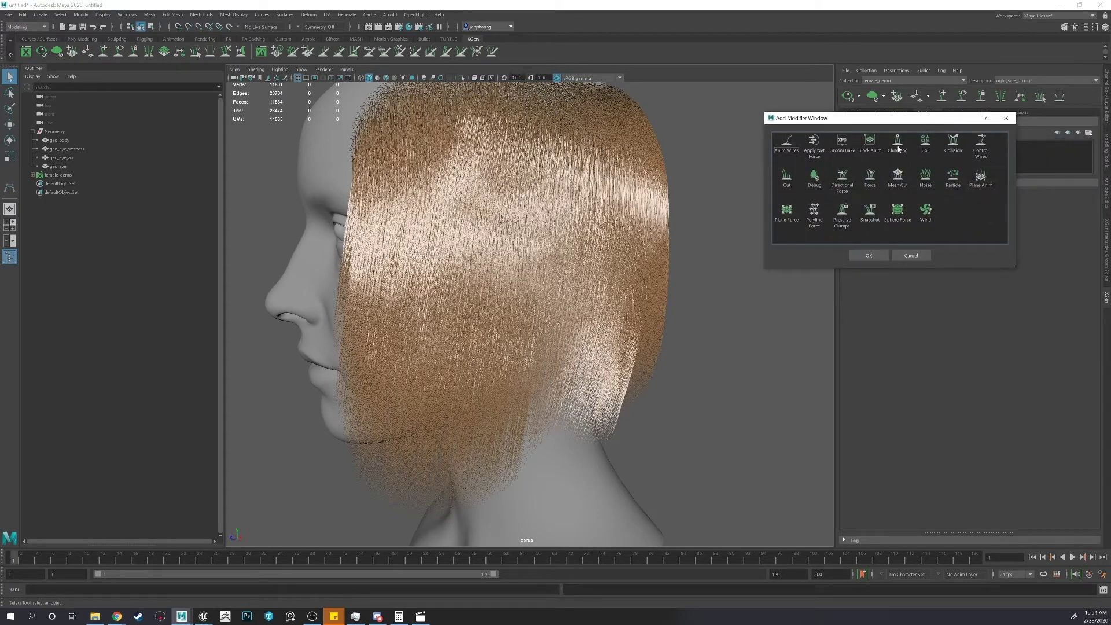
pyautogui.click(898, 145)
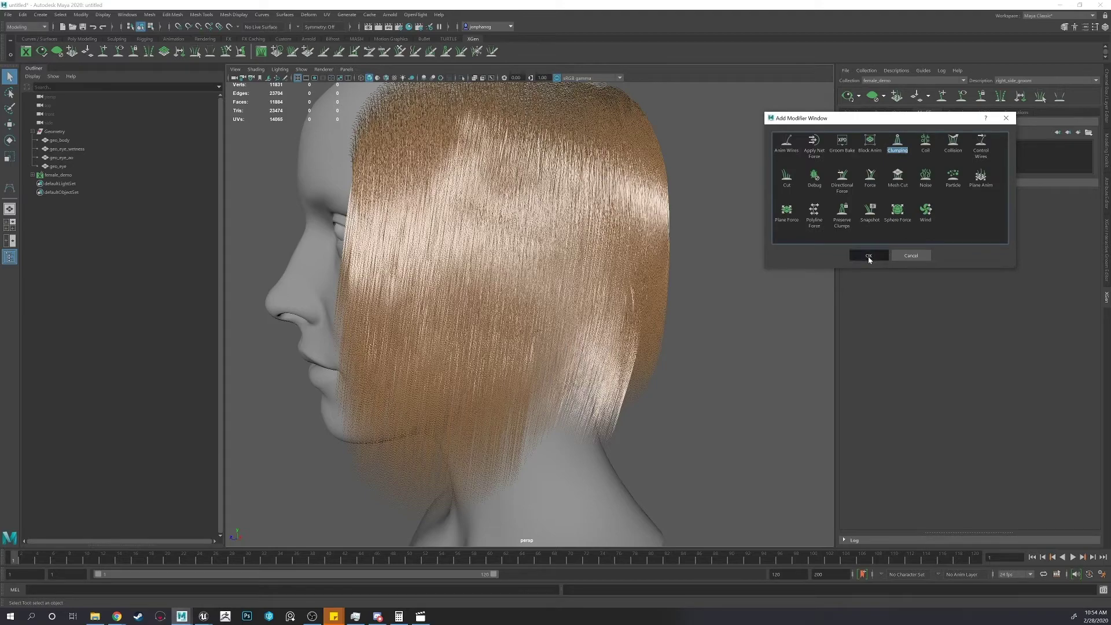
pyautogui.click(869, 255)
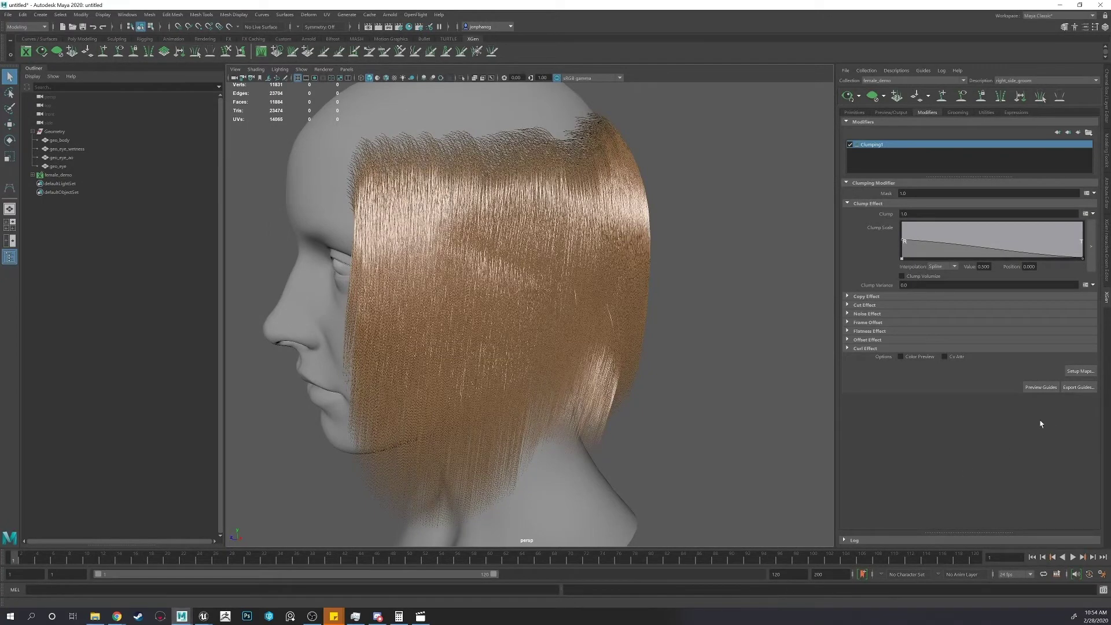
# Open the clumping map setup for the modifier and generate clumping points at a density of 1.0.
pyautogui.click(1075, 371)
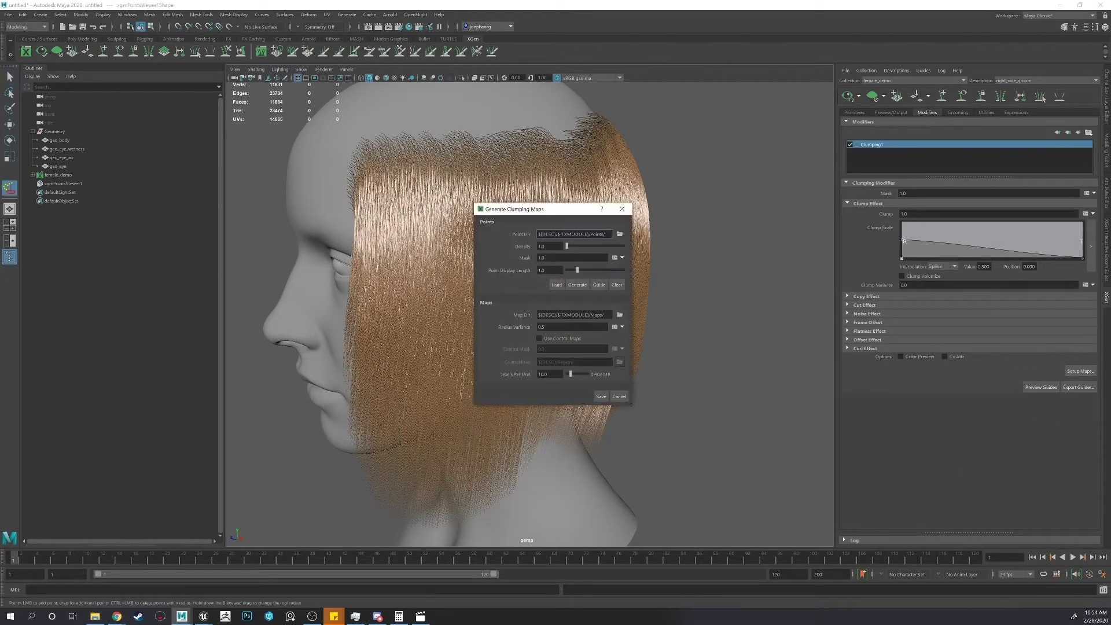
pyautogui.moveTo(549, 211); pyautogui.dragTo(727, 227)
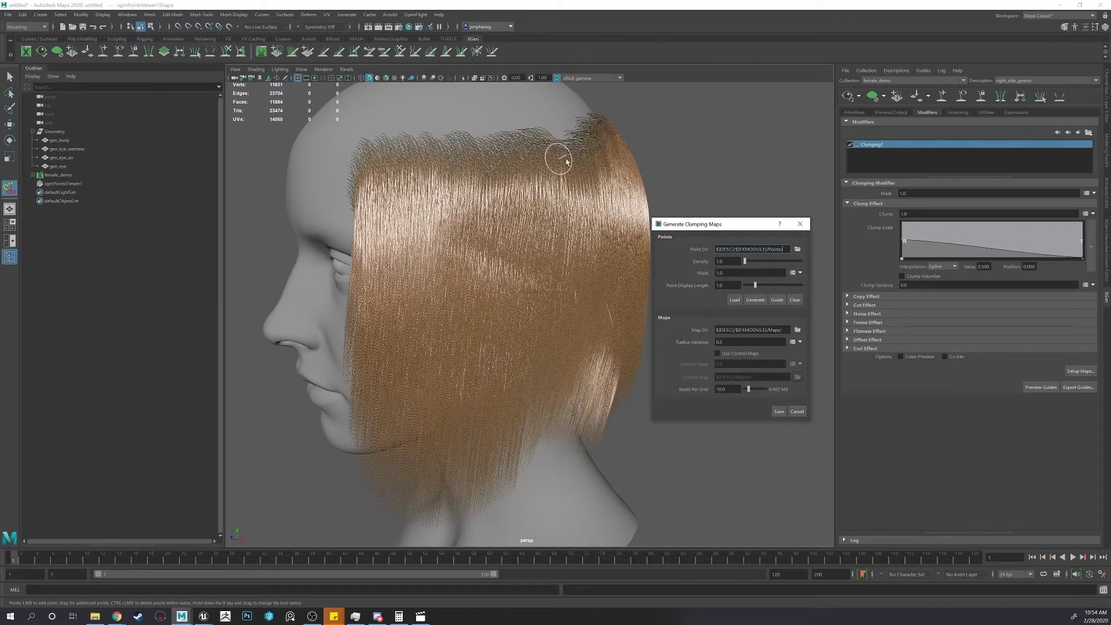
pyautogui.keyDown('alt'); pyautogui.moveTo(590, 164); pyautogui.dragTo(558, 191); pyautogui.keyUp('alt')
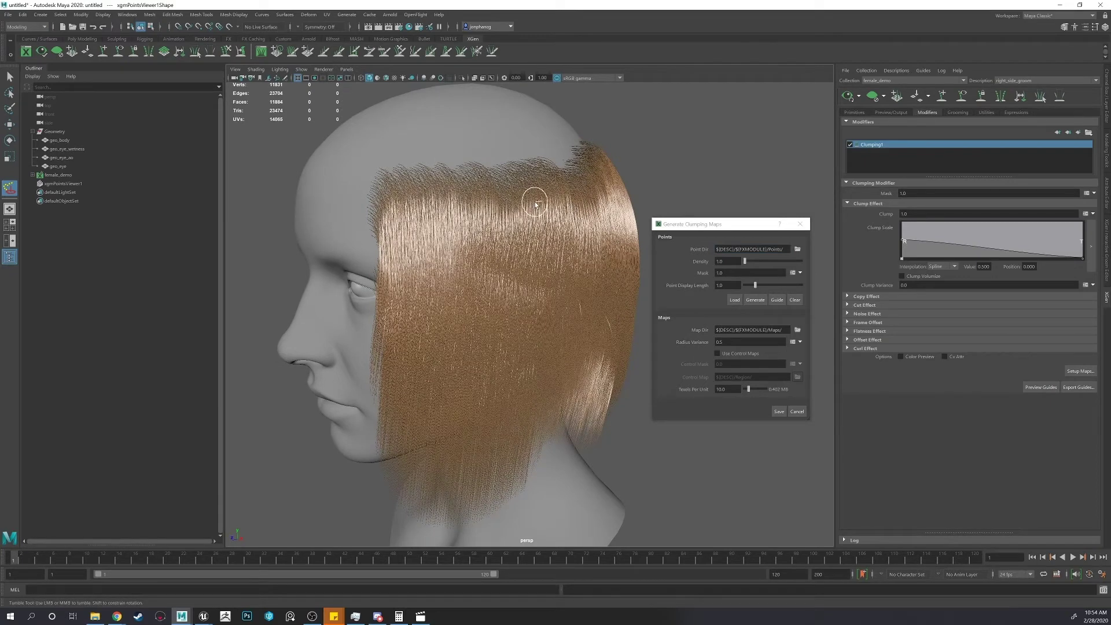
pyautogui.click(753, 301)
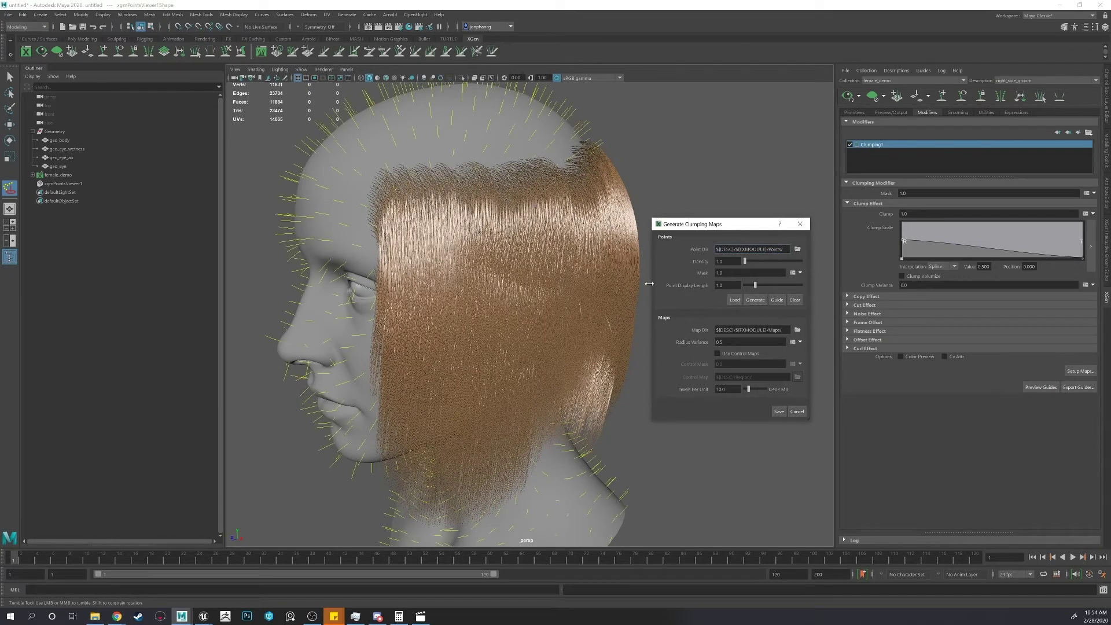
pyautogui.keyDown('alt'); pyautogui.moveTo(621, 266); pyautogui.dragTo(469, 199); pyautogui.keyUp('alt')
# Try regenerating the clumping points at a density of 10 and return the density to 1.
pyautogui.moveTo(726, 262); pyautogui.dragTo(721, 261)
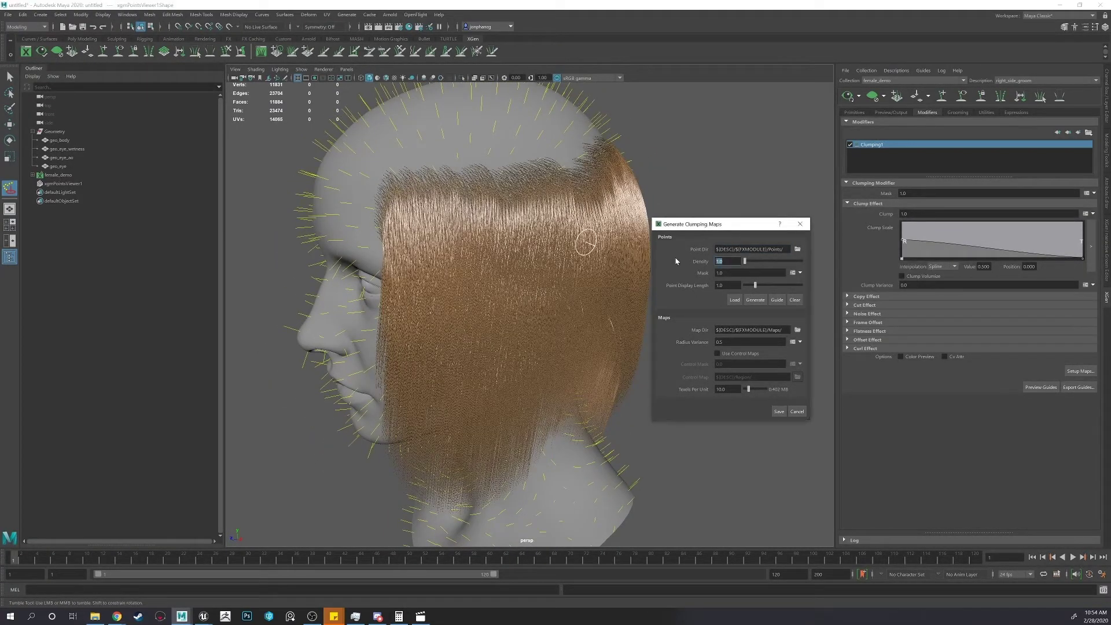
pyautogui.click(759, 302)
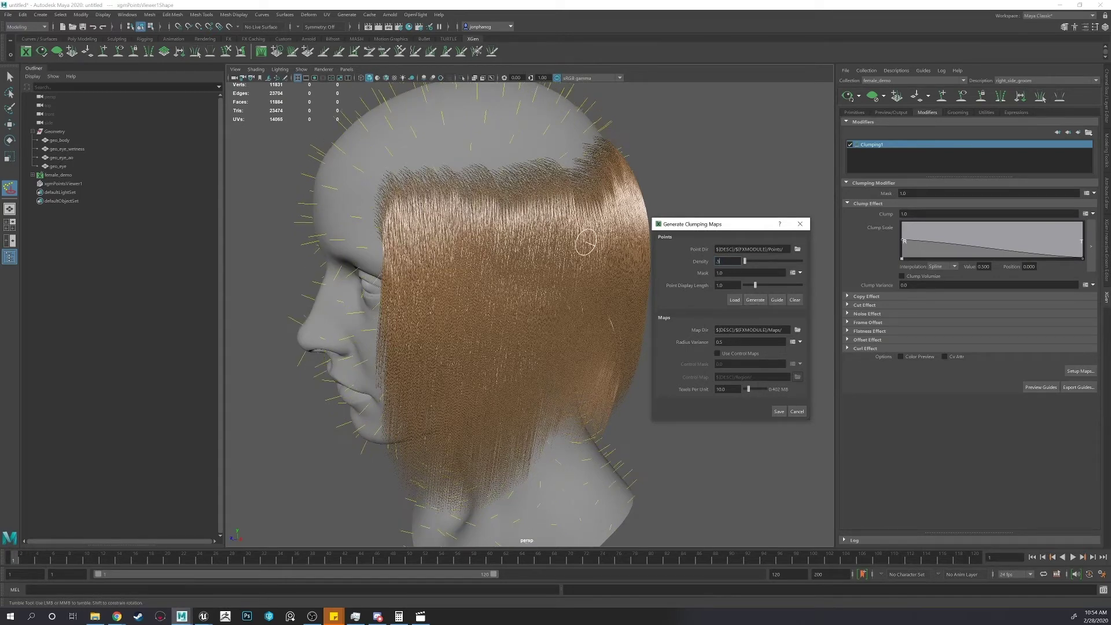
pyautogui.write('10')
pyautogui.click(757, 300)
pyautogui.moveTo(718, 261); pyautogui.dragTo(771, 263)
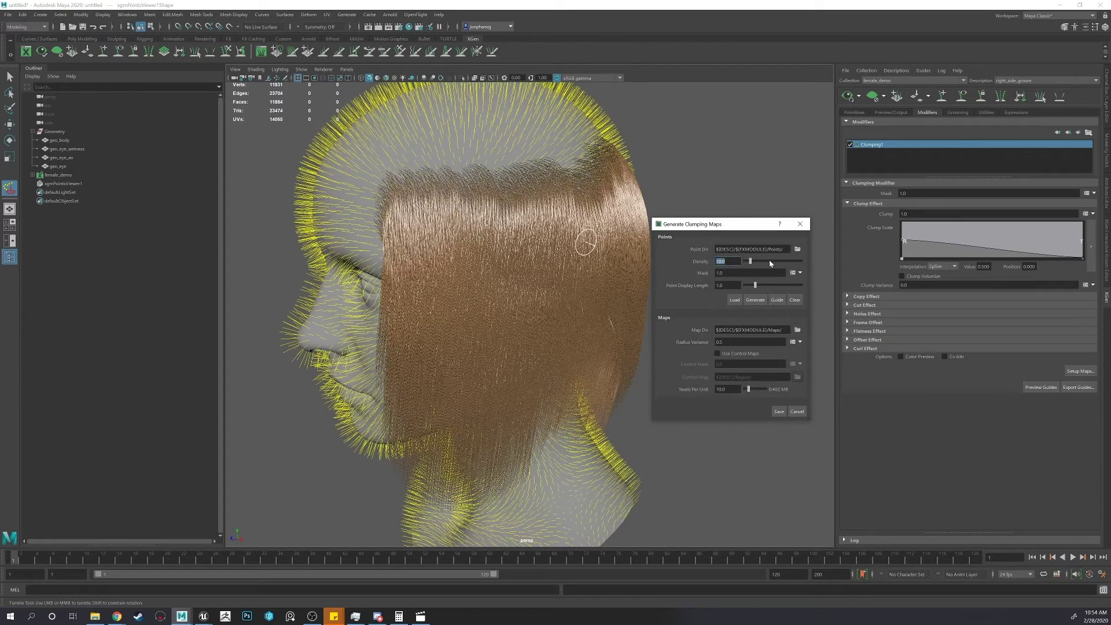
pyautogui.write('1')
pyautogui.press('Return')
pyautogui.click(755, 299)
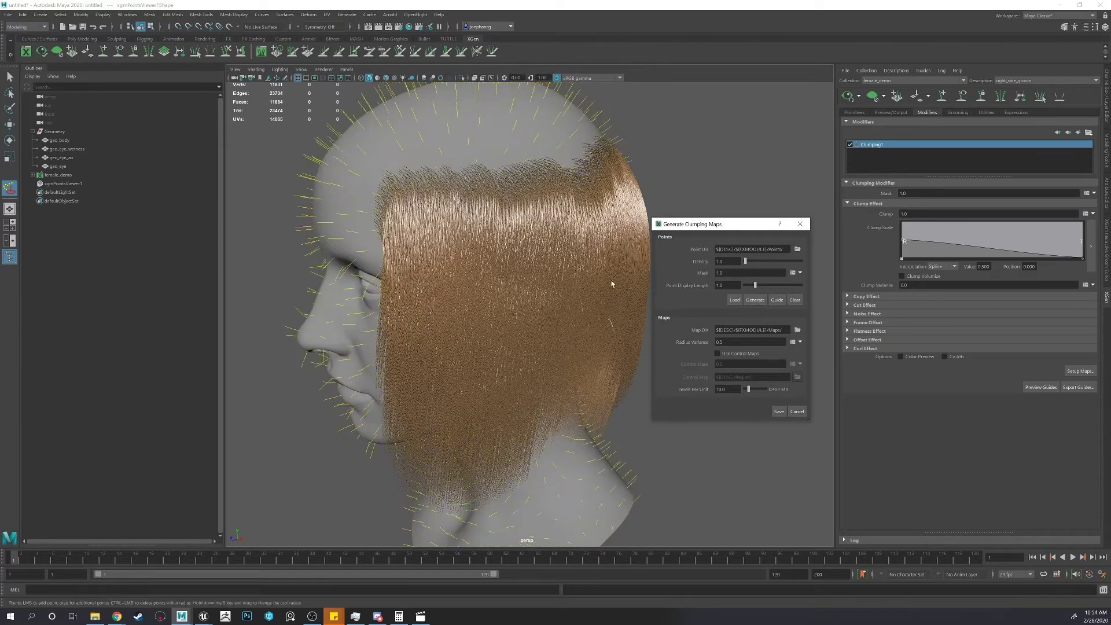
# Regenerate the clumping points at the current density and save the clumping maps.
pyautogui.keyDown('alt'); pyautogui.moveTo(608, 275); pyautogui.dragTo(550, 262); pyautogui.keyUp('alt')
pyautogui.click(755, 299)
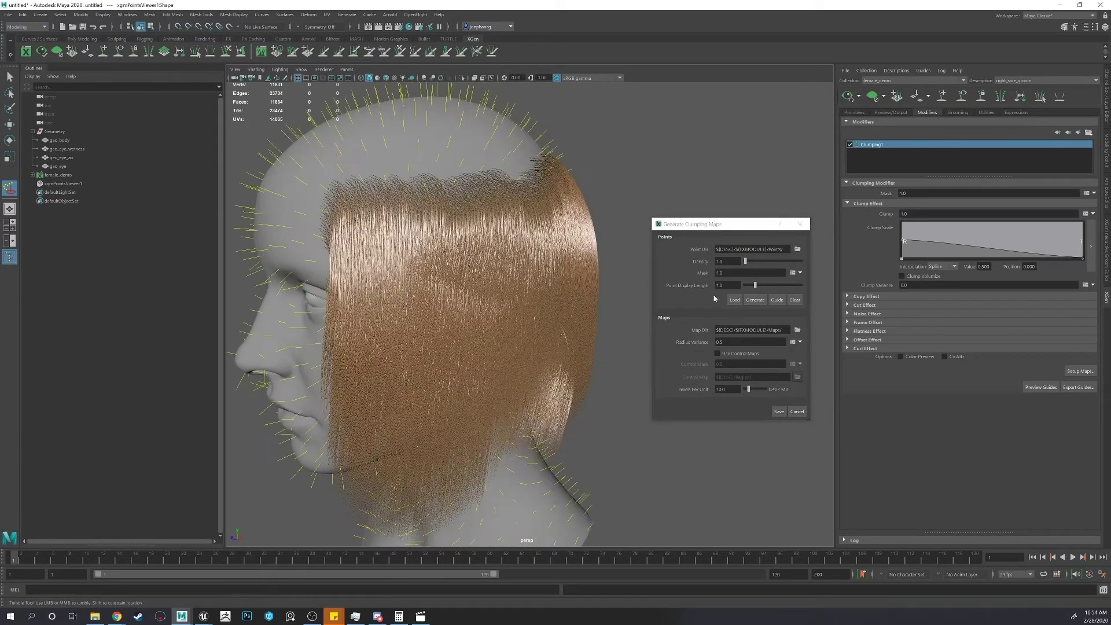
pyautogui.click(779, 411)
pyautogui.keyDown('alt'); pyautogui.moveTo(627, 359); pyautogui.dragTo(651, 355); pyautogui.keyUp('alt')
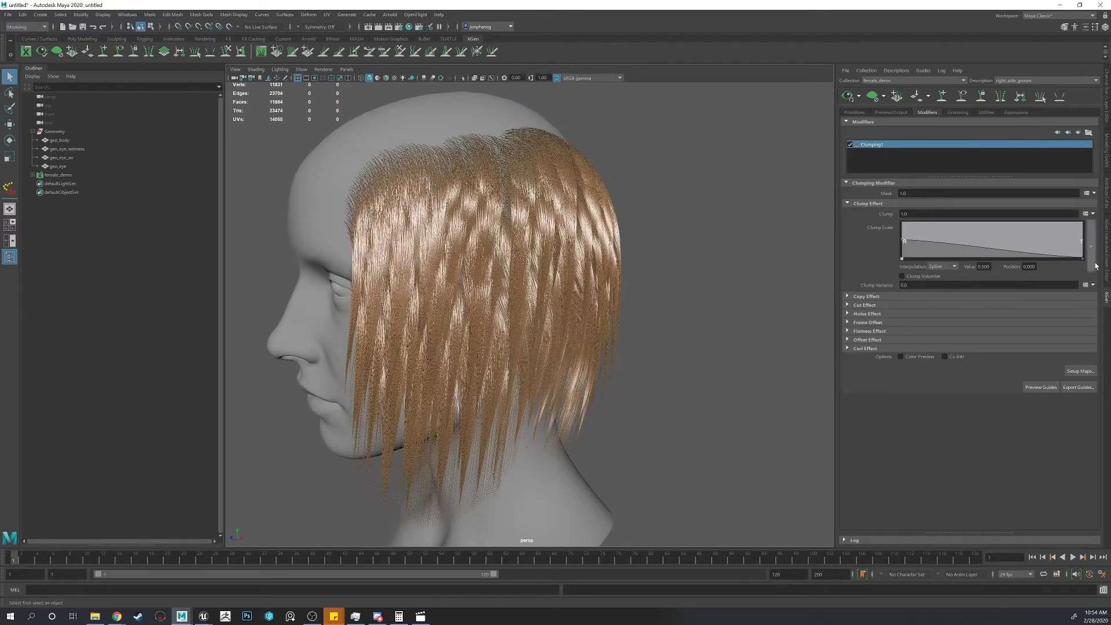
# Raise the tip point of the clump scale ramp to about 0.20 with Linear interpolation.
pyautogui.click(1071, 252)
pyautogui.moveTo(1072, 252); pyautogui.dragTo(1091, 262)
pyautogui.keyDown('alt'); pyautogui.moveTo(466, 461); pyautogui.dragTo(508, 386, button='middle'); pyautogui.keyUp('alt')
pyautogui.keyDown('alt'); pyautogui.moveTo(508, 386); pyautogui.dragTo(626, 402, button='right'); pyautogui.keyUp('alt')
pyautogui.keyDown('alt'); pyautogui.moveTo(626, 402); pyautogui.dragTo(711, 412); pyautogui.keyUp('alt')
pyautogui.keyDown('alt'); pyautogui.moveTo(711, 412); pyautogui.dragTo(743, 356, button='middle'); pyautogui.keyUp('alt')
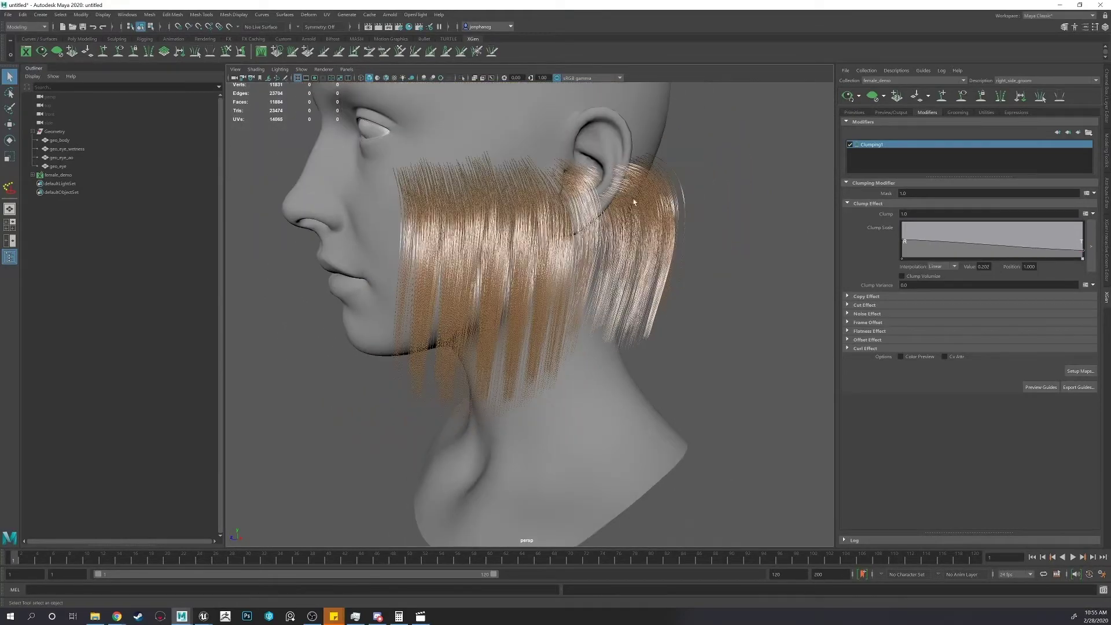
# Give the clump scale ramp's root point Spline interpolation and set its value to about 0.47.
pyautogui.keyDown('alt'); pyautogui.moveTo(634, 202); pyautogui.dragTo(657, 201); pyautogui.keyUp('alt')
pyautogui.keyDown('alt'); pyautogui.moveTo(657, 201); pyautogui.dragTo(634, 206, button='right'); pyautogui.keyUp('alt')
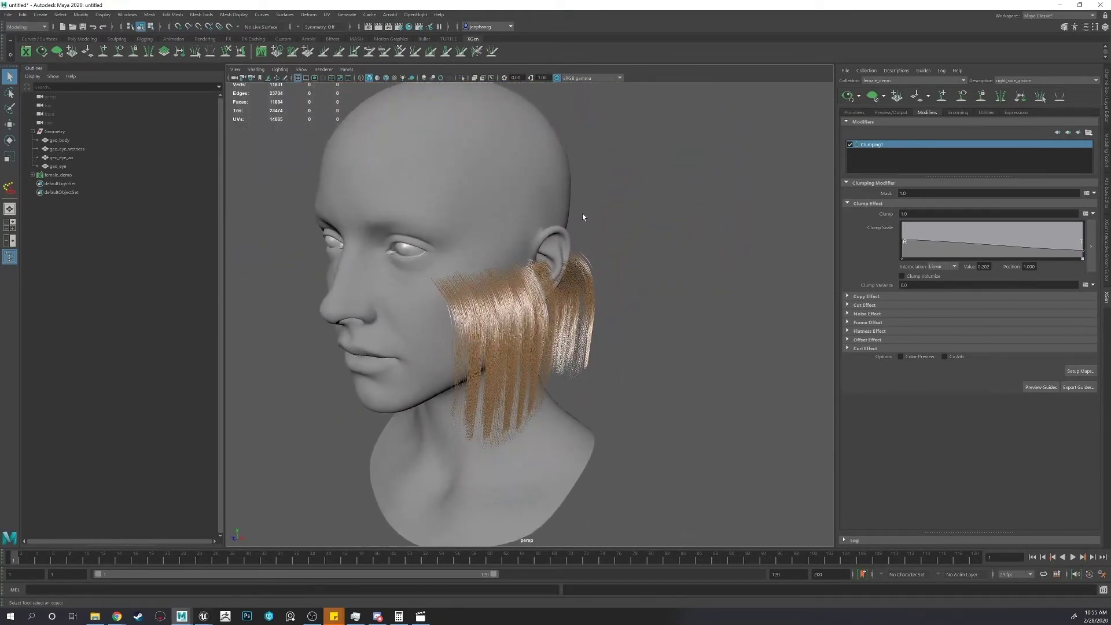
pyautogui.keyDown('alt'); pyautogui.moveTo(583, 217); pyautogui.dragTo(559, 258); pyautogui.keyUp('alt')
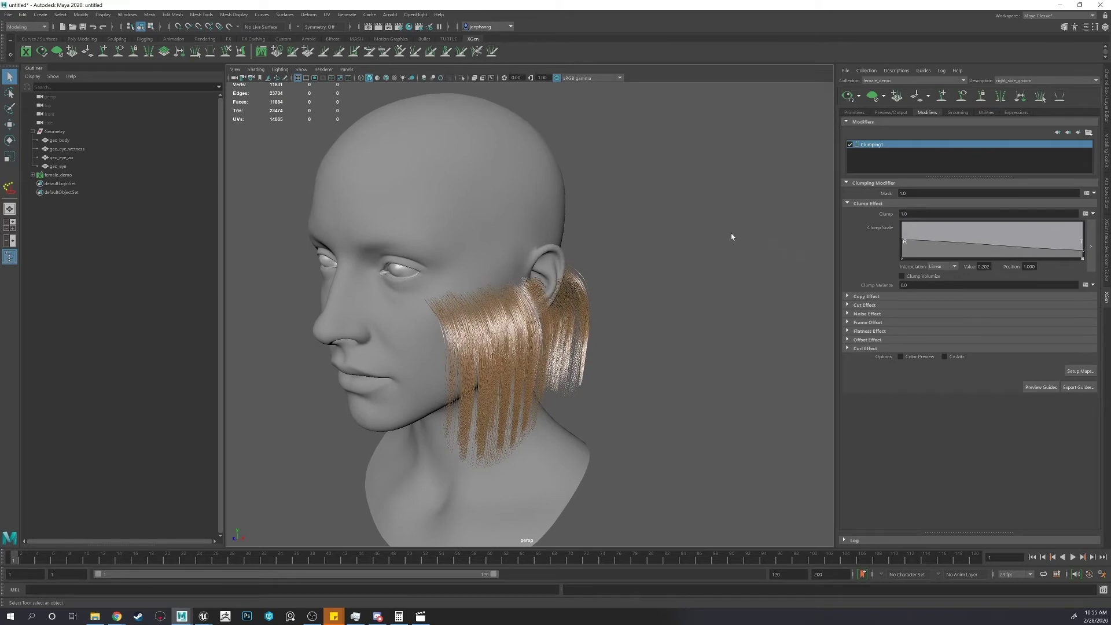
pyautogui.keyDown('alt'); pyautogui.moveTo(732, 237); pyautogui.dragTo(481, 212); pyautogui.keyUp('alt')
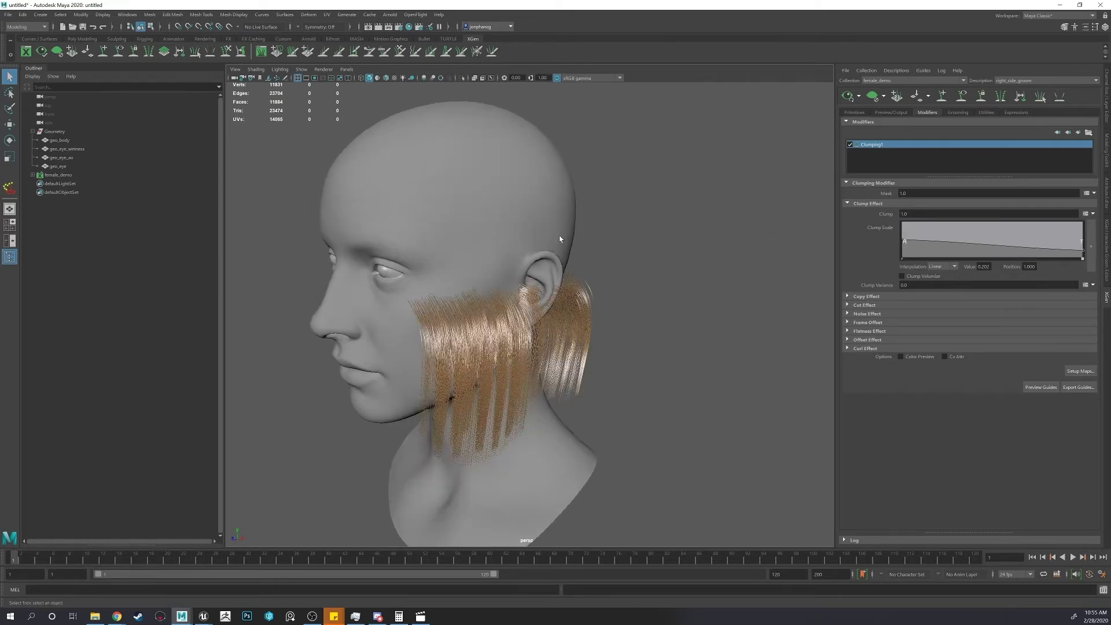
pyautogui.keyDown('alt'); pyautogui.moveTo(585, 243); pyautogui.dragTo(640, 230); pyautogui.keyUp('alt')
pyautogui.moveTo(904, 241)
pyautogui.mouseDown()
pyautogui.moveTo(916, 235)
pyautogui.moveTo(901, 228)
pyautogui.mouseUp()
pyautogui.click(903, 258)
pyautogui.click(936, 267)
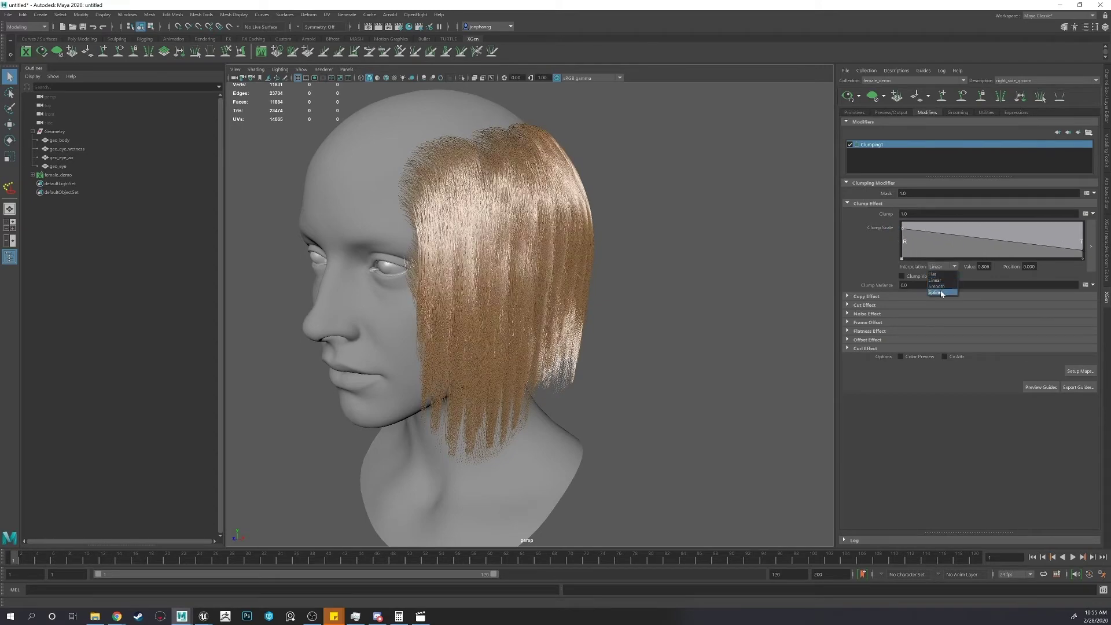
pyautogui.click(940, 293)
pyautogui.moveTo(903, 230); pyautogui.dragTo(889, 243)
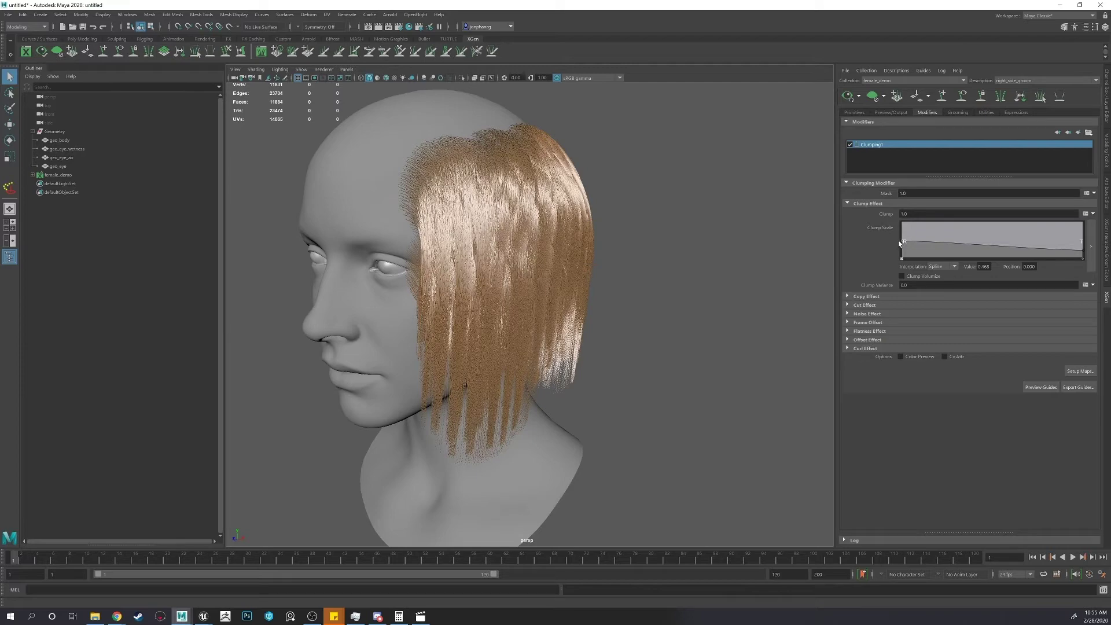
# Lower the clump scale ramp to about 0.43 at the root and 0.15 at the tip.
pyautogui.keyDown('alt'); pyautogui.moveTo(672, 230); pyautogui.dragTo(646, 241); pyautogui.keyUp('alt')
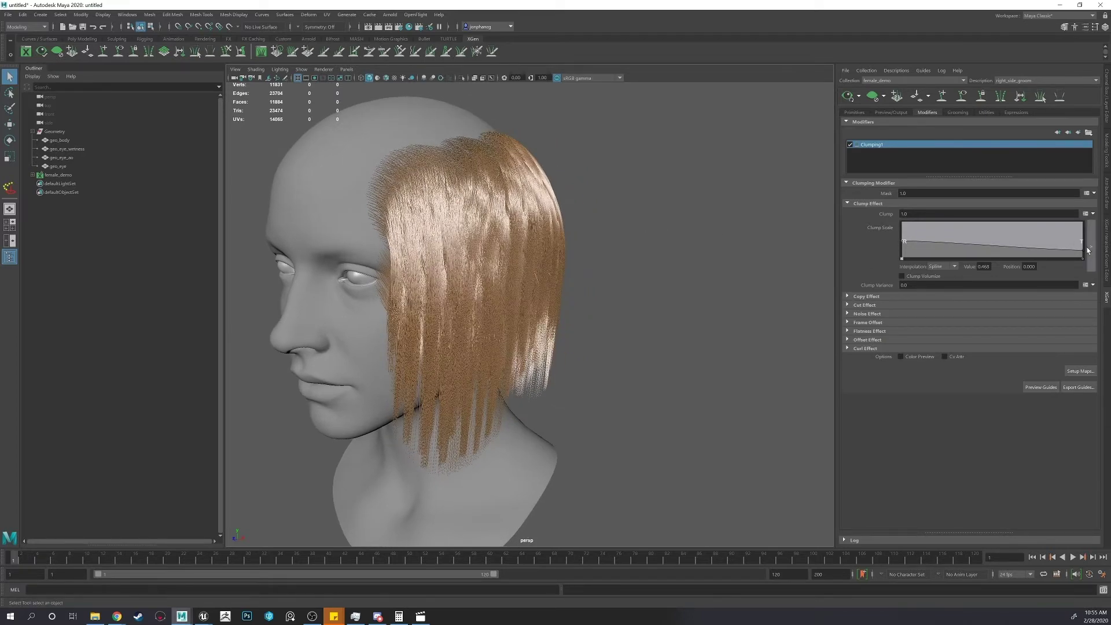
pyautogui.moveTo(904, 243)
pyautogui.mouseDown()
pyautogui.moveTo(902, 233)
pyautogui.moveTo(892, 281)
pyautogui.moveTo(891, 244)
pyautogui.mouseUp()
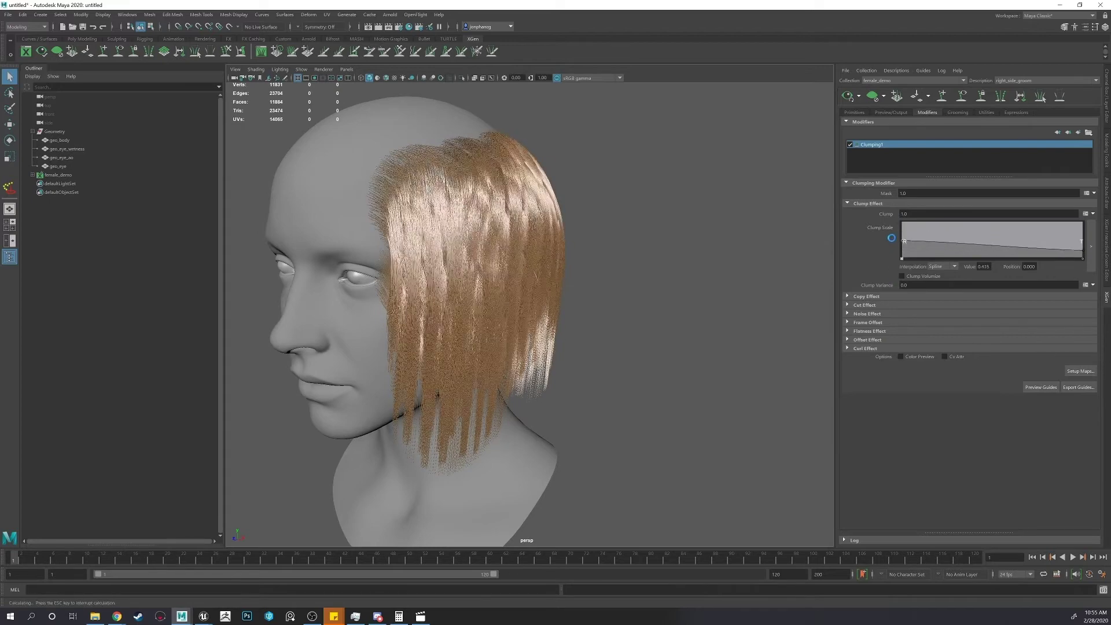
pyautogui.click(1084, 251)
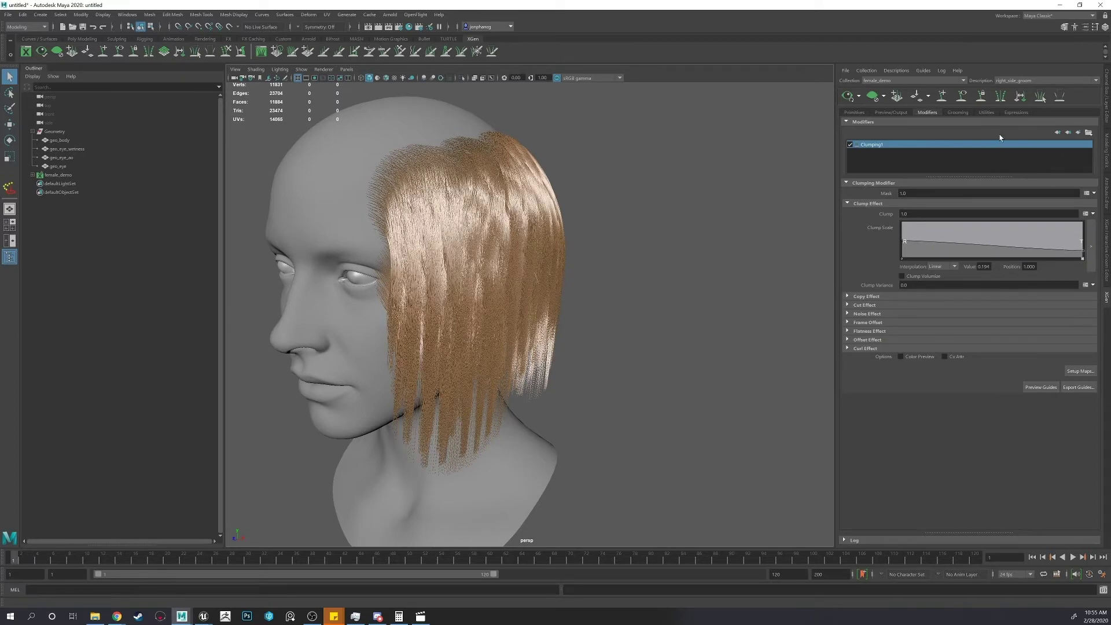
# Add a second Clumping modifier and open its clumping map setup.
pyautogui.click(1077, 135)
pyautogui.click(1033, 157)
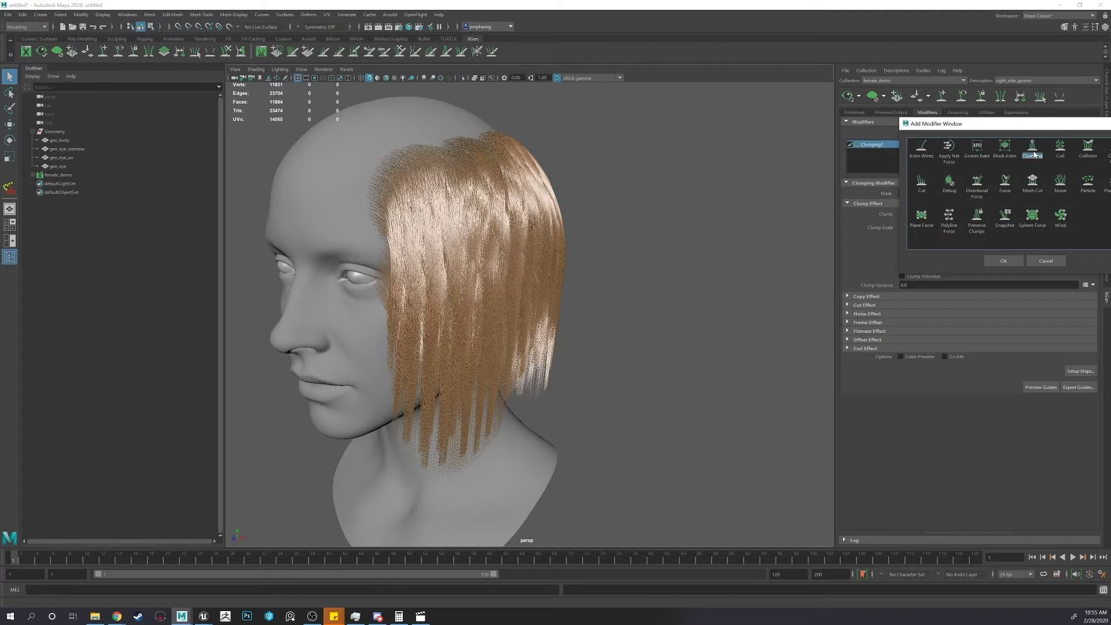
pyautogui.click(1004, 261)
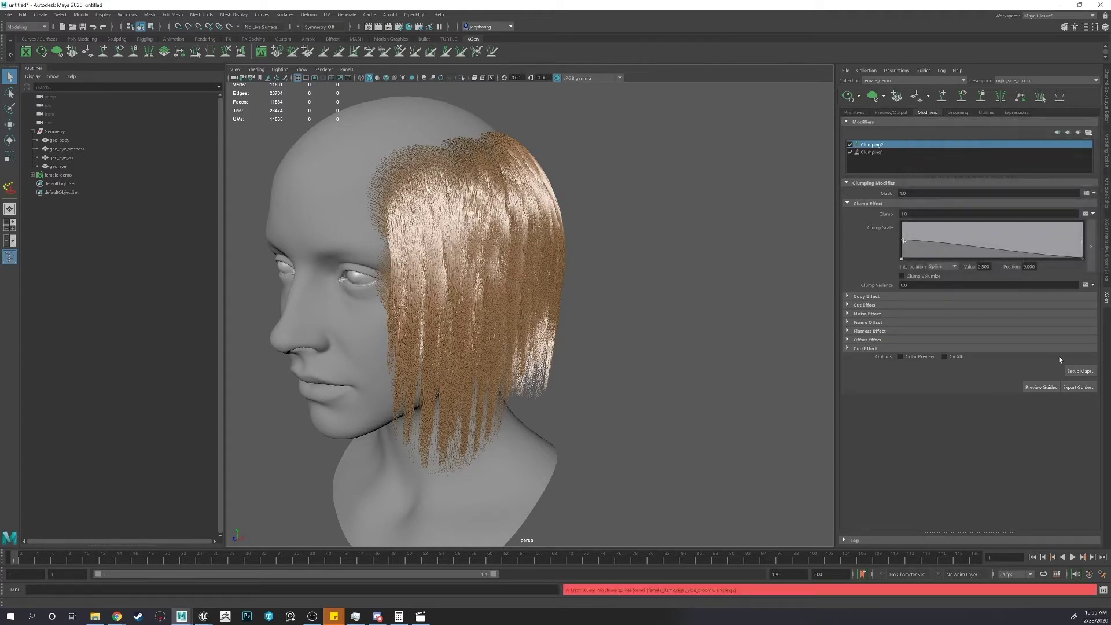
pyautogui.click(1080, 371)
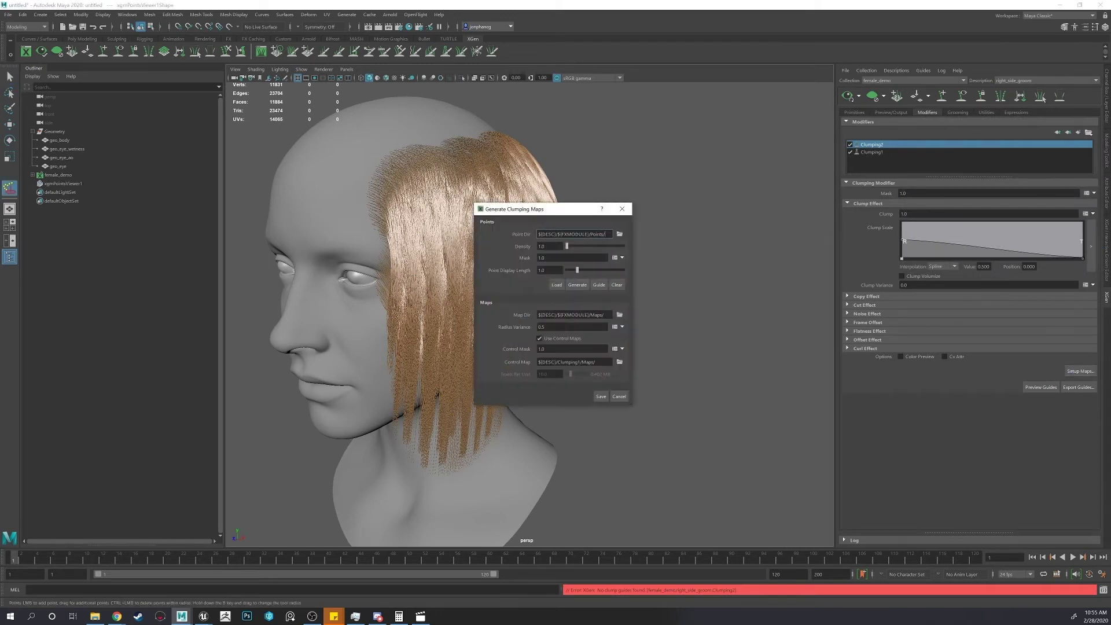
# Try generating the second modifier's clumping points at a sparse density of 0.1.
pyautogui.doubleClick(552, 246)
pyautogui.write('.5')
pyautogui.press('Return')
pyautogui.press('Return')
pyautogui.click(578, 285)
# Generate the second modifier's clumping points at a density of 10 and save the maps.
pyautogui.doubleClick(550, 246)
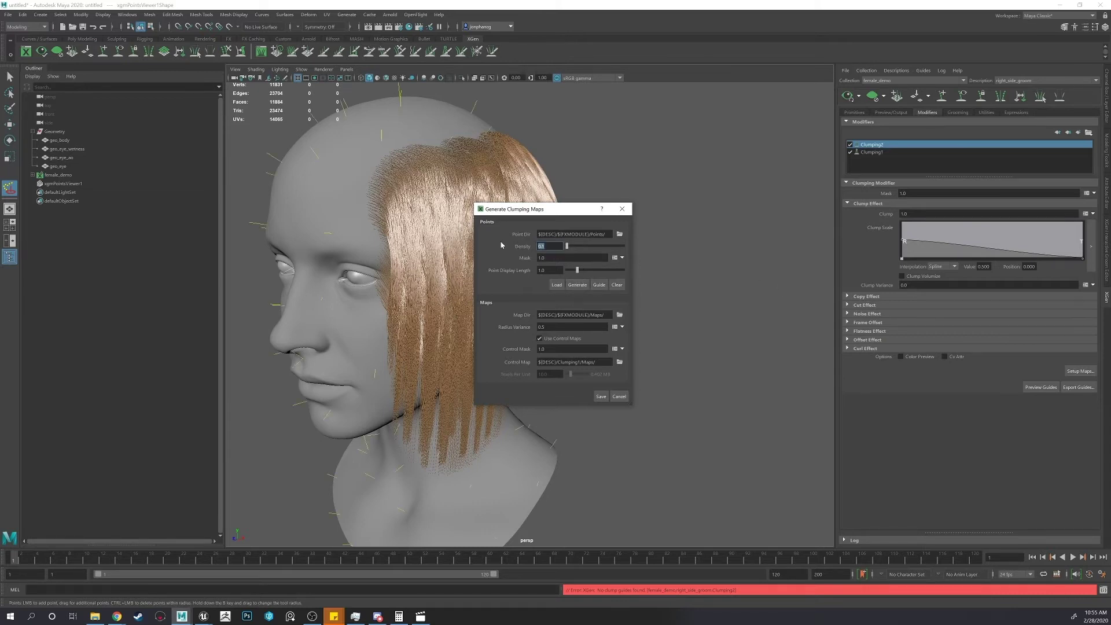
pyautogui.click(577, 284)
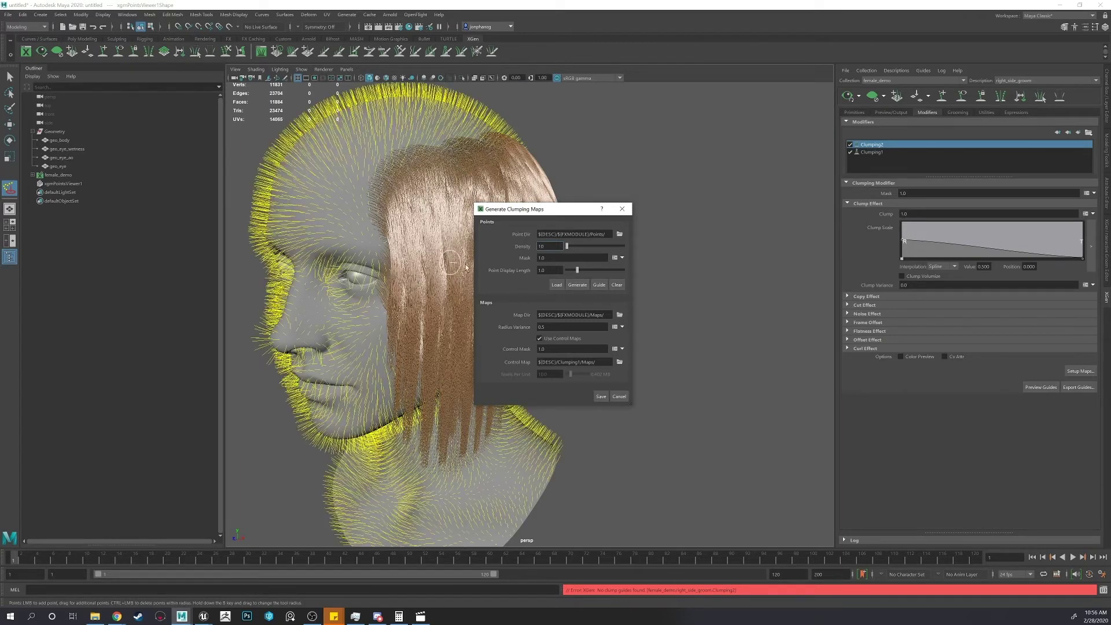
pyautogui.click(601, 397)
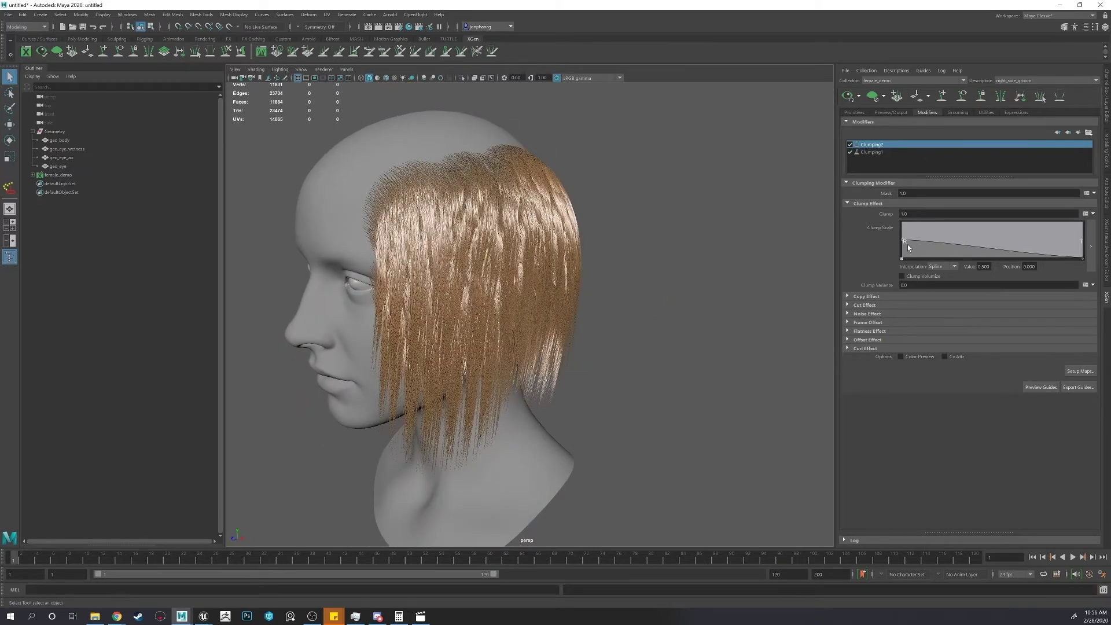
# Raise the second modifier's clump scale ramp to about 0.18 at the tip and 0.61 at the root.
pyautogui.click(1063, 248)
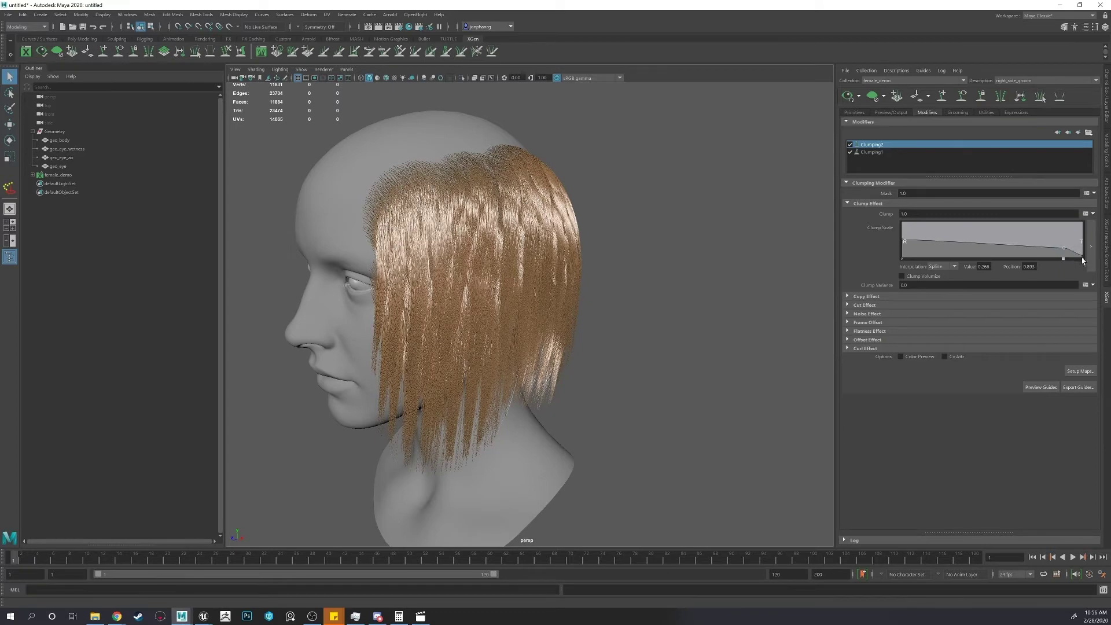
pyautogui.moveTo(1065, 249)
pyautogui.mouseDown()
pyautogui.moveTo(1090, 274)
pyautogui.moveTo(1082, 241)
pyautogui.moveTo(1084, 253)
pyautogui.mouseUp()
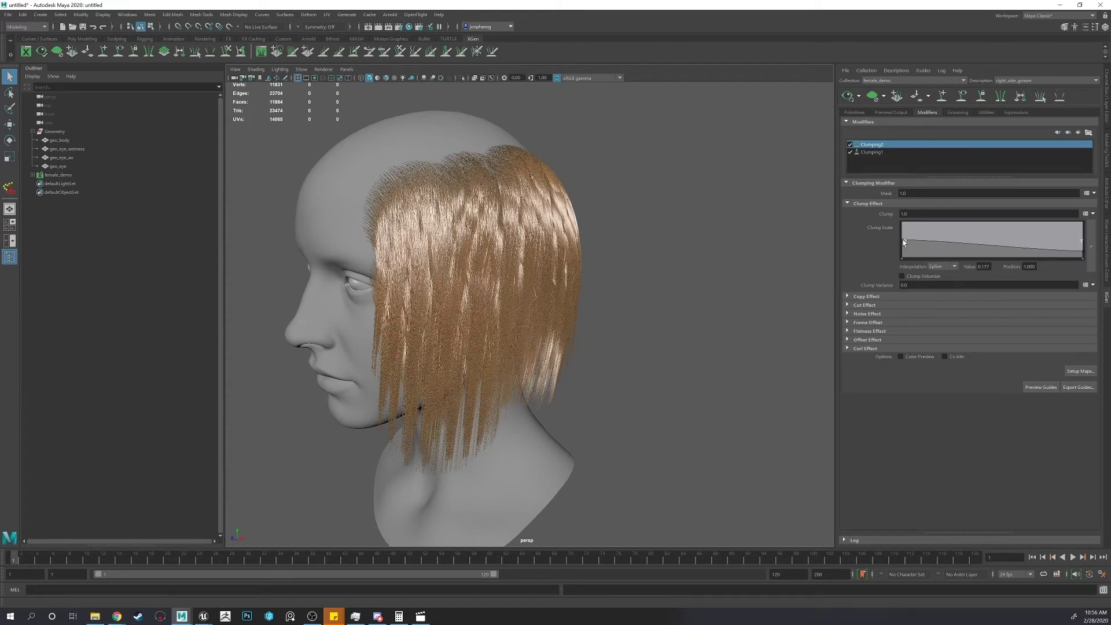
pyautogui.moveTo(902, 242); pyautogui.dragTo(892, 235)
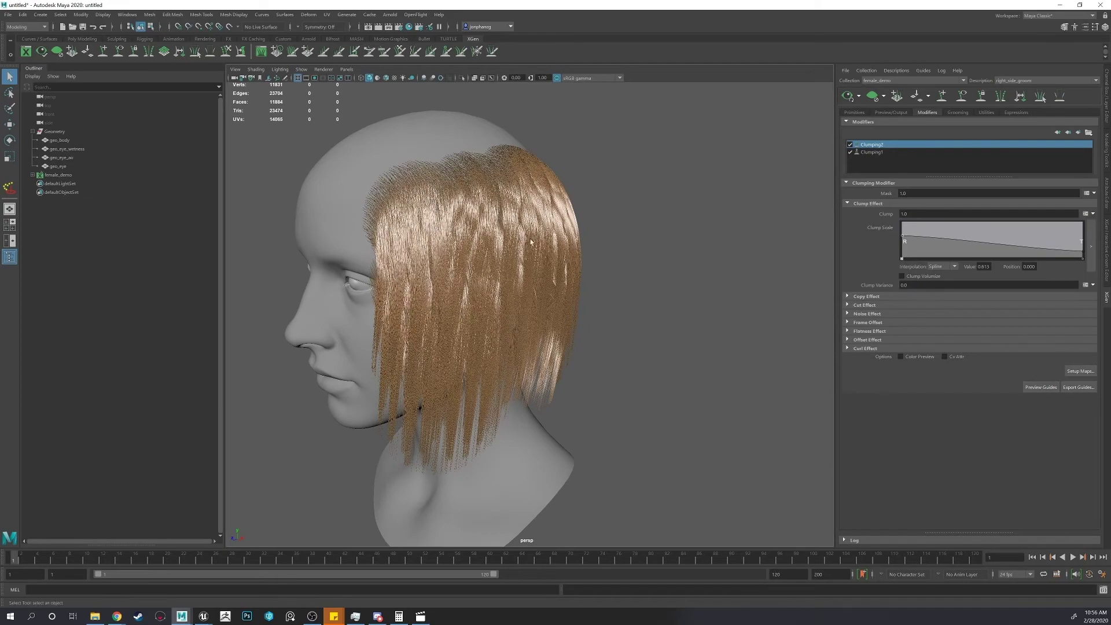
pyautogui.keyDown('alt'); pyautogui.moveTo(630, 239); pyautogui.dragTo(598, 229); pyautogui.keyUp('alt')
pyautogui.keyDown('alt'); pyautogui.moveTo(666, 274); pyautogui.dragTo(663, 257, button='middle'); pyautogui.keyUp('alt')
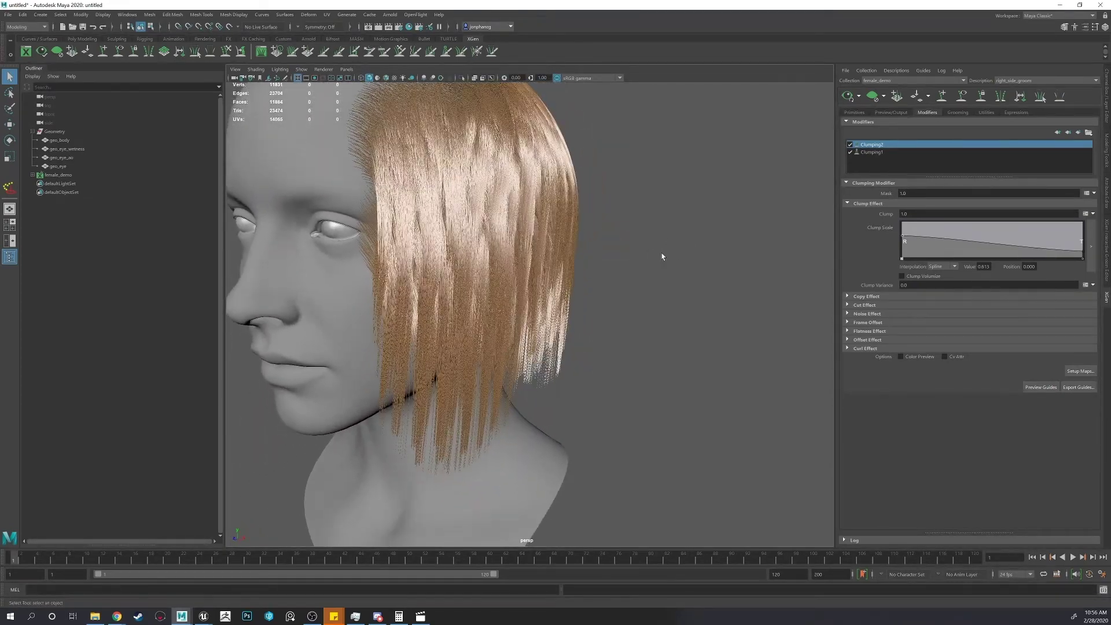
# Try a Clump value of 10 on the second Clumping modifier.
pyautogui.doubleClick(905, 214)
pyautogui.write('10')
pyautogui.press('Return')
pyautogui.keyDown('alt'); pyautogui.moveTo(673, 226); pyautogui.dragTo(657, 227); pyautogui.keyUp('alt')
# Try a Clump value of 0.1 on the second Clumping modifier and settle on 0.5.
pyautogui.doubleClick(906, 214)
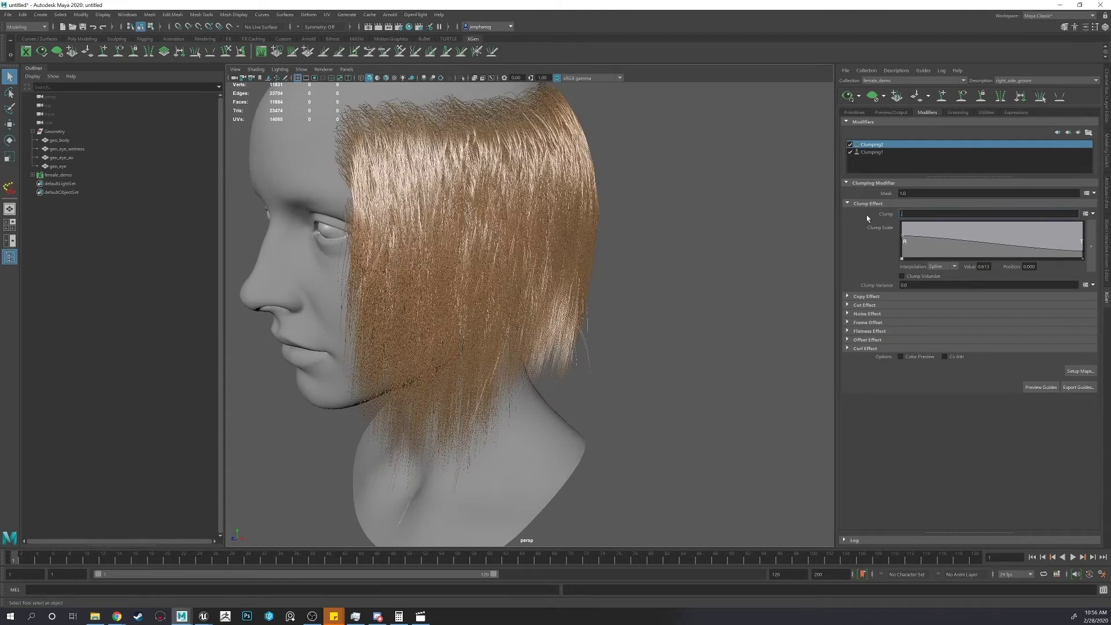
pyautogui.write('.1')
pyautogui.press('Return')
pyautogui.doubleClick(905, 213)
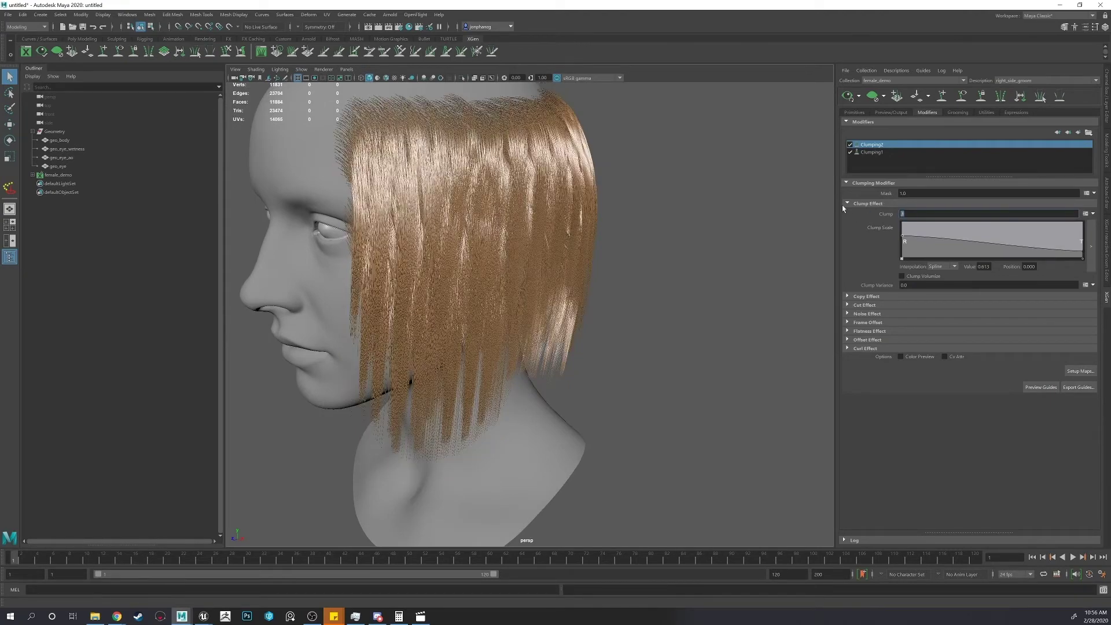
pyautogui.write('.5')
pyautogui.press('Return')
pyautogui.keyDown('alt'); pyautogui.moveTo(693, 213); pyautogui.dragTo(692, 229, button='middle'); pyautogui.keyUp('alt')
pyautogui.keyDown('alt'); pyautogui.moveTo(692, 229); pyautogui.dragTo(717, 239); pyautogui.keyUp('alt')
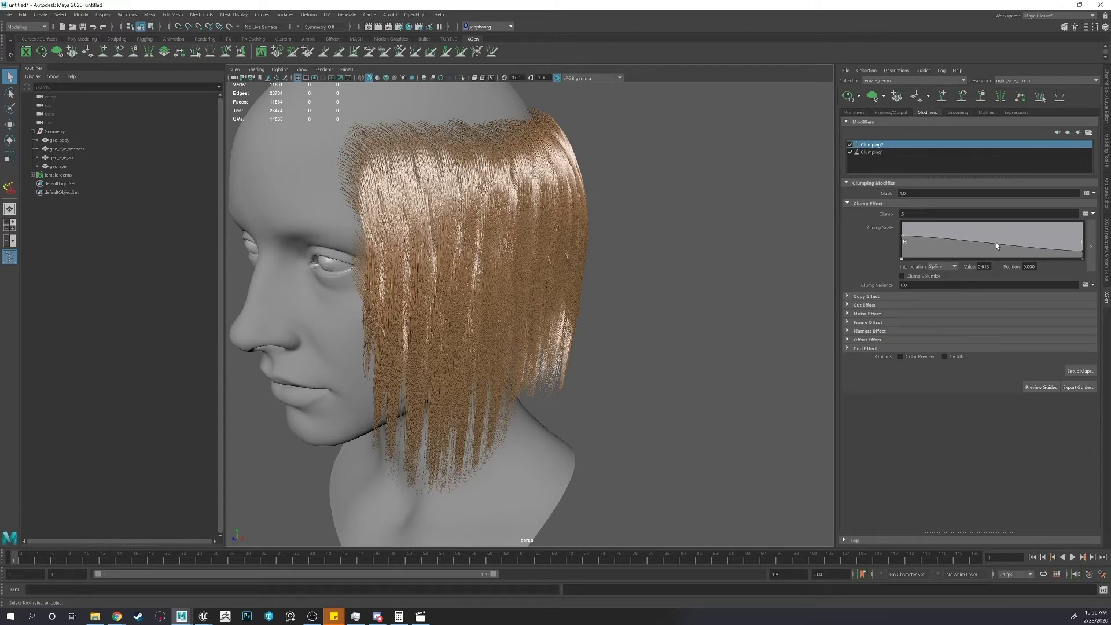
# Try dipping the middle of the second modifier's clump scale ramp to about 0.1, and undo it.
pyautogui.moveTo(997, 246)
pyautogui.mouseDown()
pyautogui.moveTo(1000, 207)
pyautogui.moveTo(991, 251)
pyautogui.mouseUp()
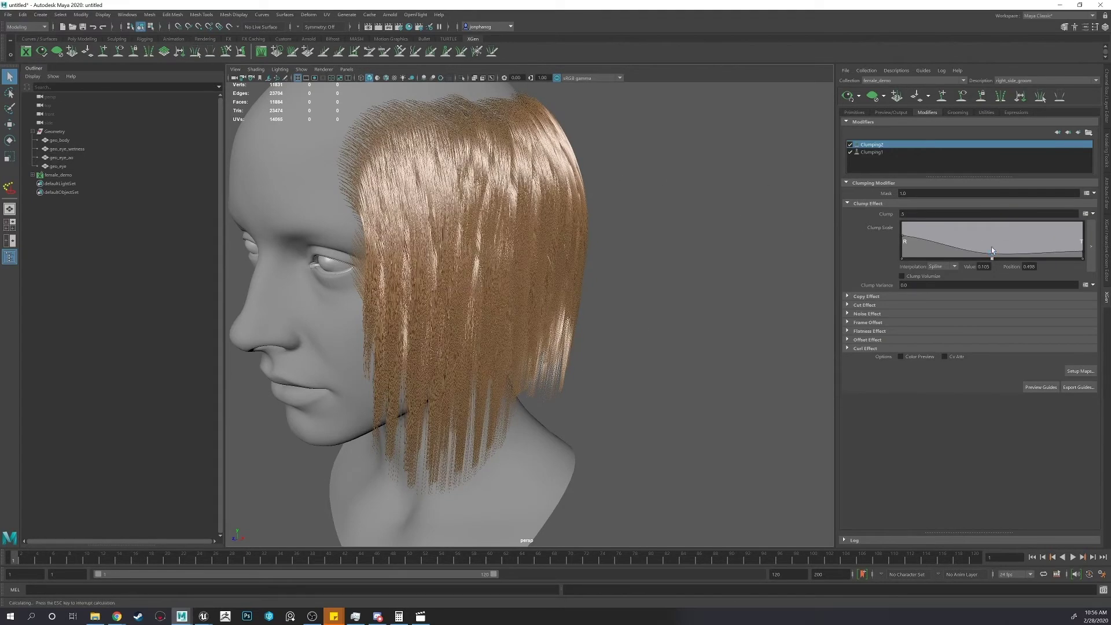
pyautogui.hotkey('ctrl', 'z')
pyautogui.hotkey('ctrl', 'z')
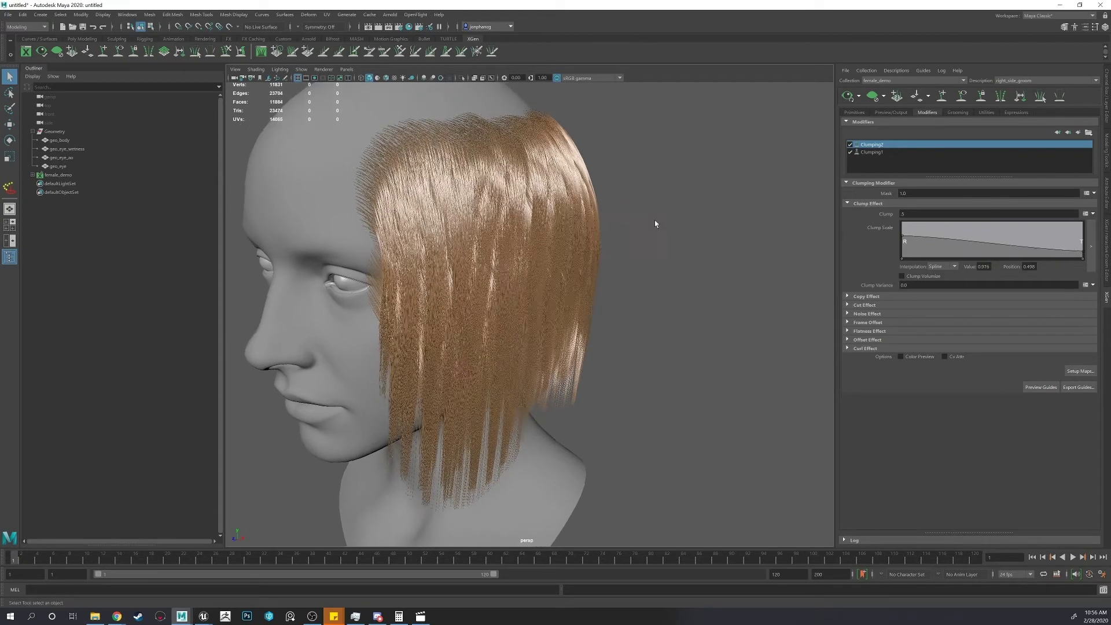
pyautogui.scroll(-1, 655, 219)
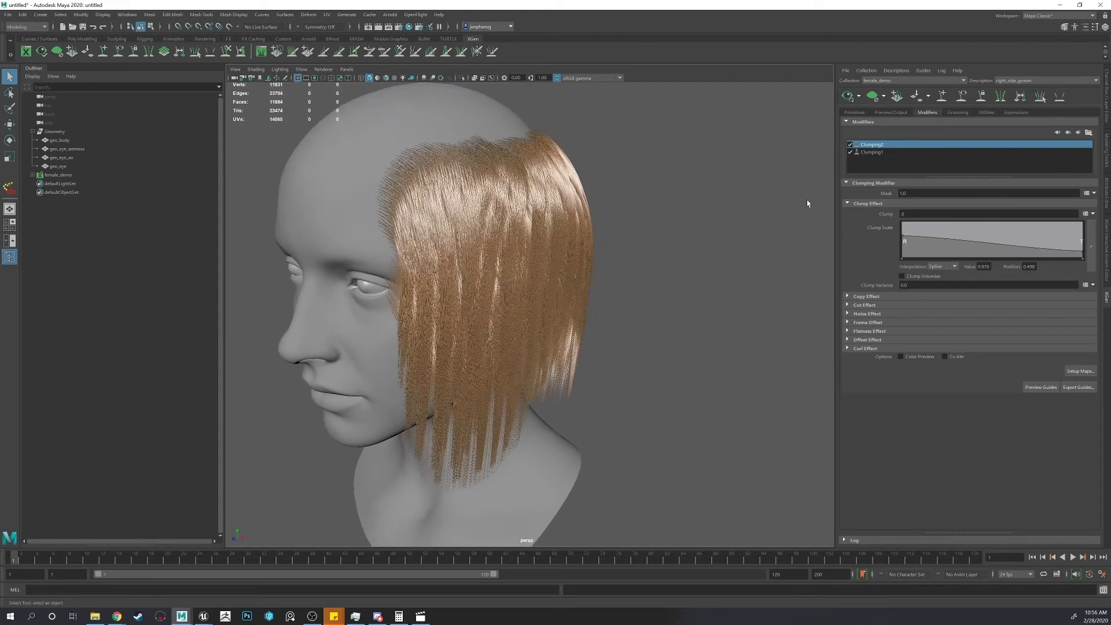
# Add a Noise modifier above the two Clumping modifiers and inspect its effect on the hair up close.
pyautogui.click(1079, 133)
pyautogui.moveTo(1064, 128); pyautogui.dragTo(889, 120)
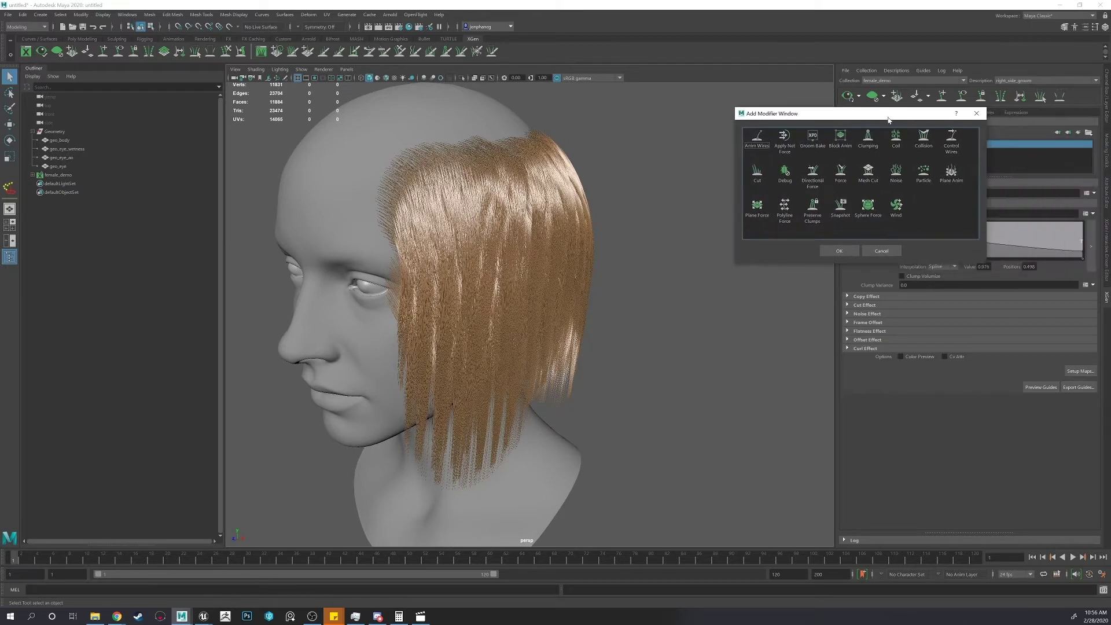
pyautogui.click(896, 177)
pyautogui.click(847, 251)
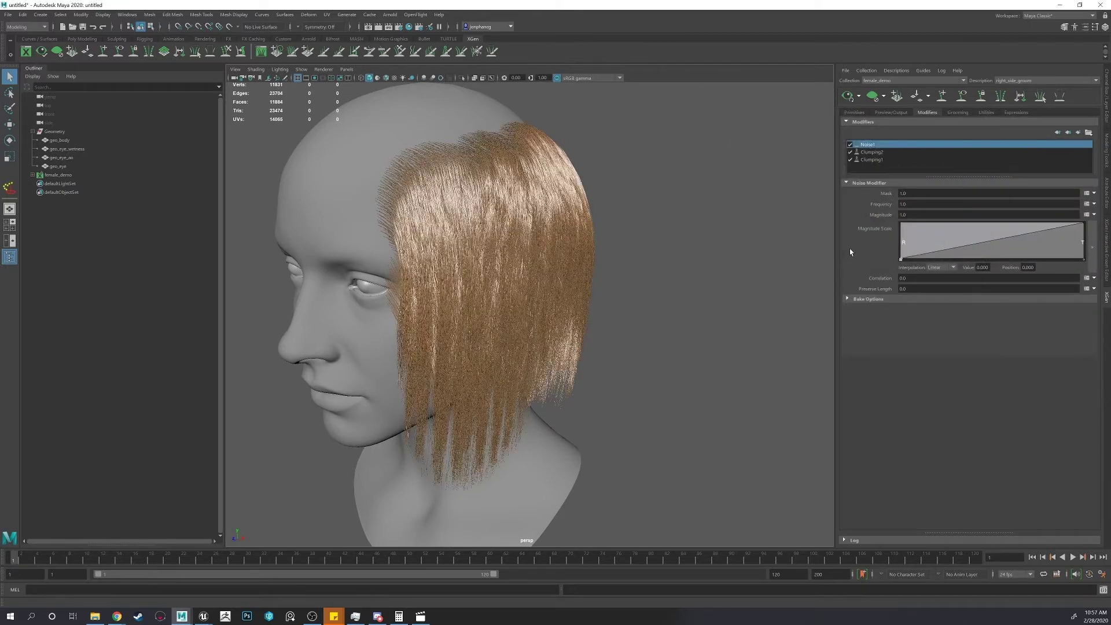
pyautogui.keyDown('alt'); pyautogui.moveTo(696, 230); pyautogui.dragTo(637, 224); pyautogui.keyUp('alt')
pyautogui.keyDown('alt'); pyautogui.moveTo(637, 225); pyautogui.dragTo(704, 228, button='right'); pyautogui.keyUp('alt')
pyautogui.keyDown('alt'); pyautogui.moveTo(634, 237); pyautogui.dragTo(664, 252); pyautogui.keyUp('alt')
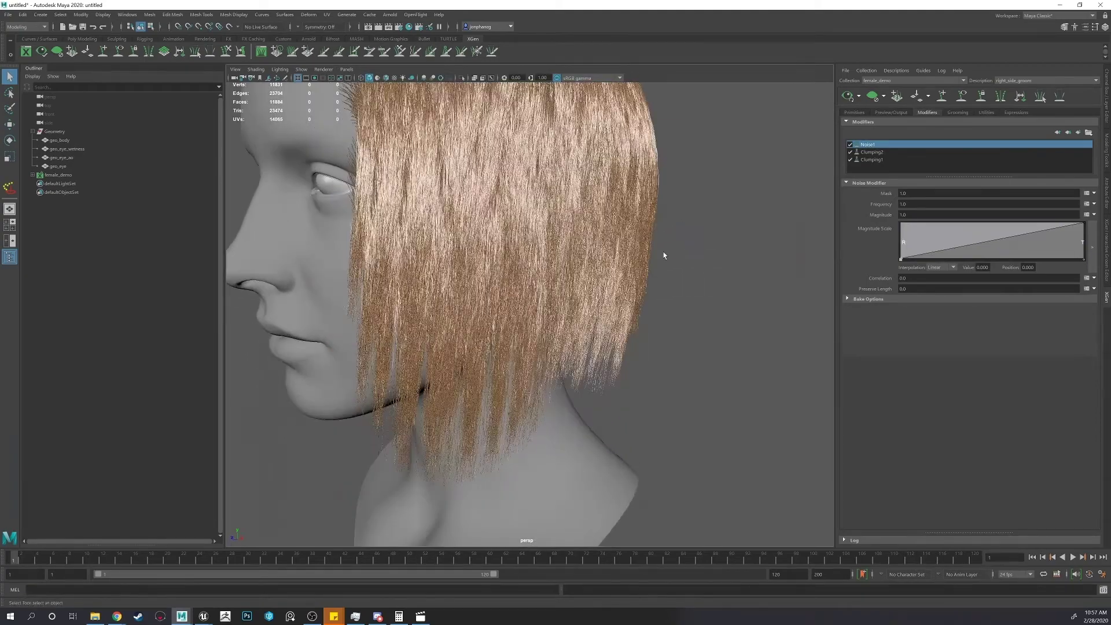
pyautogui.keyDown('alt'); pyautogui.moveTo(582, 277); pyautogui.dragTo(628, 284); pyautogui.keyUp('alt')
pyautogui.keyDown('alt'); pyautogui.moveTo(602, 282); pyautogui.dragTo(635, 291, button='right'); pyautogui.keyUp('alt')
pyautogui.keyDown('alt'); pyautogui.moveTo(656, 346); pyautogui.dragTo(564, 347, button='right'); pyautogui.keyUp('alt')
pyautogui.keyDown('alt'); pyautogui.moveTo(607, 341); pyautogui.dragTo(578, 339); pyautogui.keyUp('alt')
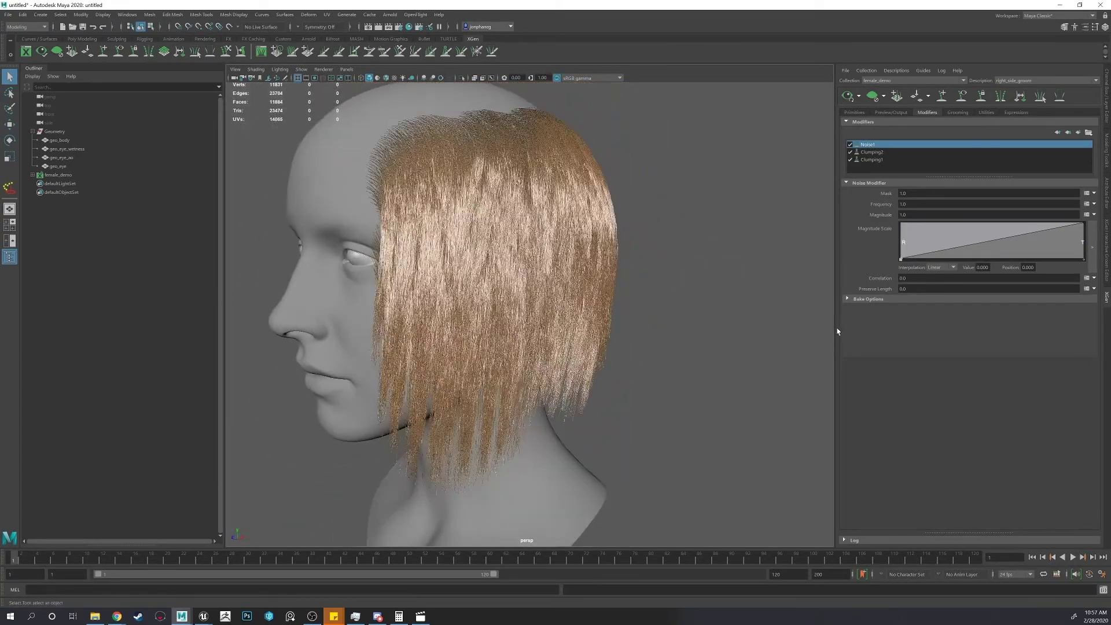
# Switch the Noise magnitude scale ramp to Spline interpolation and level it at about 0.5 from root to tip.
pyautogui.click(949, 268)
pyautogui.click(938, 290)
pyautogui.click(1084, 224)
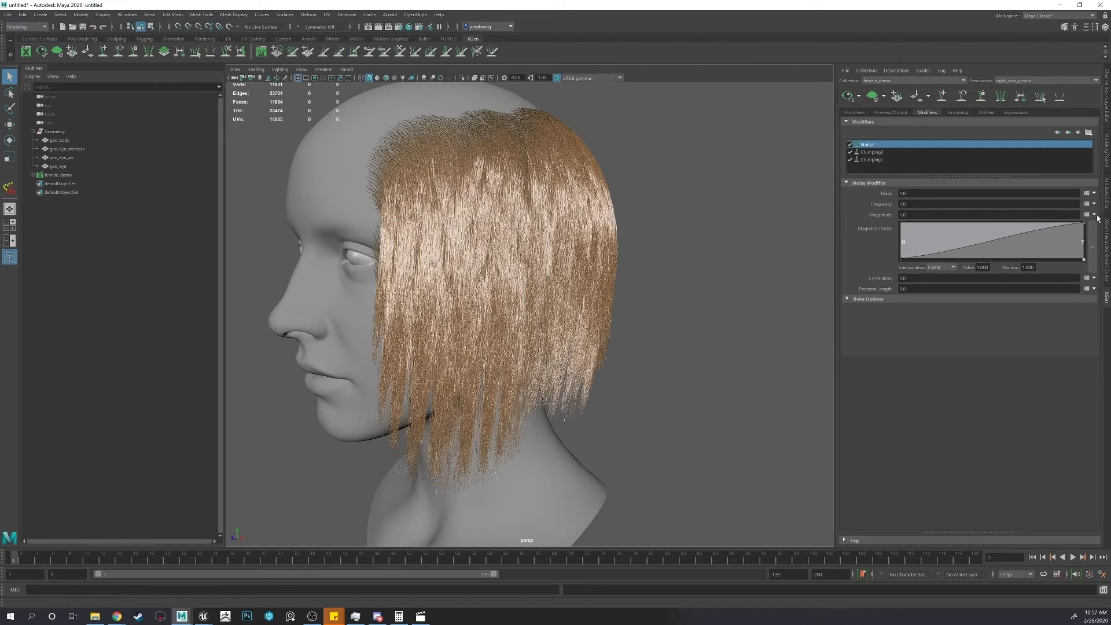
pyautogui.moveTo(1084, 223); pyautogui.dragTo(1084, 242)
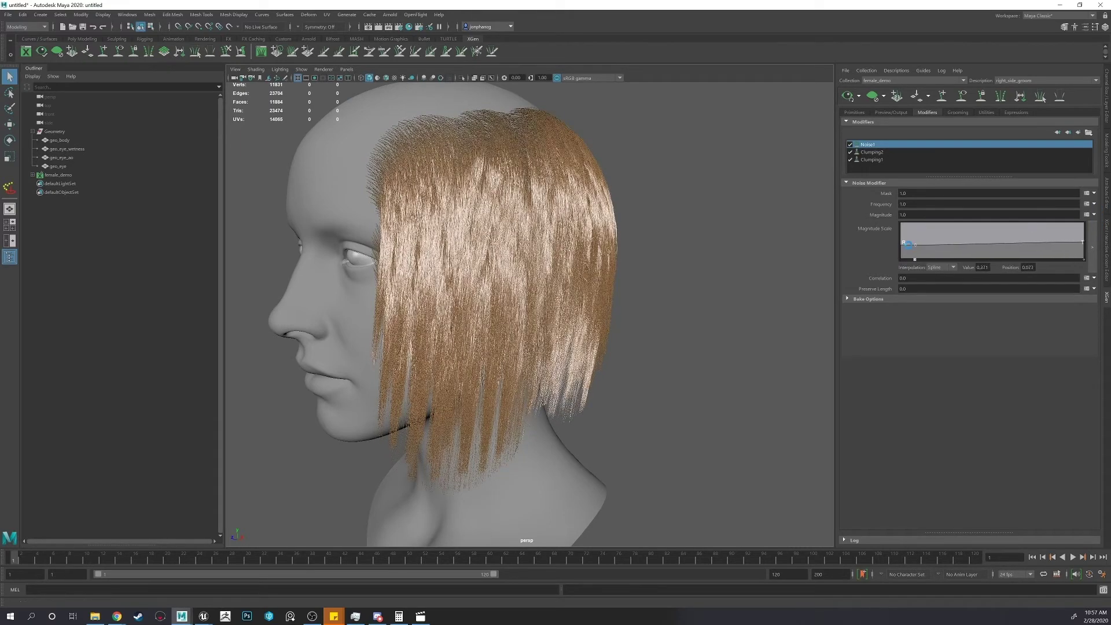
pyautogui.moveTo(901, 259); pyautogui.dragTo(884, 243)
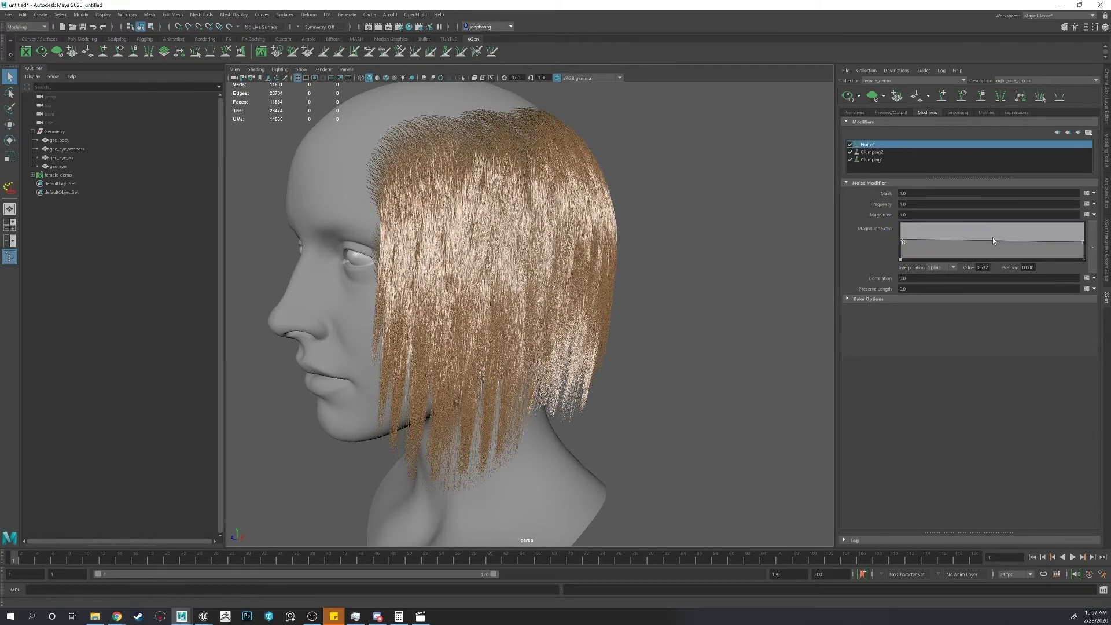
pyautogui.moveTo(901, 243); pyautogui.dragTo(901, 242)
# Try Noise magnitudes of 10 and 0.1, returning the magnitude to 1.
pyautogui.keyDown('alt'); pyautogui.moveTo(678, 190); pyautogui.dragTo(618, 220); pyautogui.keyUp('alt')
pyautogui.doubleClick(904, 204)
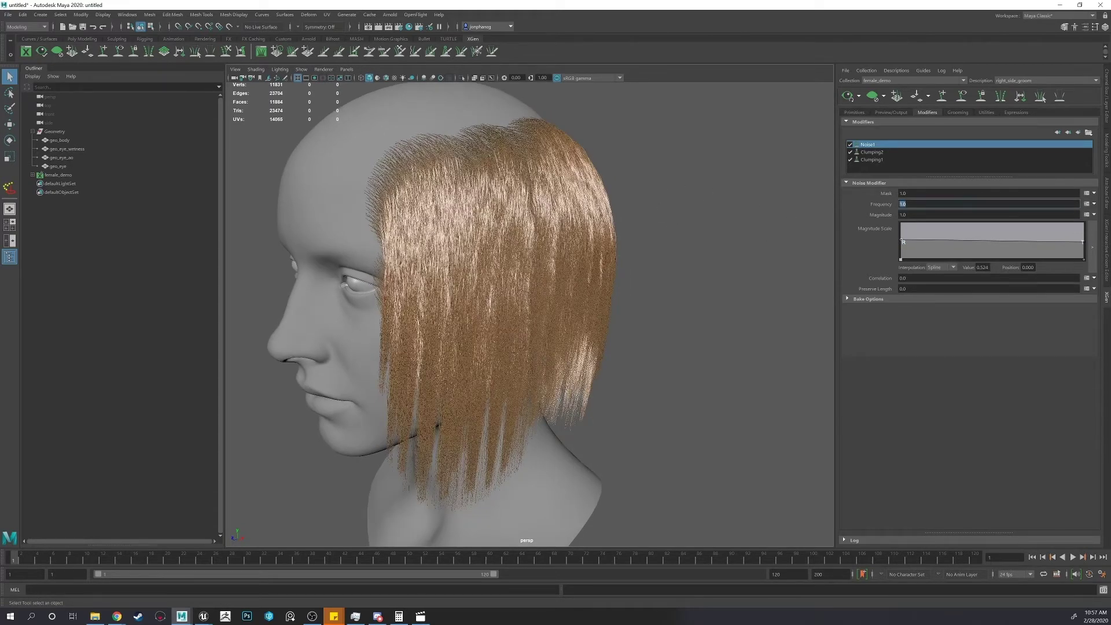
pyautogui.doubleClick(903, 215)
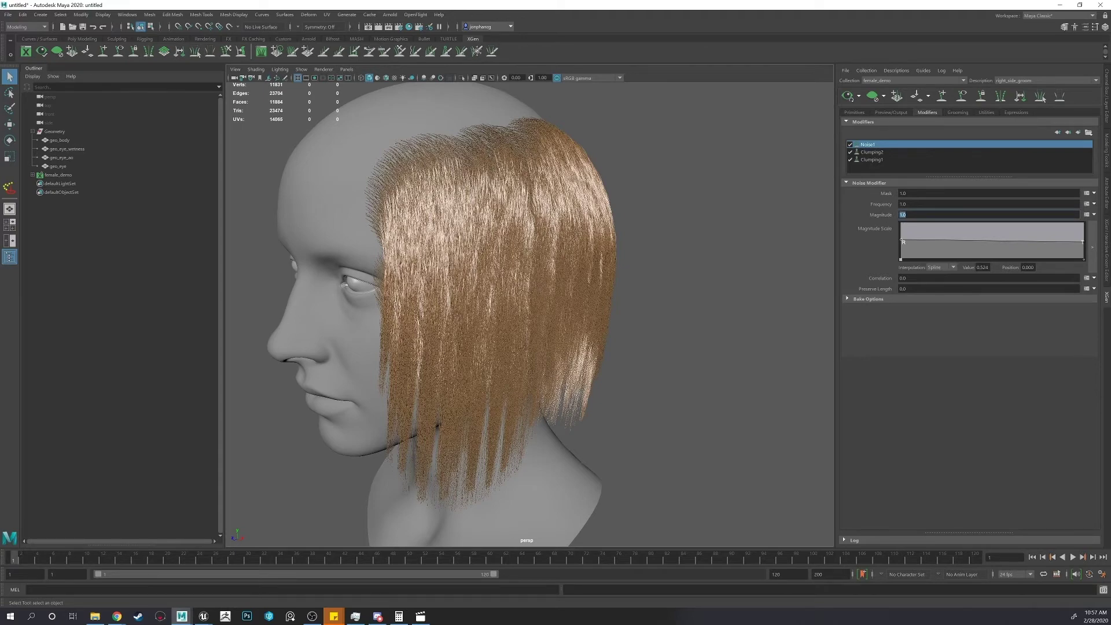
pyautogui.write('10')
pyautogui.press('Return')
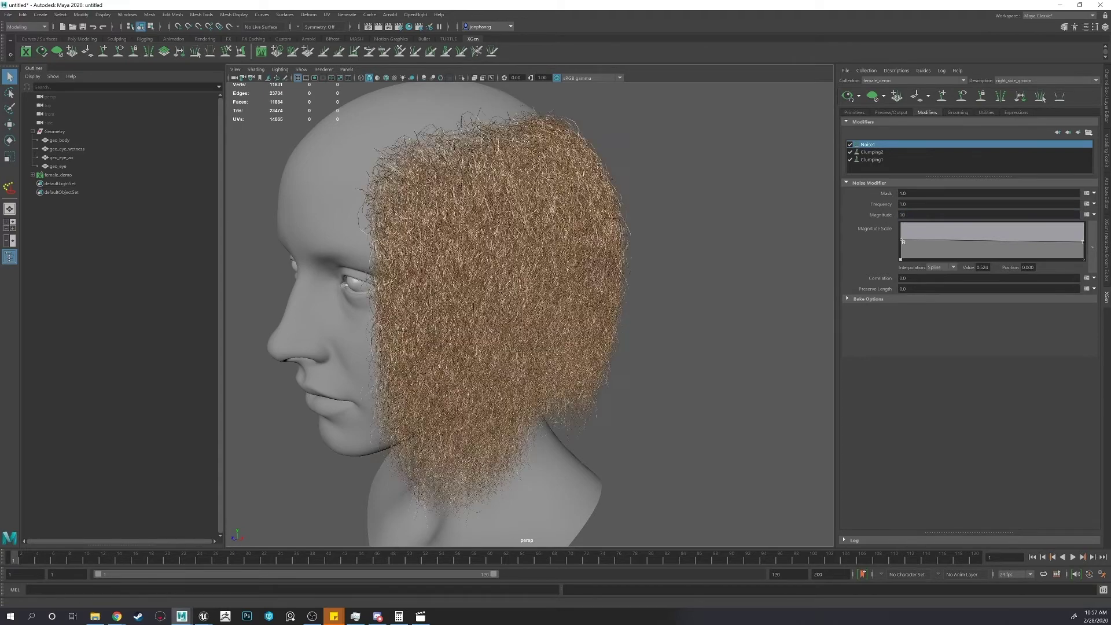
pyautogui.write('1')
pyautogui.press('Return')
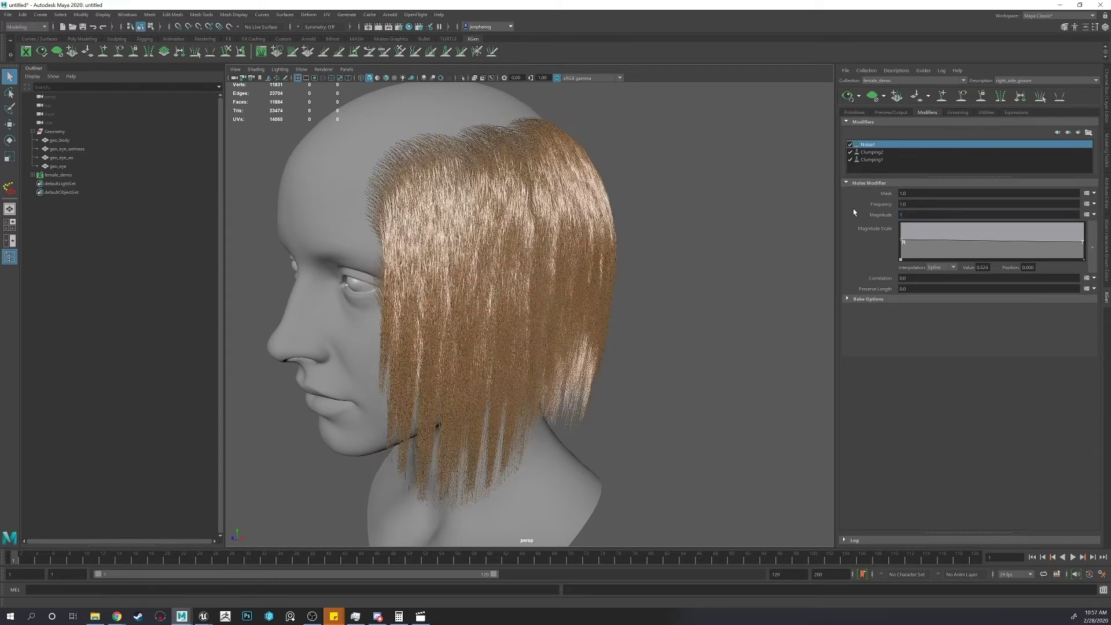
pyautogui.click(902, 204)
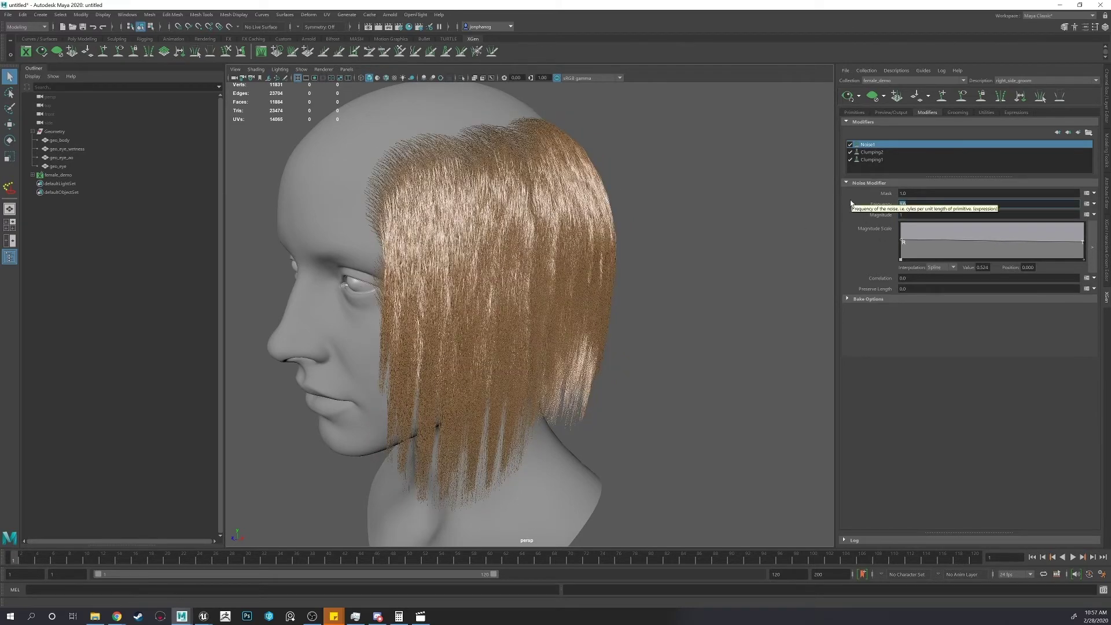
pyautogui.press('Tab')
pyautogui.write('.')
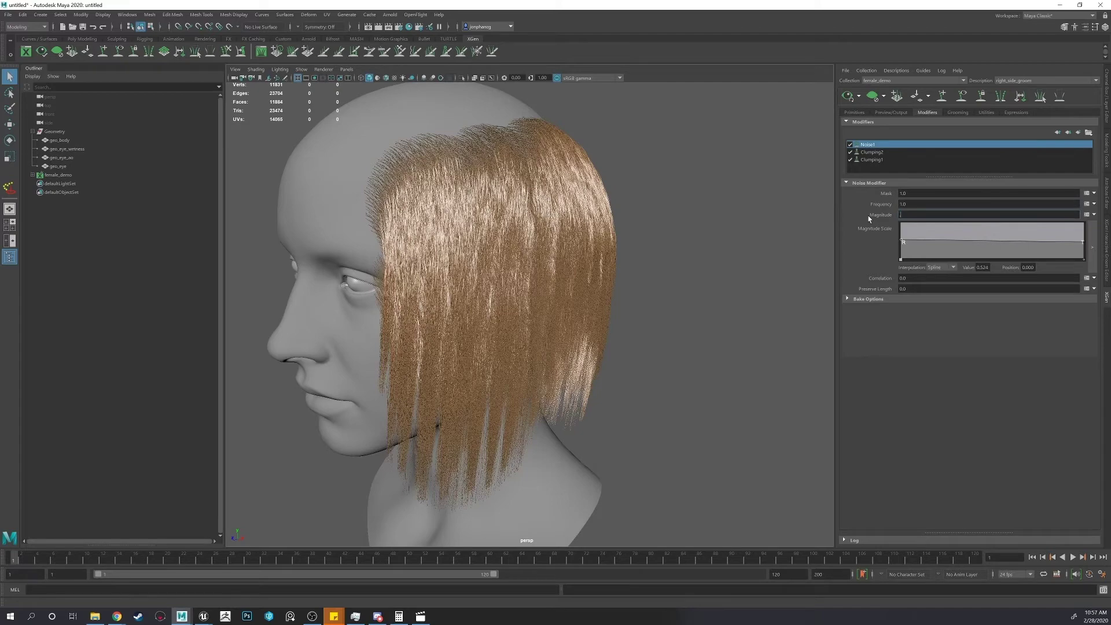
pyautogui.write('1')
pyautogui.press('Return')
# Try a Noise frequency of 10 and a much lower one, and return the frequency to 1.
pyautogui.click(926, 204)
pyautogui.hotkey('ctrl', 'a')
pyautogui.write('10')
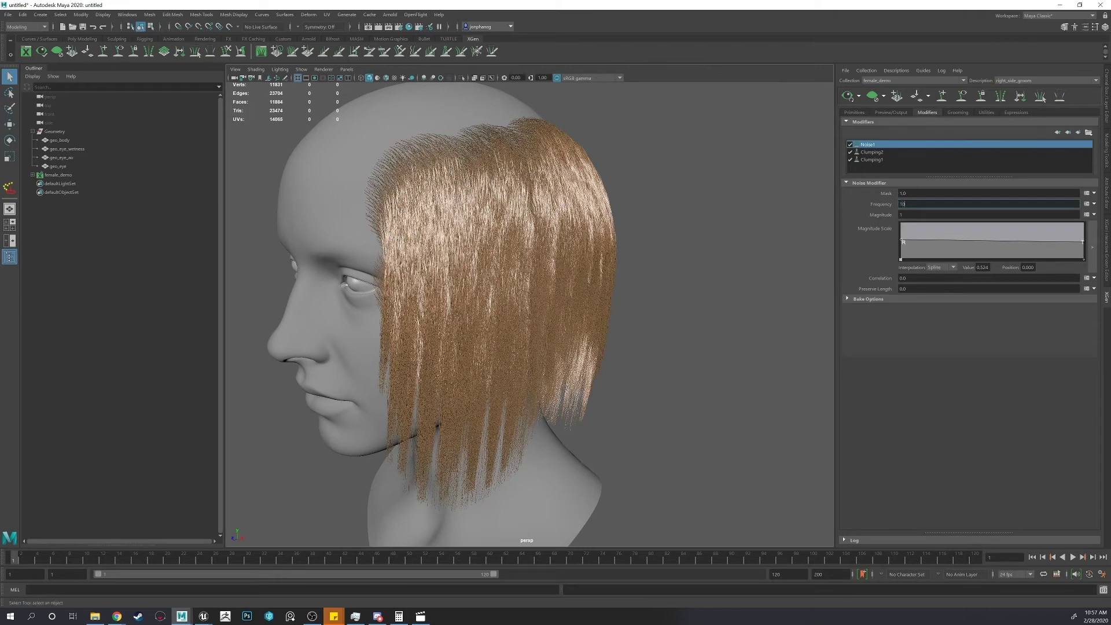
pyautogui.press('Return')
pyautogui.hotkey('ctrl', 'a')
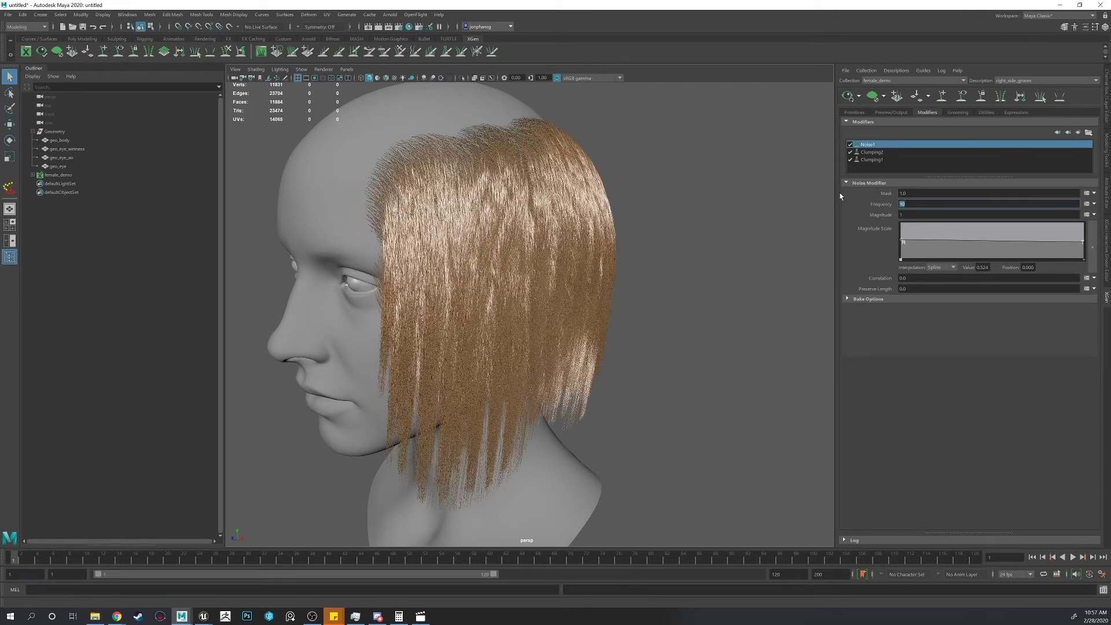
pyautogui.write('1')
pyautogui.press('Return')
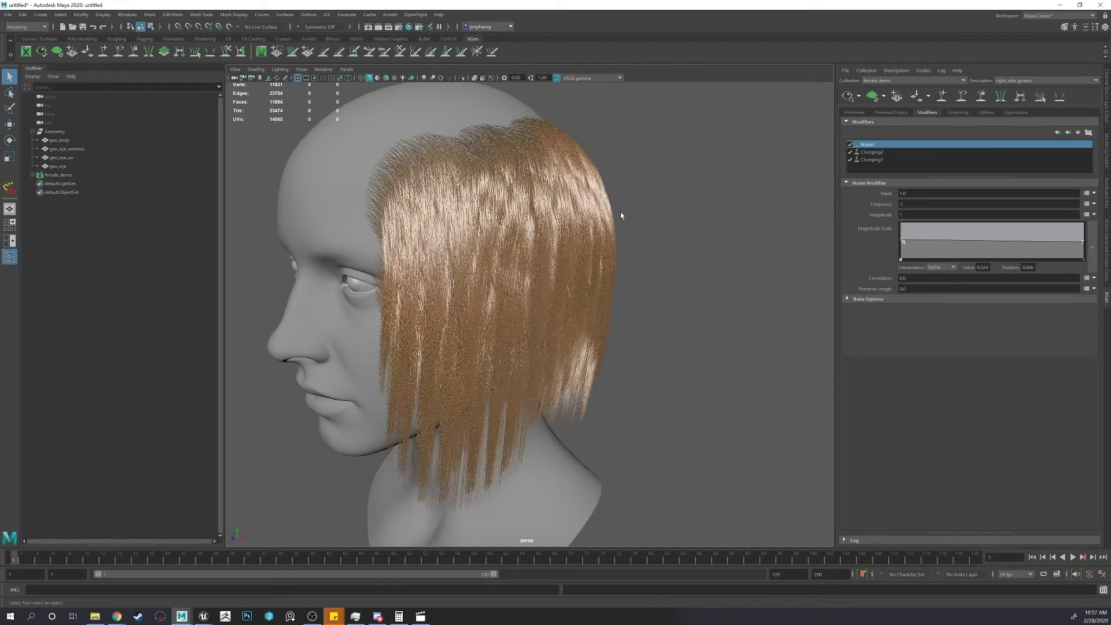
pyautogui.moveTo(912, 204); pyautogui.dragTo(889, 207)
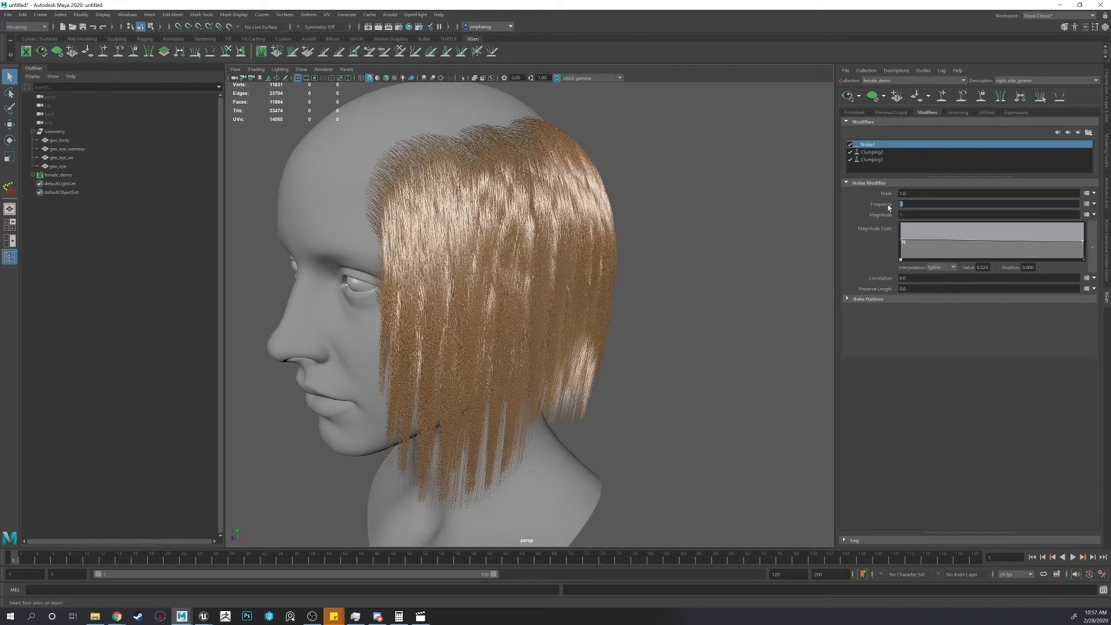
pyautogui.write('1')
pyautogui.press('Return')
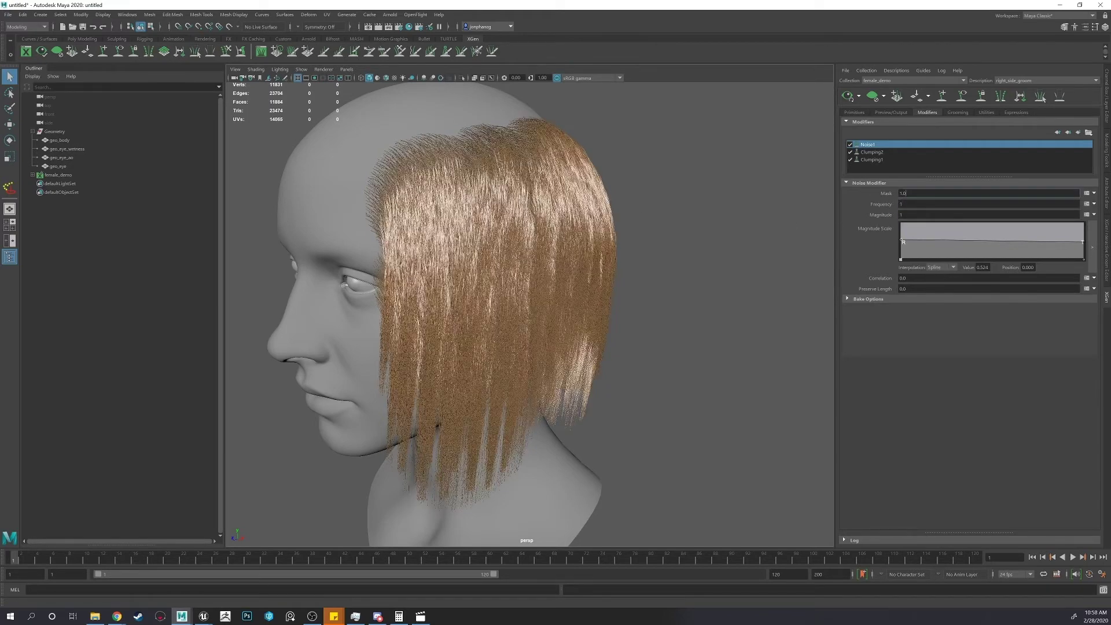
# Browse the sample expression categories that can be loaded for the Noise modifier's mask.
pyautogui.click(1094, 193)
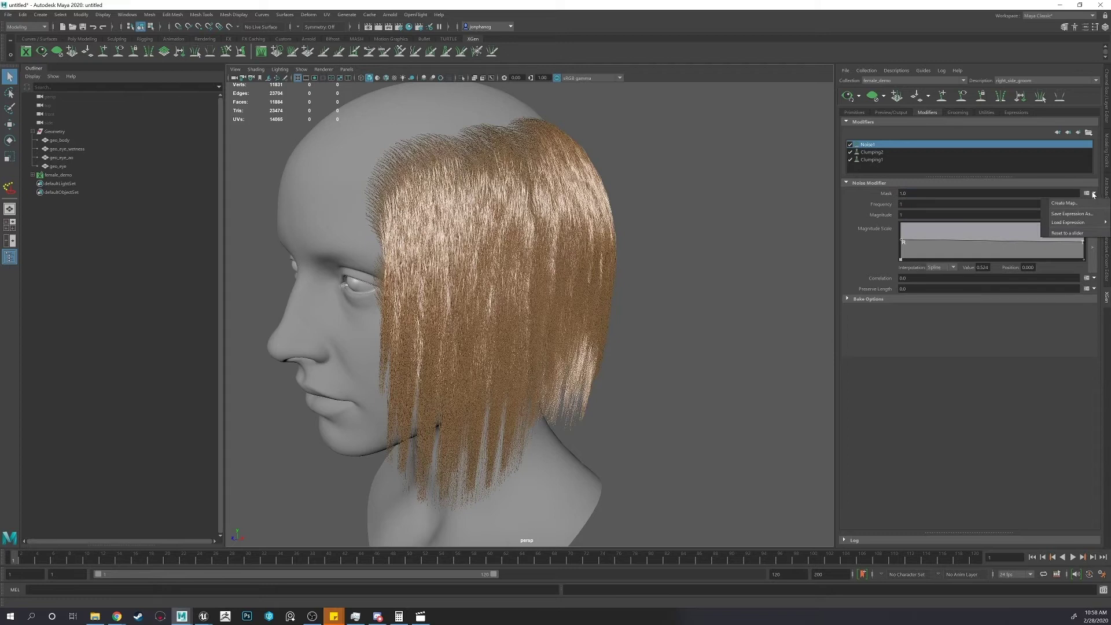
pyautogui.moveTo(1094, 224)
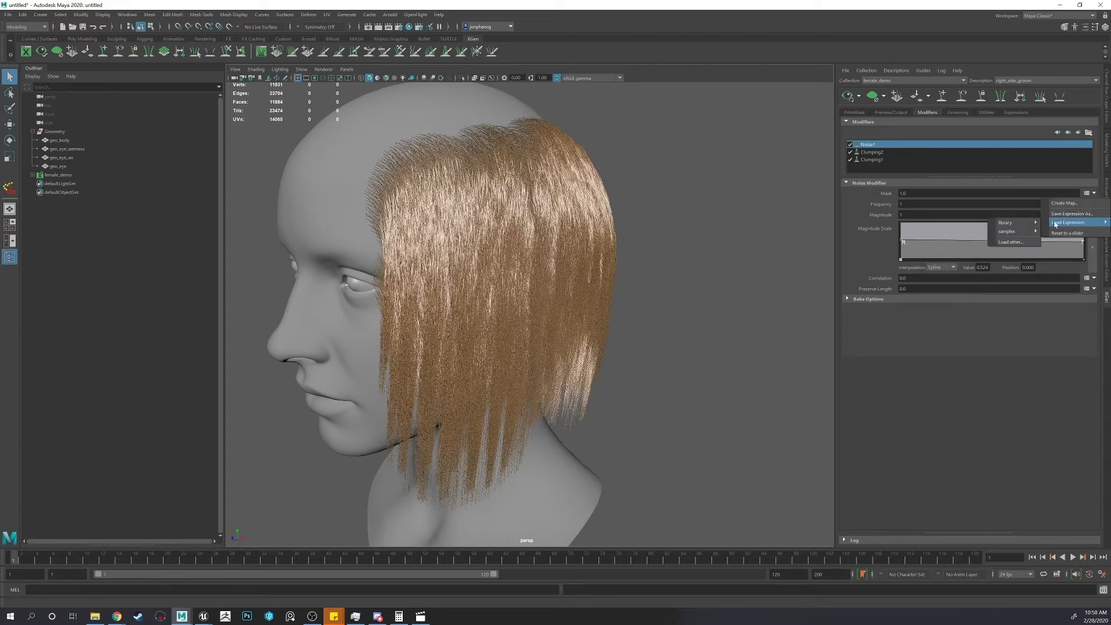
pyautogui.moveTo(1031, 232)
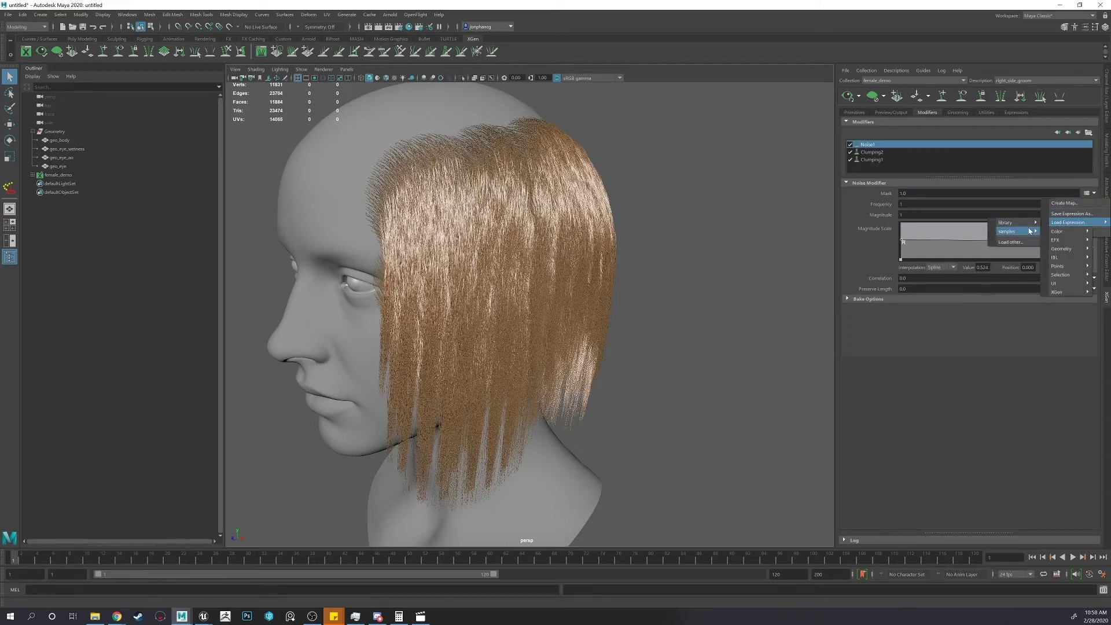
pyautogui.press('Escape')
pyautogui.press('Escape')
pyautogui.press('Escape')
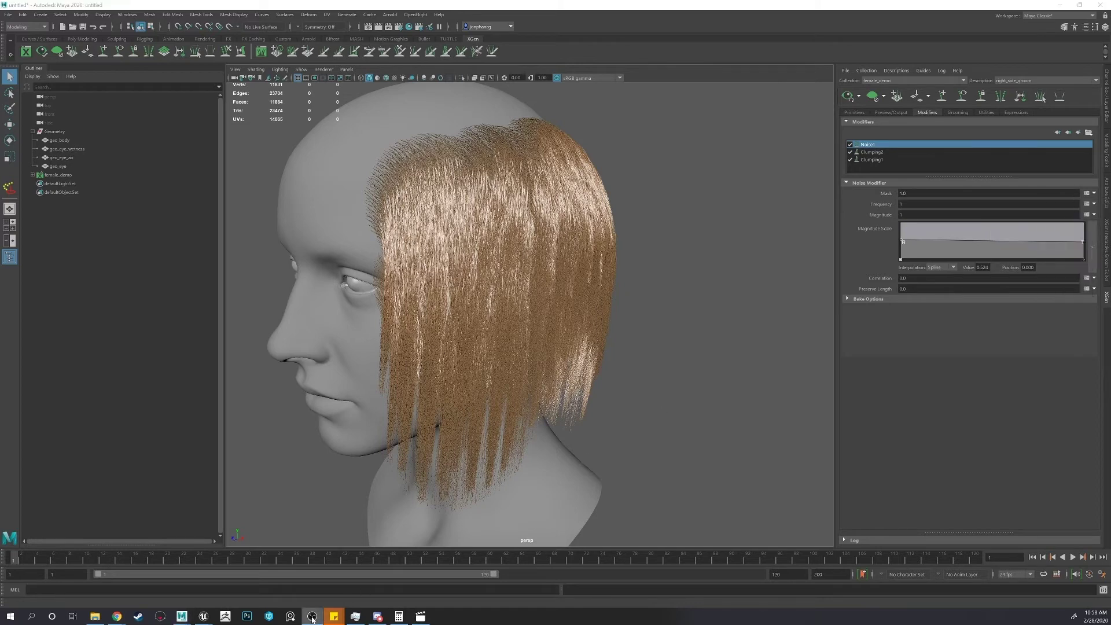
pyautogui.click(1095, 193)
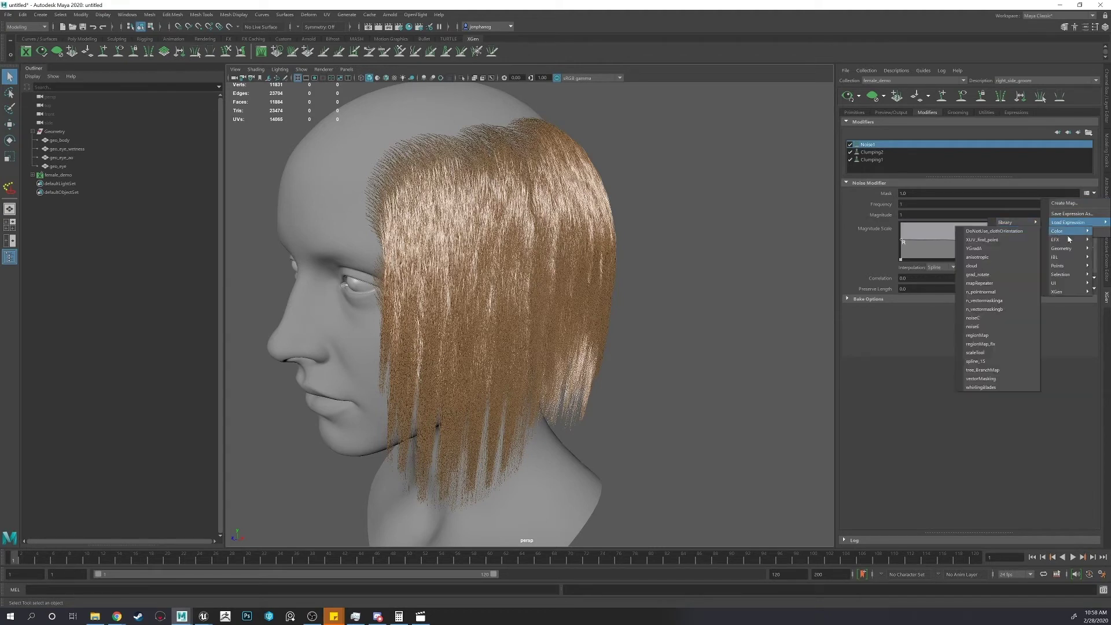
pyautogui.moveTo(1065, 285)
pyautogui.click(743, 215)
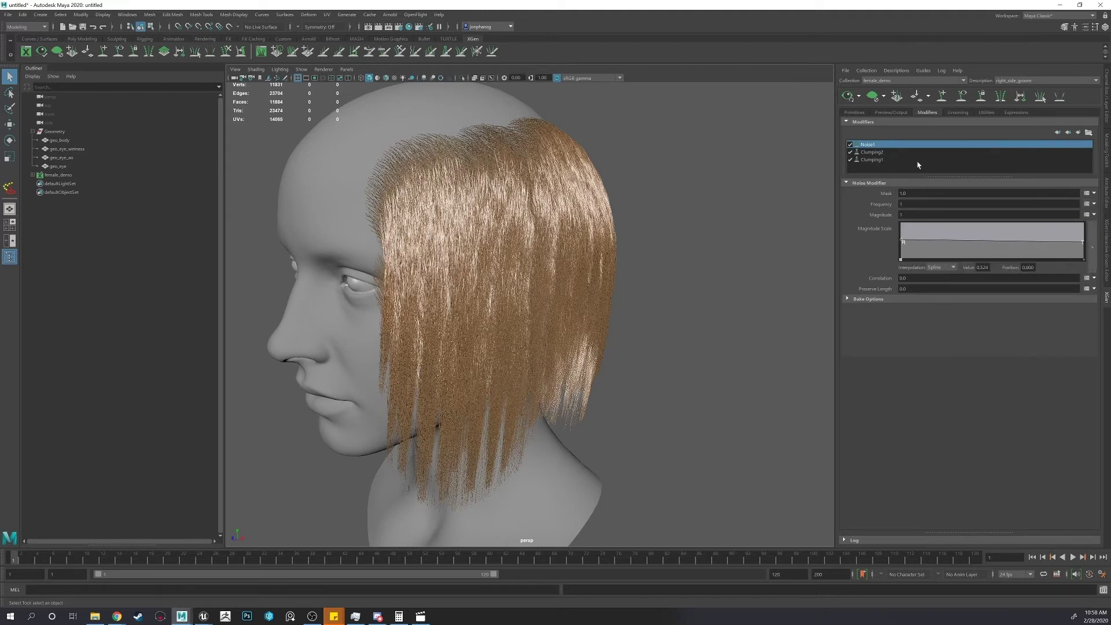
# Add a Cut modifier on top of the Noise modifier.
pyautogui.click(1079, 135)
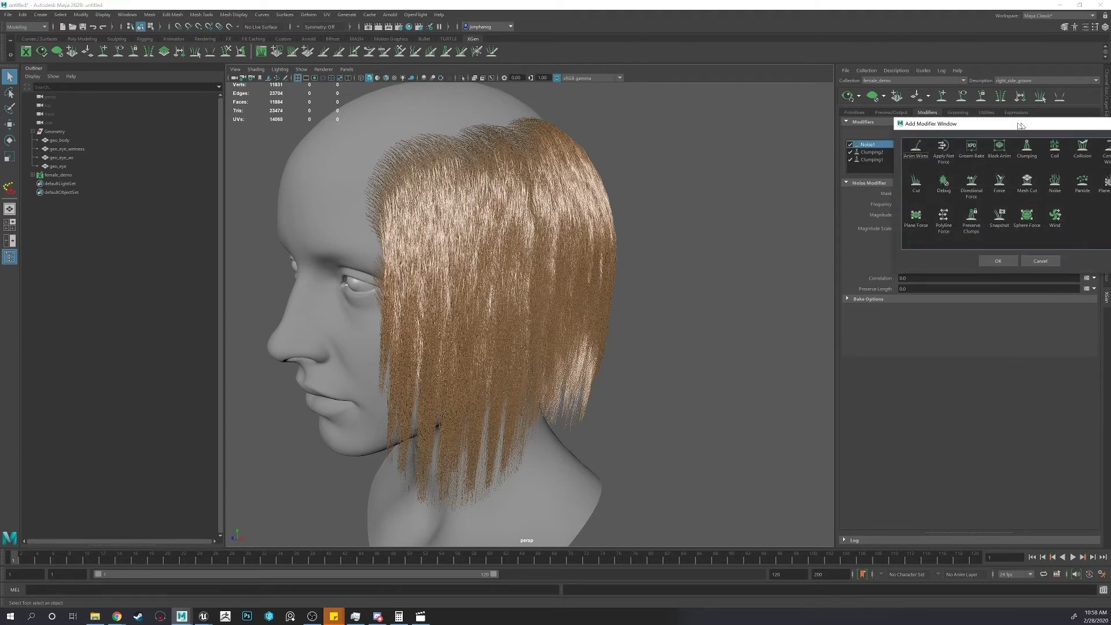
pyautogui.moveTo(1017, 119); pyautogui.dragTo(895, 118)
pyautogui.click(792, 176)
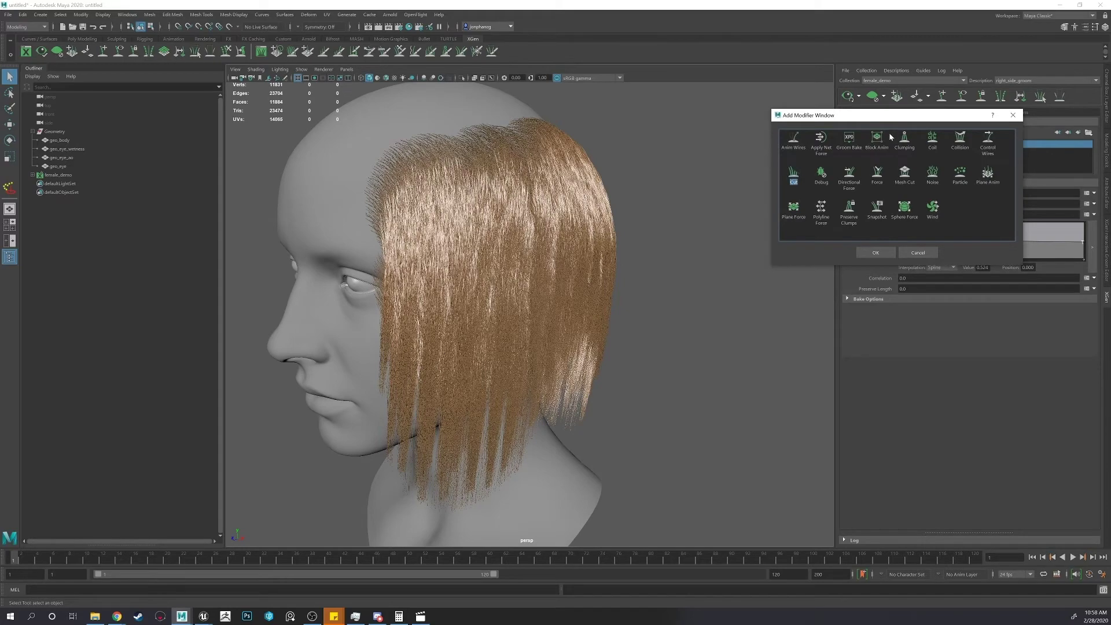
pyautogui.click(876, 252)
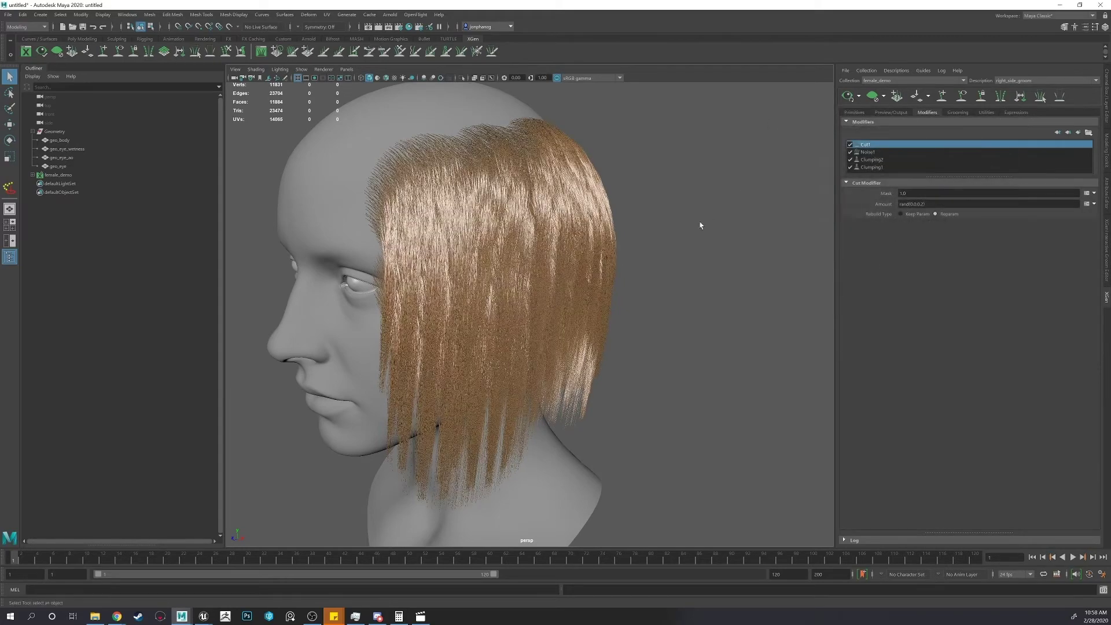
# Try 0.1 as the upper limit of the Cut modifier's random amount.
pyautogui.keyDown('alt'); pyautogui.moveTo(700, 226); pyautogui.dragTo(602, 313); pyautogui.keyUp('alt')
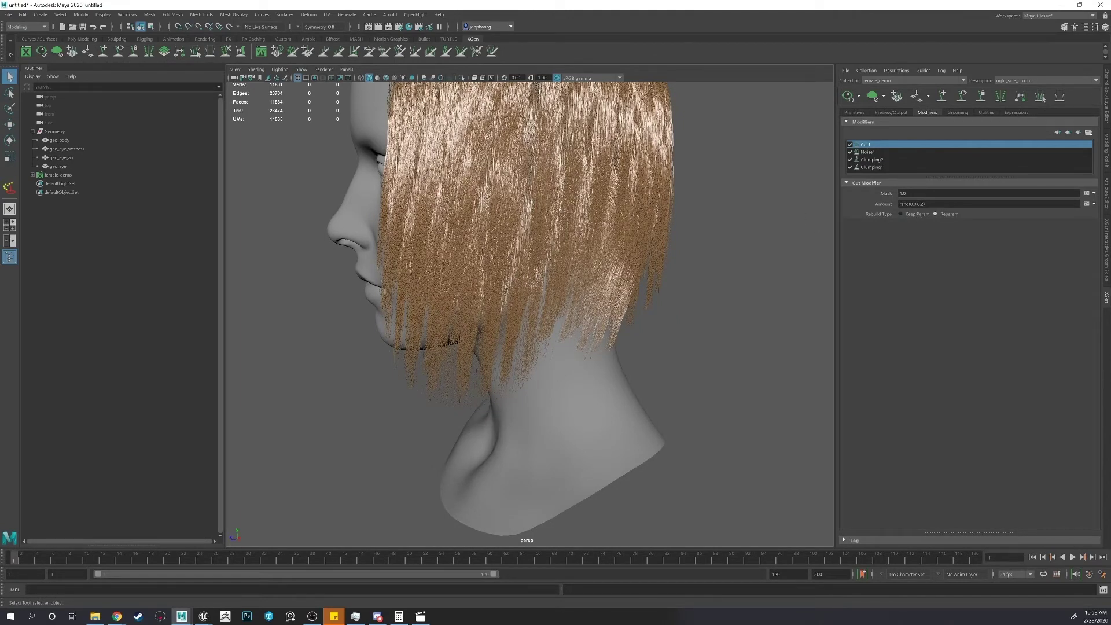
pyautogui.doubleClick(913, 204)
pyautogui.moveTo(917, 203); pyautogui.dragTo(924, 204)
pyautogui.keyDown('alt'); pyautogui.moveTo(789, 199); pyautogui.dragTo(782, 235, button='middle'); pyautogui.keyUp('alt')
pyautogui.keyDown('alt'); pyautogui.moveTo(781, 236); pyautogui.dragTo(758, 235, button='right'); pyautogui.keyUp('alt')
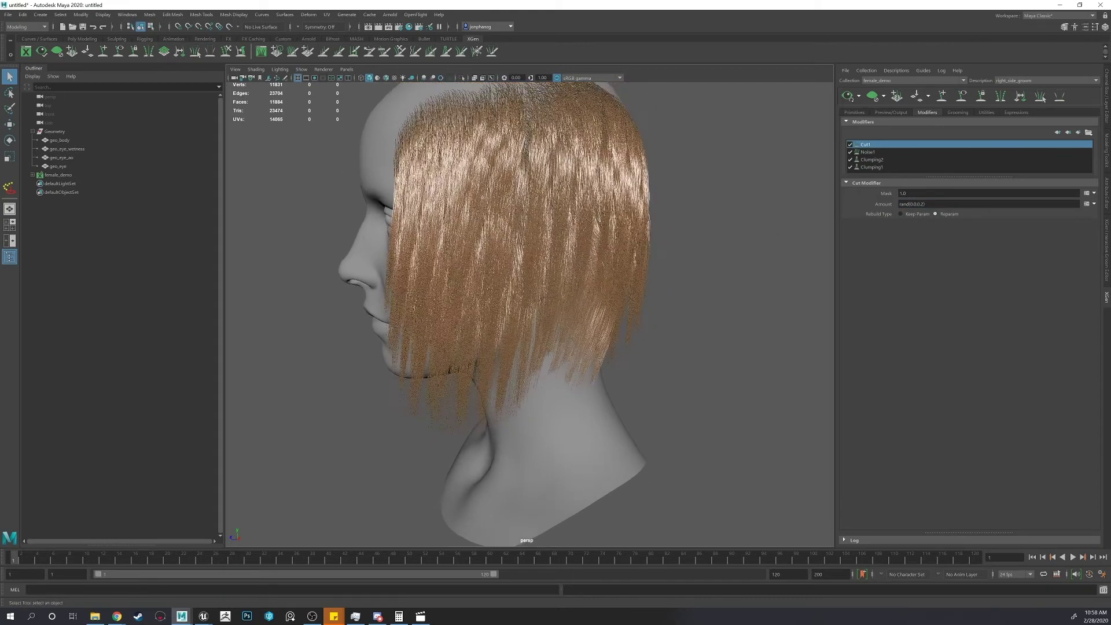
pyautogui.click(918, 204)
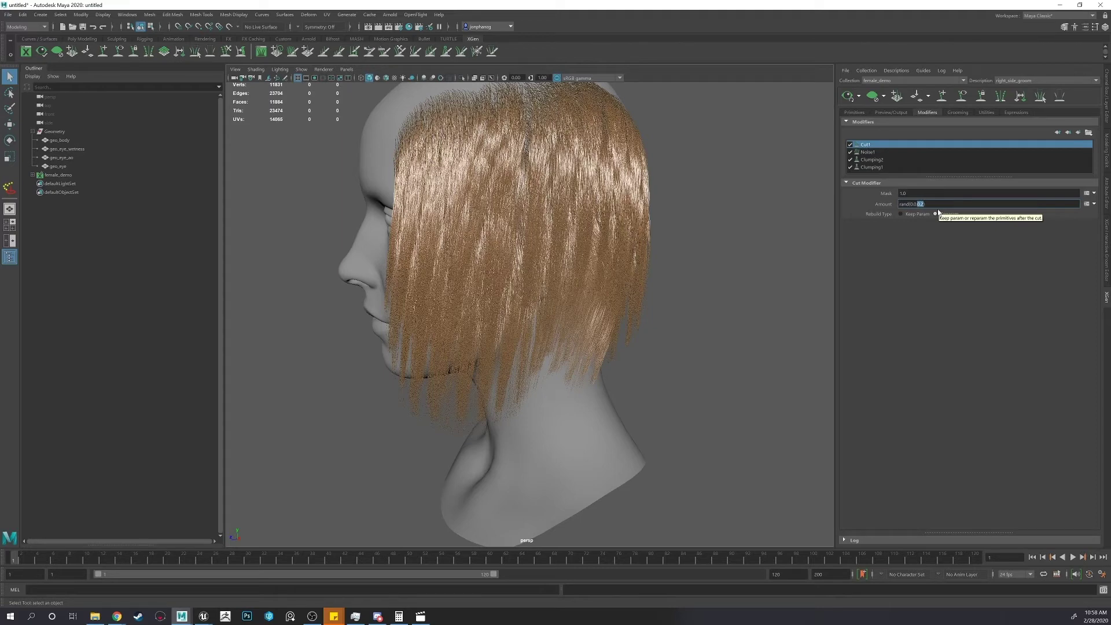
pyautogui.write('0.1')
pyautogui.press('Return')
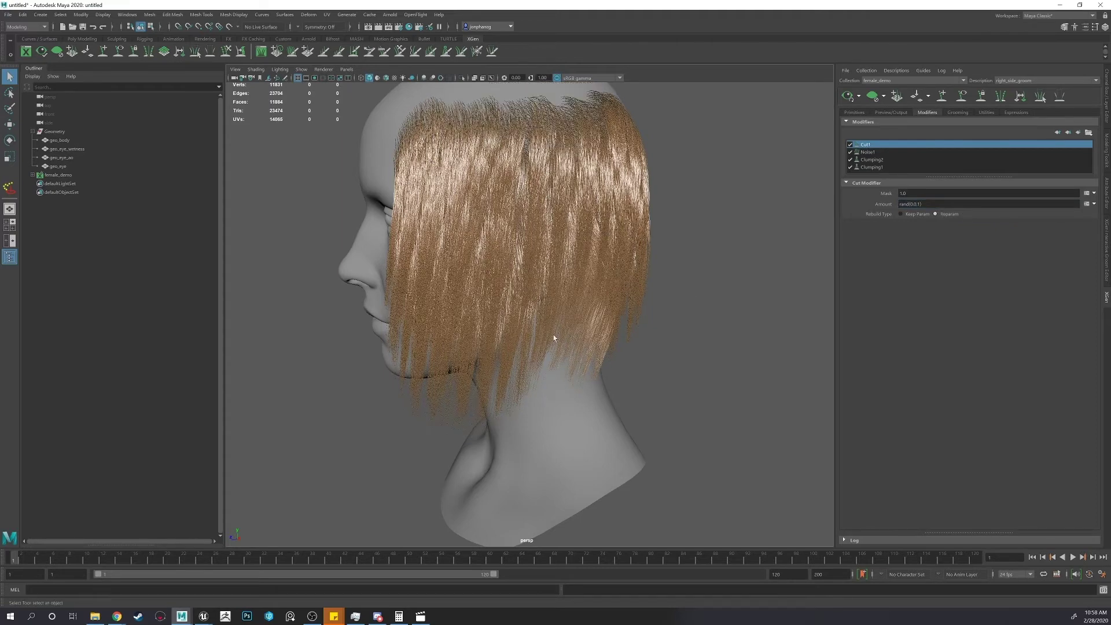
# Set the upper limit of the Cut modifier's random amount to 10.
pyautogui.keyDown('alt'); pyautogui.moveTo(553, 339); pyautogui.dragTo(552, 365, button='middle'); pyautogui.keyUp('alt')
pyautogui.click(922, 203)
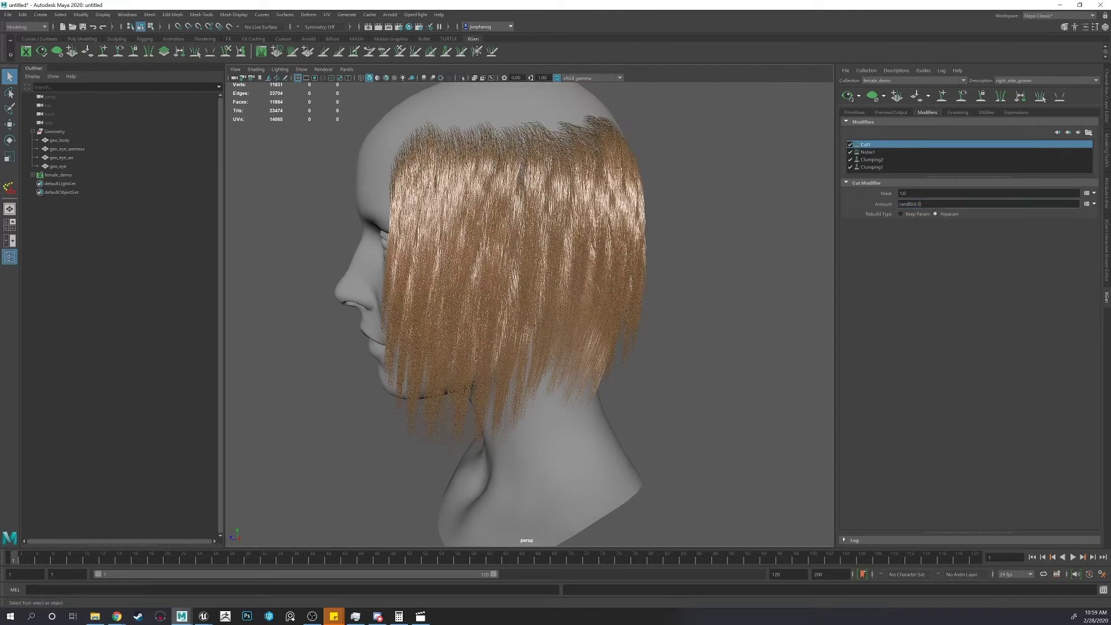
pyautogui.write('0')
pyautogui.press('Return')
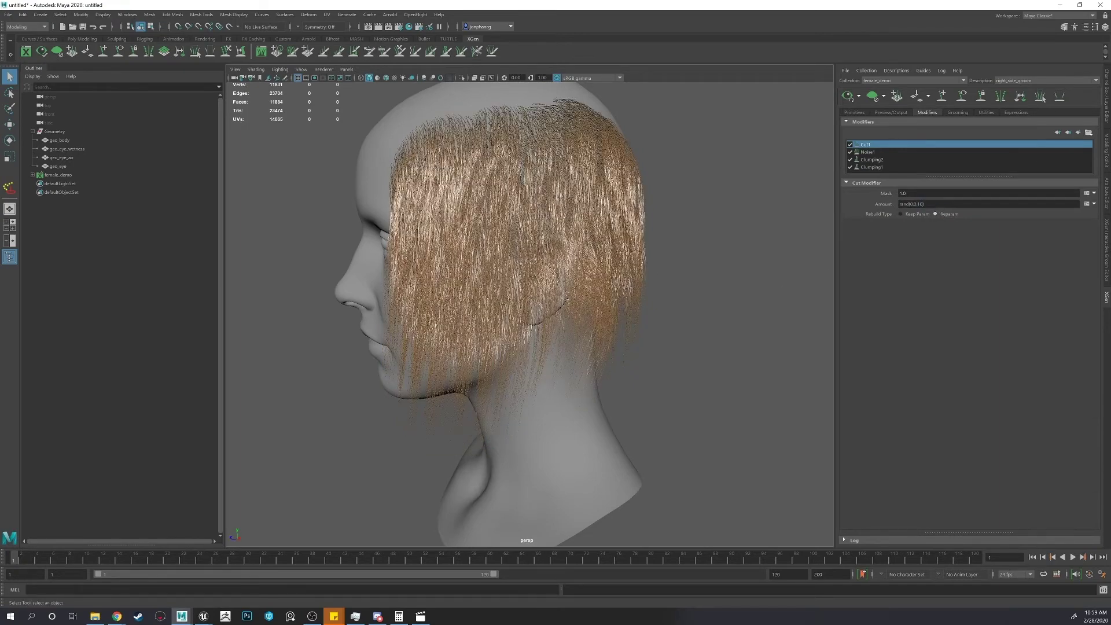
# Try a lower limit of 10 for the Cut modifier's random amount, and replace it with .1.
pyautogui.click(915, 203)
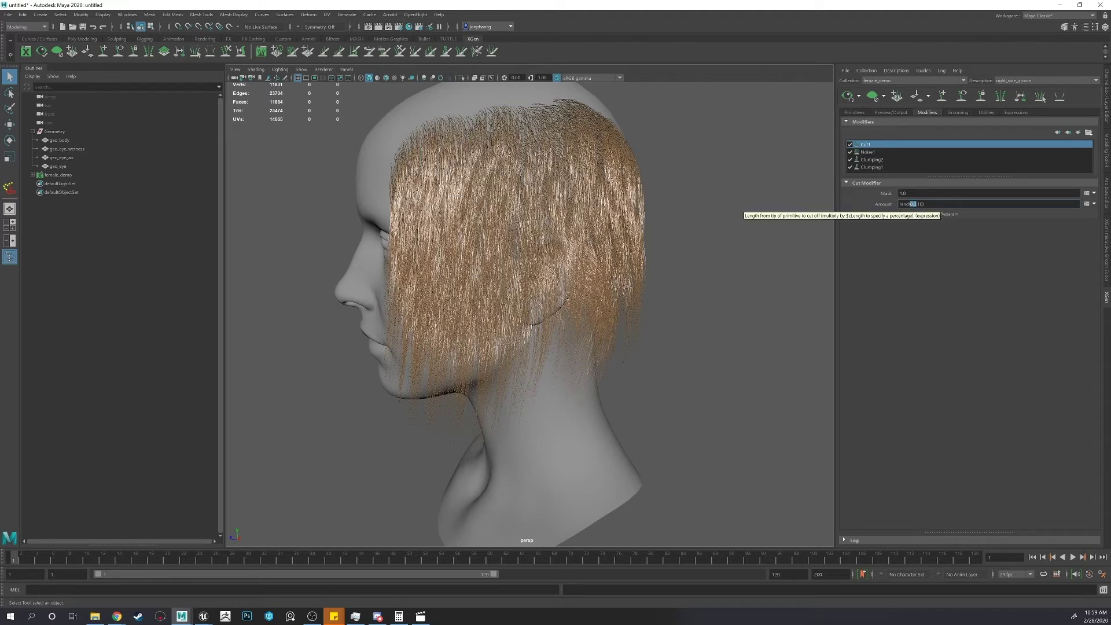
pyautogui.write('10')
pyautogui.press('Return')
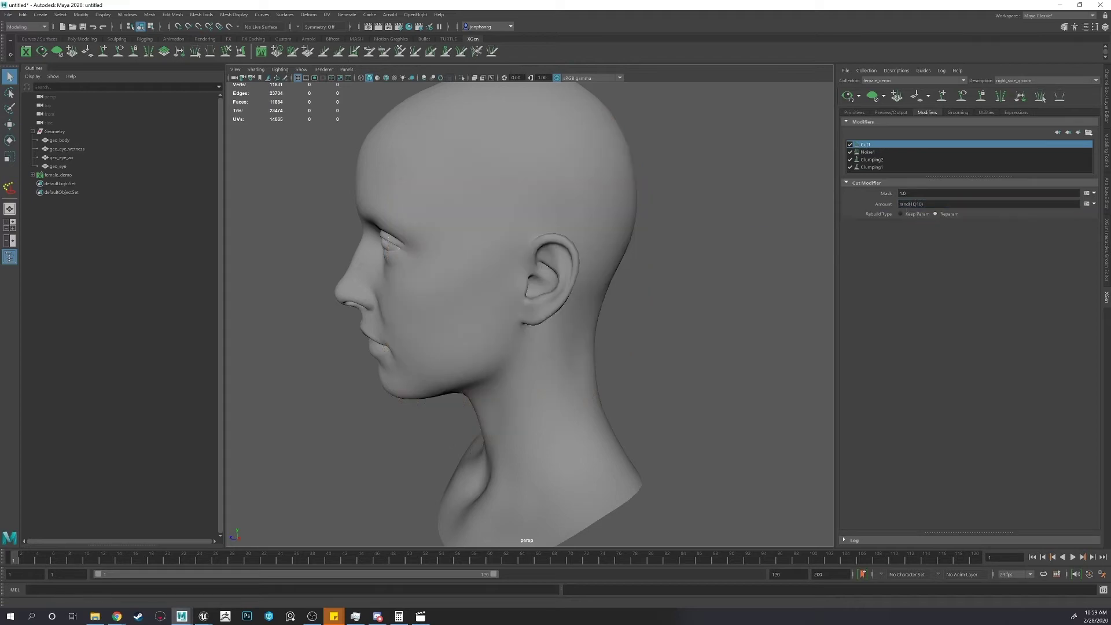
pyautogui.doubleClick(913, 204)
pyautogui.write('1')
pyautogui.press('Return')
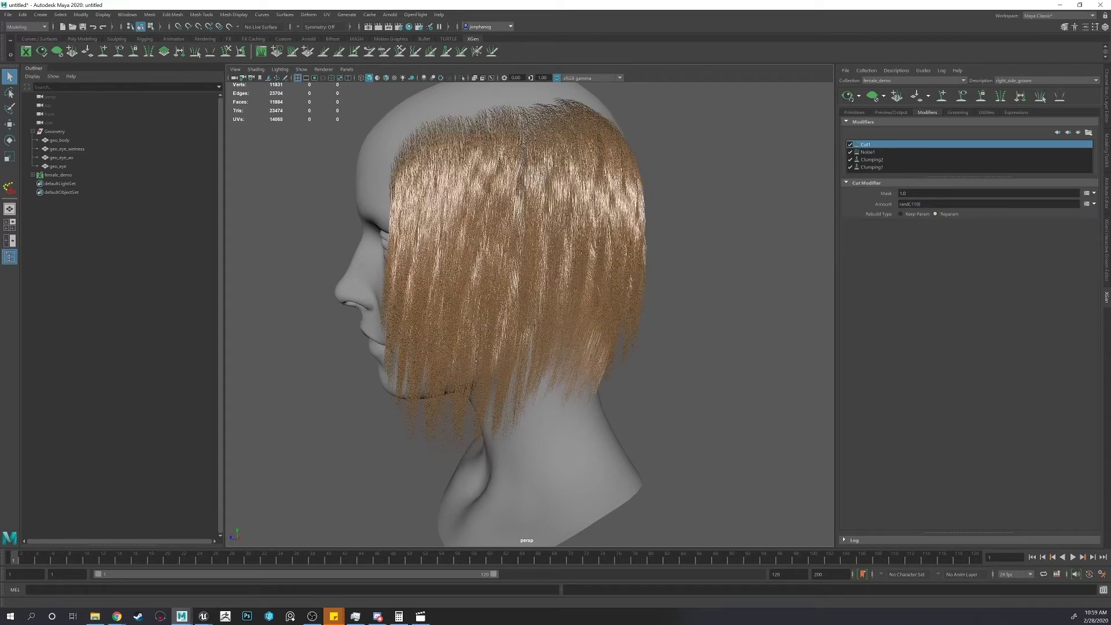
pyautogui.click(915, 203)
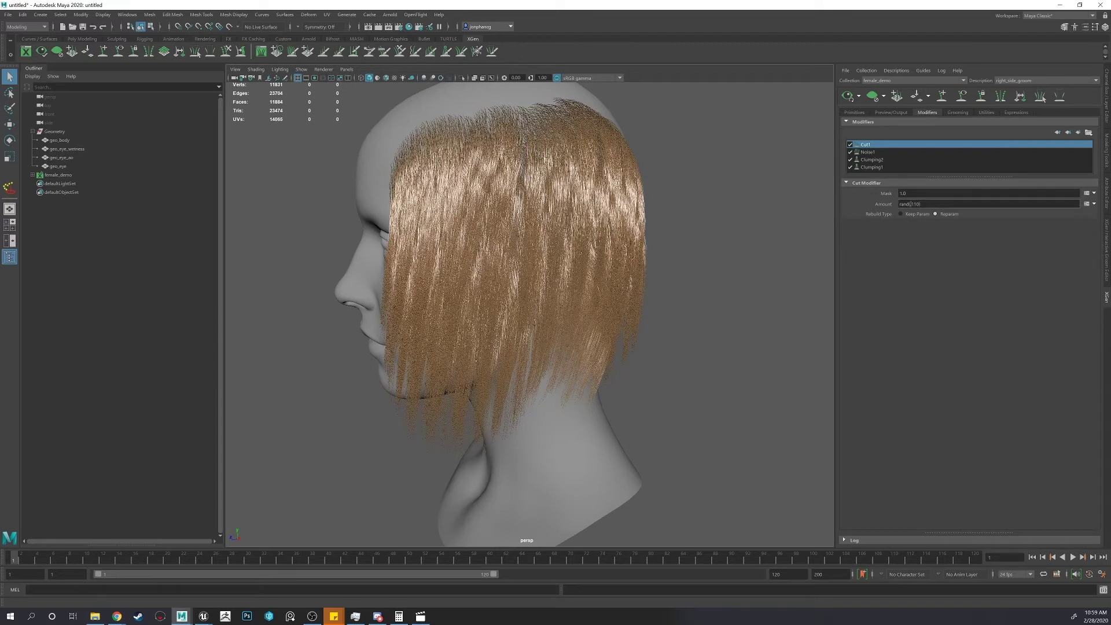
pyautogui.click(944, 204)
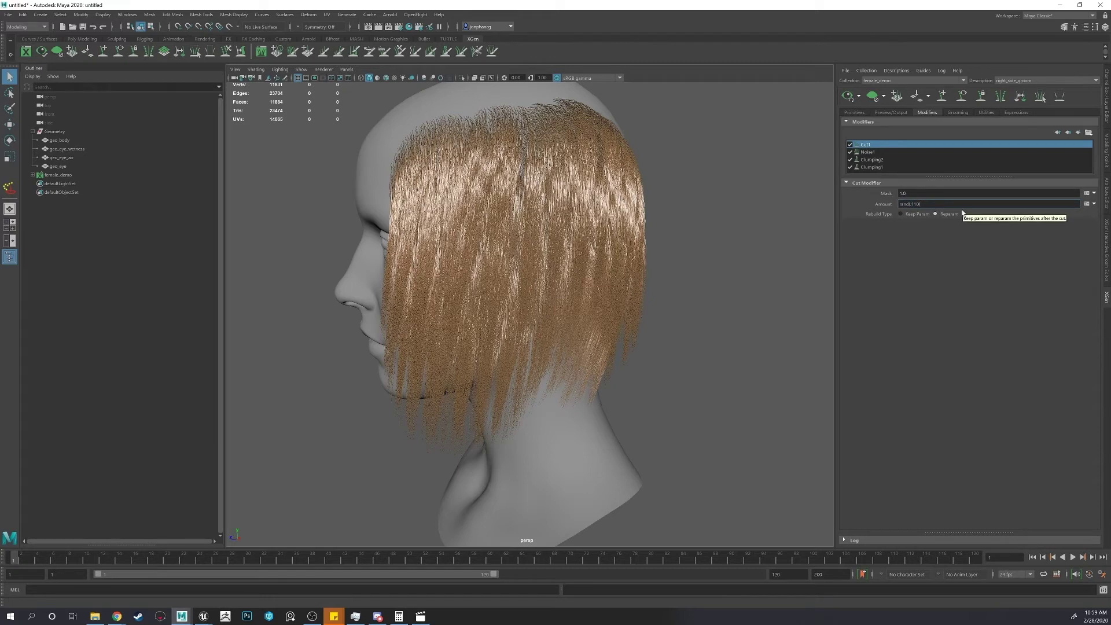
# Add a second Cut modifier above the first one and disable it.
pyautogui.click(1079, 133)
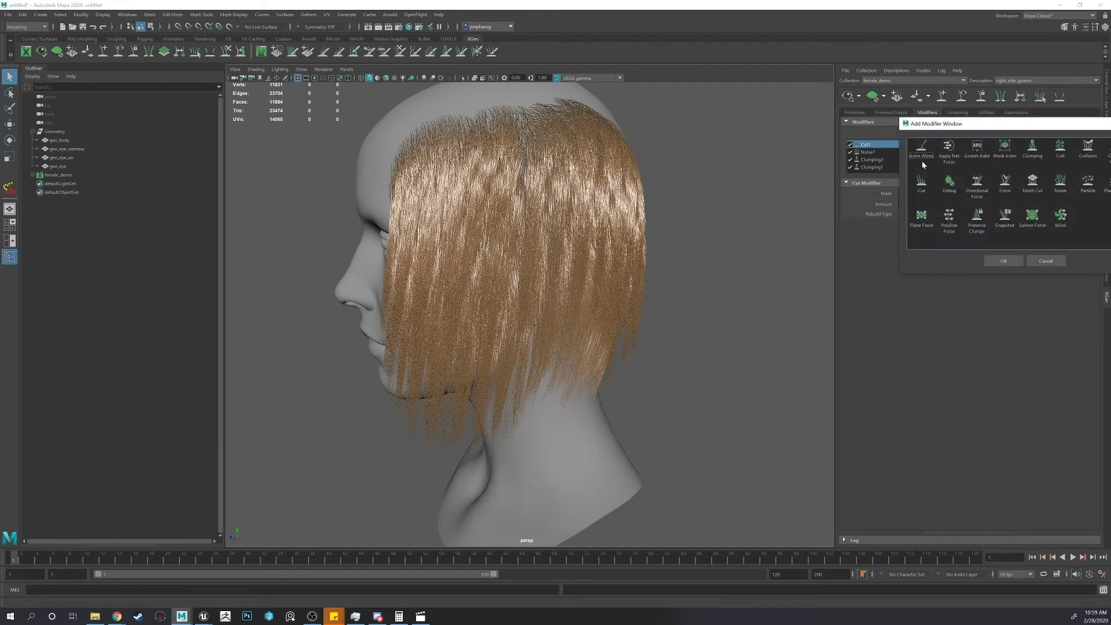
pyautogui.click(922, 184)
pyautogui.click(1006, 262)
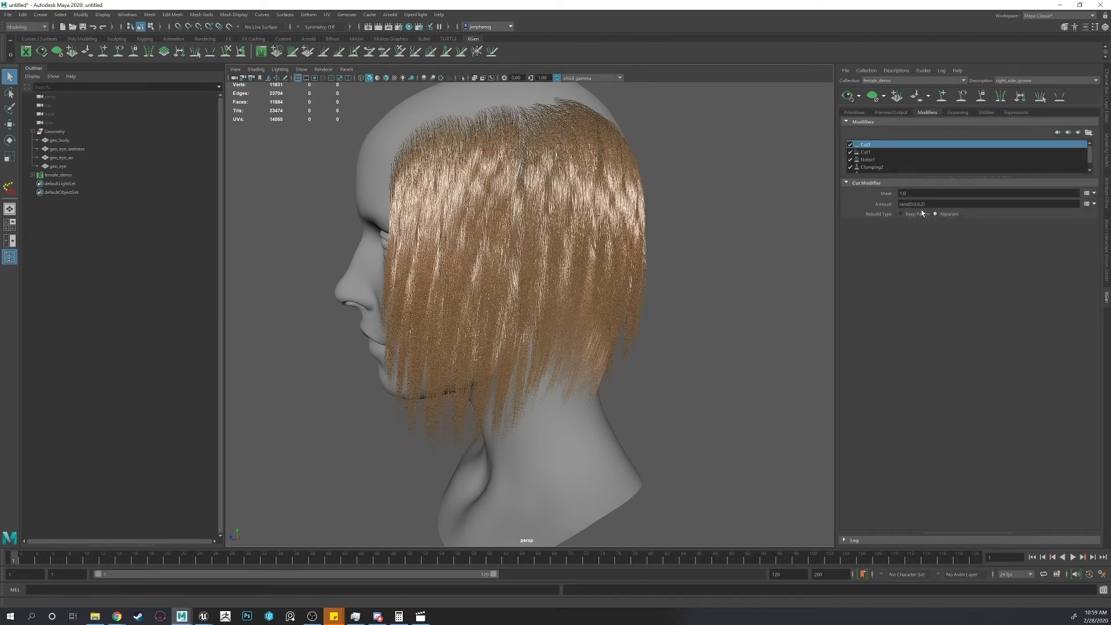
pyautogui.click(851, 144)
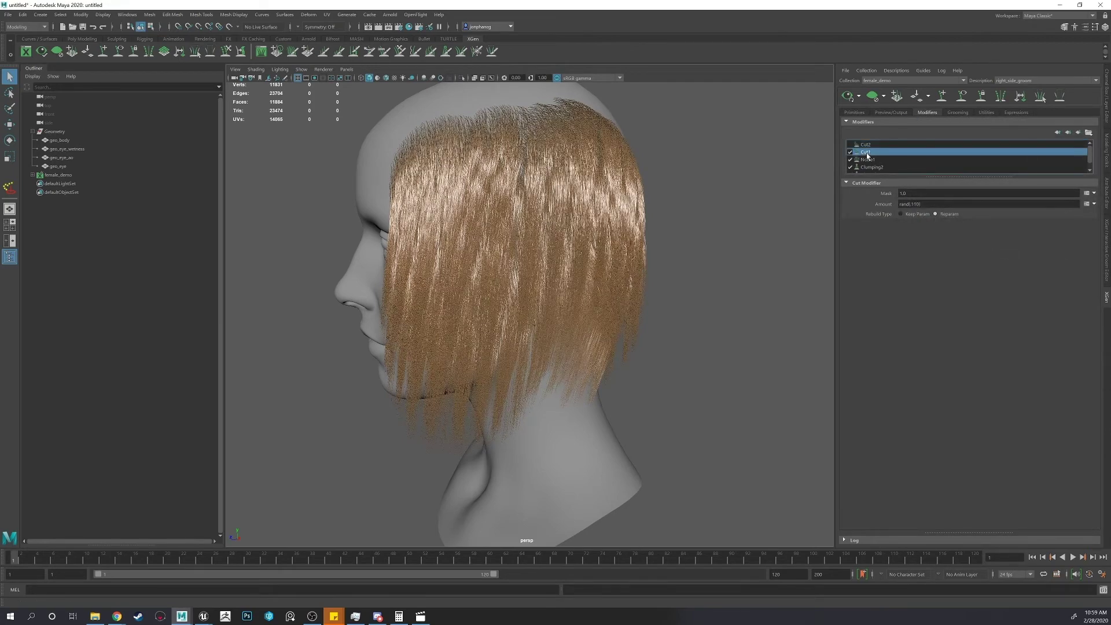
# Correct the first Cut modifier's amount to rand(.1,10) and look through the sample expressions that can be loaded for it.
pyautogui.click(866, 153)
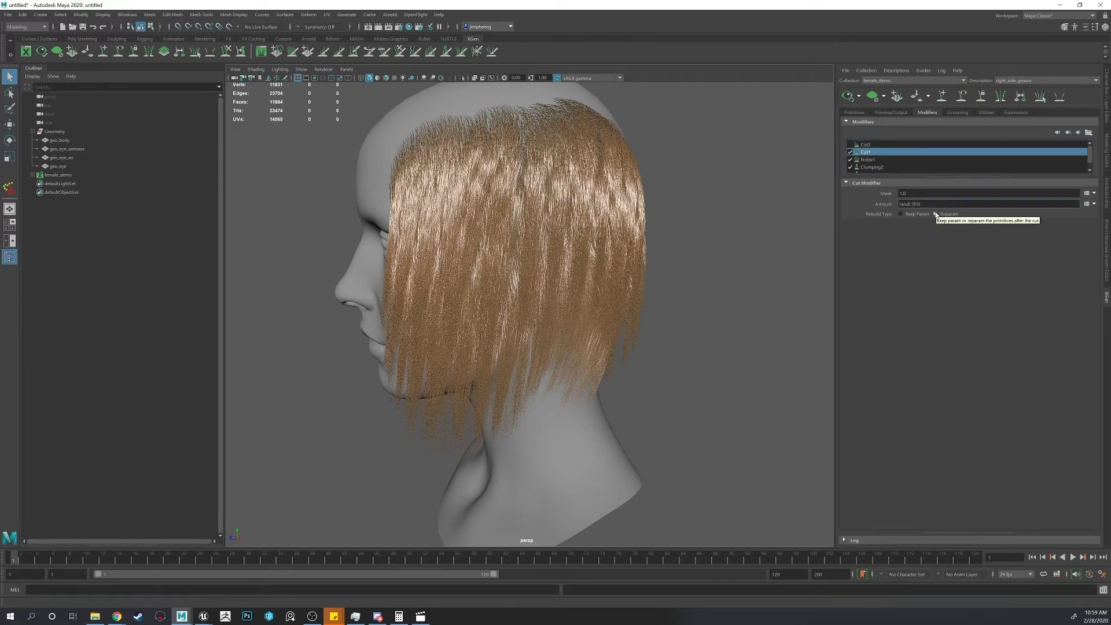
pyautogui.click(936, 214)
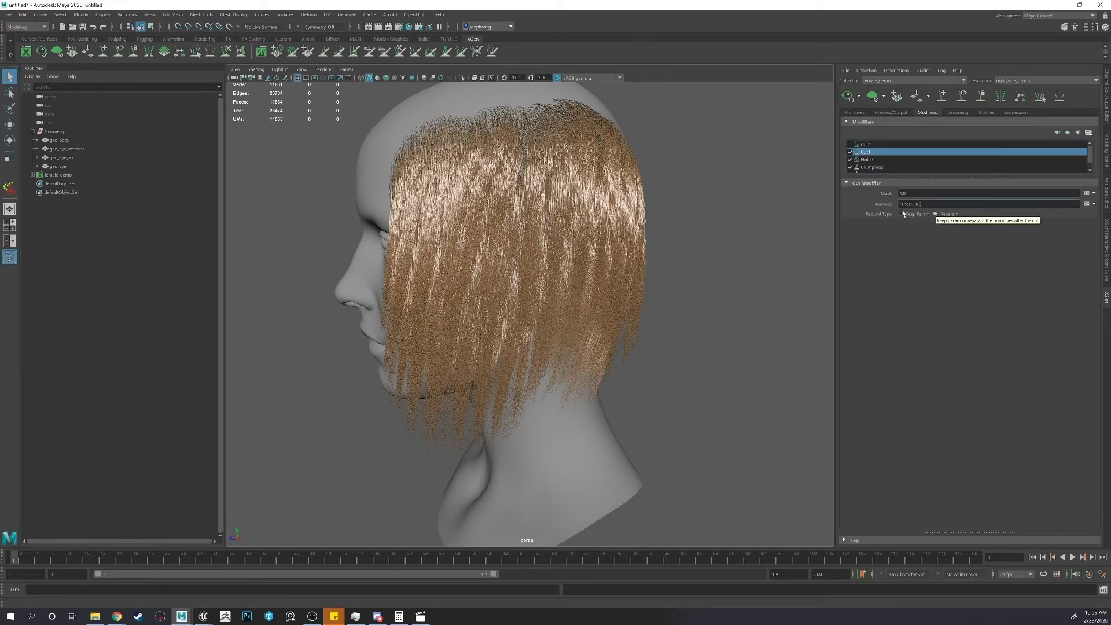
pyautogui.click(1094, 204)
pyautogui.moveTo(1088, 233)
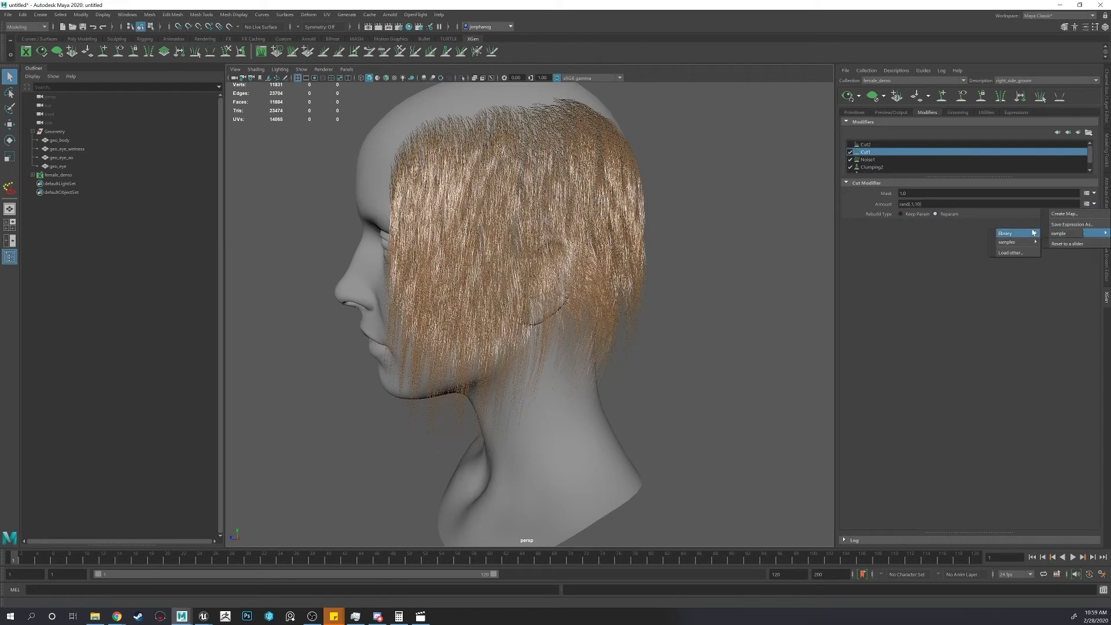
pyautogui.moveTo(1029, 243)
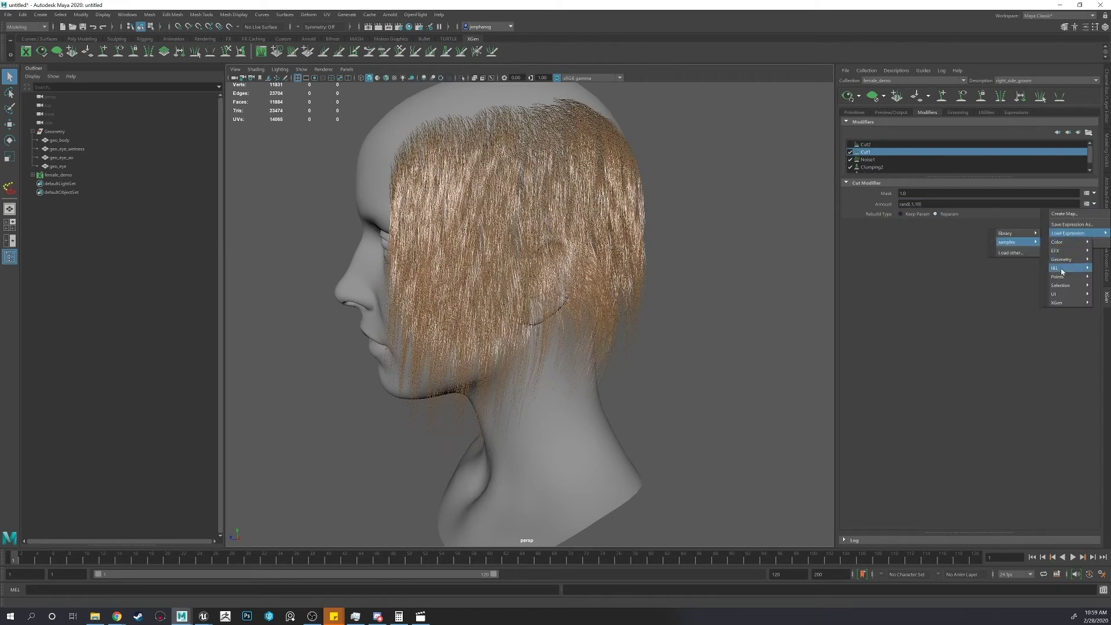
pyautogui.moveTo(1063, 291)
pyautogui.click(911, 203)
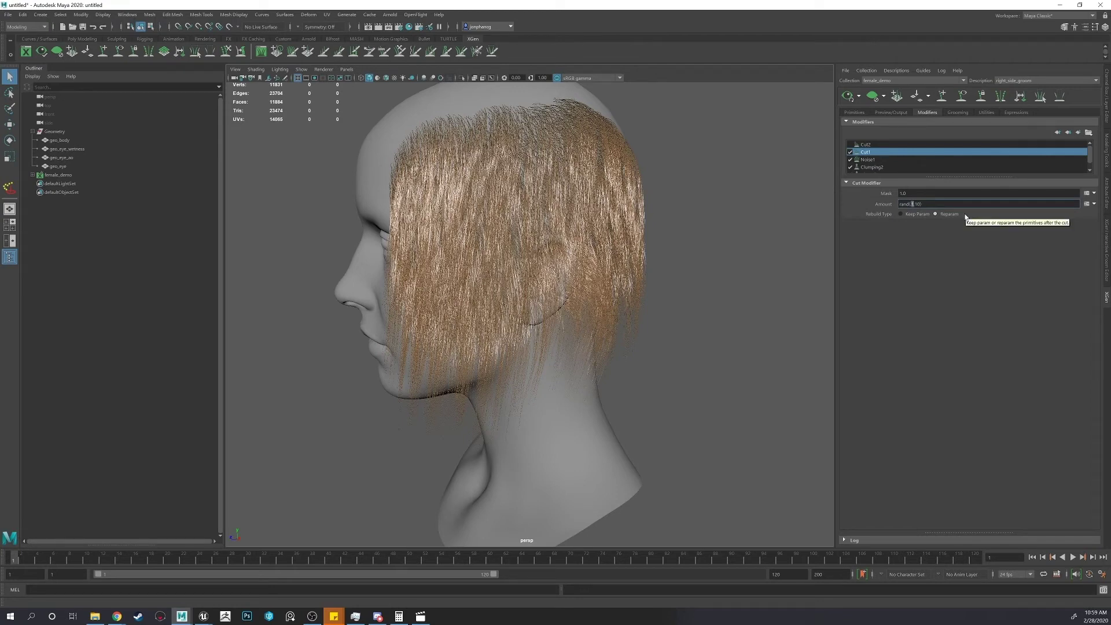
pyautogui.write('3')
# Disable the first Cut modifier, enable the second one and select it.
pyautogui.click(849, 153)
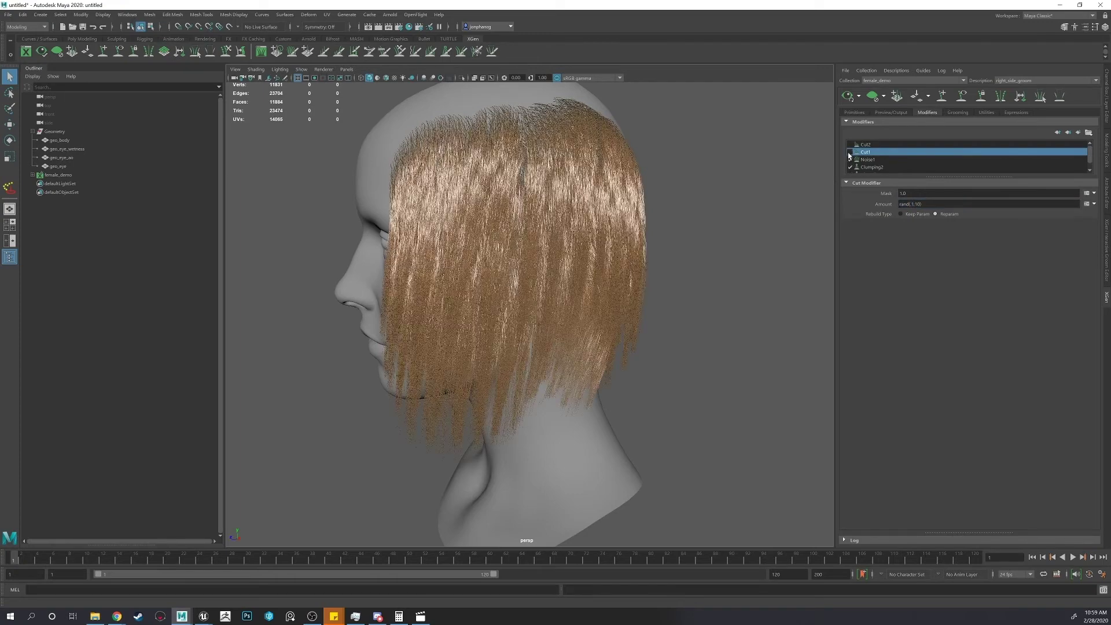
pyautogui.click(849, 144)
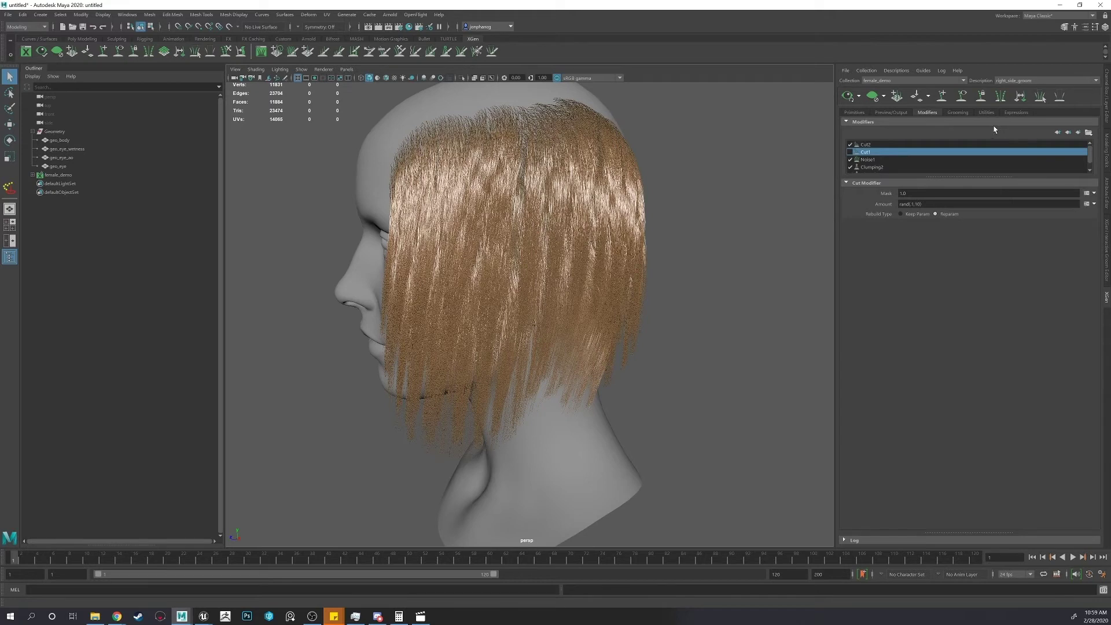
pyautogui.click(905, 144)
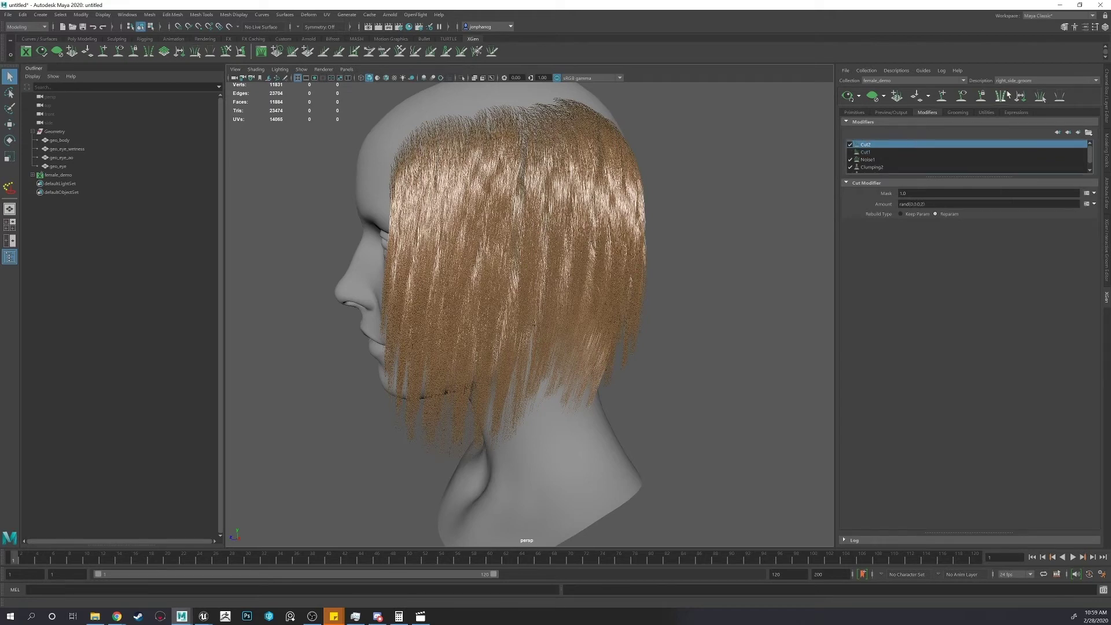
# Add a Coil modifier on top of the second Cut modifier.
pyautogui.click(1078, 133)
pyautogui.moveTo(1060, 119); pyautogui.dragTo(955, 120)
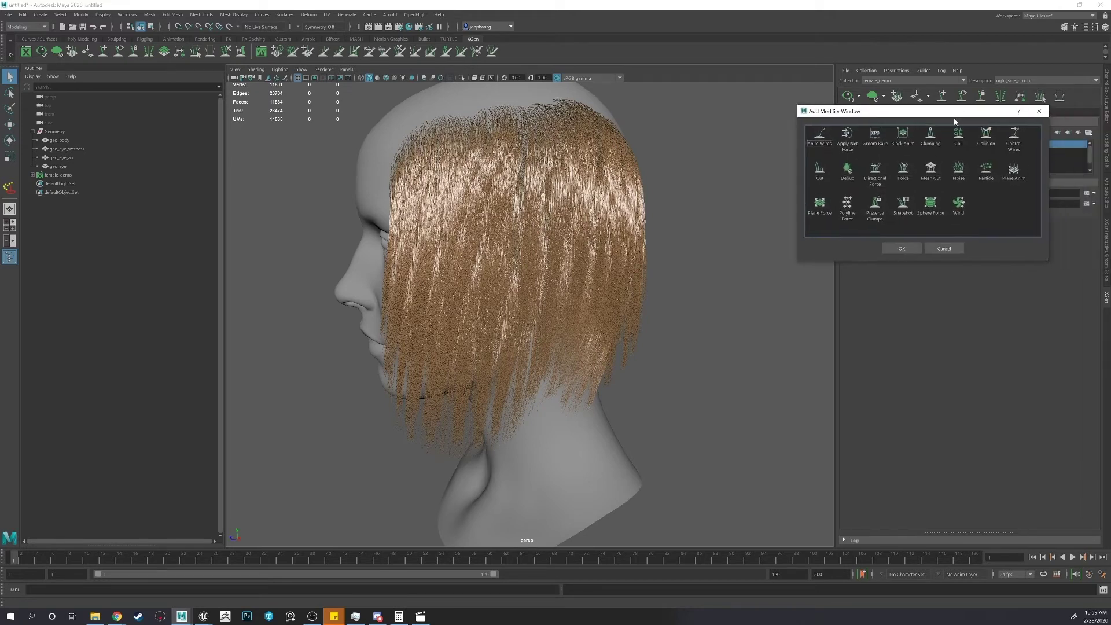
pyautogui.click(958, 142)
pyautogui.click(903, 249)
pyautogui.keyDown('alt'); pyautogui.moveTo(724, 242); pyautogui.dragTo(710, 238); pyautogui.keyUp('alt')
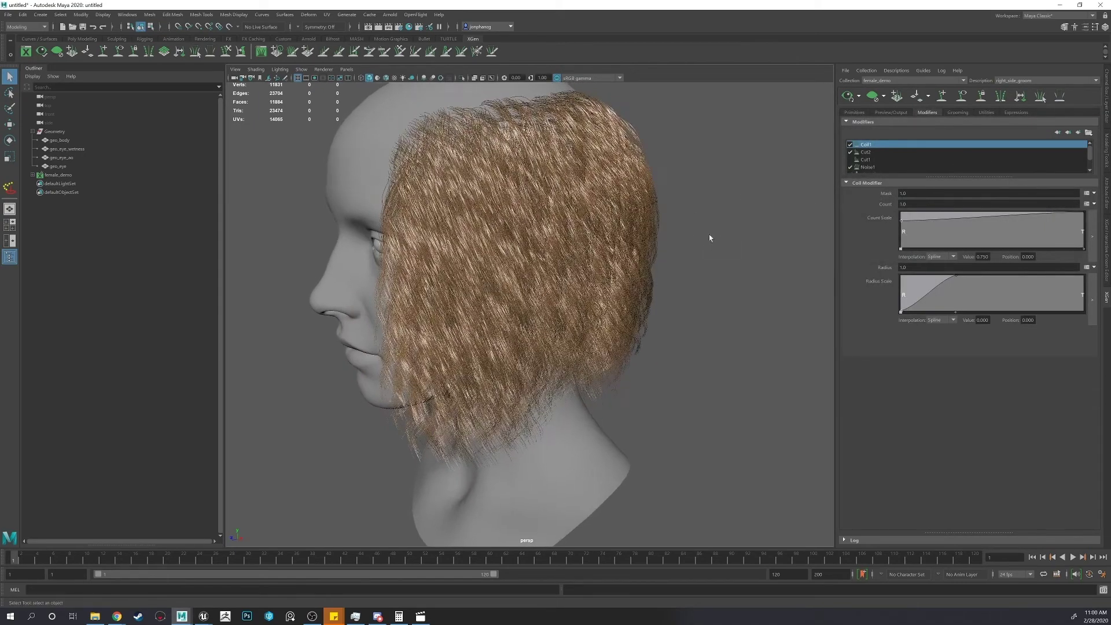
# Move the Coil modifier down the stack, below the Noise modifier and above the second Clumping modifier.
pyautogui.click(1067, 132)
pyautogui.click(1068, 132)
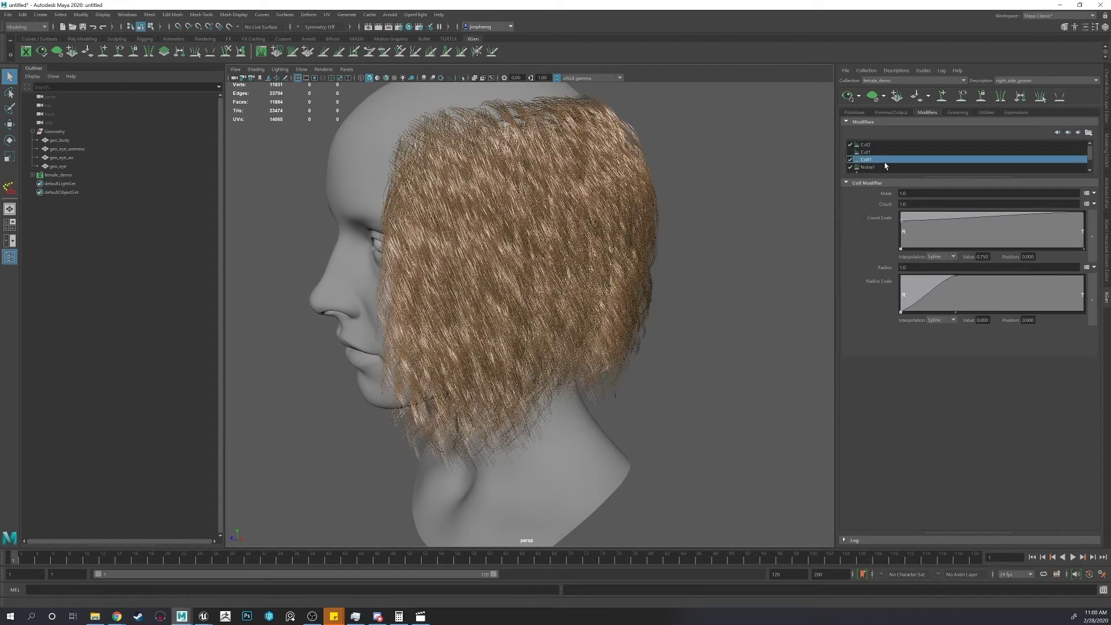
pyautogui.scroll(-1, 880, 161)
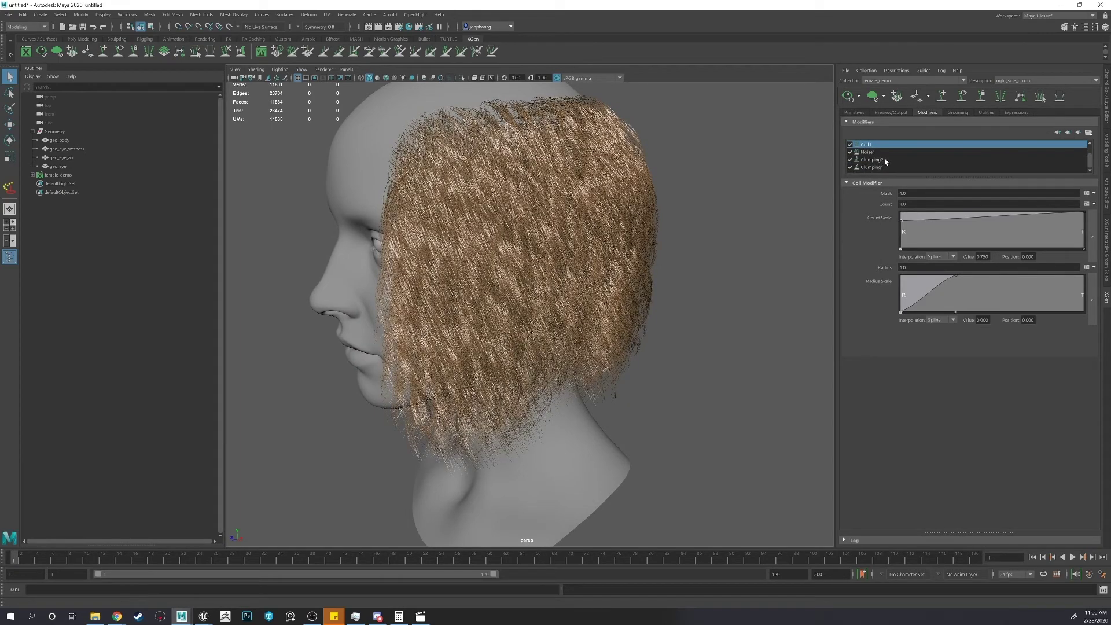
pyautogui.click(1069, 133)
pyautogui.scroll(-1, 875, 161)
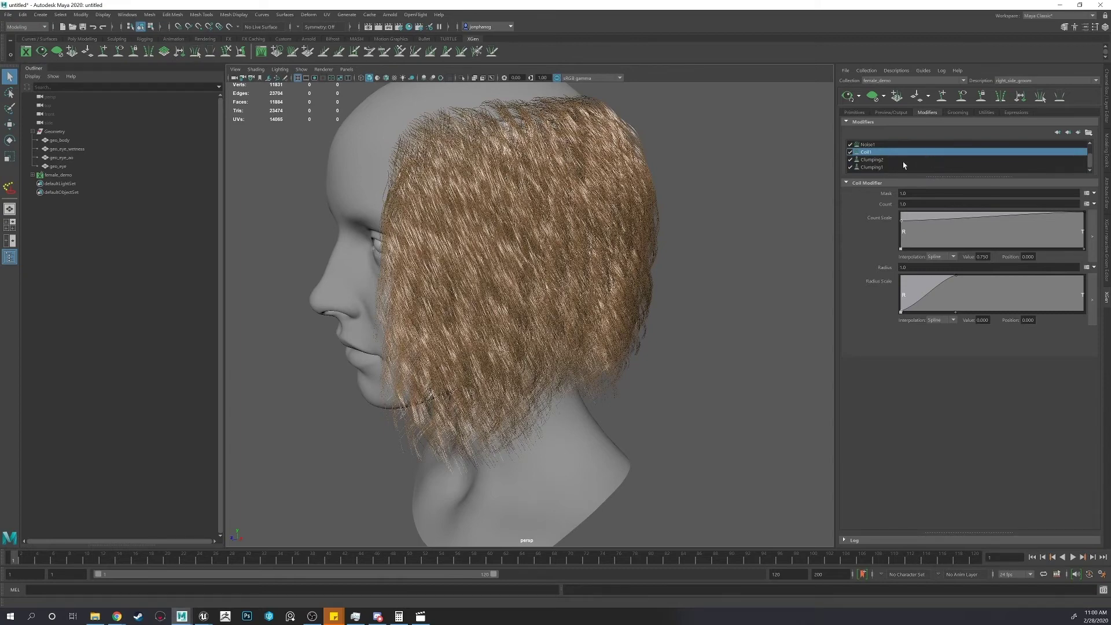
# Lower the Coil's Count Scale curve at the root and to about 0.92 at the tip, and shift the Radius Scale's middle point toward the tip.
pyautogui.scroll(1, 894, 166)
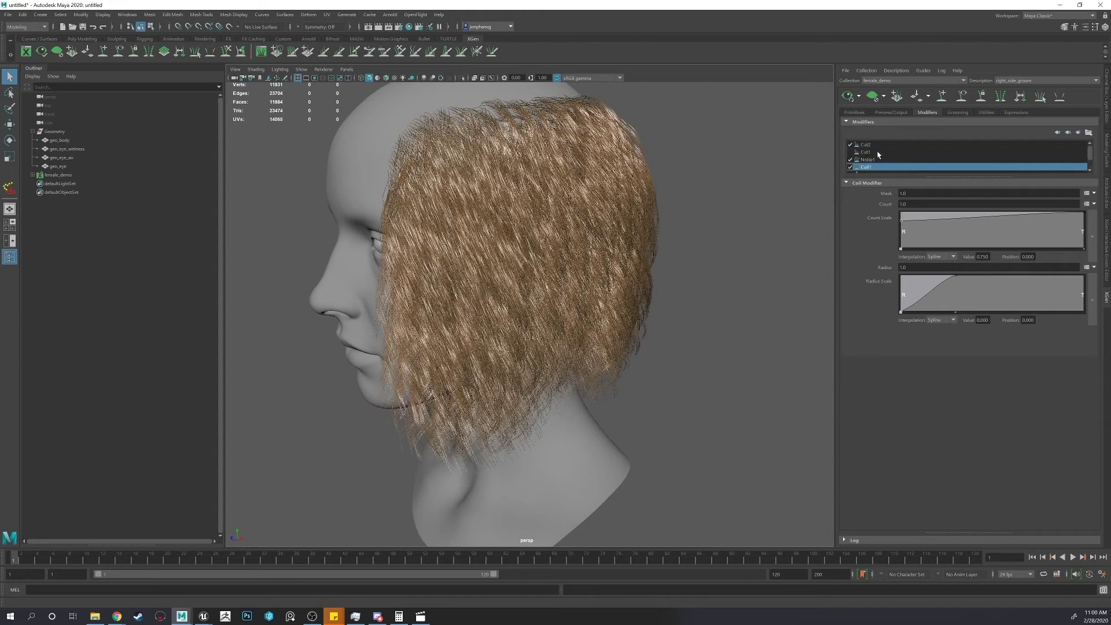
pyautogui.scroll(-1, 888, 164)
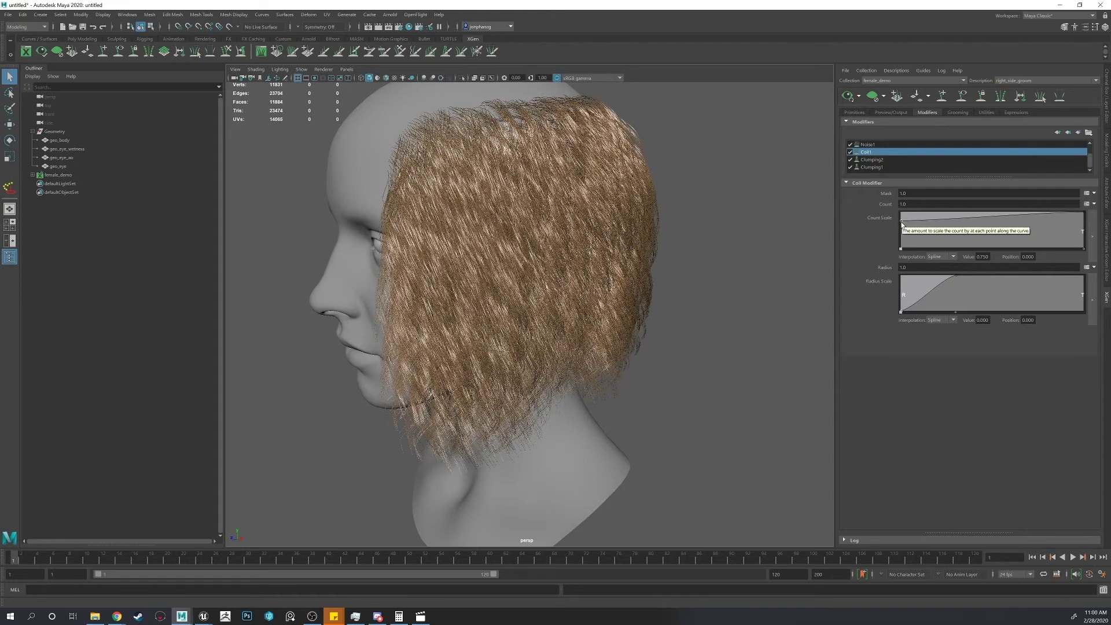
pyautogui.moveTo(902, 223)
pyautogui.mouseDown()
pyautogui.moveTo(897, 246)
pyautogui.moveTo(890, 239)
pyautogui.mouseUp()
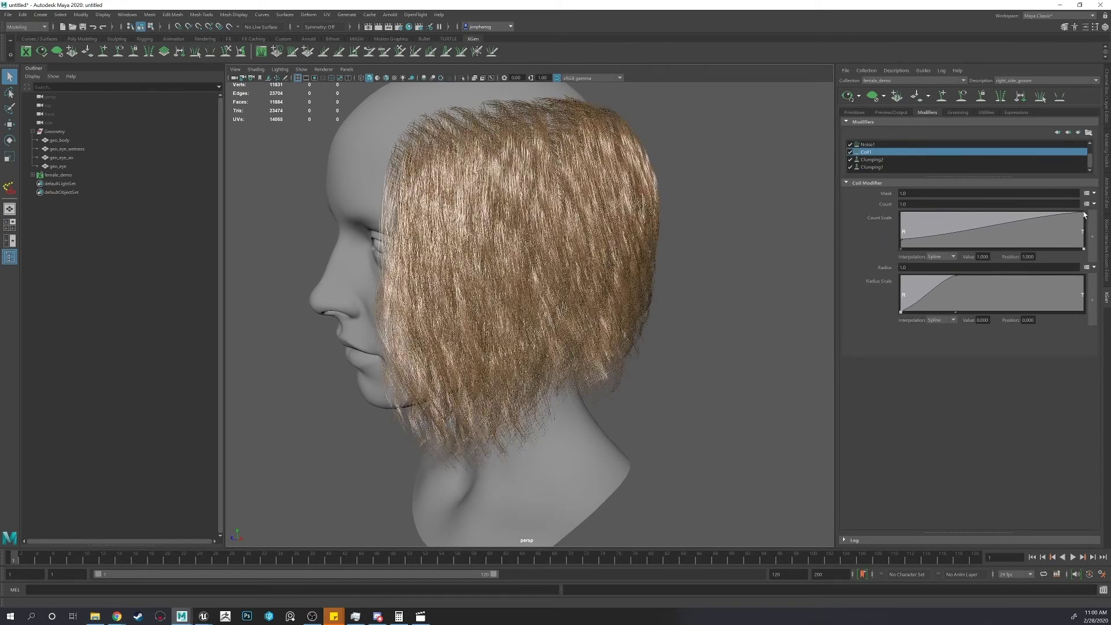
pyautogui.moveTo(1083, 213); pyautogui.dragTo(1086, 218)
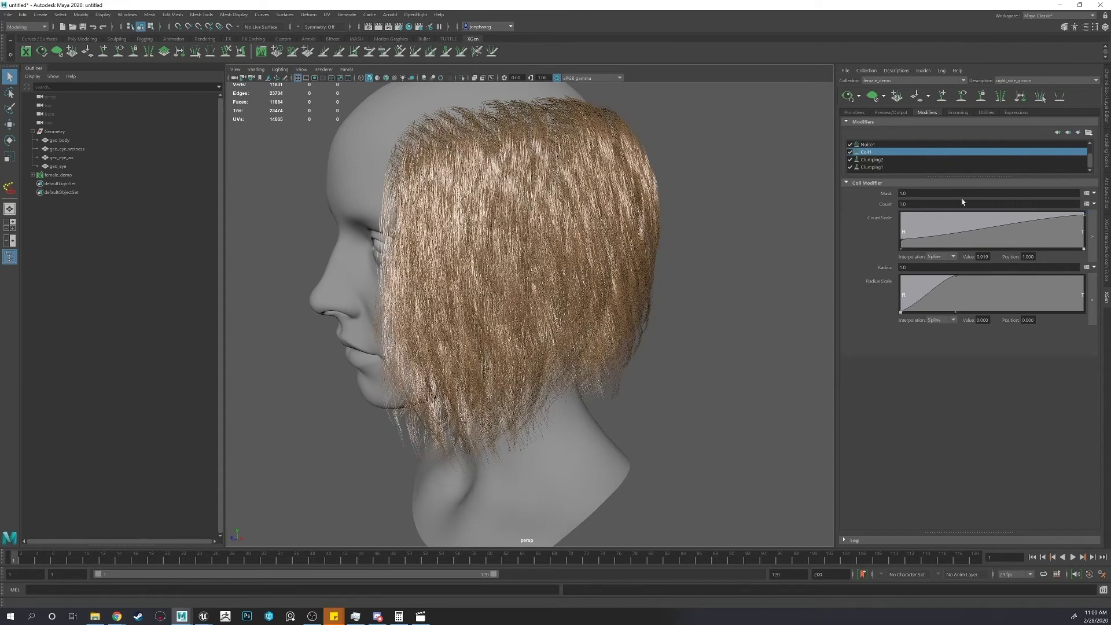
pyautogui.click(920, 204)
pyautogui.moveTo(957, 279)
pyautogui.mouseDown()
pyautogui.moveTo(964, 287)
pyautogui.moveTo(965, 277)
pyautogui.mouseUp()
pyautogui.scroll(2, 1056, 167)
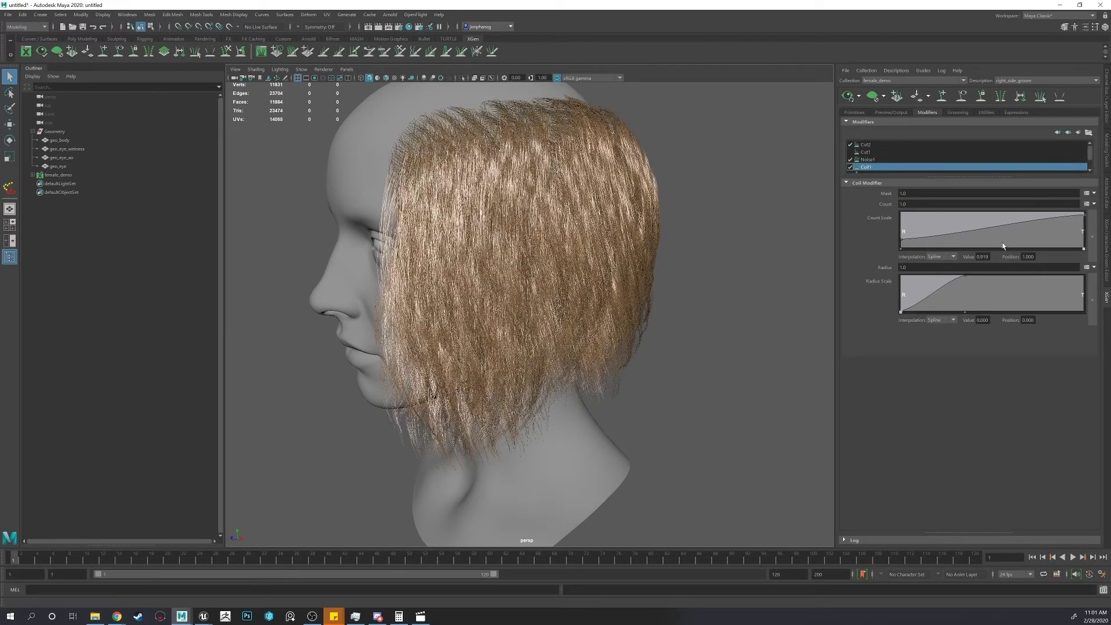
# Try to add another Clumping modifier to the stack.
pyautogui.click(1077, 132)
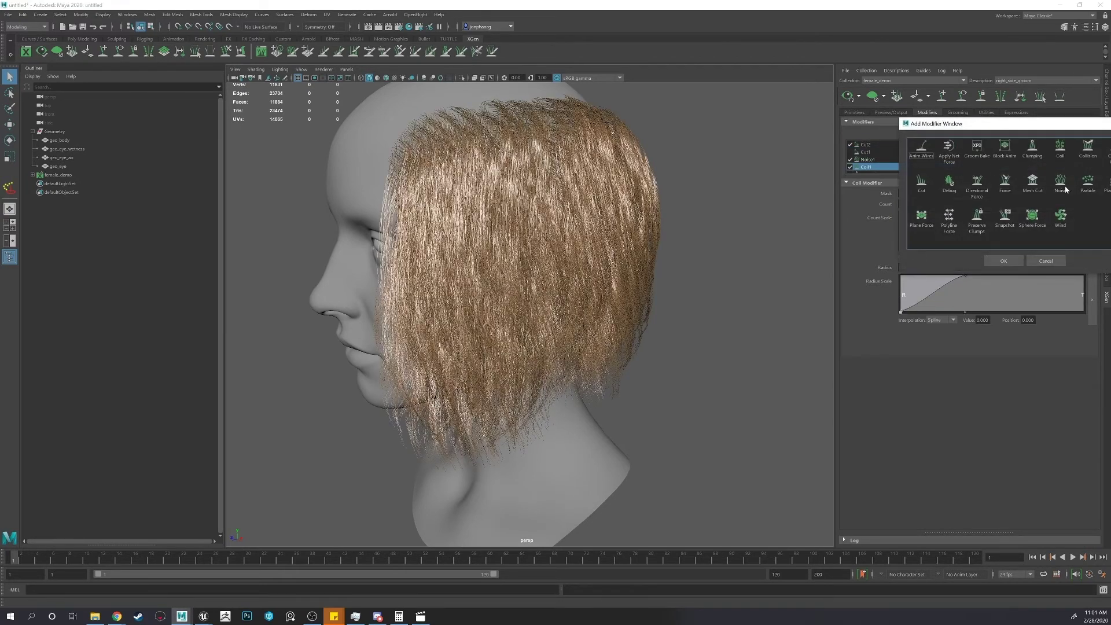
pyautogui.click(1033, 148)
pyautogui.click(1003, 261)
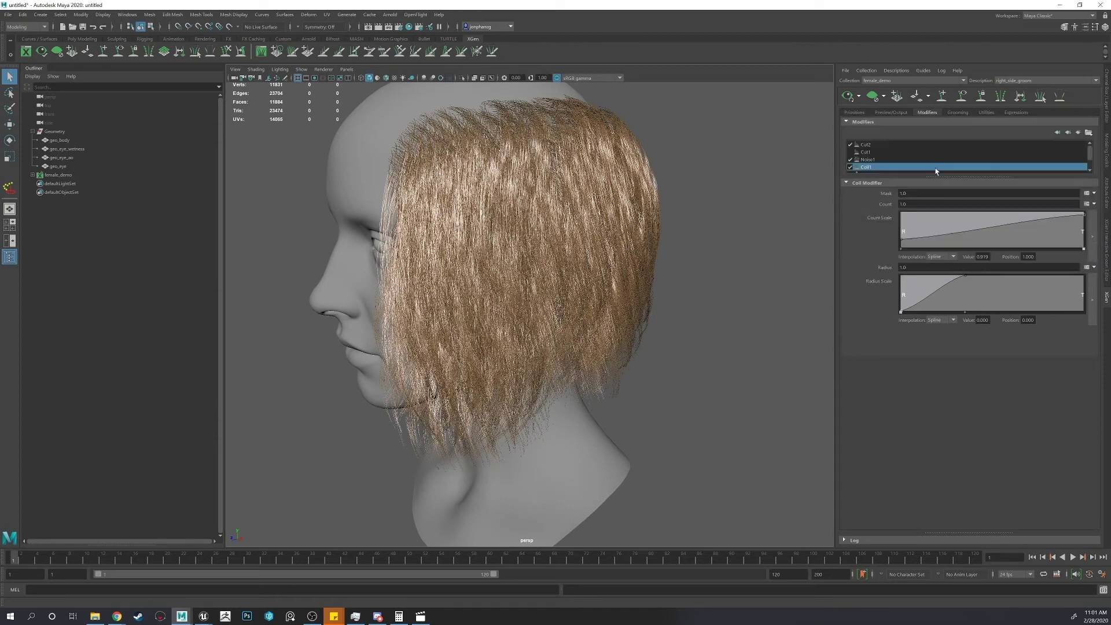
pyautogui.scroll(1, 933, 166)
# Return to the primitive settings of the right-side description and hide the hair preview to expose the bare head.
pyautogui.click(854, 111)
pyautogui.keyDown('alt'); pyautogui.moveTo(689, 203); pyautogui.dragTo(850, 113); pyautogui.keyUp('alt')
pyautogui.click(874, 97)
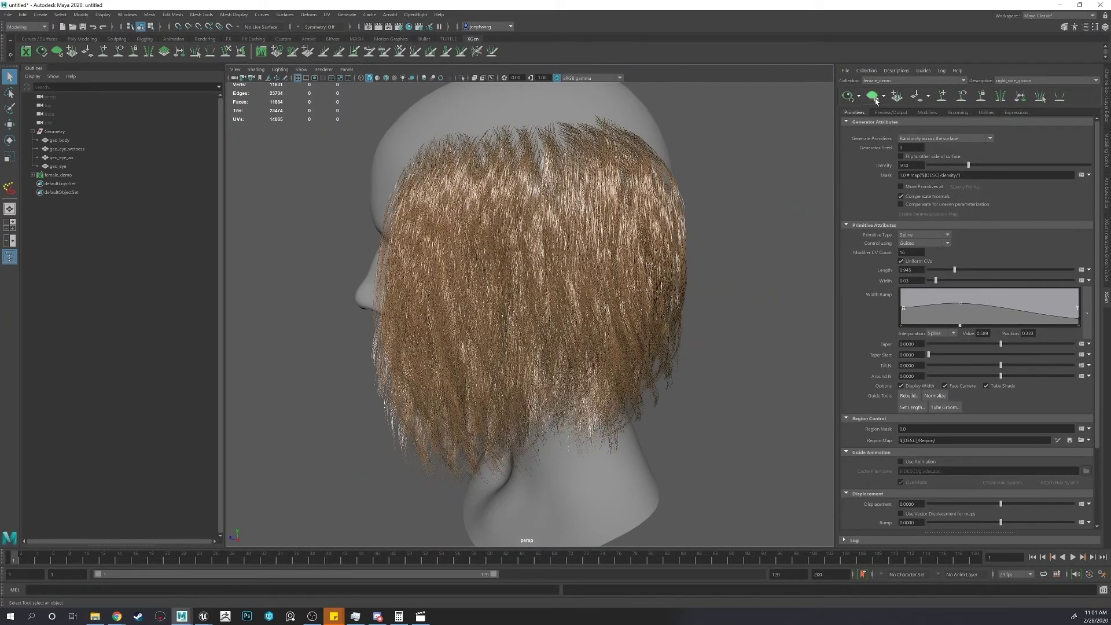
pyautogui.click(874, 96)
pyautogui.keyDown('alt'); pyautogui.moveTo(602, 208); pyautogui.dragTo(636, 173); pyautogui.keyUp('alt')
# Create a density mask map named right_side_mask with a resolution of 5.0 and a black start color.
pyautogui.click(1089, 175)
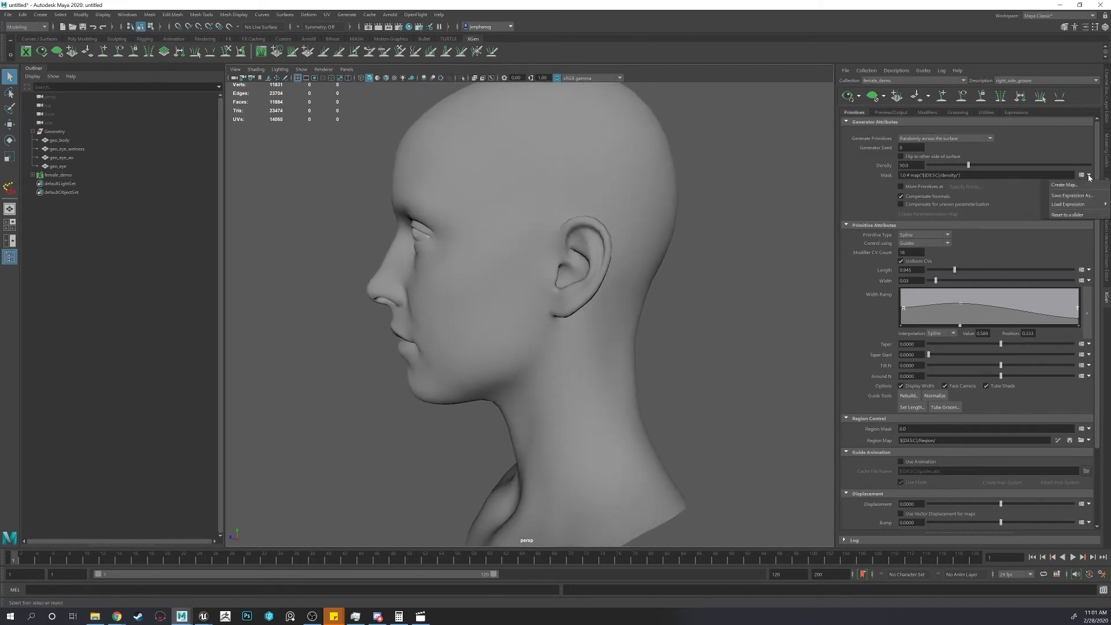
pyautogui.moveTo(1087, 208)
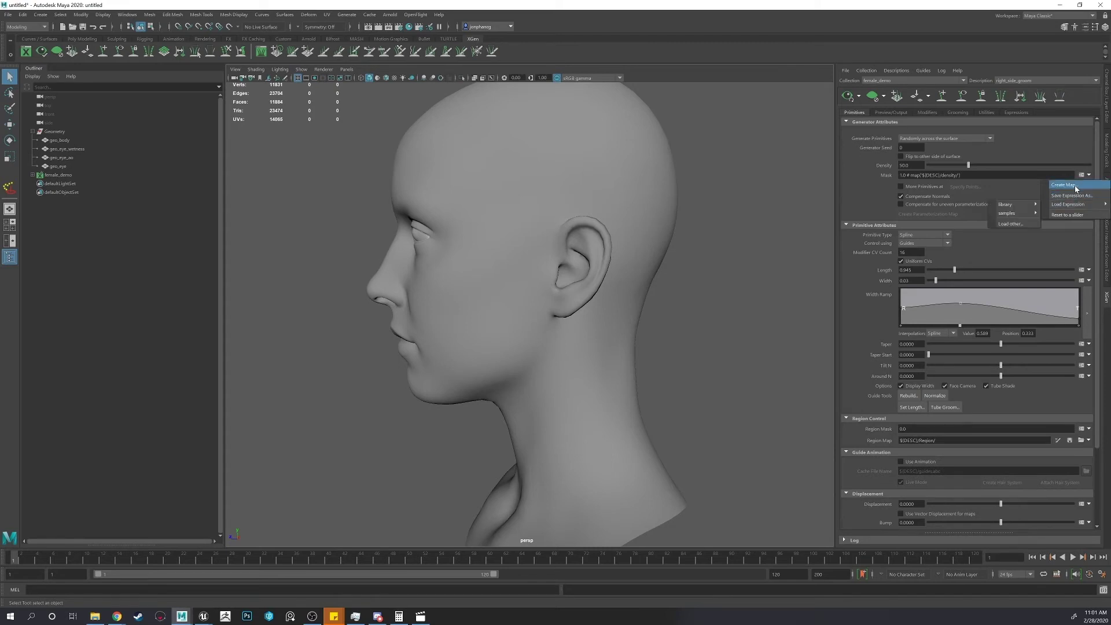
pyautogui.click(1074, 185)
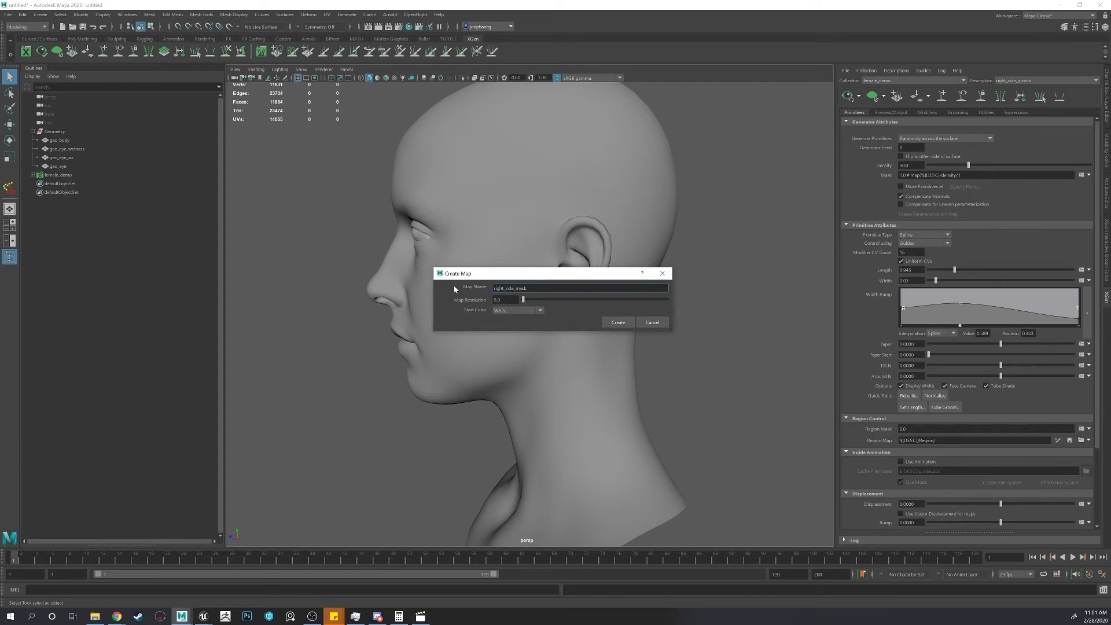
pyautogui.press('Tab')
pyautogui.click(535, 311)
pyautogui.click(528, 325)
pyautogui.click(619, 323)
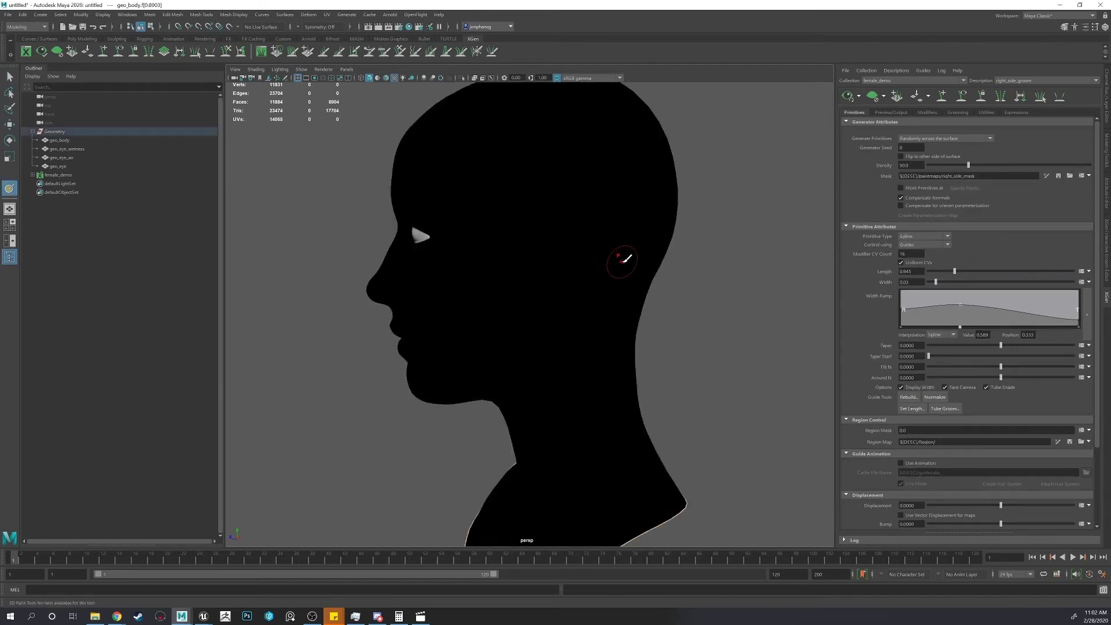
# Overlay the wireframe on the shaded head and set the 3D Paint tool's color to white.
pyautogui.click(873, 97)
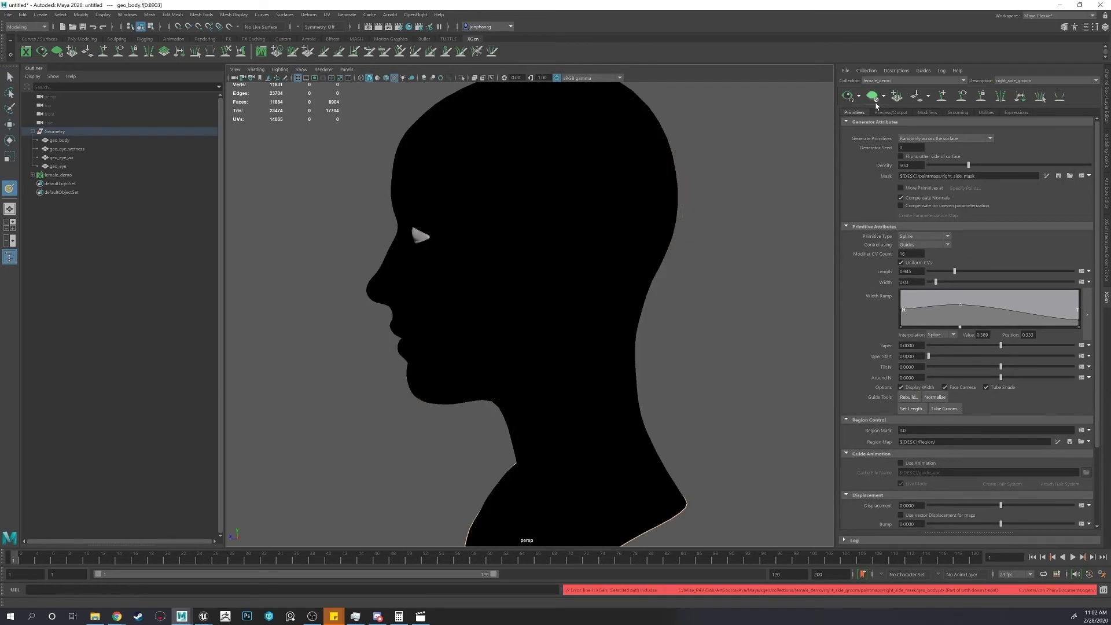
pyautogui.click(386, 79)
pyautogui.moveTo(479, 207)
pyautogui.keyDown('alt'); pyautogui.mouseDown()
pyautogui.moveTo(462, 221)
pyautogui.moveTo(513, 234)
pyautogui.moveTo(484, 230)
pyautogui.mouseUp(); pyautogui.keyUp('alt')
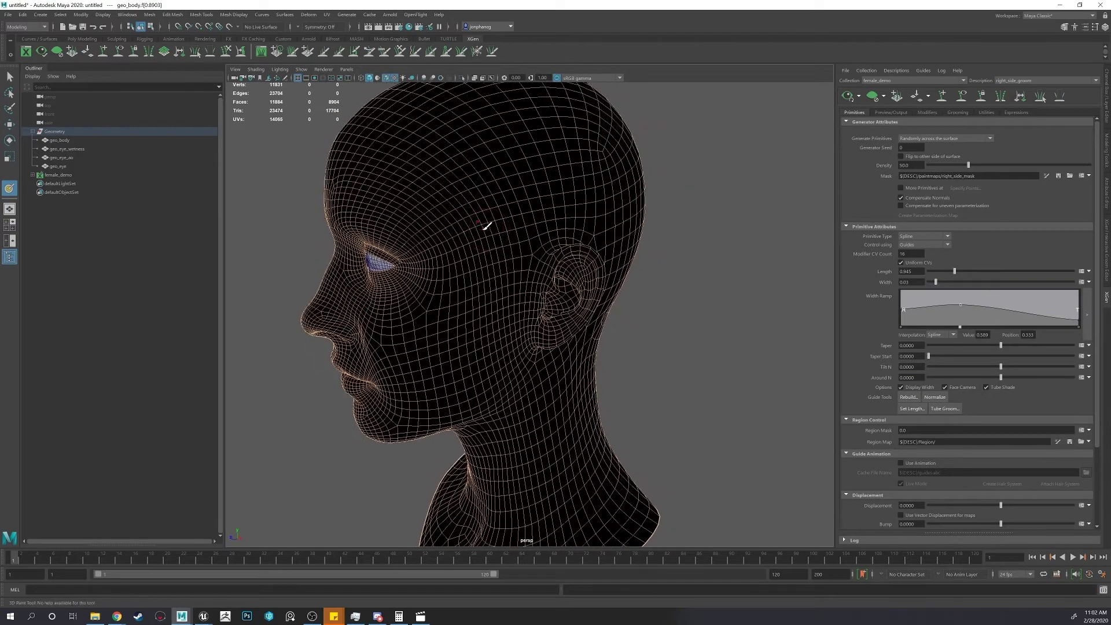
pyautogui.doubleClick(11, 189)
pyautogui.moveTo(112, 284); pyautogui.dragTo(147, 167)
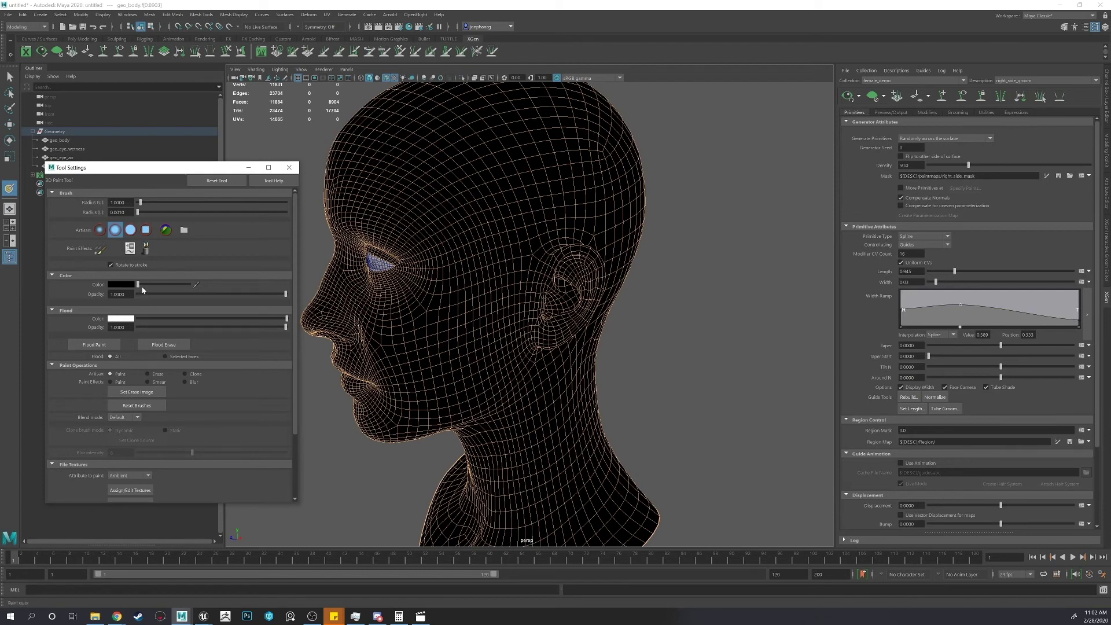
pyautogui.moveTo(142, 288); pyautogui.dragTo(178, 288)
# Resize the brush and paint a white mask patch on the side of the head, from the temple to above the ear.
pyautogui.press('b')
pyautogui.moveTo(506, 271)
pyautogui.keyDown('alt'); pyautogui.mouseDown()
pyautogui.moveTo(502, 279)
pyautogui.moveTo(486, 268)
pyautogui.moveTo(499, 235)
pyautogui.moveTo(575, 217)
pyautogui.moveTo(457, 229)
pyautogui.moveTo(564, 232)
pyautogui.moveTo(562, 215)
pyautogui.moveTo(480, 204)
pyautogui.moveTo(571, 204)
pyautogui.mouseUp(); pyautogui.keyUp('alt')
pyautogui.click(478, 237)
pyautogui.moveTo(570, 215)
pyautogui.keyDown('alt'); pyautogui.mouseDown()
pyautogui.moveTo(440, 254)
pyautogui.moveTo(517, 227)
pyautogui.mouseUp(); pyautogui.keyUp('alt')
pyautogui.press('b')
pyautogui.moveTo(526, 180)
pyautogui.mouseDown()
pyautogui.moveTo(525, 162)
pyautogui.moveTo(550, 165)
pyautogui.moveTo(471, 168)
pyautogui.moveTo(546, 172)
pyautogui.moveTo(503, 234)
pyautogui.mouseUp()
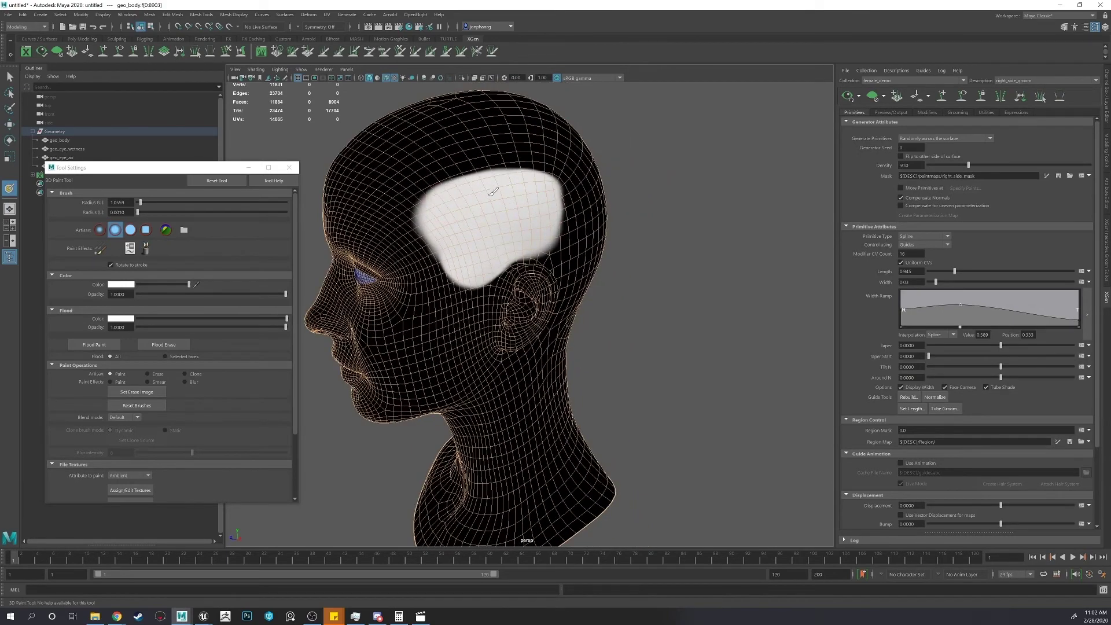
pyautogui.moveTo(493, 191)
pyautogui.keyDown('alt'); pyautogui.mouseDown()
pyautogui.moveTo(508, 228)
pyautogui.moveTo(489, 268)
pyautogui.mouseUp(); pyautogui.keyUp('alt')
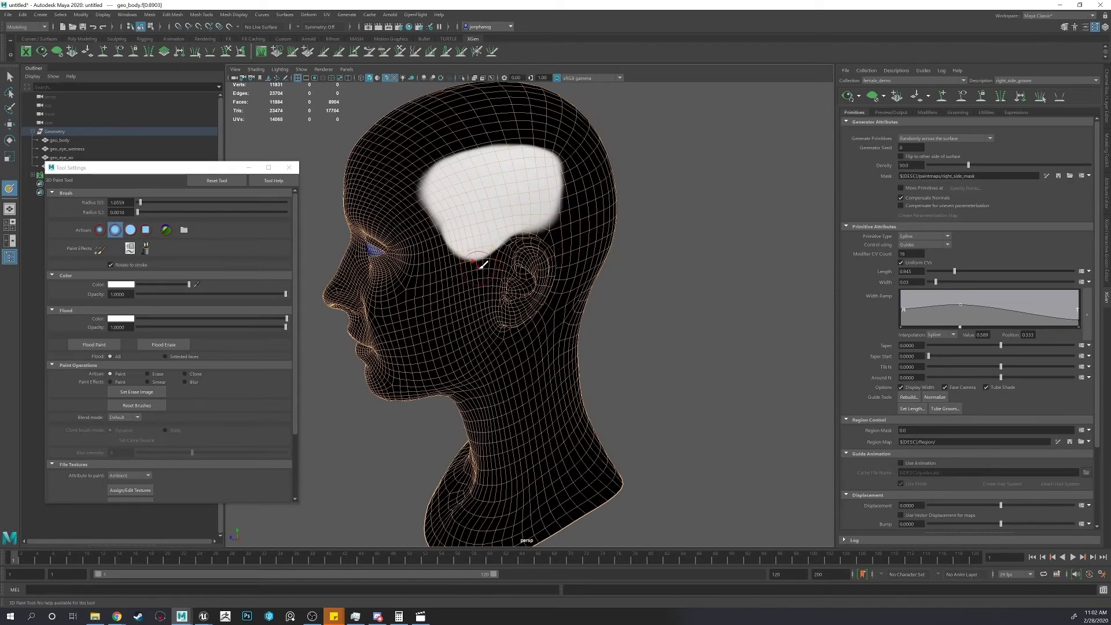
pyautogui.moveTo(487, 256)
pyautogui.keyDown('alt'); pyautogui.mouseDown()
pyautogui.moveTo(486, 280)
pyautogui.moveTo(565, 280)
pyautogui.moveTo(554, 270)
pyautogui.moveTo(528, 255)
pyautogui.moveTo(509, 270)
pyautogui.moveTo(635, 375)
pyautogui.mouseUp(); pyautogui.keyUp('alt')
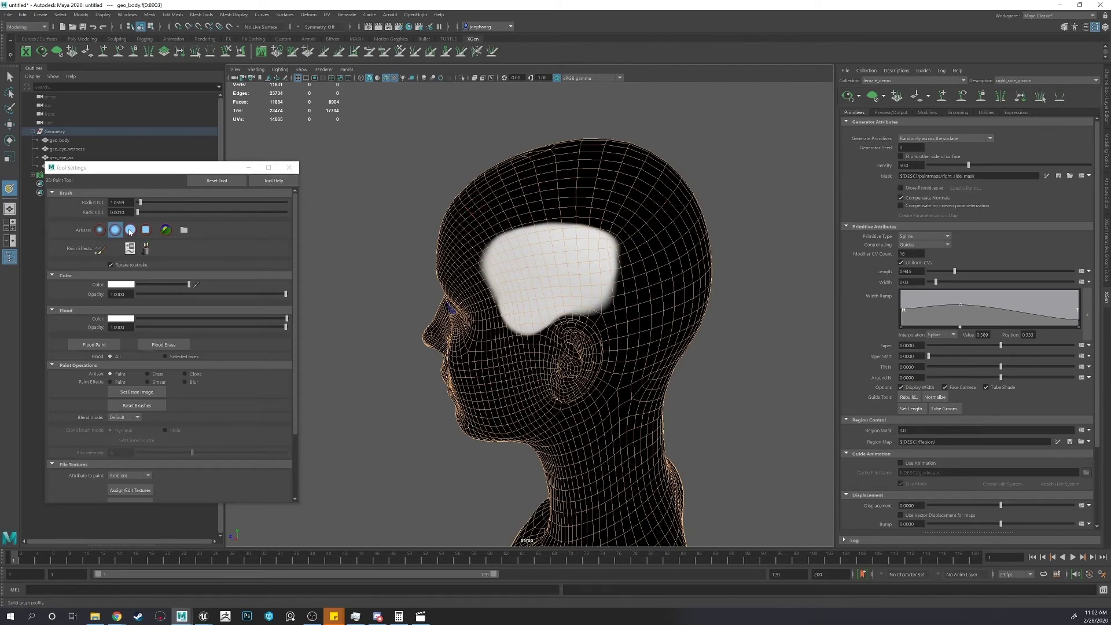
pyautogui.keyDown('alt'); pyautogui.moveTo(521, 203); pyautogui.dragTo(488, 203); pyautogui.keyUp('alt')
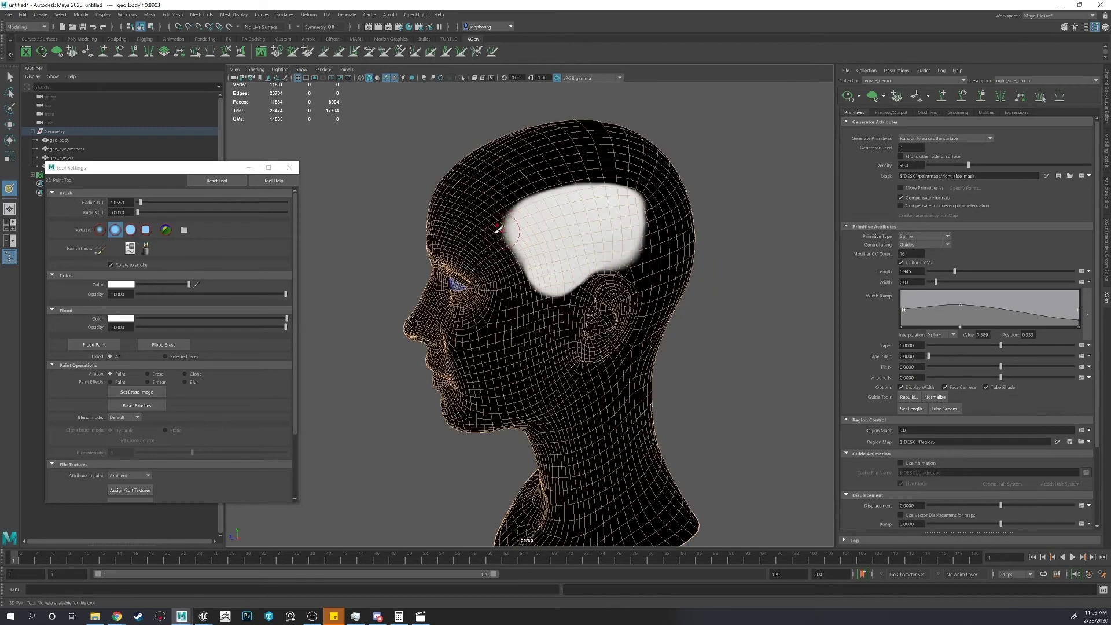
# Switch the paint brush to the soft Gaussian profile and save the painted right_side_mask map.
pyautogui.scroll(3, 487, 203)
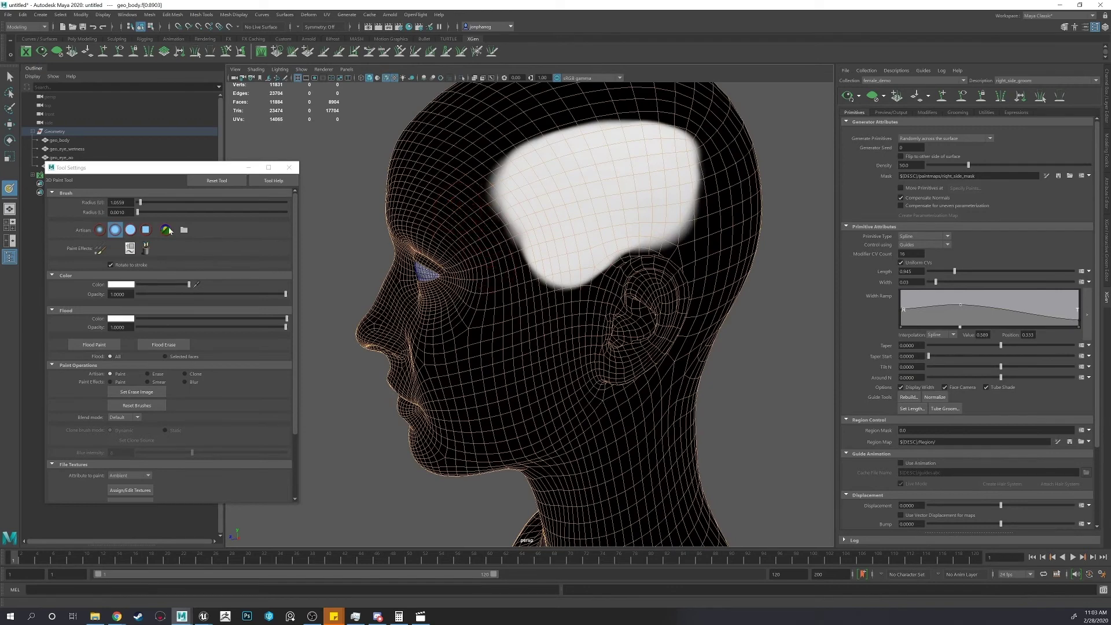
pyautogui.click(128, 231)
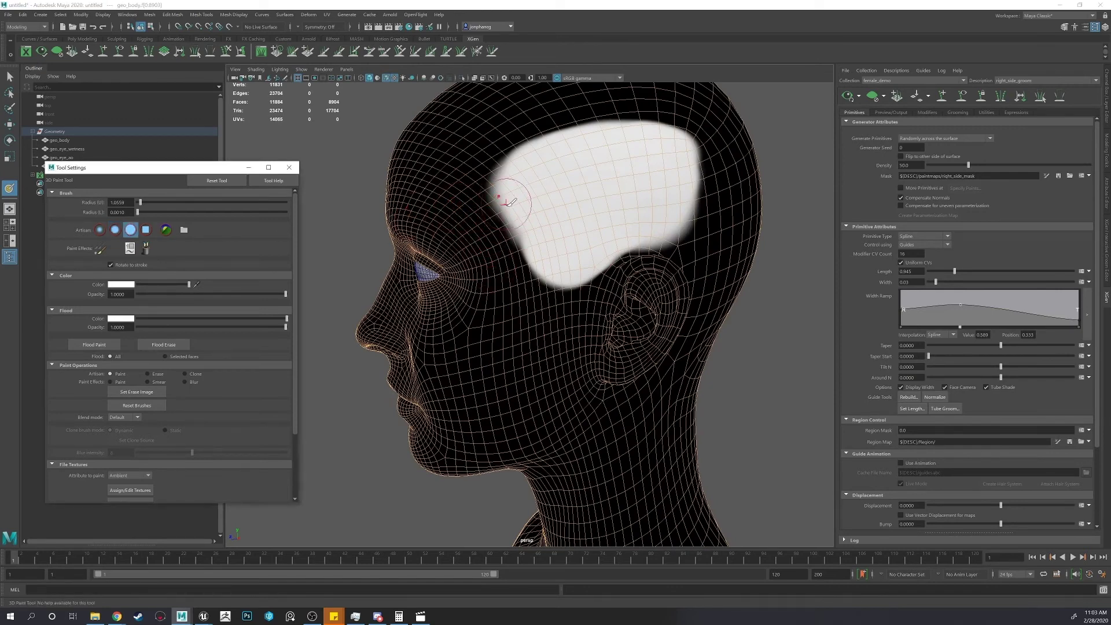
pyautogui.click(99, 230)
pyautogui.moveTo(655, 185)
pyautogui.keyDown('alt'); pyautogui.mouseDown()
pyautogui.moveTo(640, 173)
pyautogui.moveTo(855, 167)
pyautogui.mouseUp(); pyautogui.keyUp('alt')
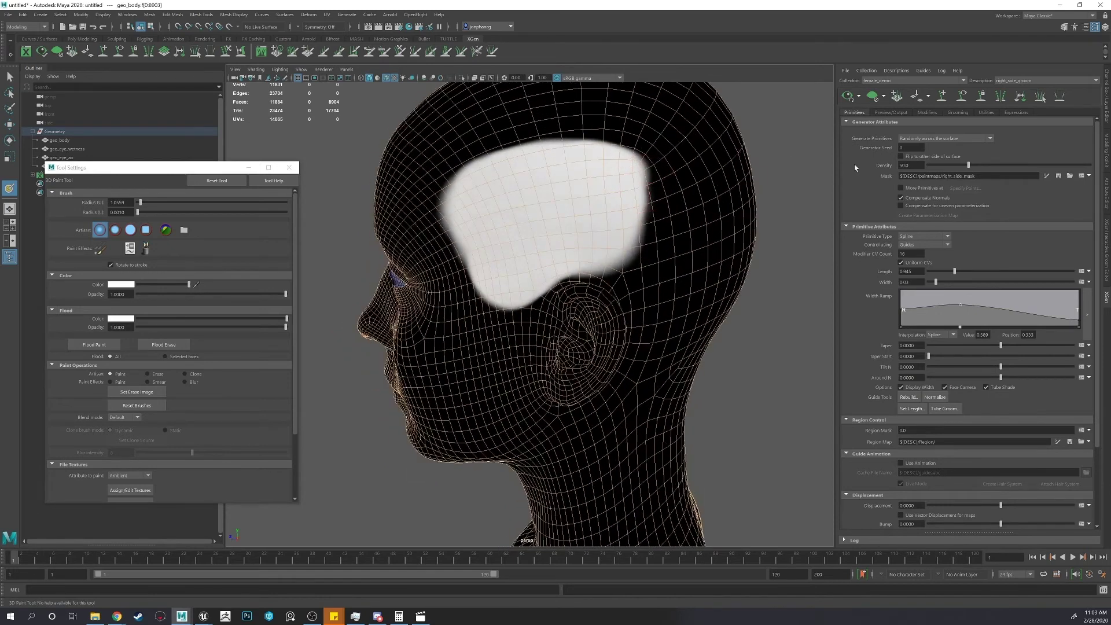
pyautogui.click(1058, 177)
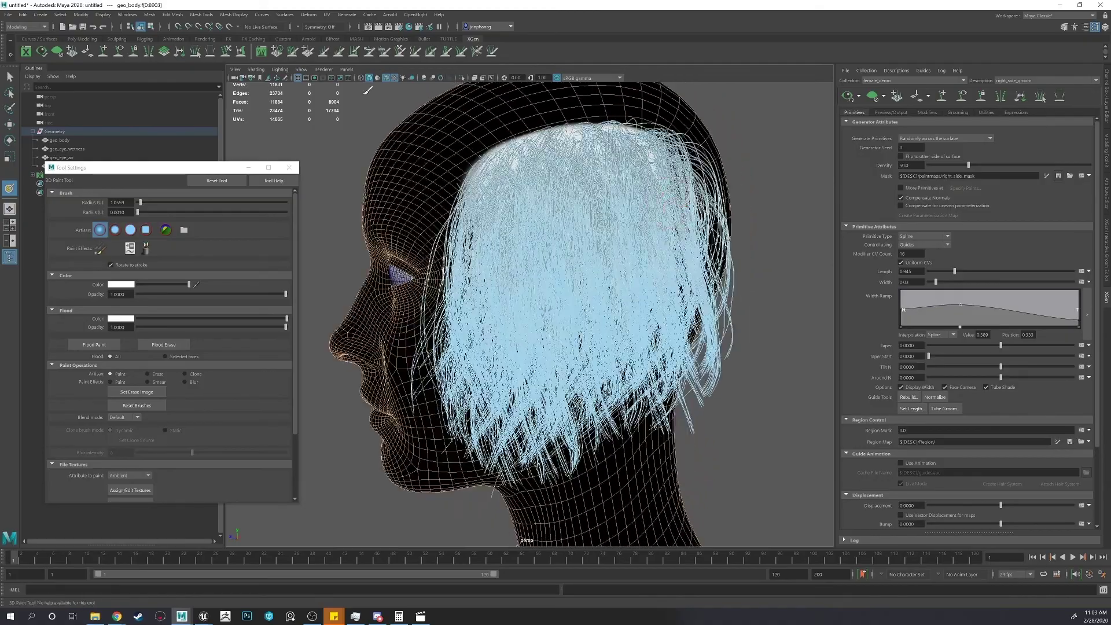
# Turn off the wireframe overlay and examine the hairline along the painted mask's edge.
pyautogui.click(387, 78)
pyautogui.keyDown('alt'); pyautogui.moveTo(524, 144); pyautogui.dragTo(440, 155); pyautogui.keyUp('alt')
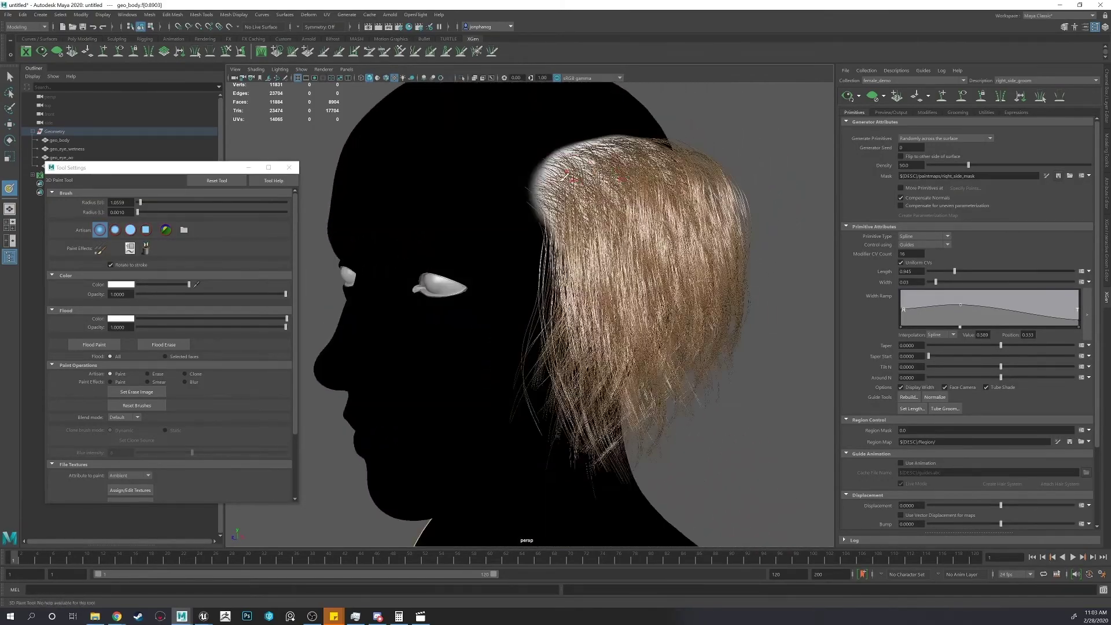
pyautogui.scroll(5, 552, 200)
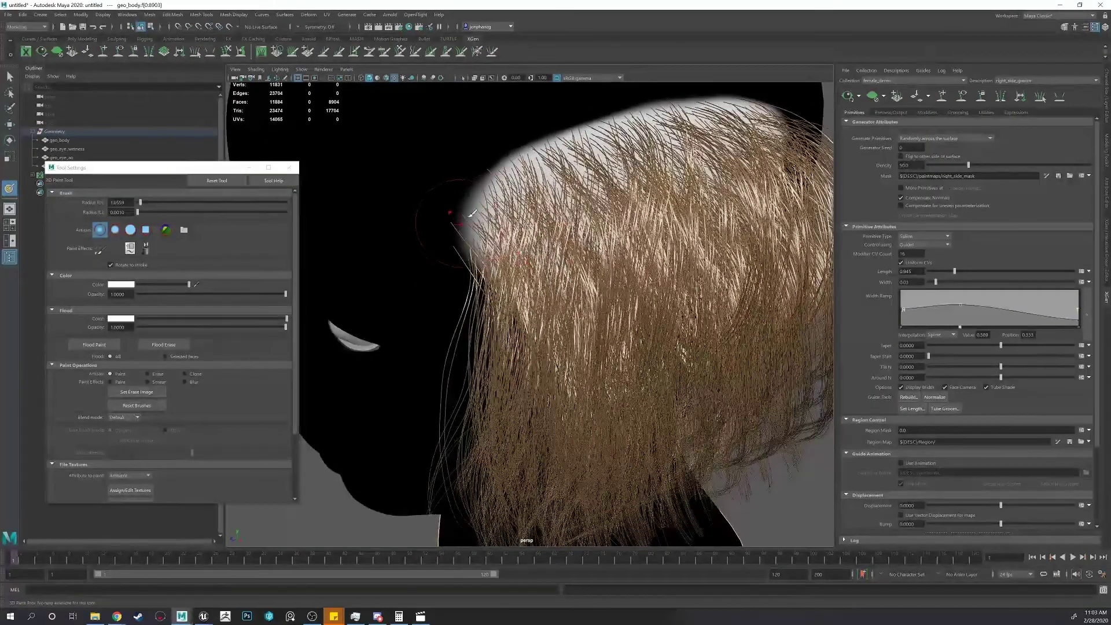
pyautogui.keyDown('alt'); pyautogui.moveTo(533, 171); pyautogui.dragTo(504, 141); pyautogui.keyUp('alt')
pyautogui.keyDown('alt'); pyautogui.moveTo(504, 140); pyautogui.dragTo(467, 179, button='middle'); pyautogui.keyUp('alt')
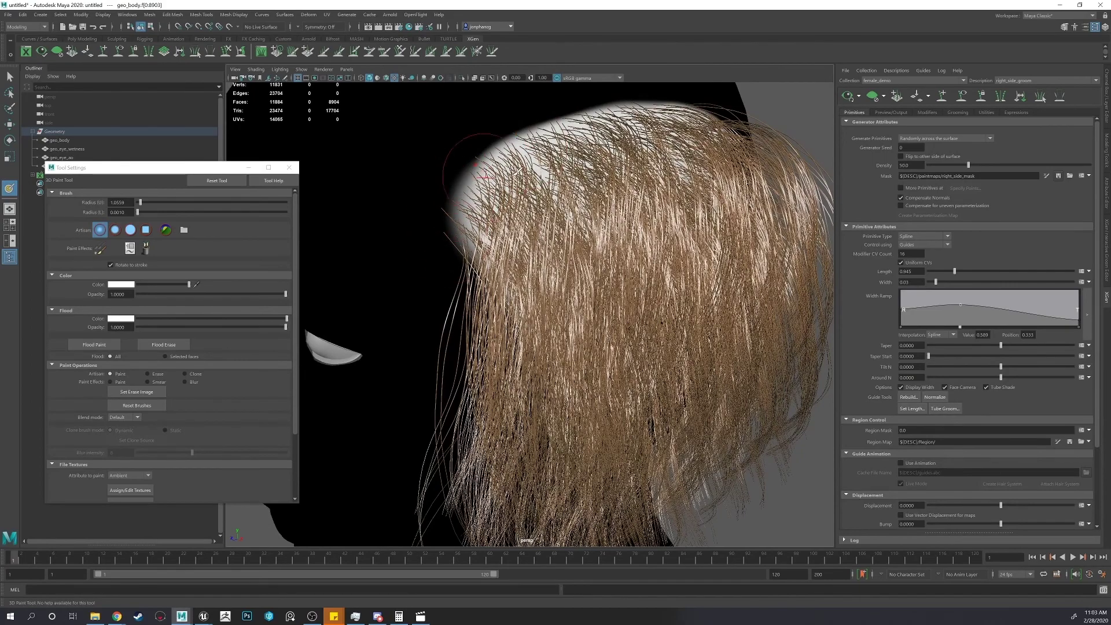
pyautogui.moveTo(480, 139)
pyautogui.keyDown('alt'); pyautogui.mouseDown()
pyautogui.moveTo(497, 181)
pyautogui.moveTo(463, 174)
pyautogui.moveTo(538, 168)
pyautogui.mouseUp(); pyautogui.keyUp('alt')
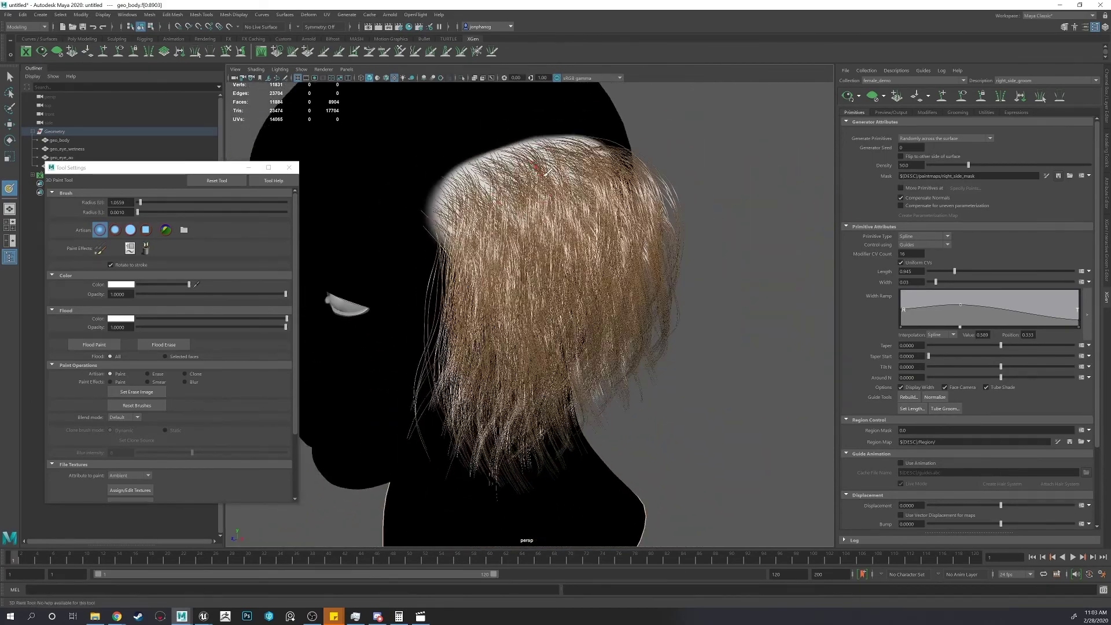
# Exit the paint tool, deselect the head, and raise the hair density to 200.
pyautogui.press('q')
pyautogui.click(723, 151)
pyautogui.keyDown('alt'); pyautogui.moveTo(579, 168); pyautogui.dragTo(672, 172); pyautogui.keyUp('alt')
pyautogui.moveTo(967, 167); pyautogui.dragTo(1090, 165)
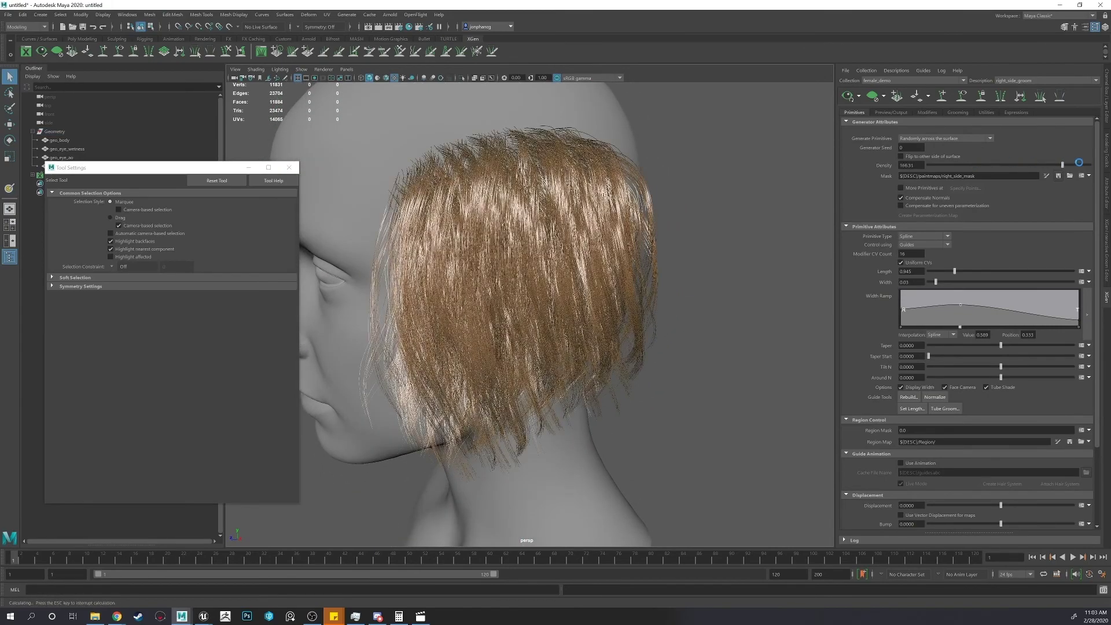
pyautogui.keyDown('alt'); pyautogui.moveTo(707, 206); pyautogui.dragTo(643, 209); pyautogui.keyUp('alt')
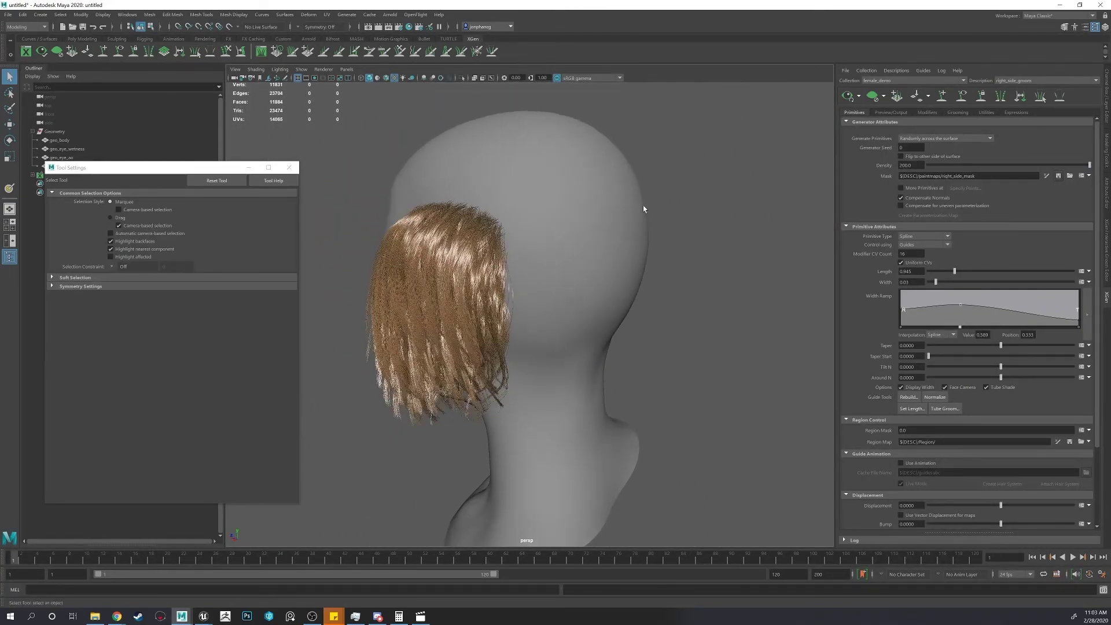
# Create a spline description named rear_hair_demo for the body mesh in the female_demo collection, controlled by placing and shaping guides.
pyautogui.click(905, 73)
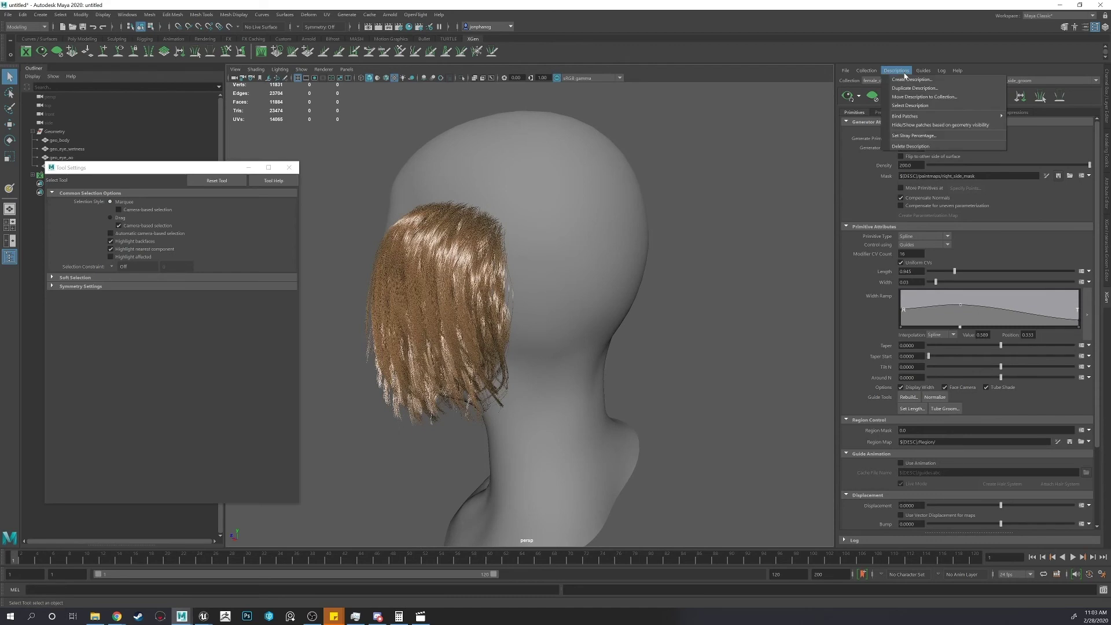
pyautogui.click(687, 139)
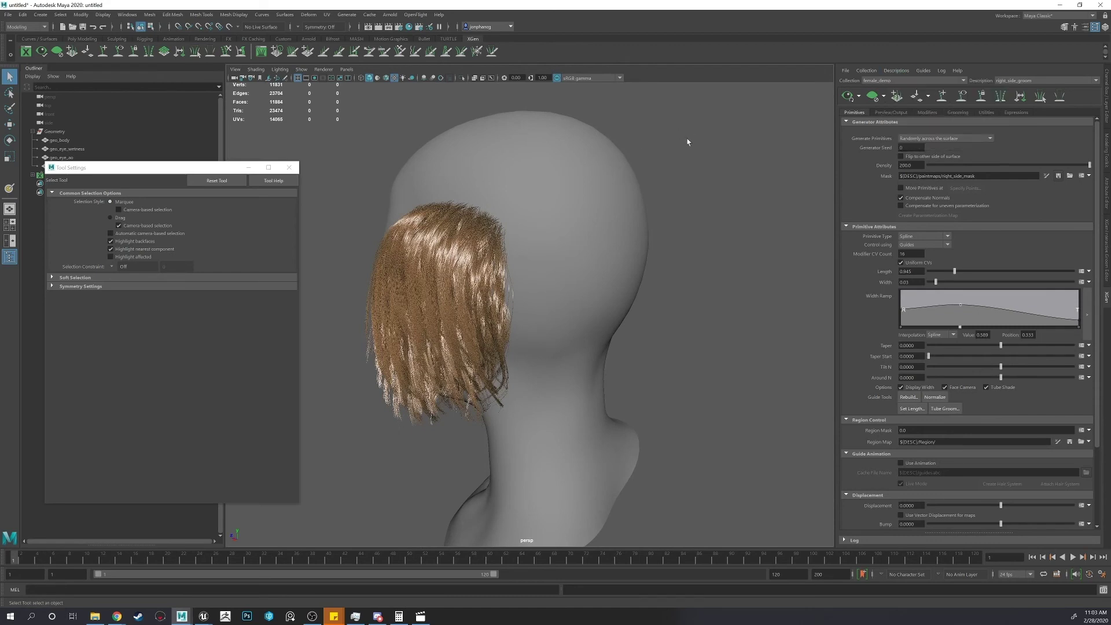
pyautogui.click(595, 198)
pyautogui.click(896, 71)
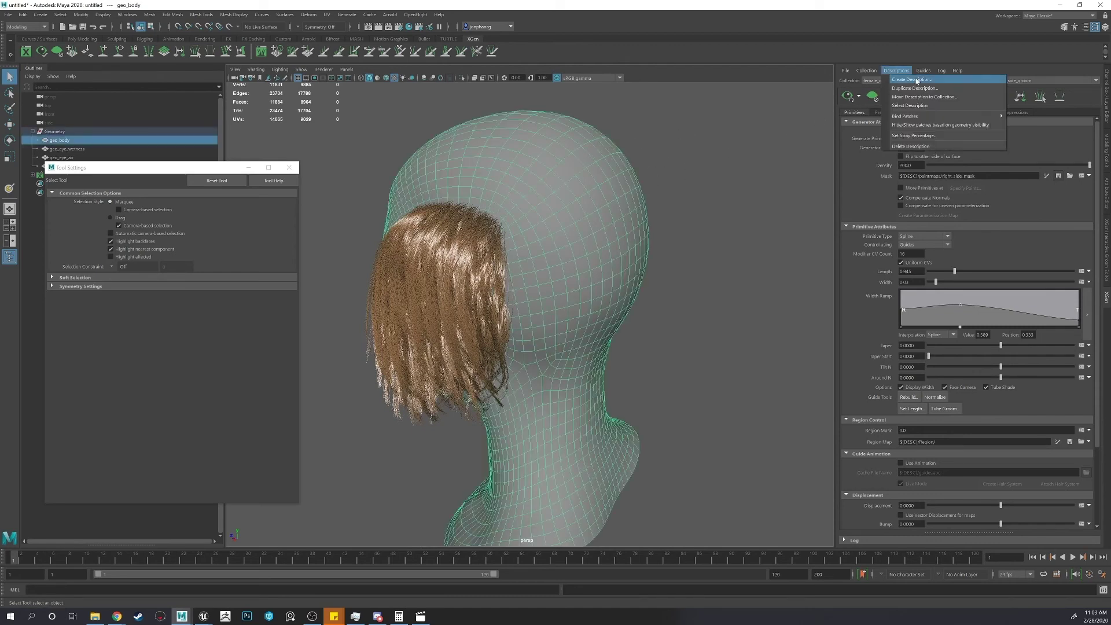
pyautogui.click(917, 81)
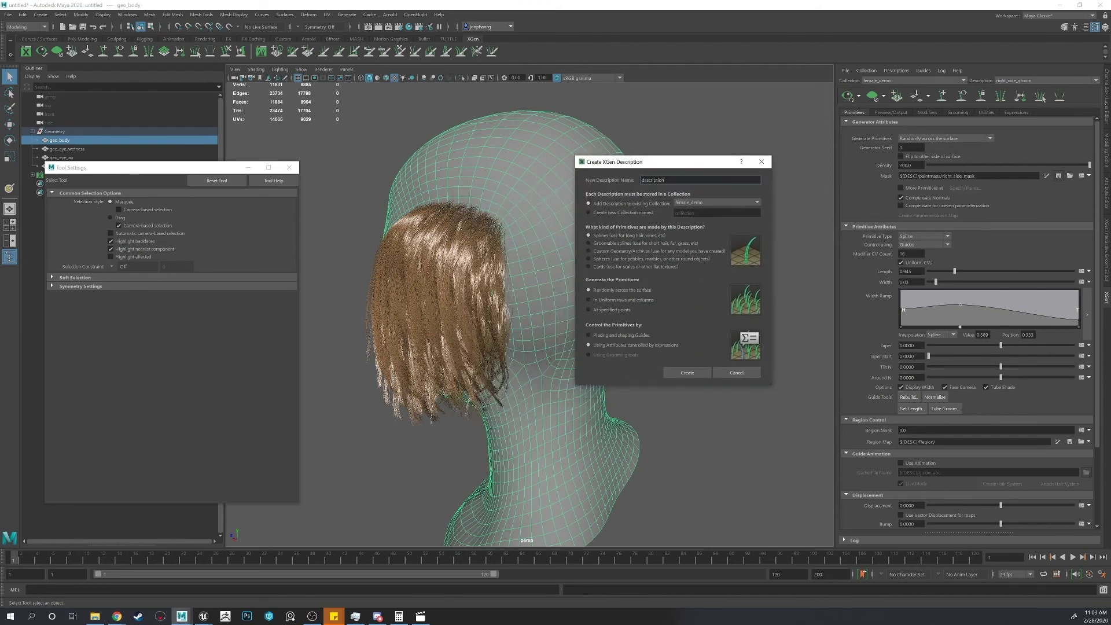
pyautogui.click(698, 202)
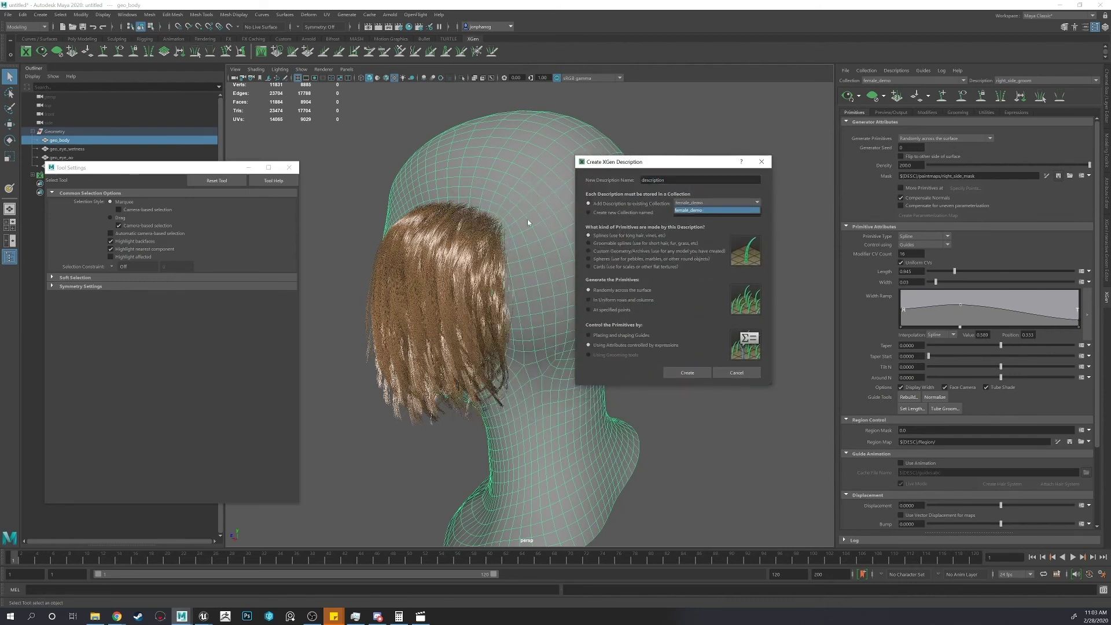
pyautogui.click(712, 211)
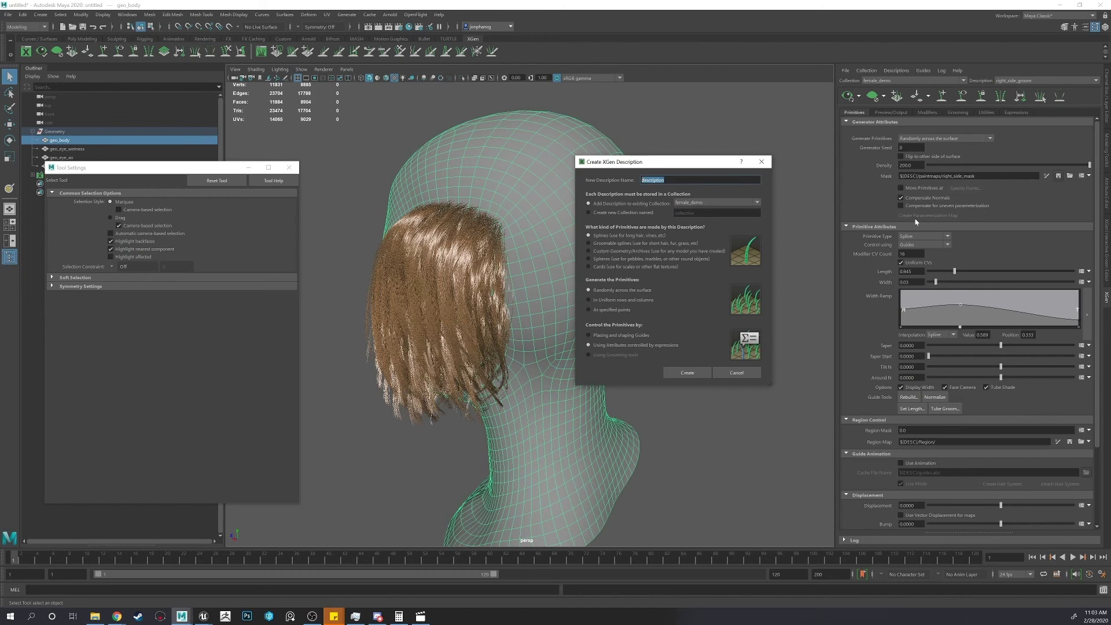
pyautogui.write('rear_hair_demo')
pyautogui.click(618, 336)
pyautogui.click(686, 372)
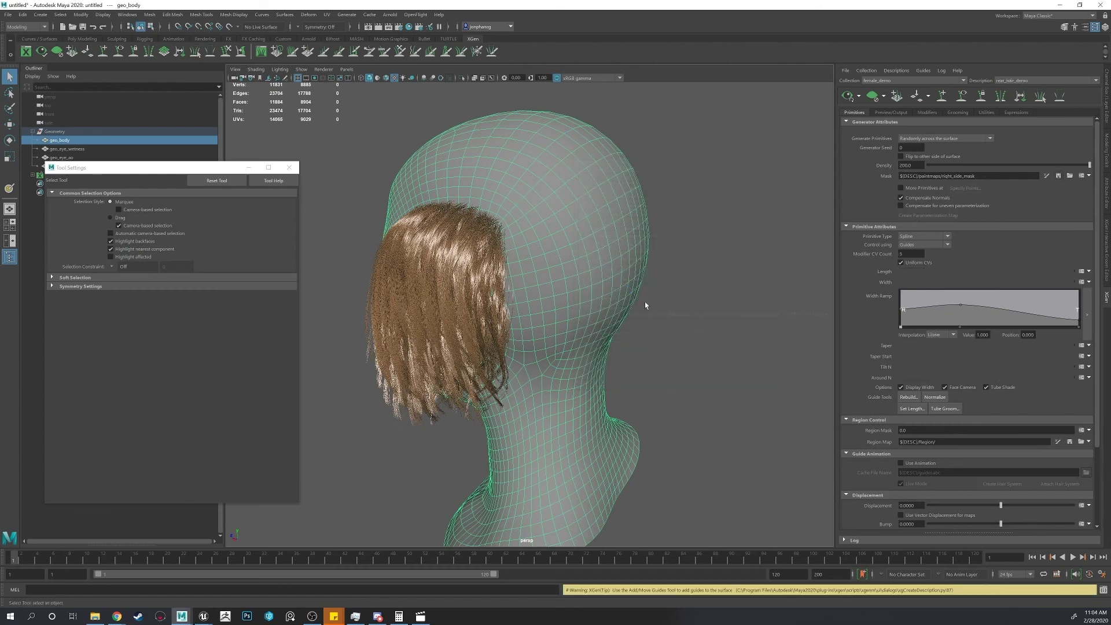
# Place three guides across the back of the head with the Add/Move Guides tool.
pyautogui.keyDown('alt'); pyautogui.moveTo(644, 303); pyautogui.dragTo(587, 288); pyautogui.keyUp('alt')
pyautogui.click(942, 96)
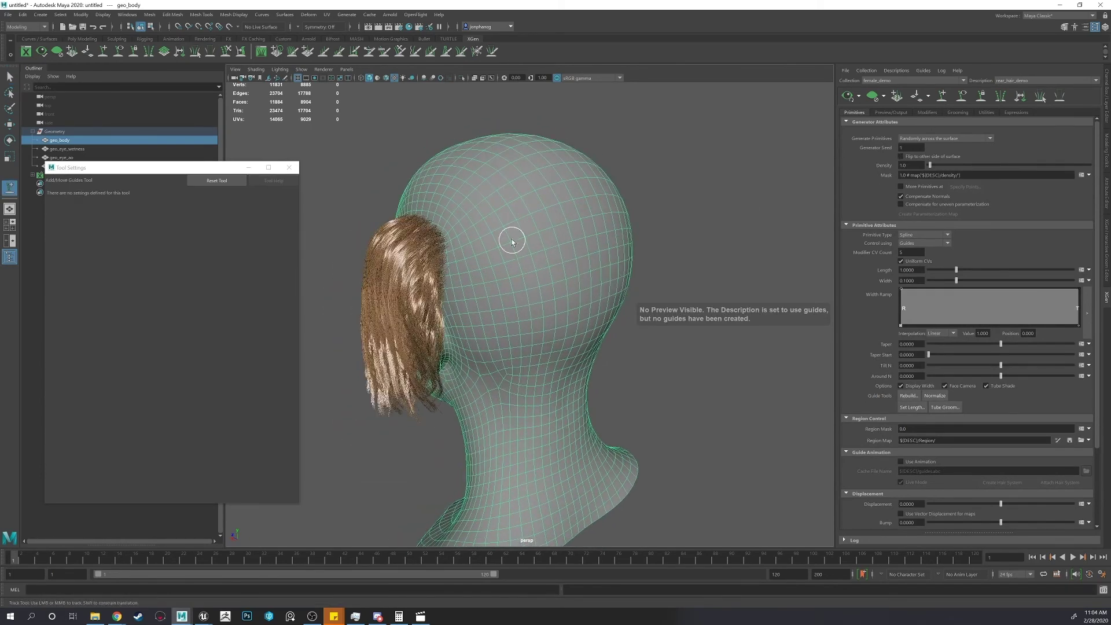
pyautogui.click(580, 229)
pyautogui.click(623, 223)
pyautogui.press('q')
# Set the length of the new rear guides to 10.
pyautogui.keyDown('alt'); pyautogui.moveTo(599, 236); pyautogui.dragTo(580, 272); pyautogui.keyUp('alt')
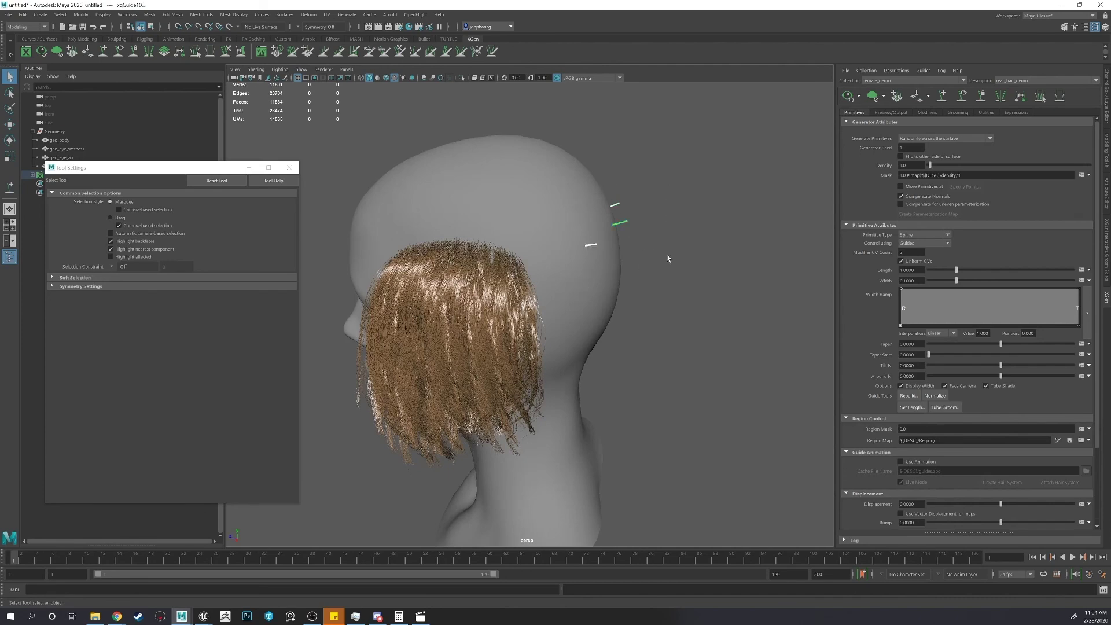
pyautogui.click(912, 407)
pyautogui.write('10')
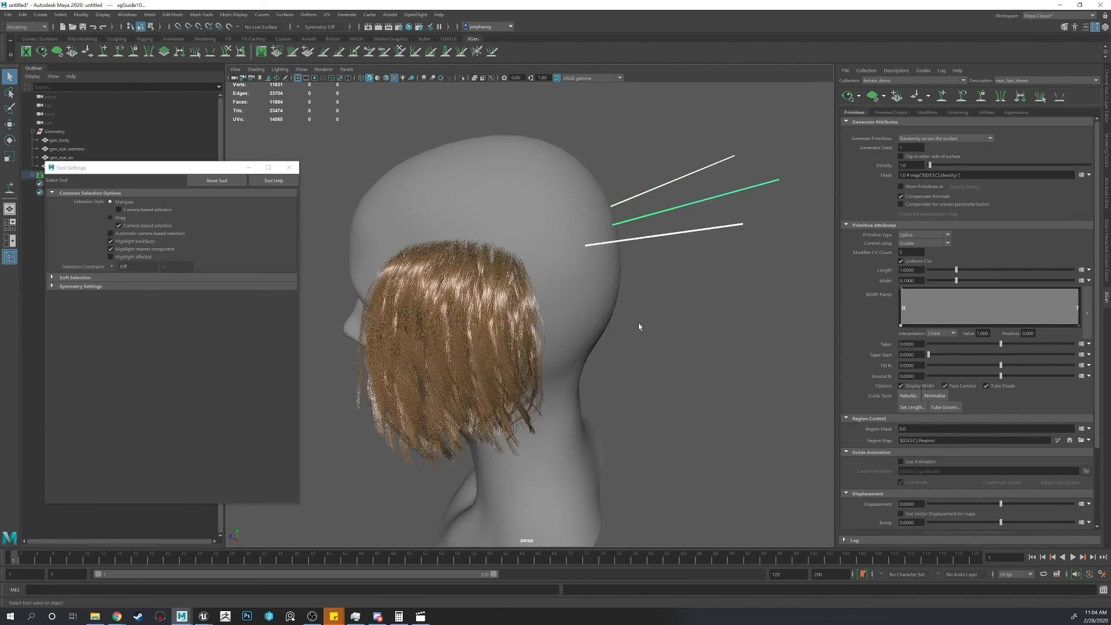
# Sculpt the rear guides downward with a large brush so they hang along the back of the head.
pyautogui.keyDown('alt'); pyautogui.moveTo(638, 323); pyautogui.dragTo(497, 211); pyautogui.keyUp('alt')
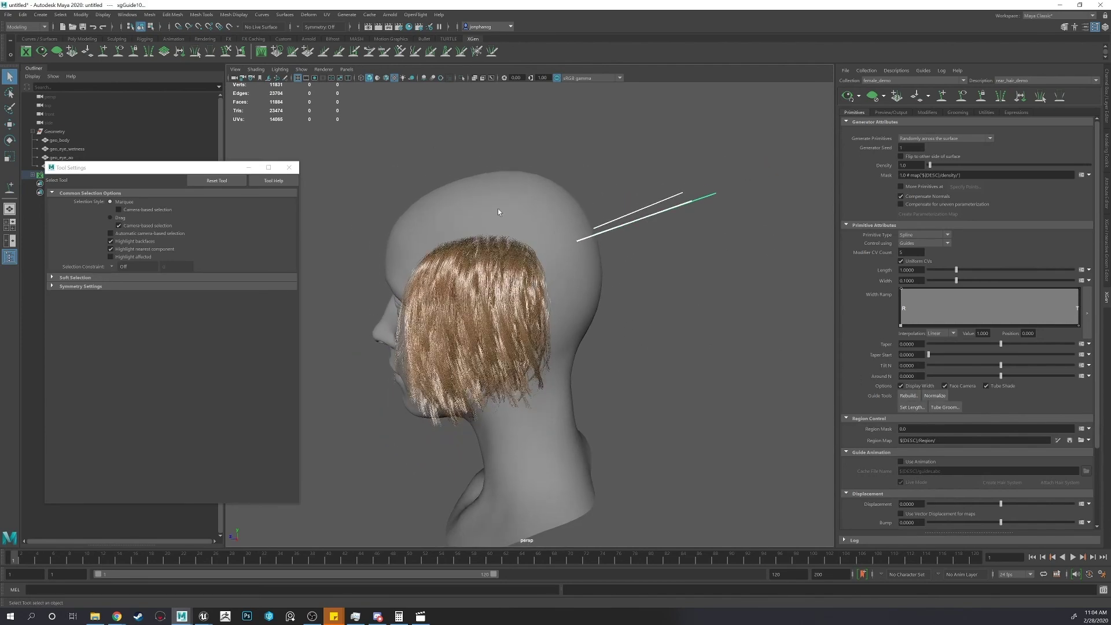
pyautogui.click(226, 52)
pyautogui.moveTo(697, 373)
pyautogui.mouseDown()
pyautogui.moveTo(769, 340)
pyautogui.moveTo(754, 399)
pyautogui.mouseUp()
pyautogui.moveTo(709, 226)
pyautogui.mouseDown()
pyautogui.moveTo(730, 405)
pyautogui.moveTo(739, 373)
pyautogui.moveTo(703, 561)
pyautogui.mouseUp()
pyautogui.moveTo(663, 362); pyautogui.dragTo(652, 454)
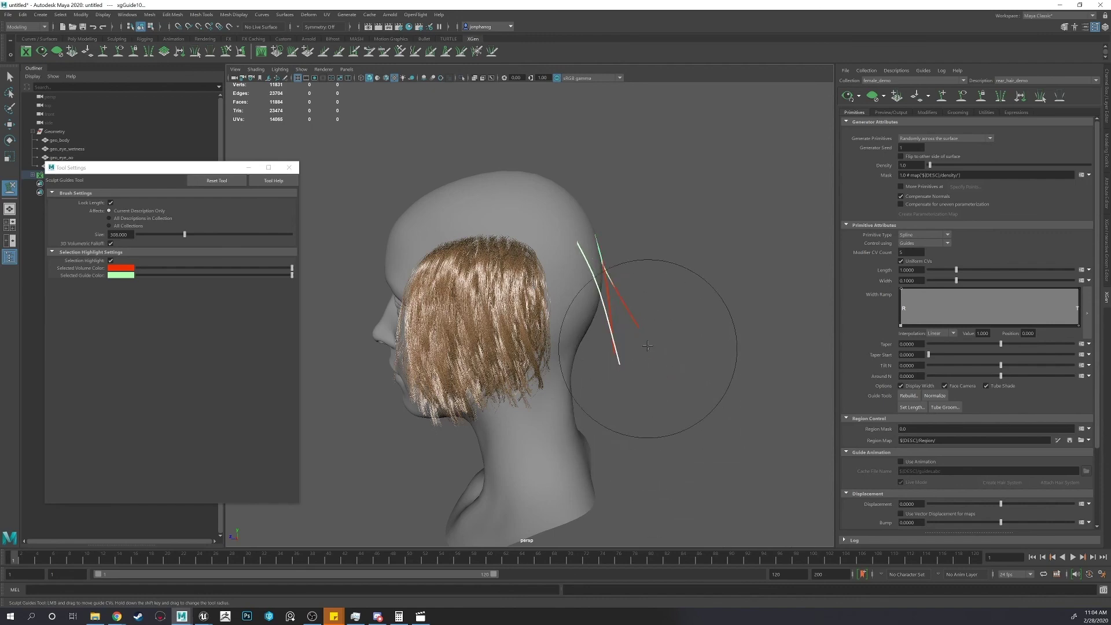
pyautogui.moveTo(648, 334); pyautogui.dragTo(655, 403)
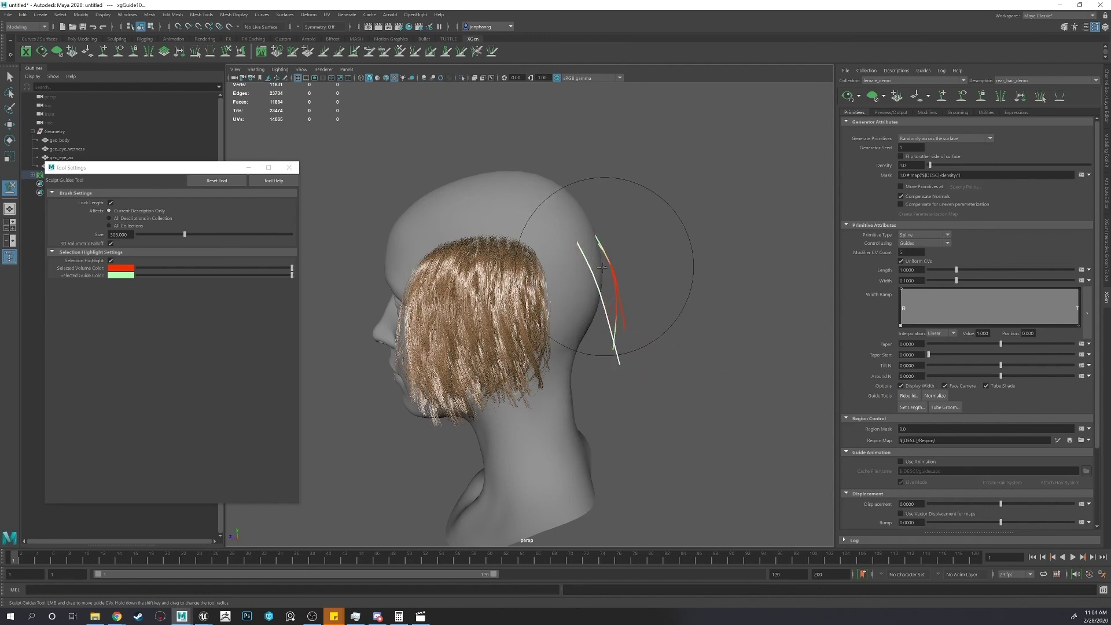
# Sculpt the rear guides beside the existing side hair inward so they hang straighter, and generate the rear_hair_demo preview.
pyautogui.moveTo(600, 267)
pyautogui.keyDown('alt'); pyautogui.mouseDown()
pyautogui.moveTo(636, 268)
pyautogui.moveTo(603, 243)
pyautogui.moveTo(571, 310)
pyautogui.moveTo(583, 347)
pyautogui.mouseUp(); pyautogui.keyUp('alt')
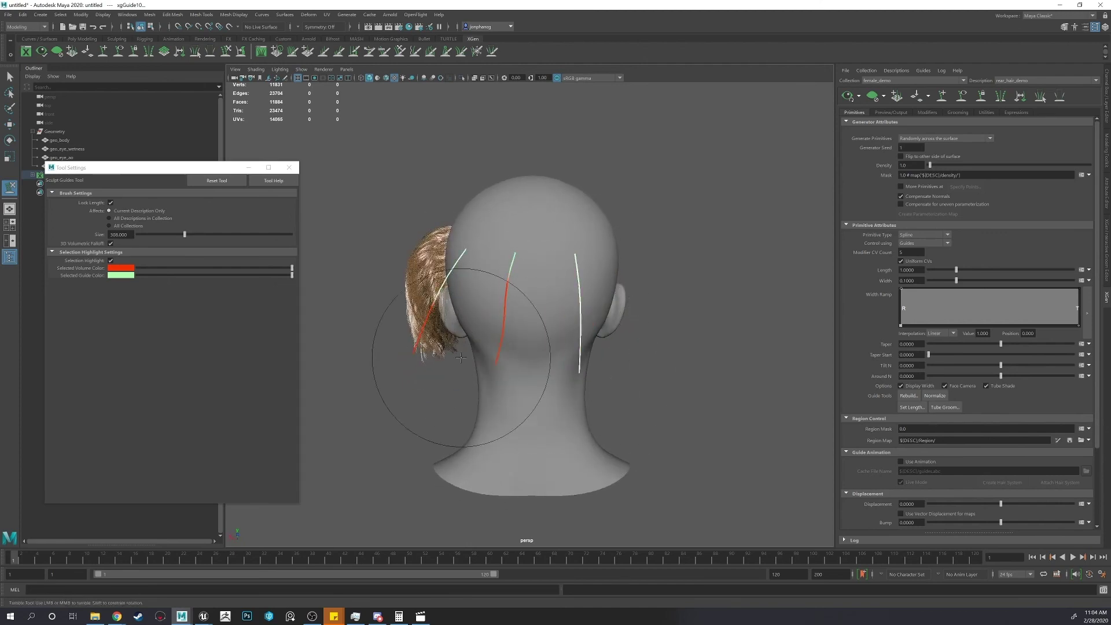
pyautogui.moveTo(446, 378); pyautogui.dragTo(484, 370)
pyautogui.click(848, 96)
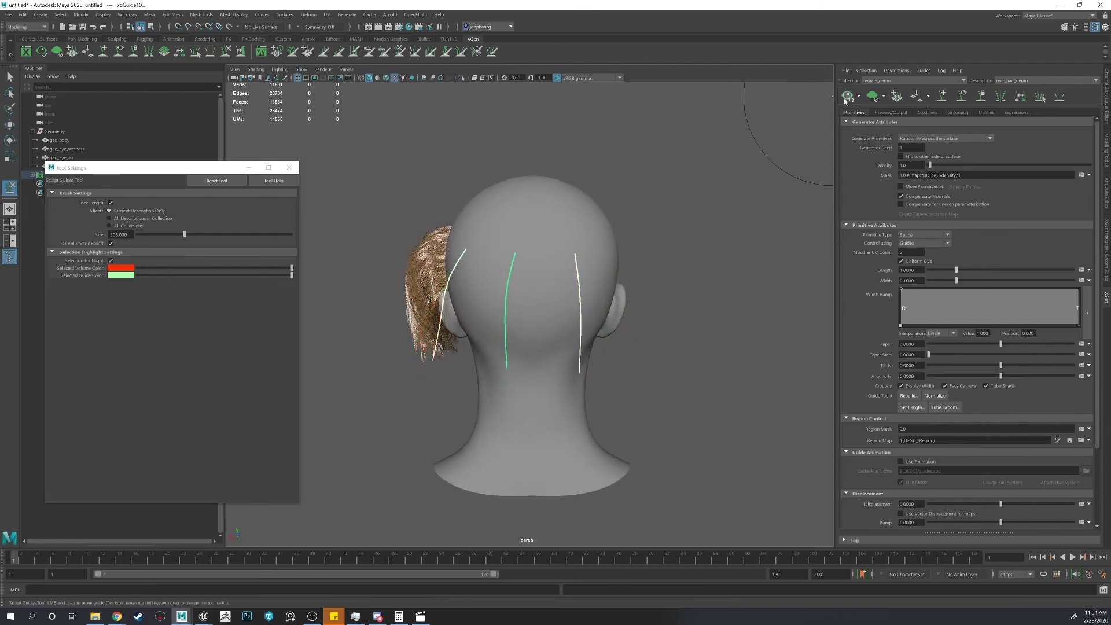
pyautogui.keyDown('alt'); pyautogui.moveTo(682, 161); pyautogui.dragTo(711, 186); pyautogui.keyUp('alt')
pyautogui.keyDown('alt'); pyautogui.moveTo(711, 186); pyautogui.dragTo(697, 177, button='middle'); pyautogui.keyUp('alt')
pyautogui.keyDown('alt'); pyautogui.moveTo(698, 177); pyautogui.dragTo(756, 181, button='right'); pyautogui.keyUp('alt')
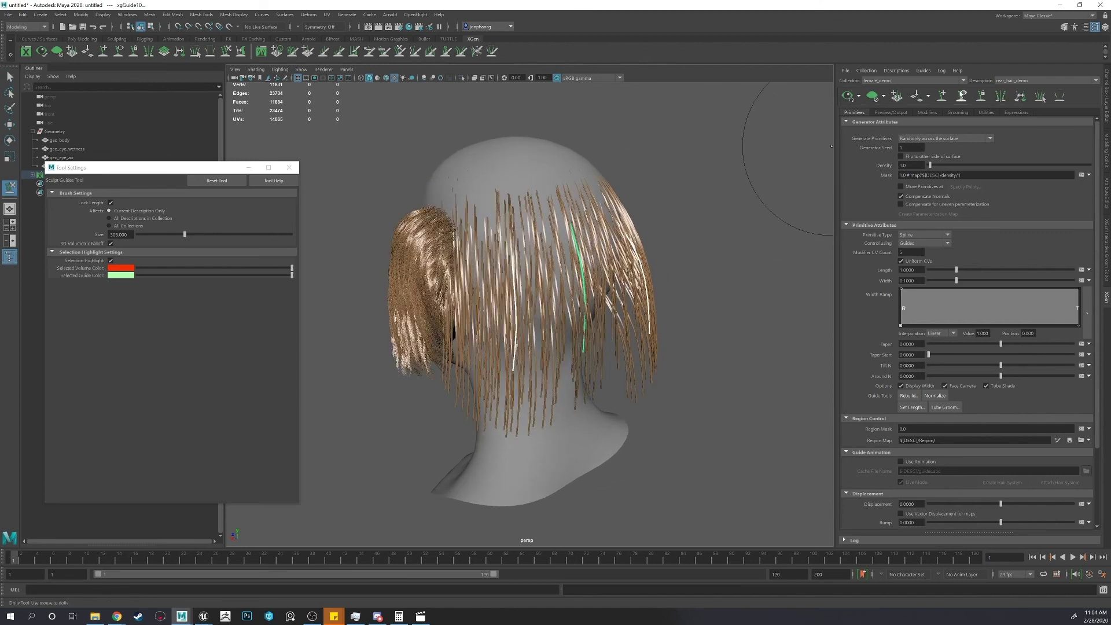
# Raise the rear hair's density to about 25 and stop sculpting the guides.
pyautogui.moveTo(931, 165)
pyautogui.mouseDown()
pyautogui.moveTo(997, 165)
pyautogui.moveTo(971, 167)
pyautogui.mouseUp()
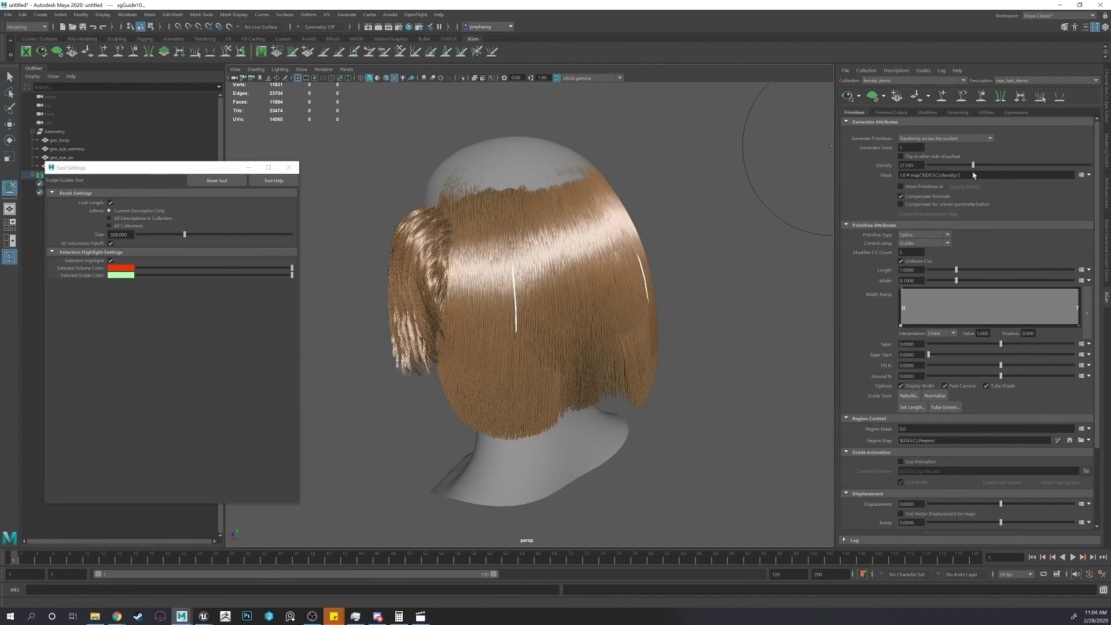
pyautogui.keyDown('alt'); pyautogui.moveTo(766, 180); pyautogui.dragTo(790, 181); pyautogui.keyUp('alt')
pyautogui.press('q')
pyautogui.keyDown('alt'); pyautogui.moveTo(698, 201); pyautogui.dragTo(743, 181); pyautogui.keyUp('alt')
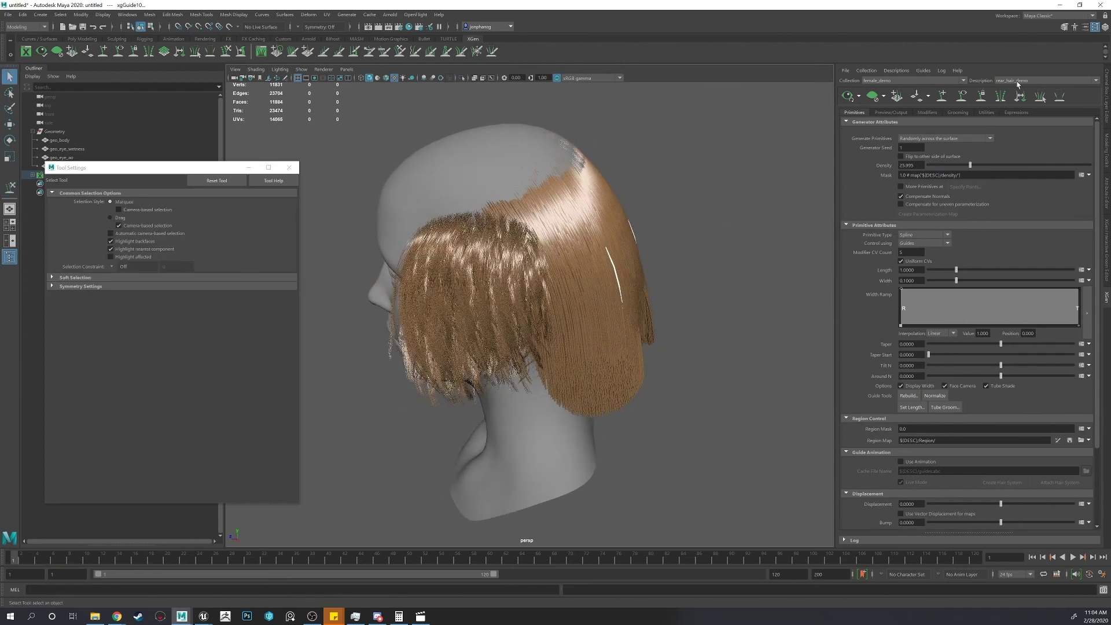
# Make right_side_groom the active description in the female_demo collection and view its hair from the side.
pyautogui.click(1017, 83)
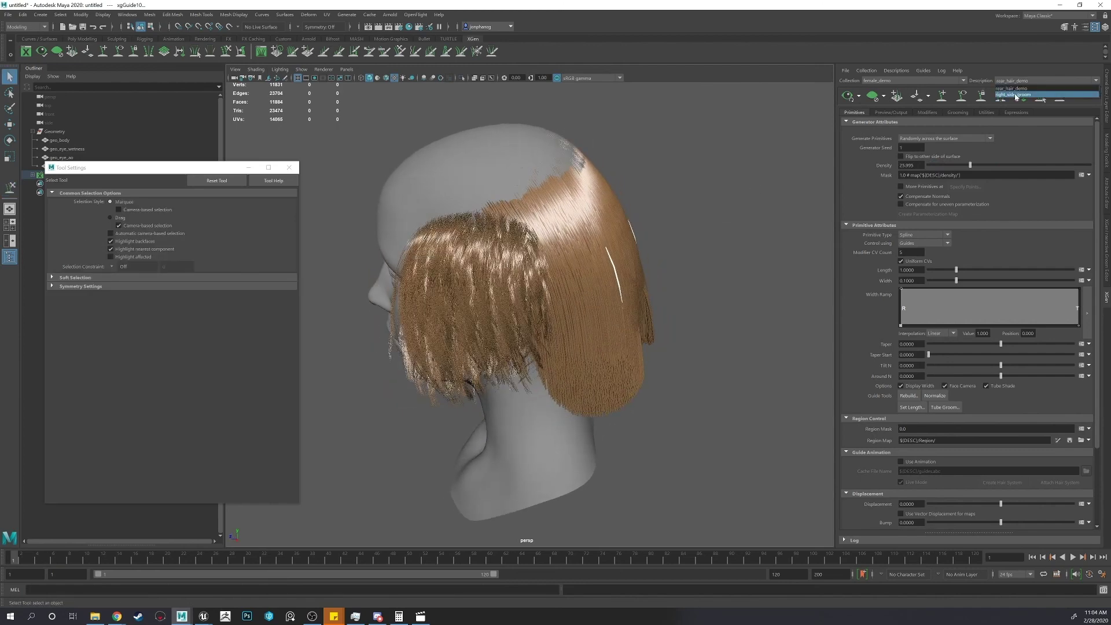
pyautogui.click(1016, 96)
pyautogui.keyDown('alt'); pyautogui.moveTo(699, 186); pyautogui.dragTo(722, 168); pyautogui.keyUp('alt')
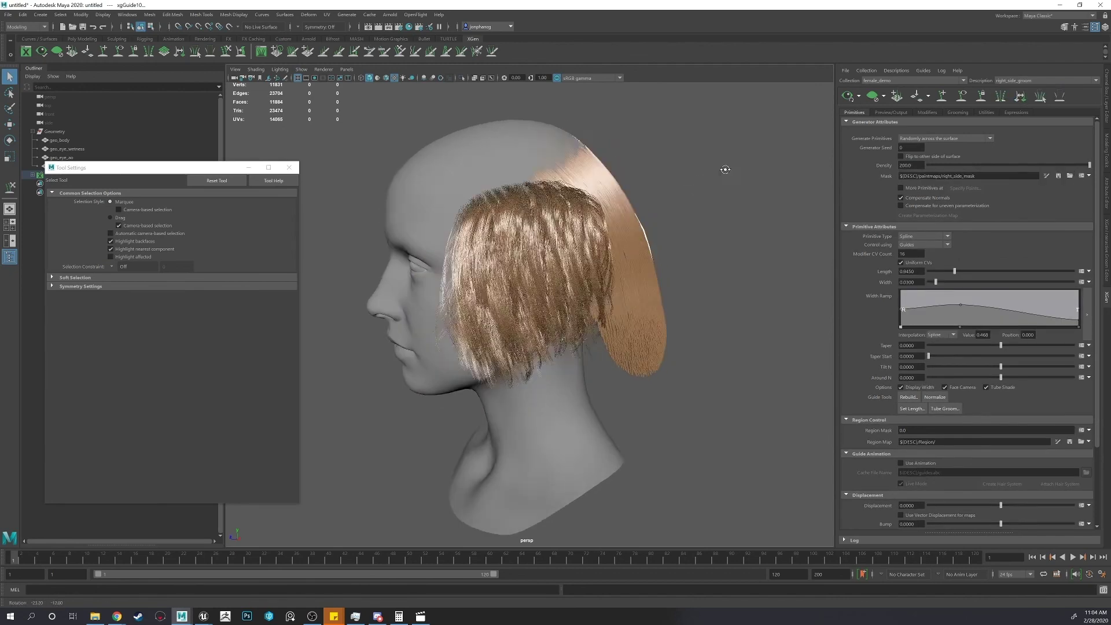